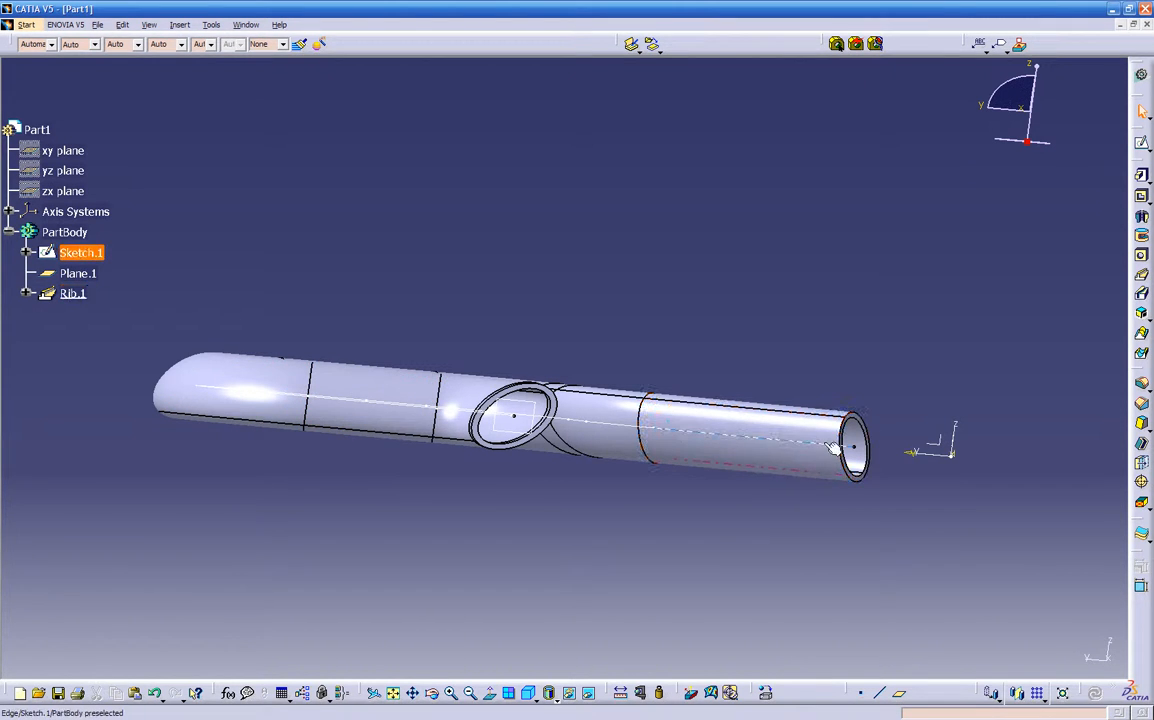
middle_click_drag(399, 443, 480, 519)
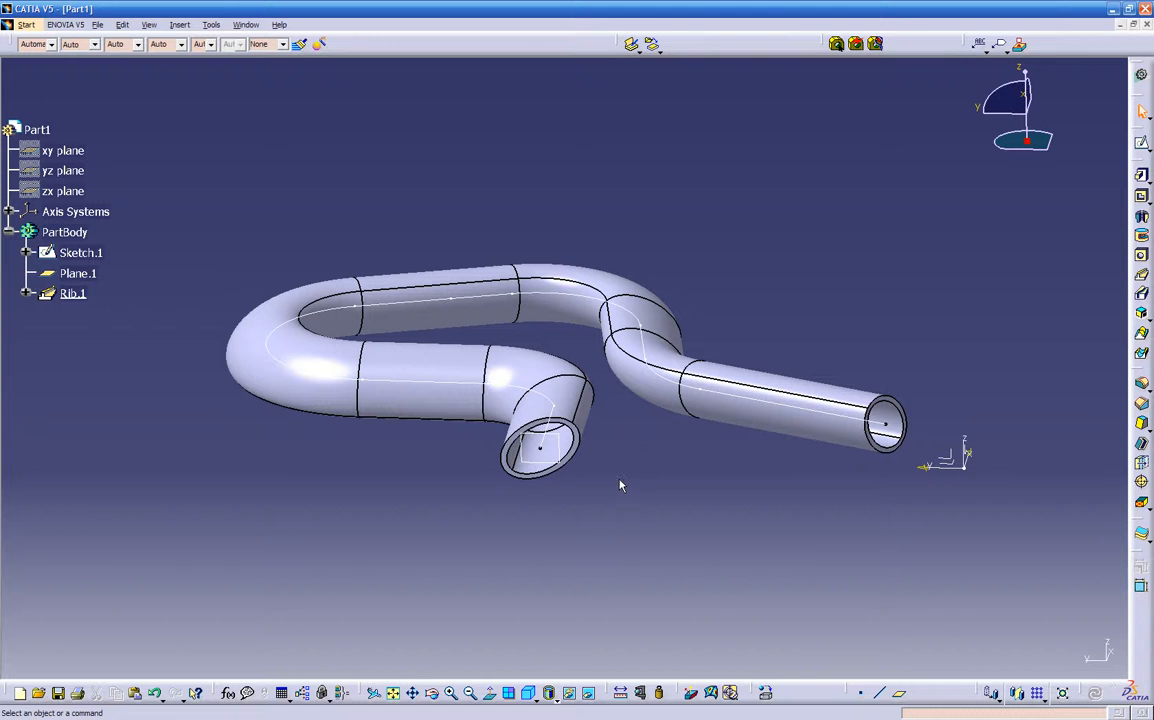
middle_click_drag(613, 471, 603, 478)
middle_click_drag(543, 541, 597, 426)
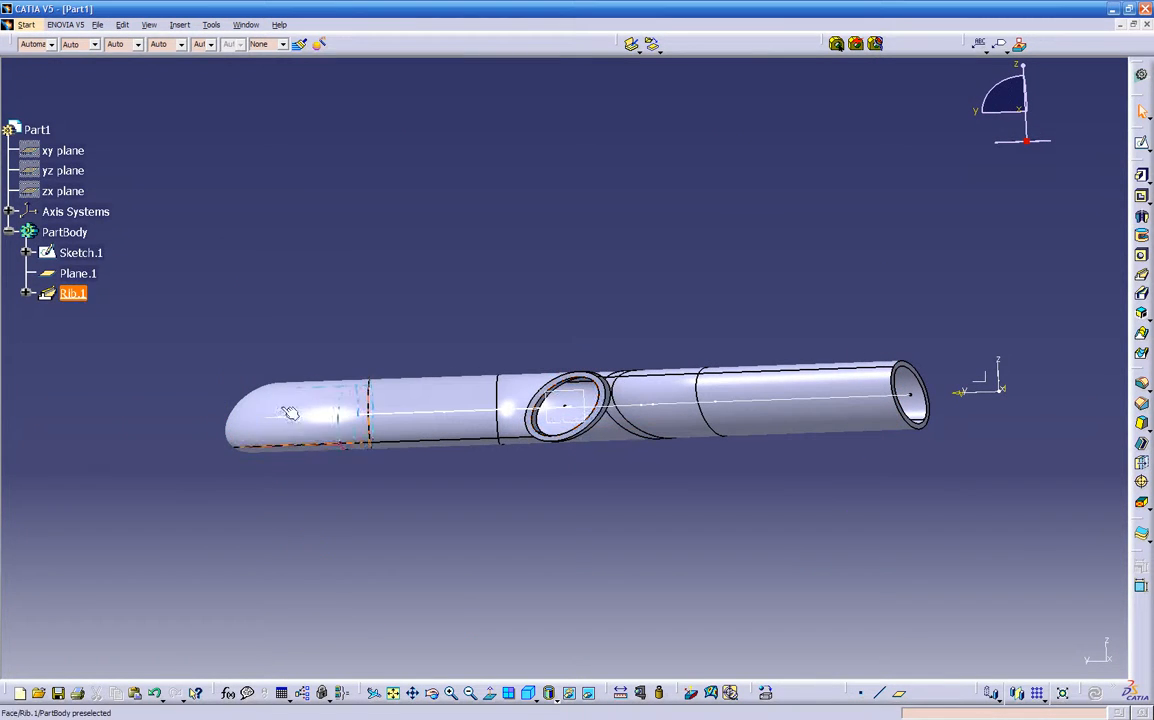
middle_click_drag(649, 317, 583, 490)
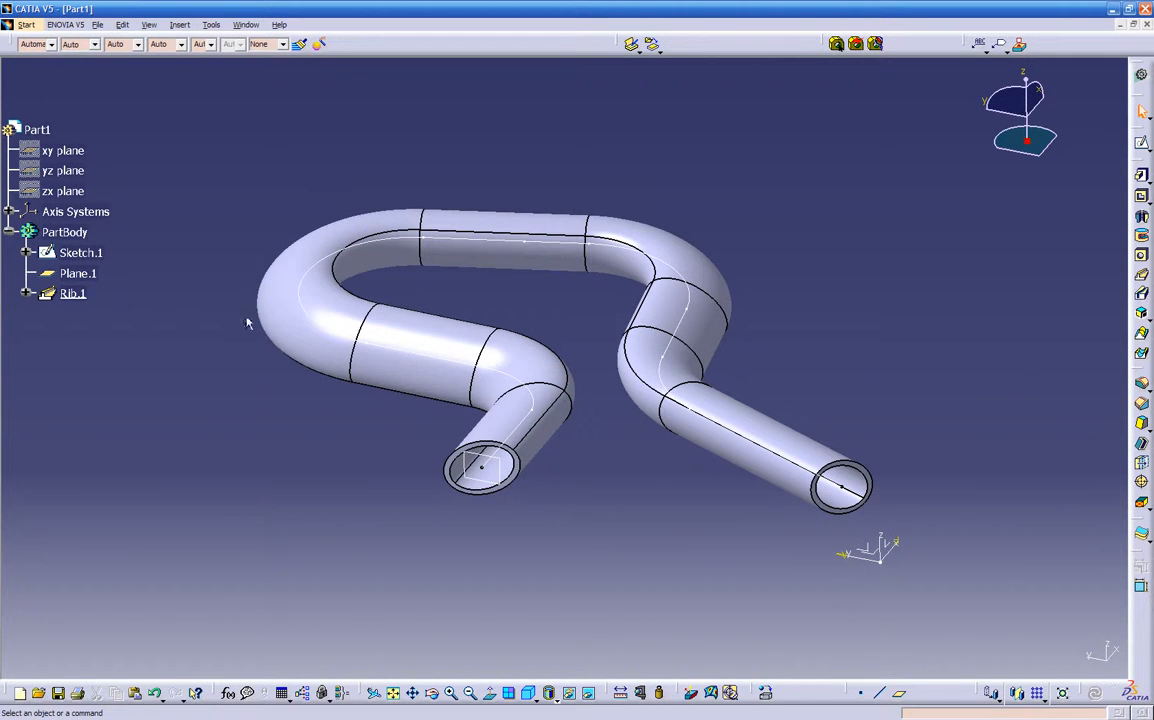
right_click(70, 232)
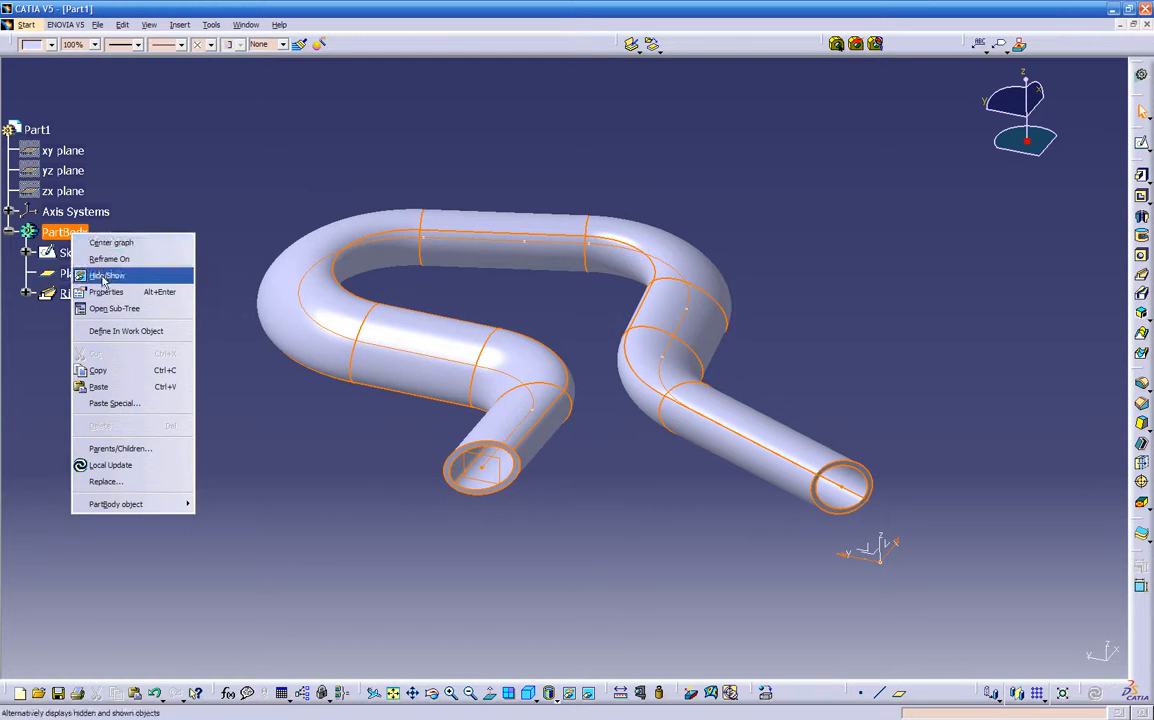
left_click(100, 275)
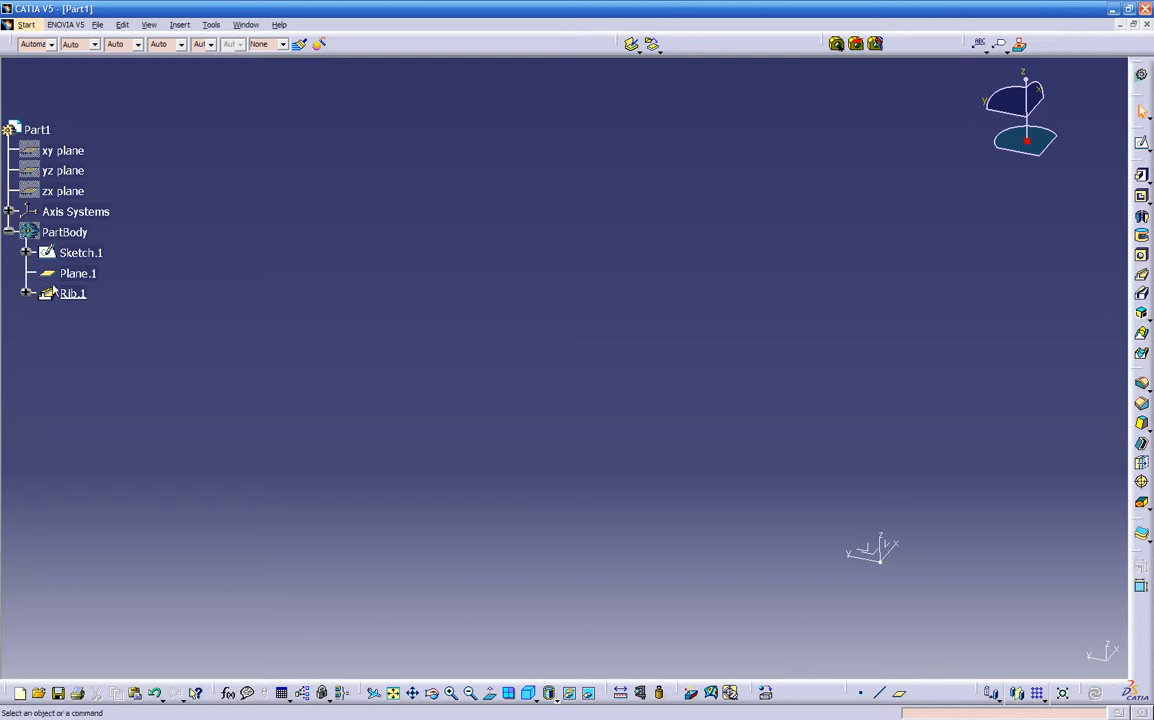
right_click(56, 232)
left_click(84, 276)
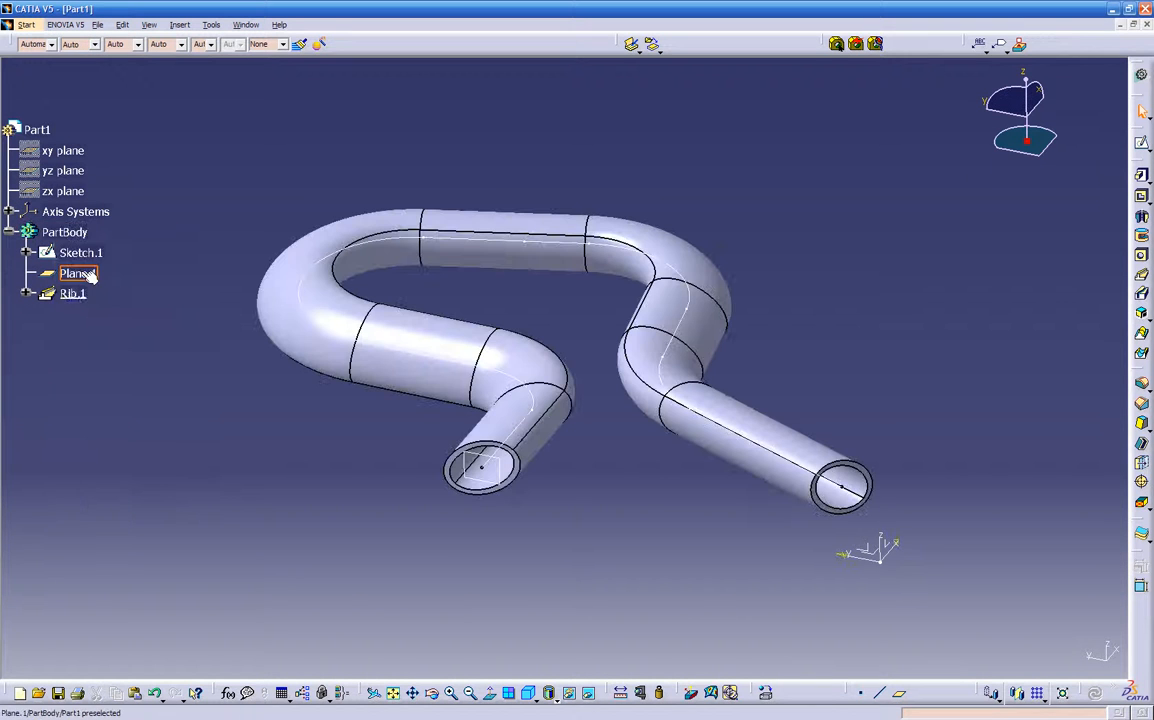
Step: Hide the PartBody containing the existing tube and insert a new body into the part
right_click(81, 232)
left_click(103, 276)
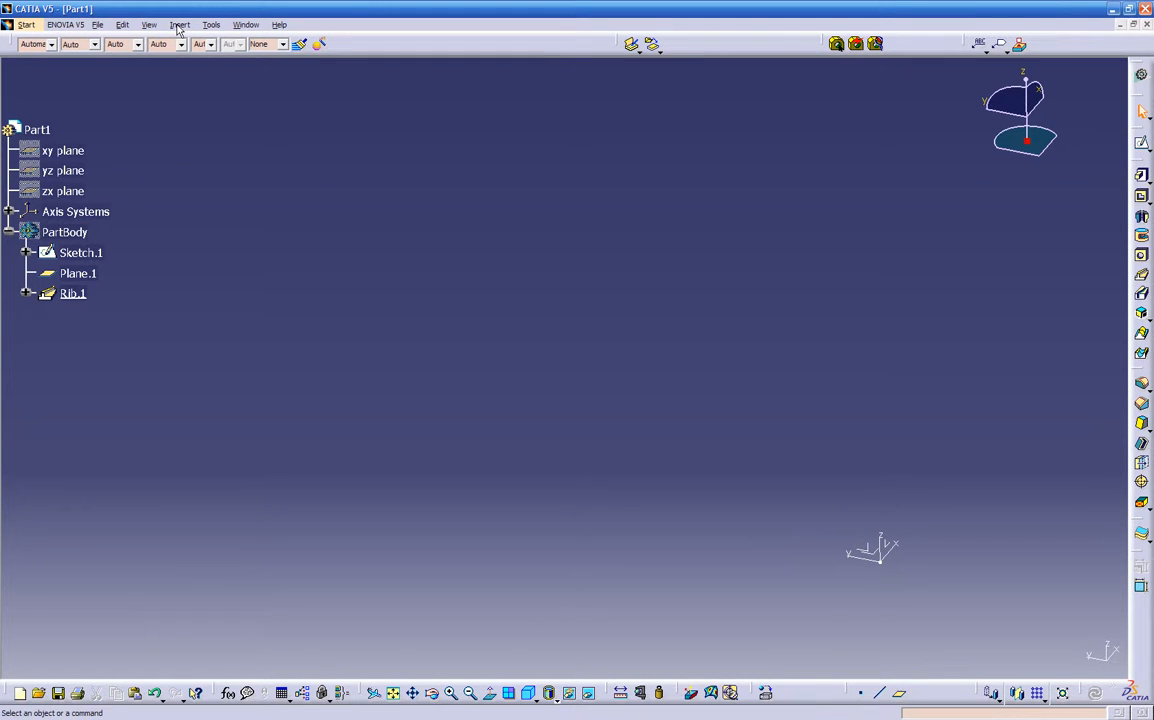
left_click(178, 25)
left_click(209, 62)
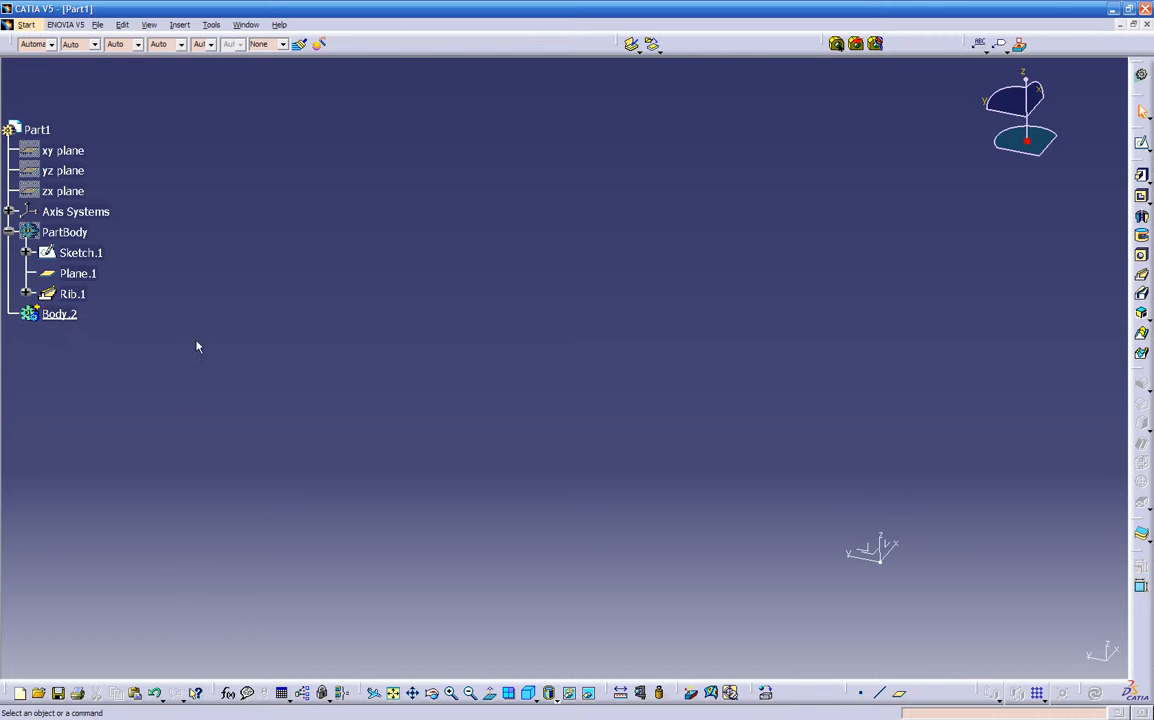
Step: Start a sketch in the new body on the XY plane of the absolute axis system
middle_click_drag(600, 443, 710, 514)
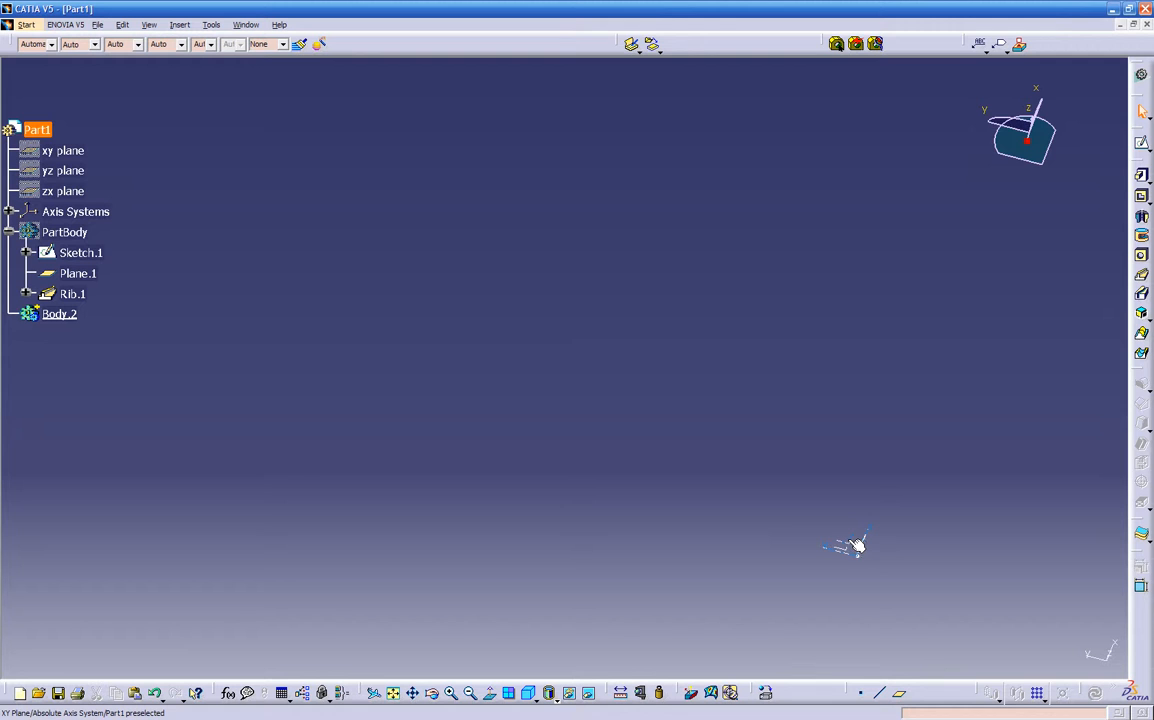
left_click(1141, 143)
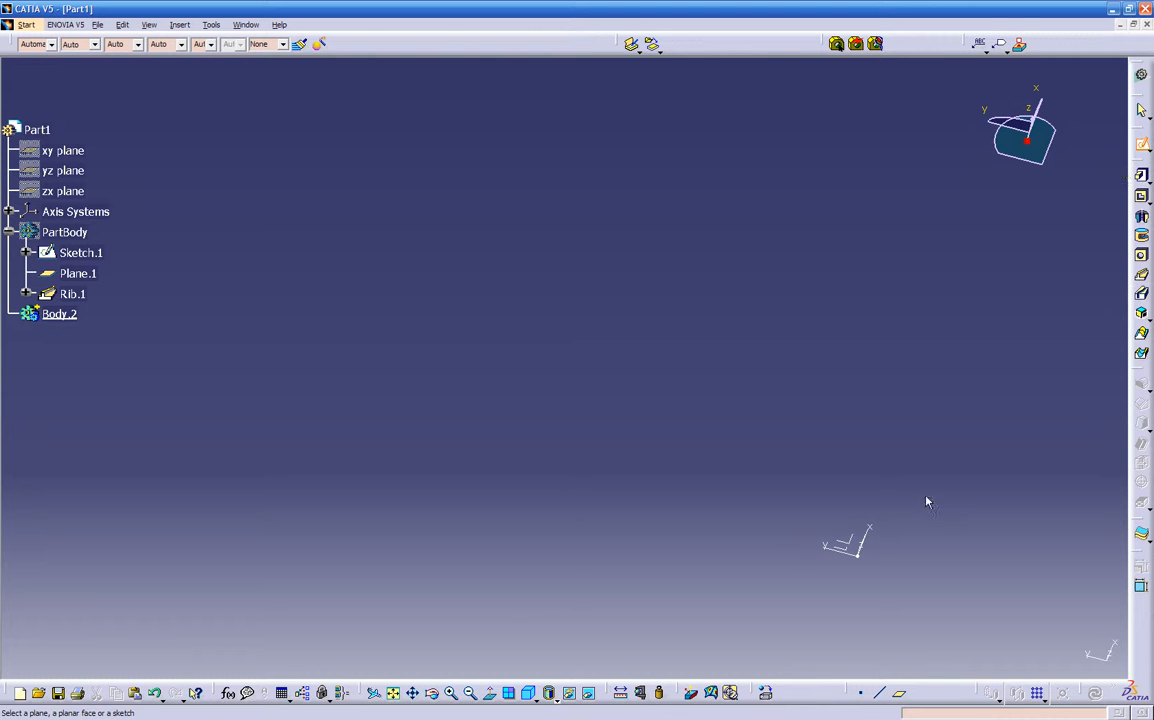
left_click(850, 543)
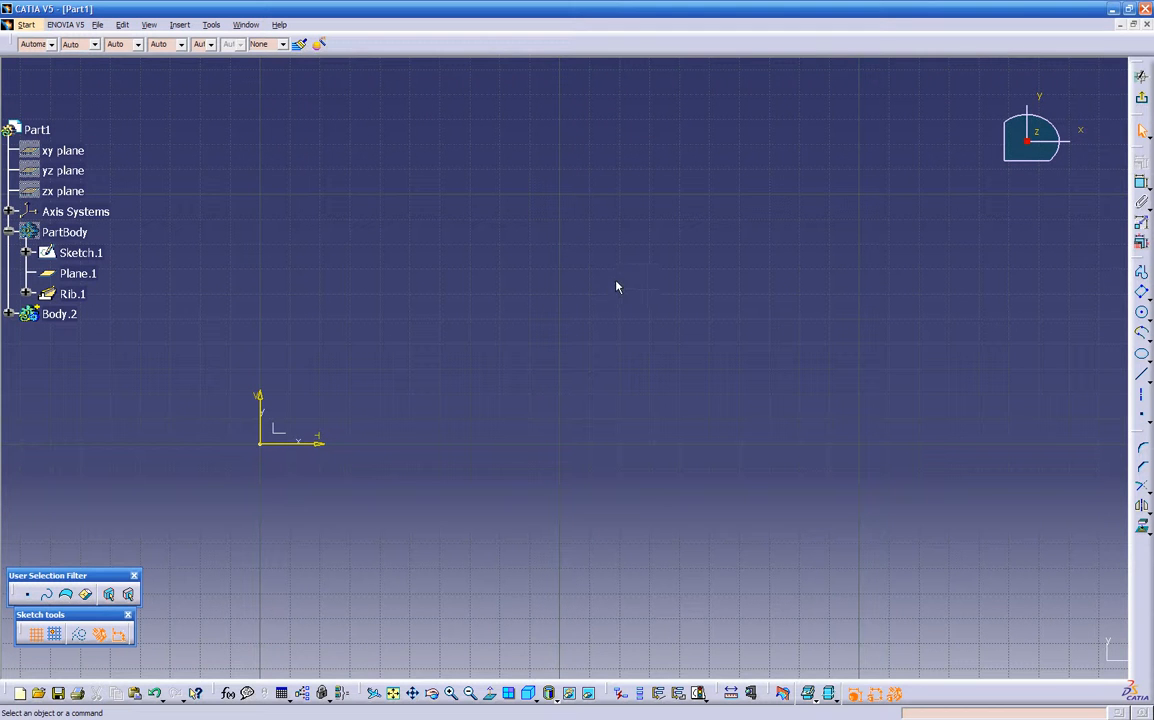
Step: Sketch an open zigzag profile of seven connected line segments, starting just above the origin and winding upward in the Y direction
left_click(1141, 273)
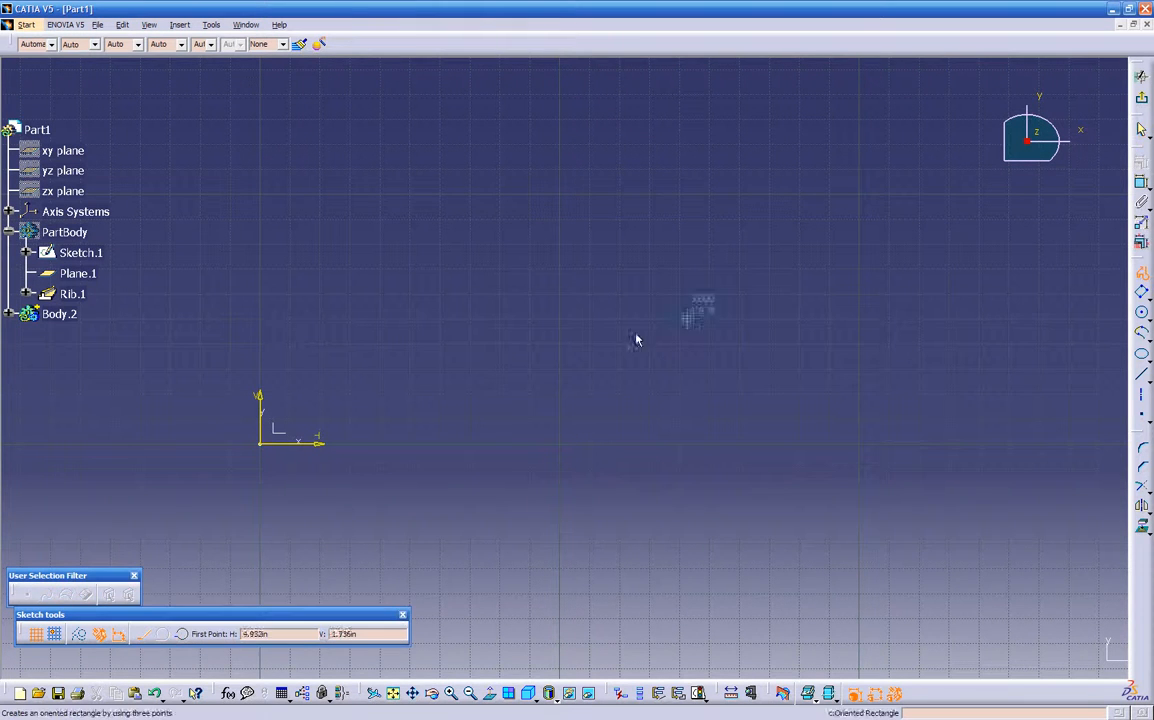
left_click(373, 403)
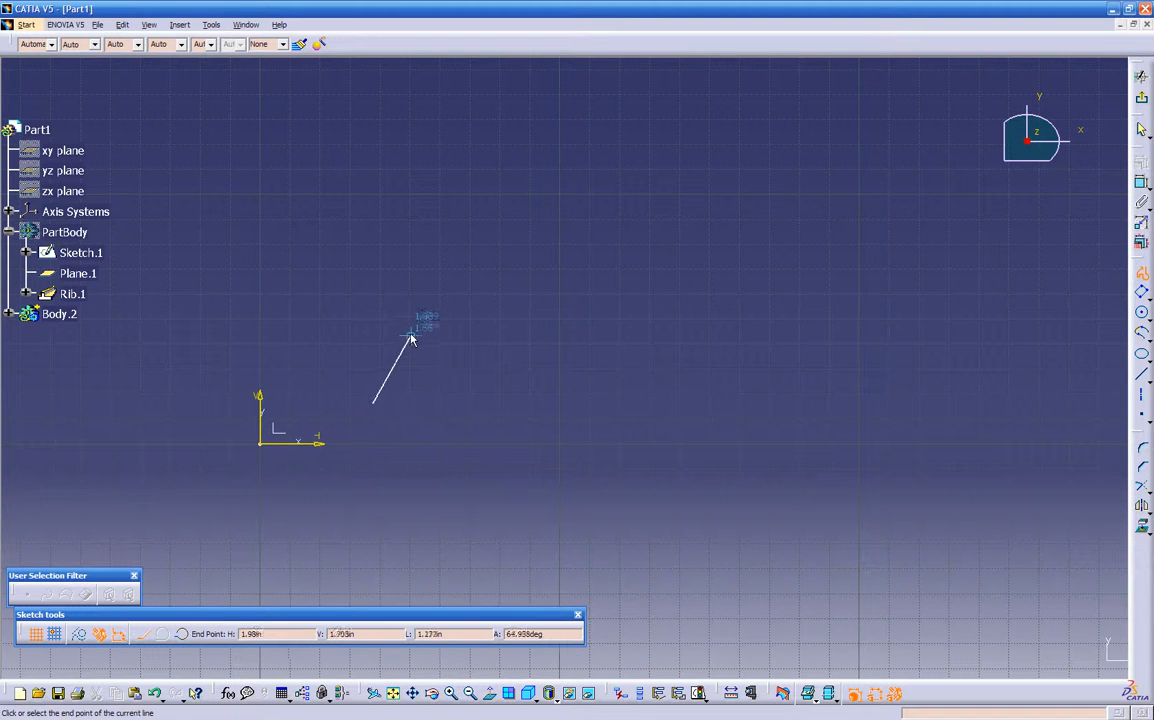
left_click(390, 321)
left_click(501, 271)
middle_click_drag(526, 221, 540, 364)
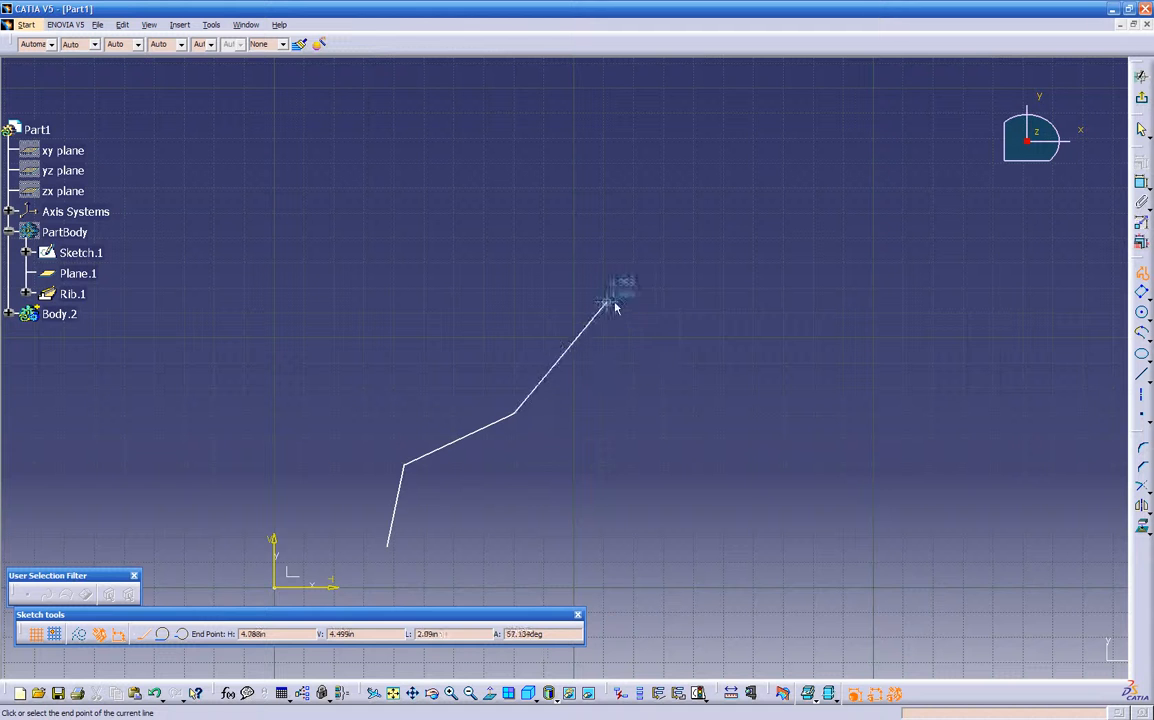
left_click(577, 306)
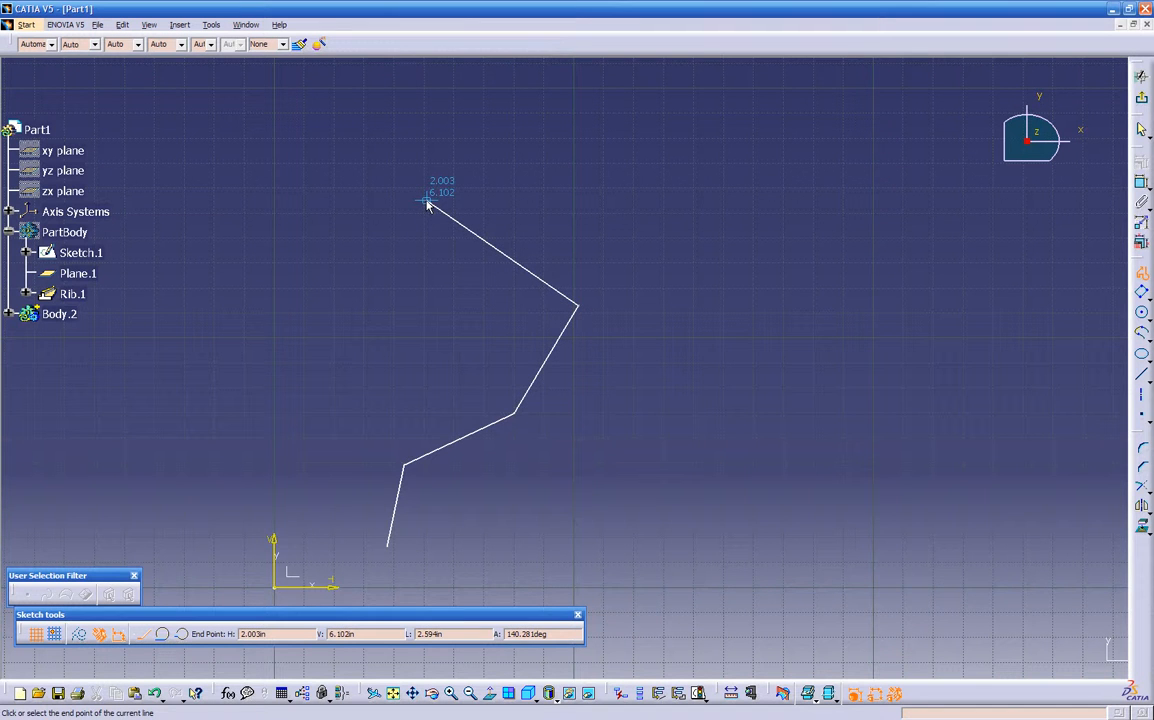
left_click(428, 204)
middle_click_drag(428, 170, 424, 257)
left_click(385, 214)
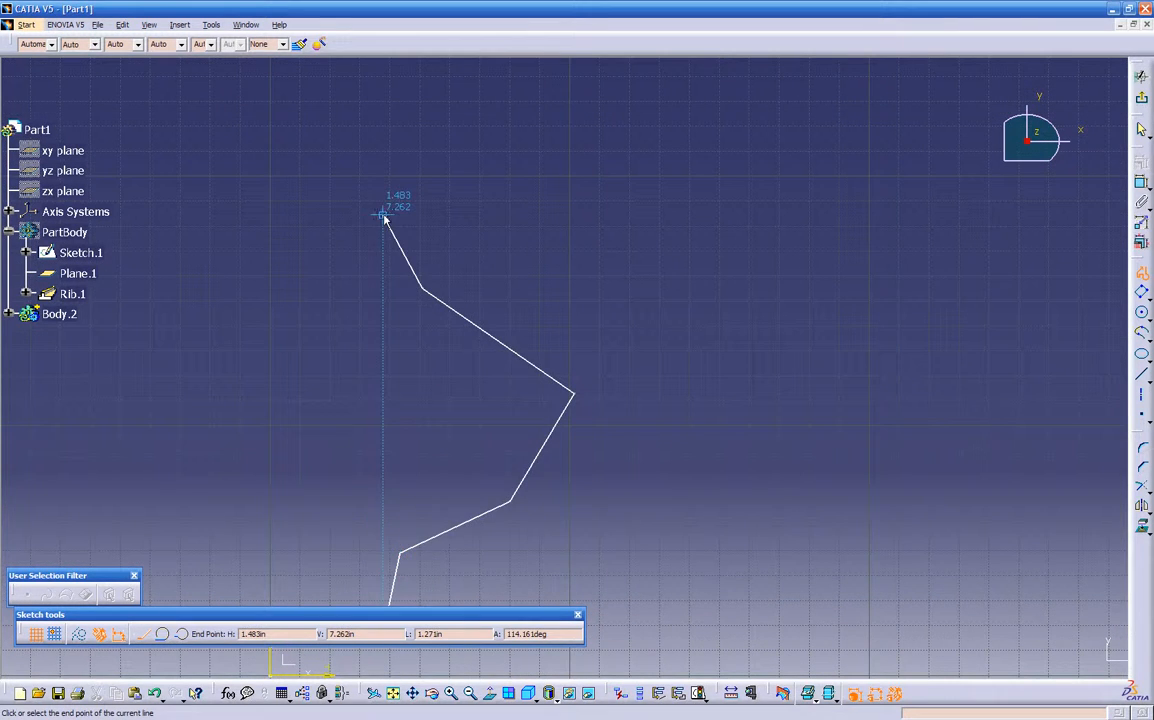
left_click(563, 117)
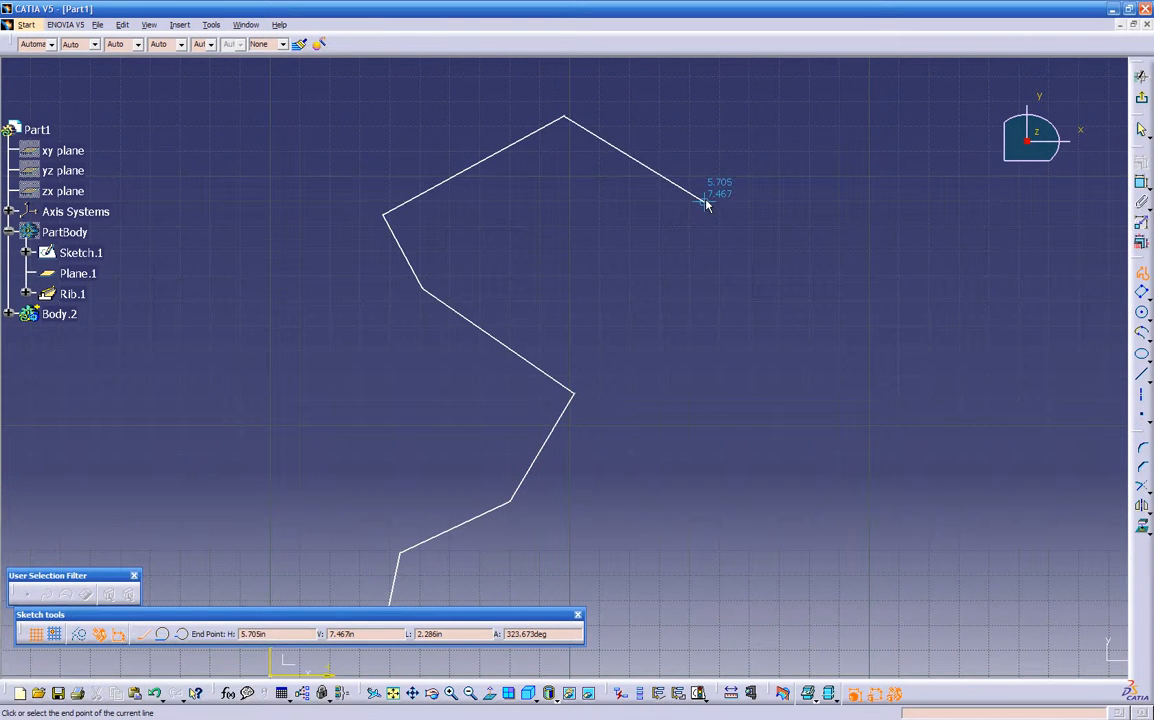
left_click(709, 155)
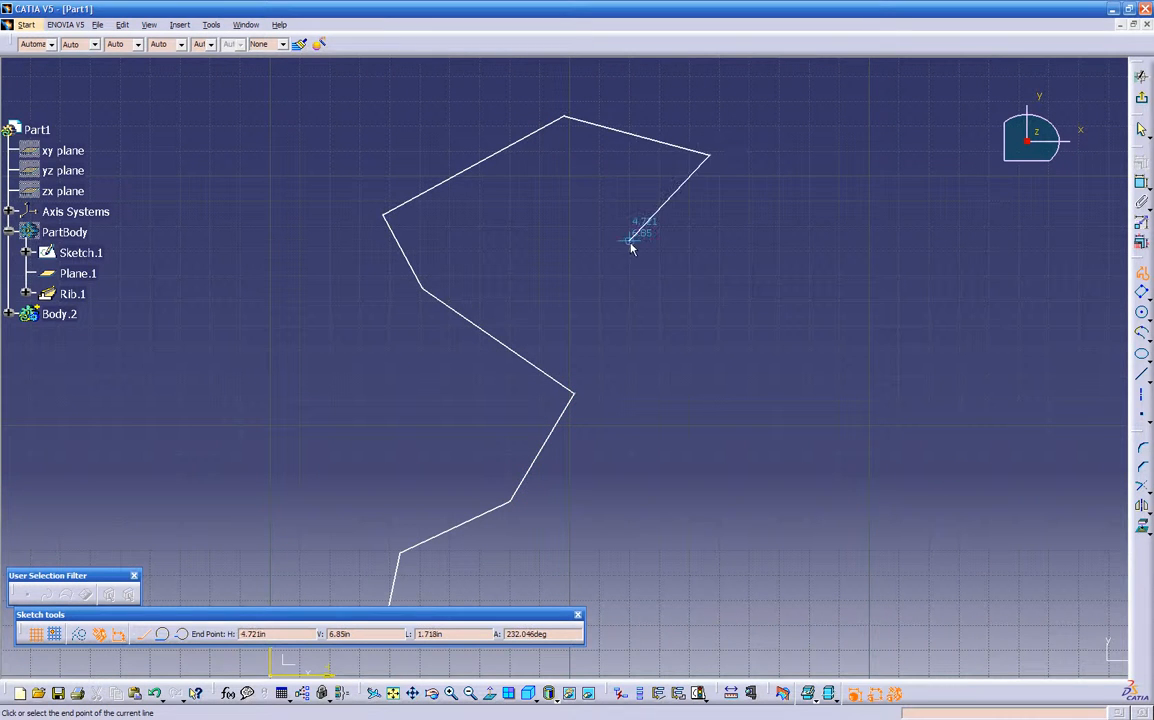
key("Escape")
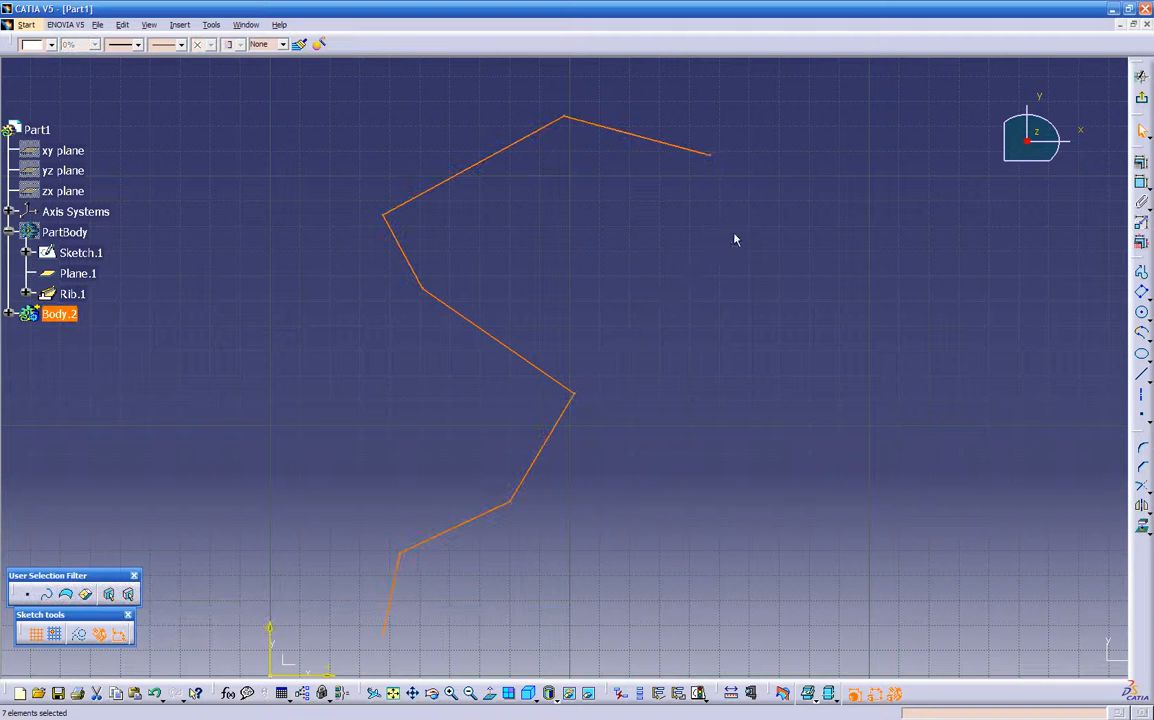
left_click(642, 359)
middle_click_drag(644, 355, 659, 337)
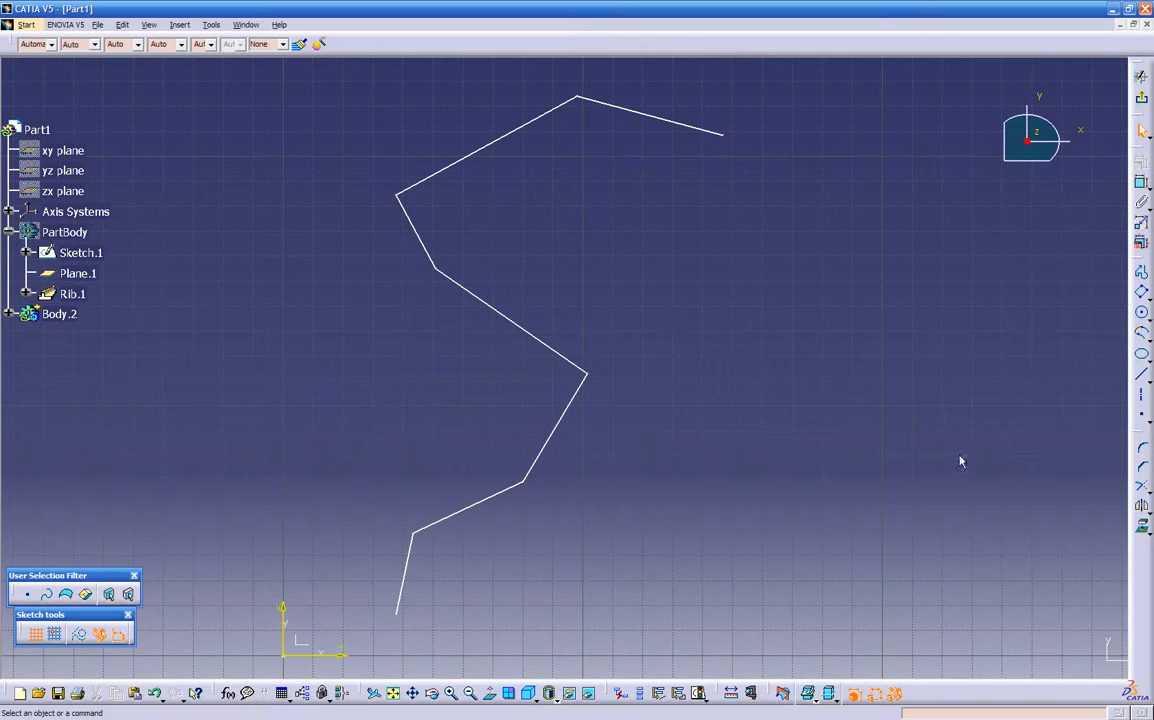
Step: Round two corners of the profile: the topmost with about 1.48 in radius and the next one along with about 0.47 in
left_click(1143, 451)
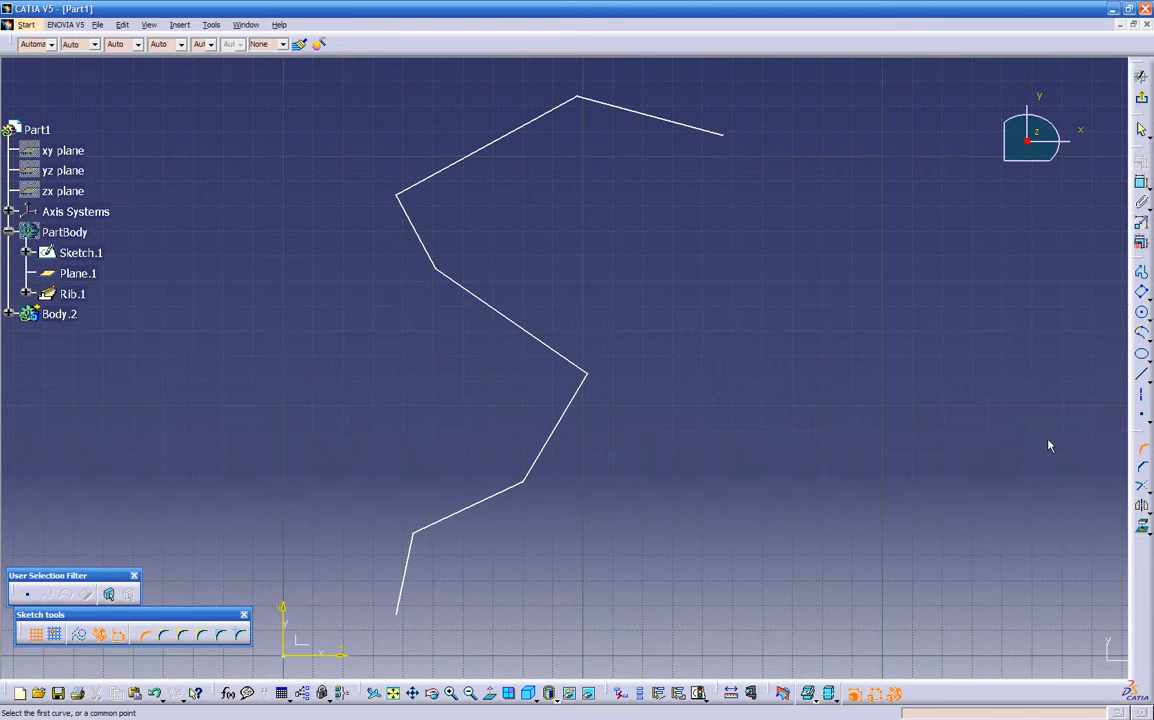
key("Escape")
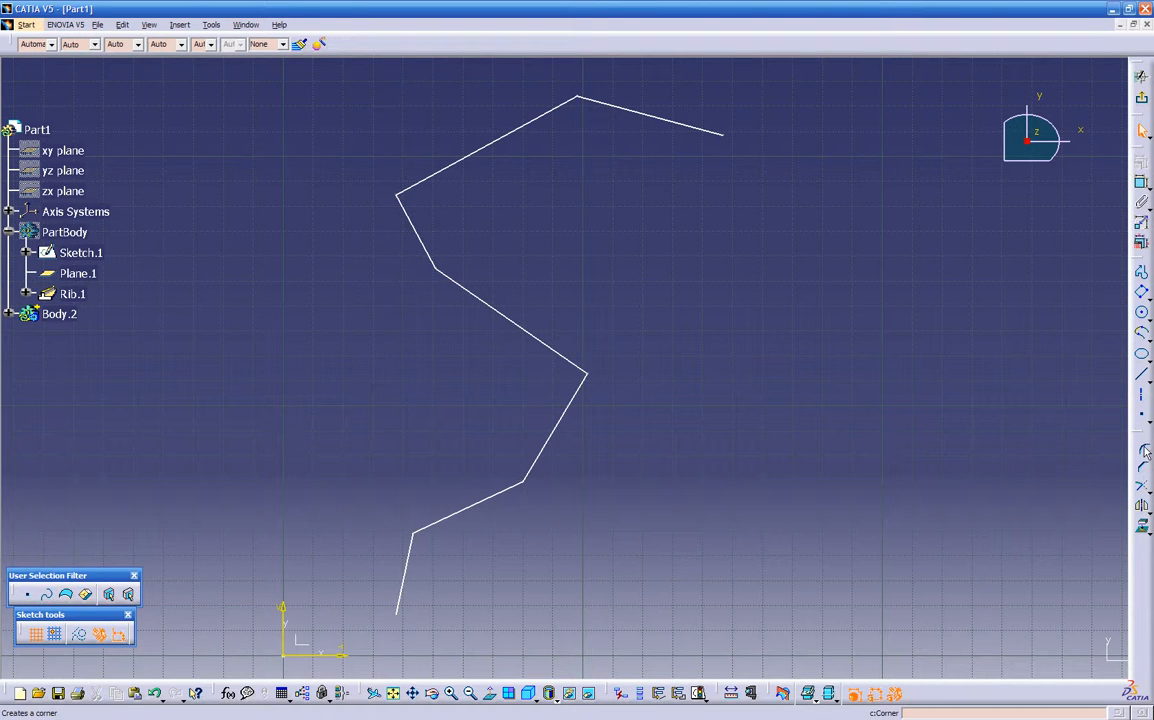
left_click(1145, 452)
left_click(662, 120)
left_click(567, 110)
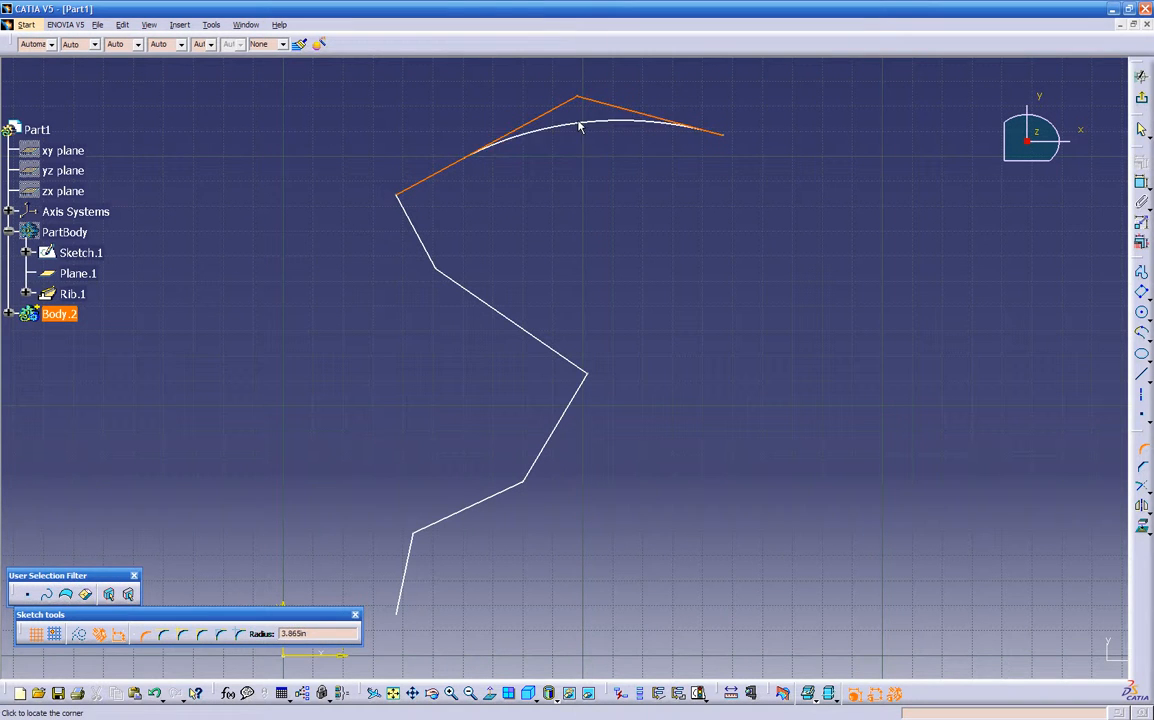
left_click(572, 104)
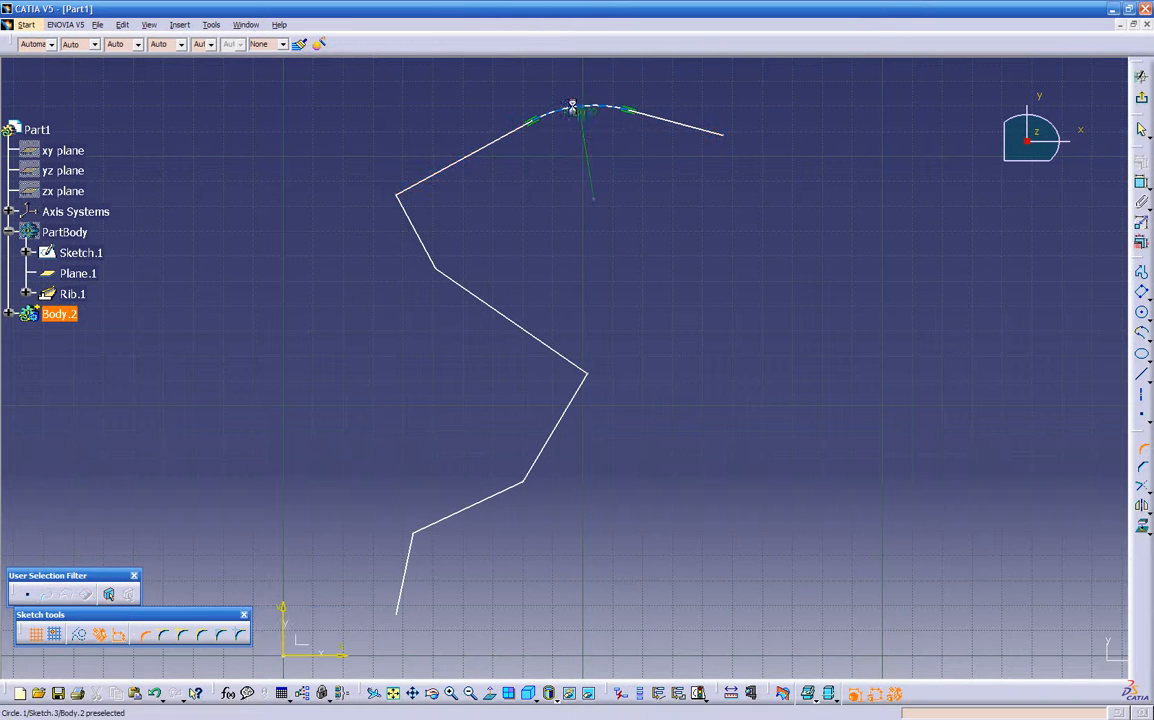
left_click(440, 180)
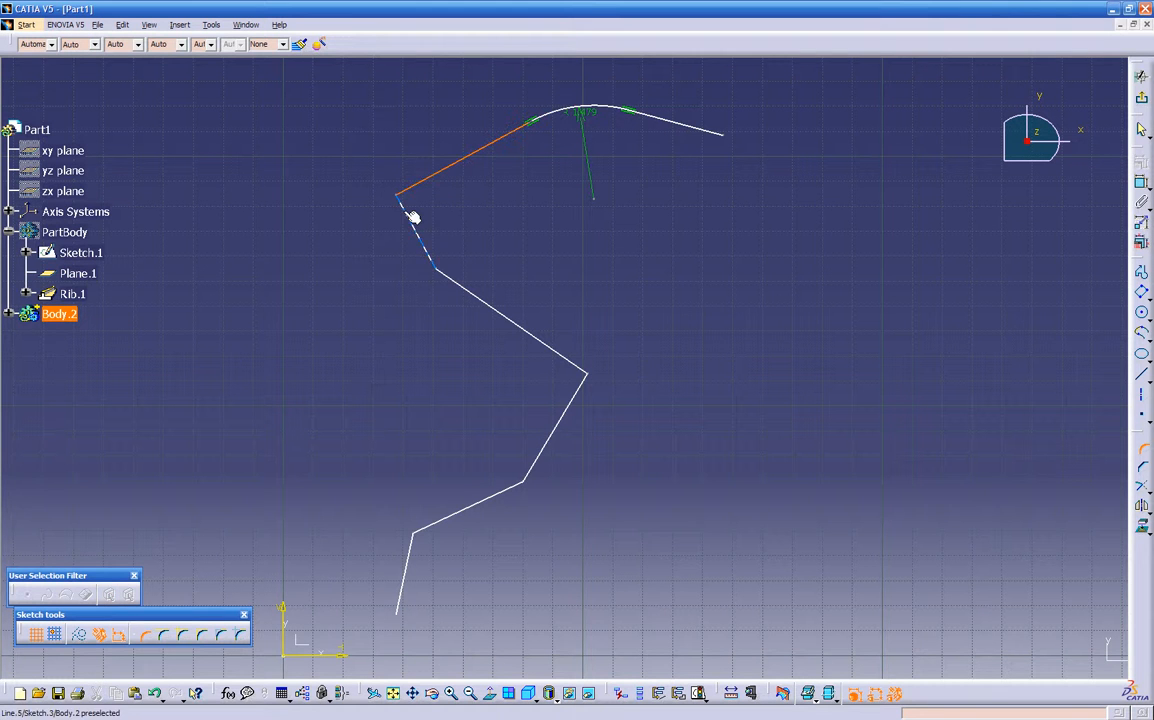
left_click(413, 215)
left_click(411, 193)
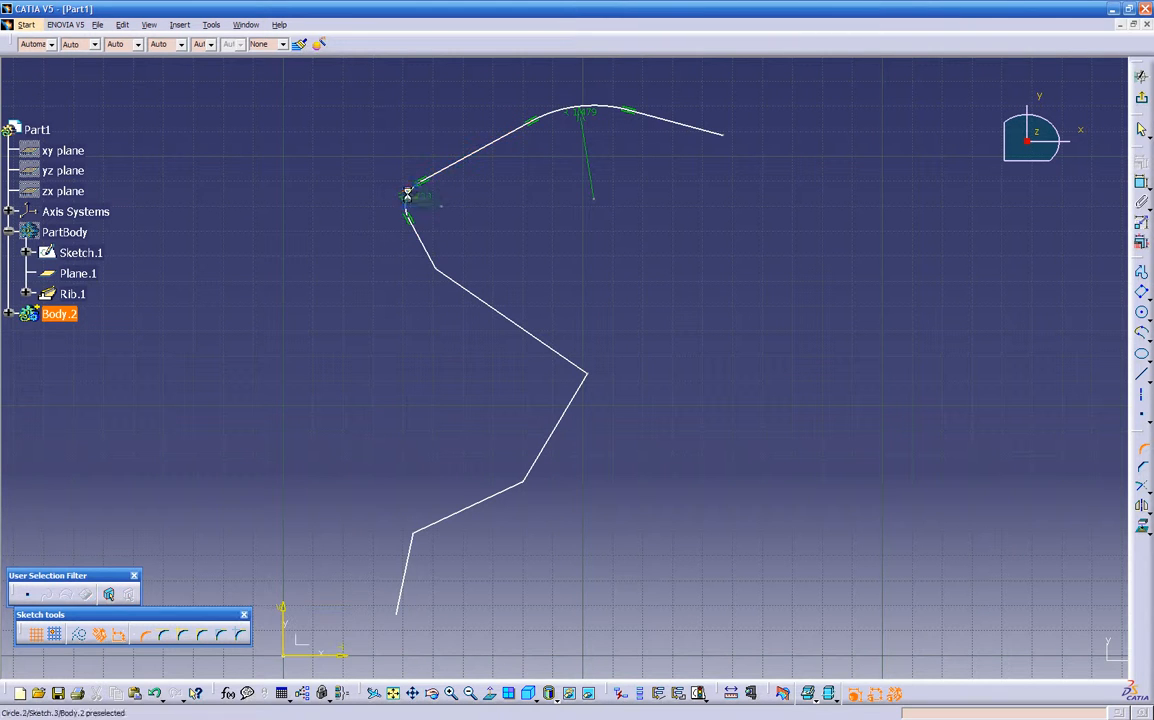
Step: Set the radius of the profile's topmost corner to 1.5 in
double_click(574, 118)
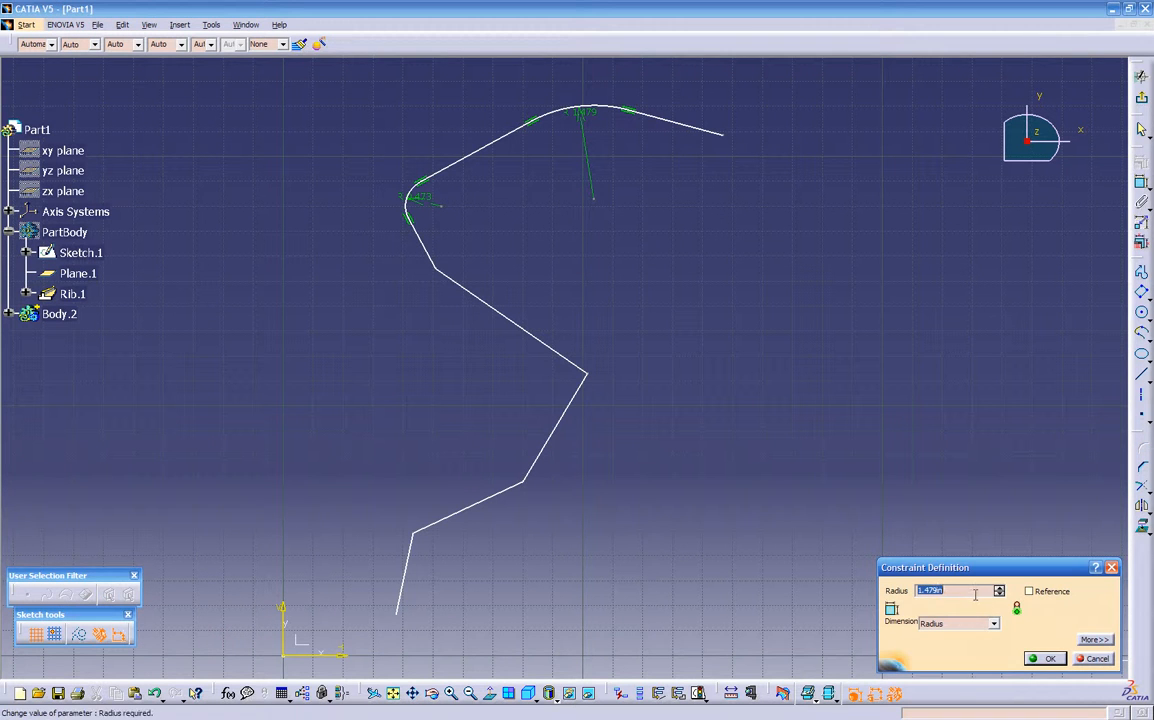
type("1.5")
key("Return")
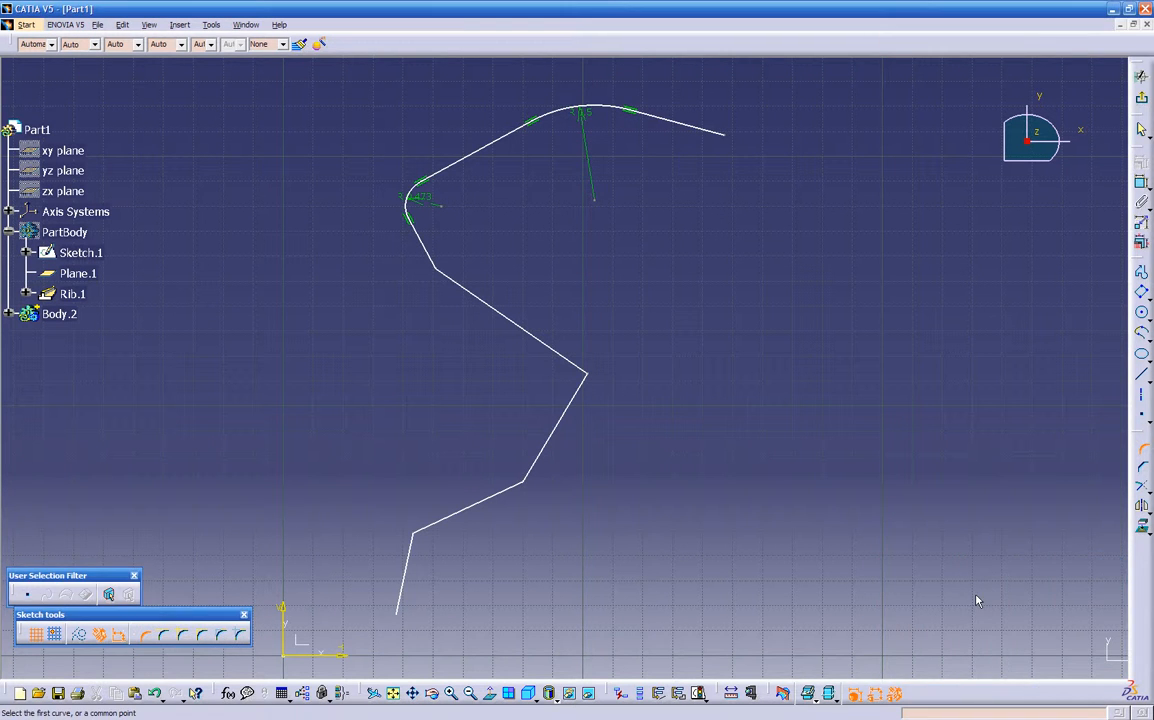
Step: Round the profile's four remaining sharp corners together with a corner radius of 0.5 in
mouse_move(409, 264)
left_mouse_down()
mouse_move(608, 497)
mouse_move(626, 497)
mouse_move(635, 562)
left_mouse_up()
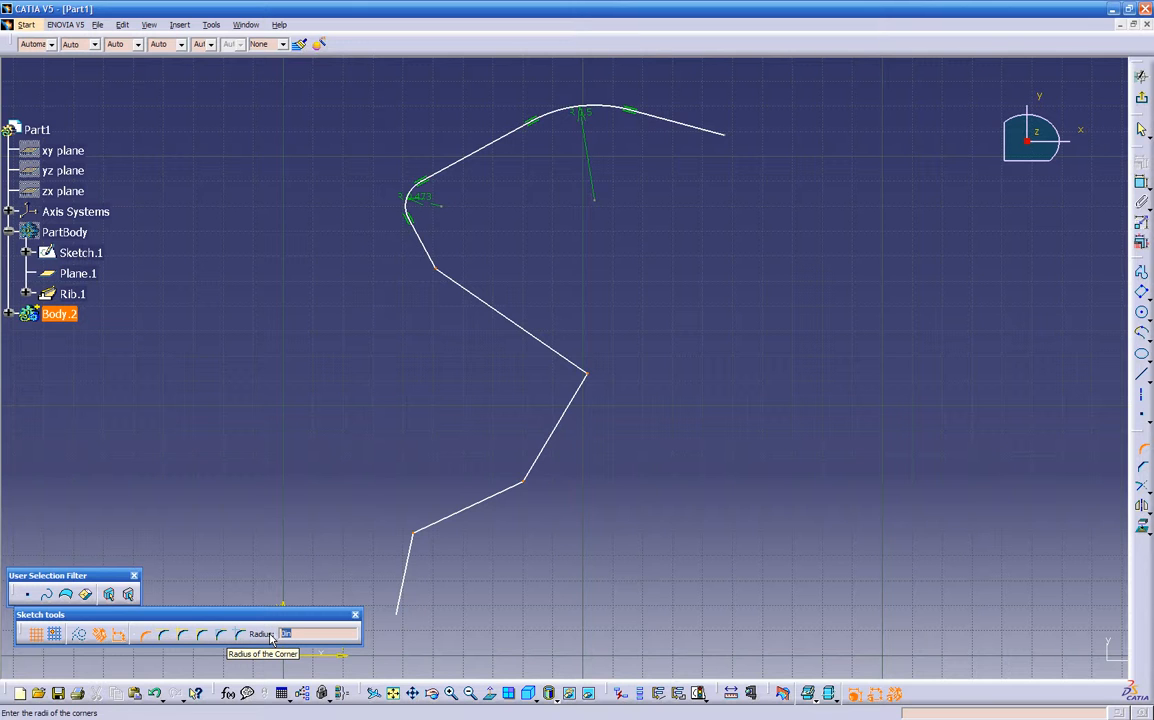
type("15")
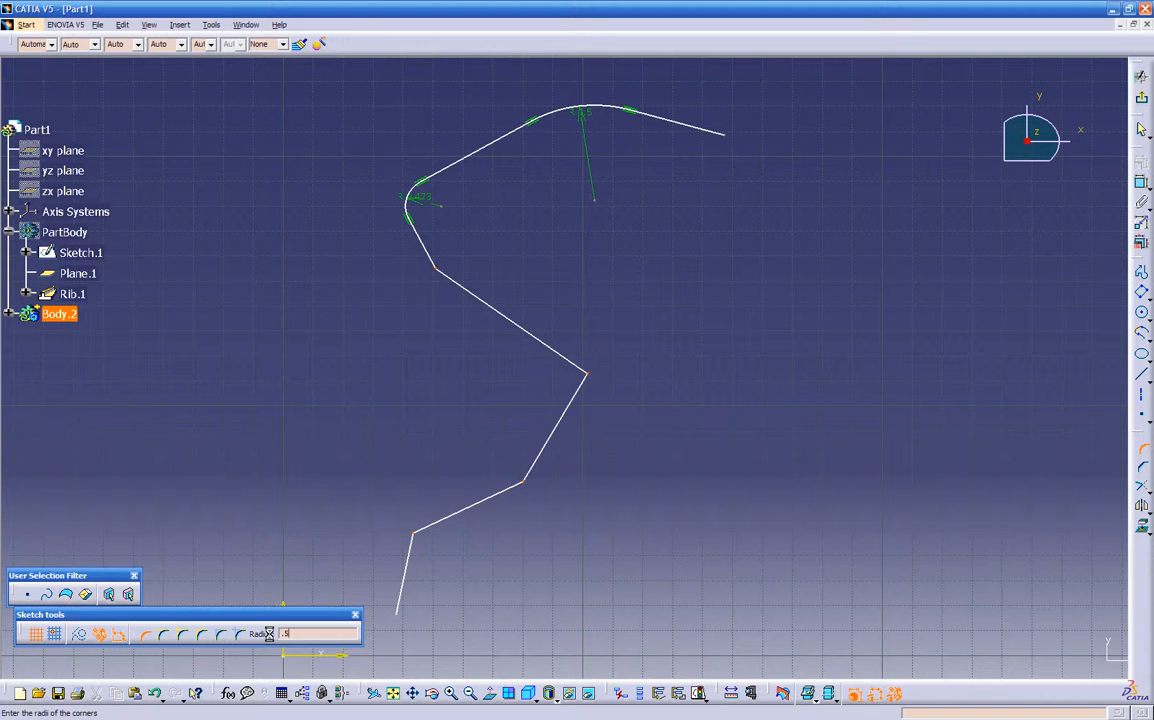
key("Return")
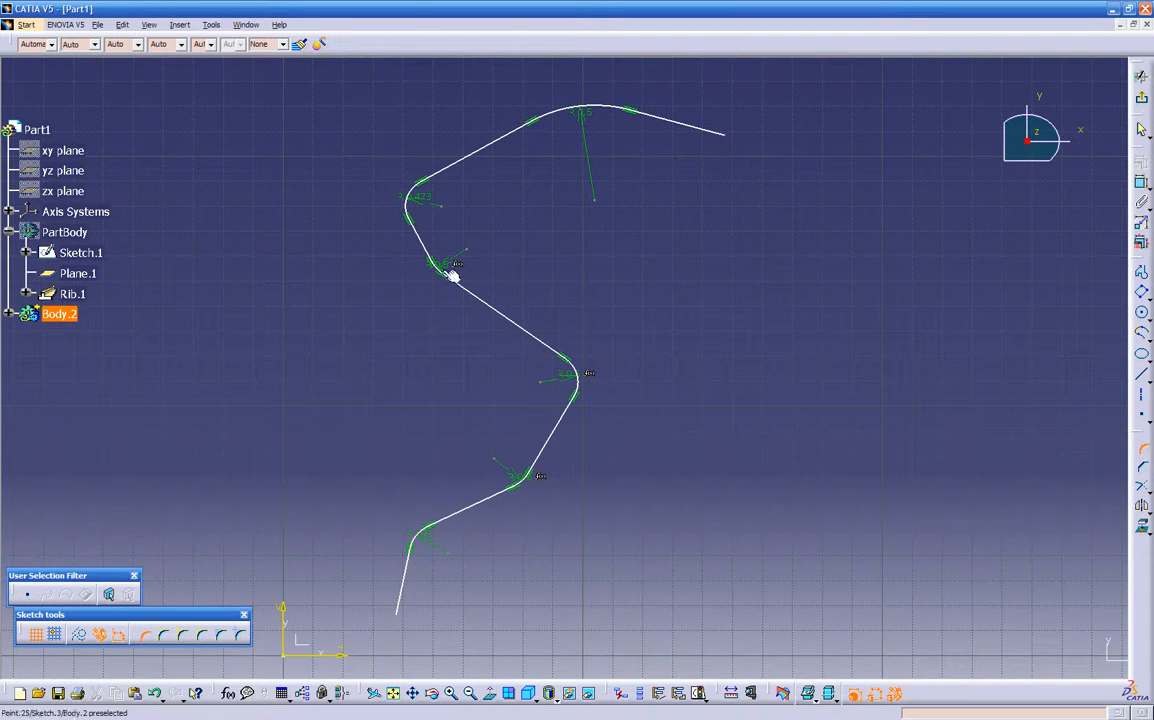
Step: Set the radius driving the four linked corners to 0.8 in and exit the sketch
double_click(426, 536)
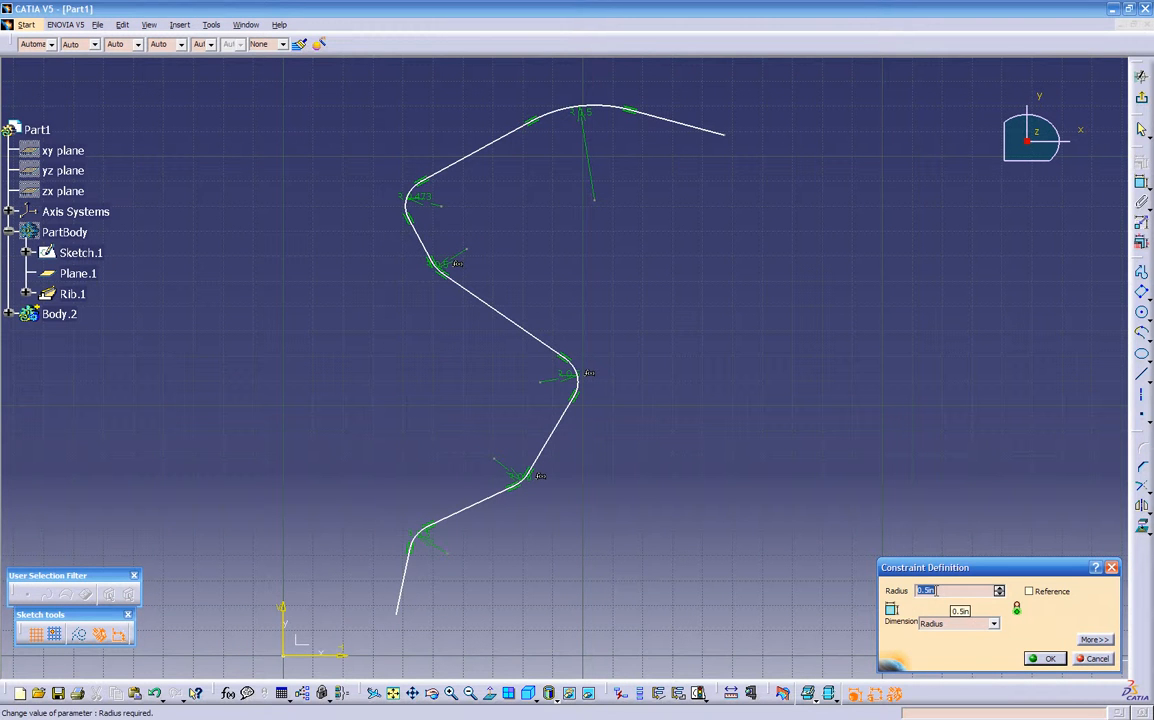
key("Return")
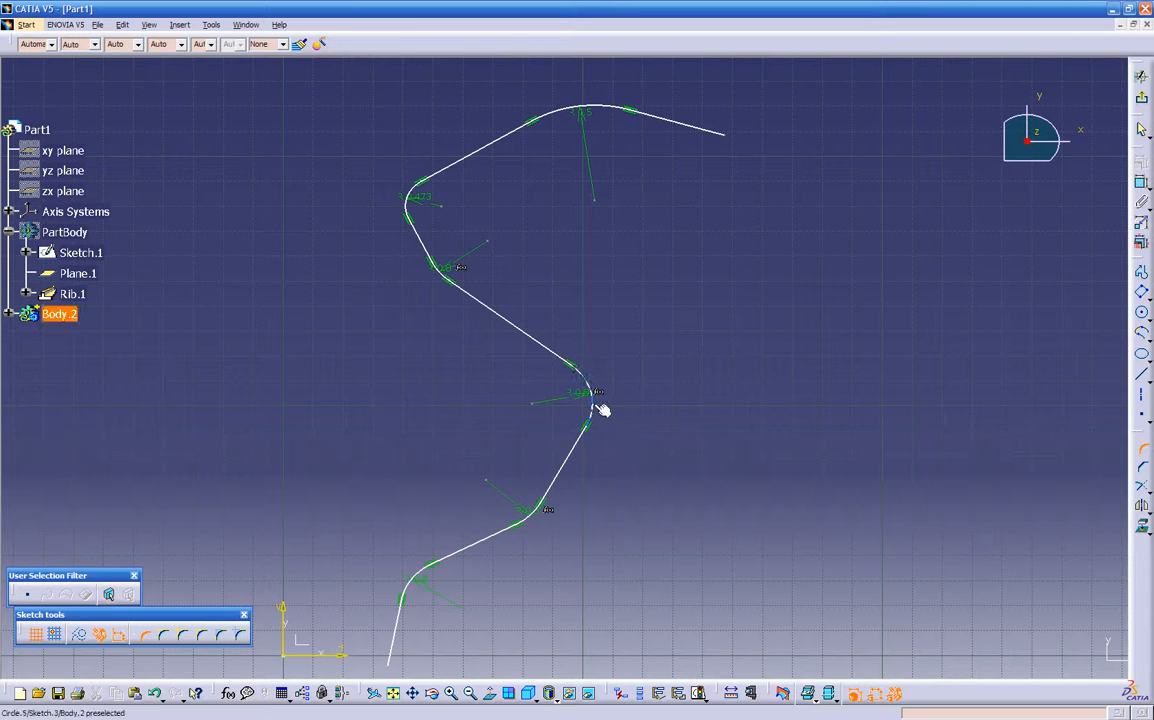
middle_click_drag(829, 451, 818, 467)
left_click(829, 451)
middle_click_drag(651, 560, 678, 495)
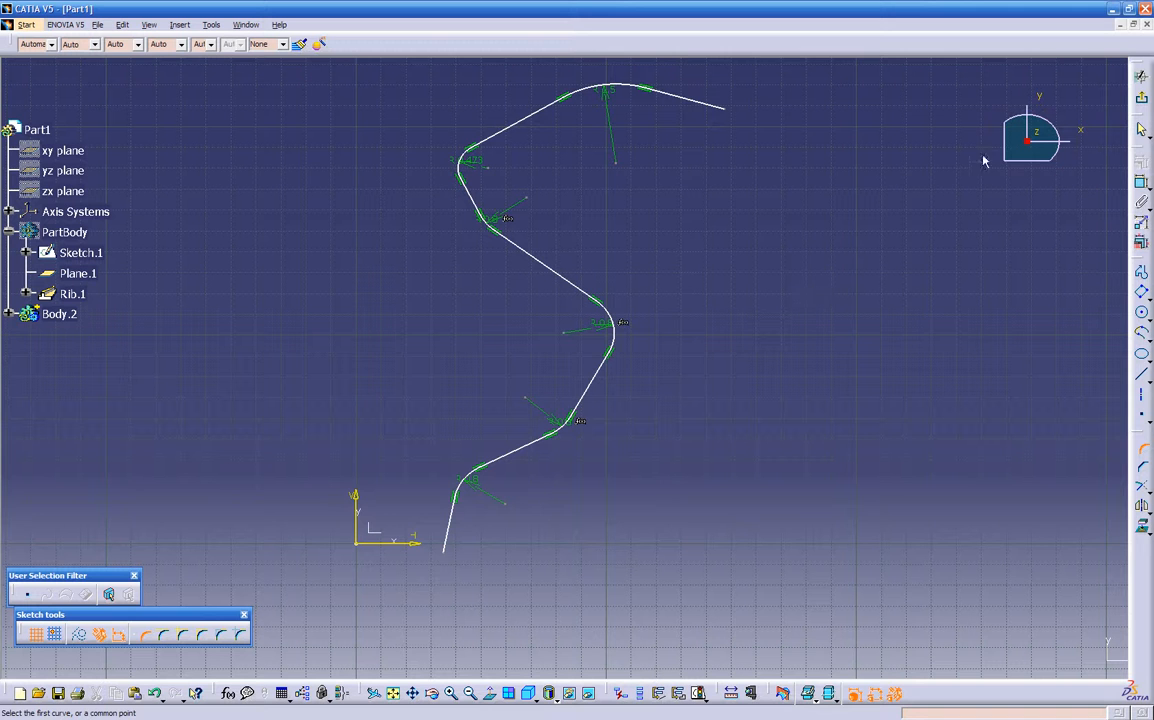
left_click(1141, 76)
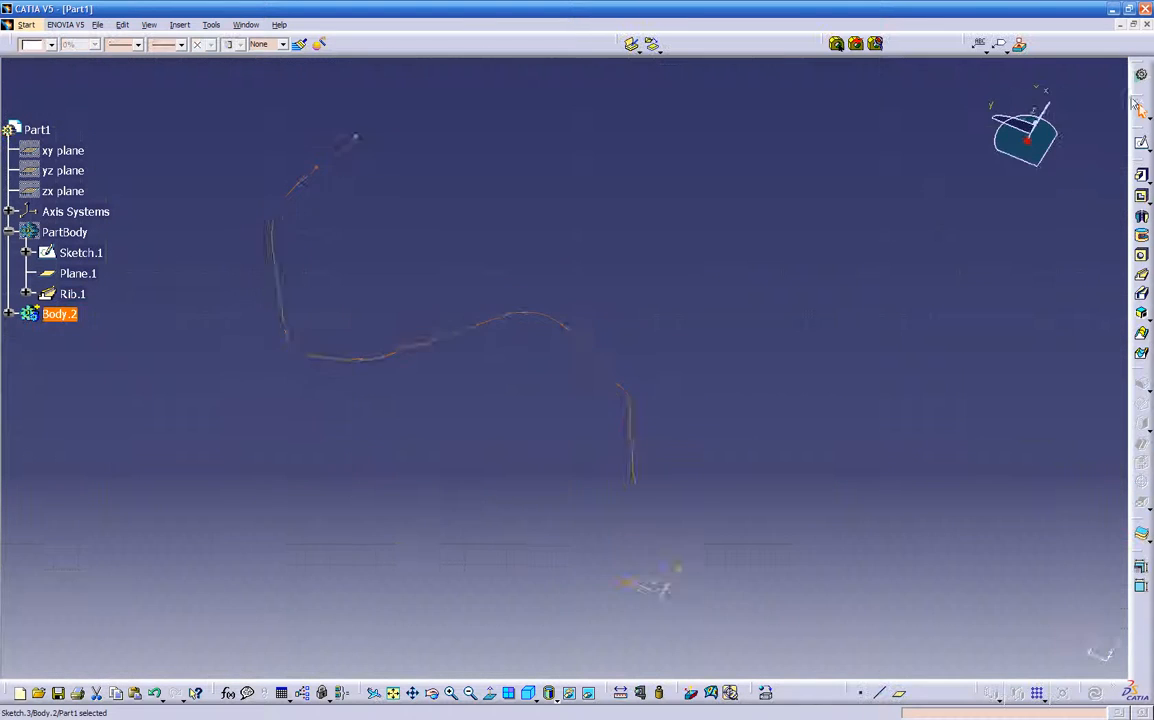
Step: Start a new sketch on the ZX plane of the absolute axis system
mouse_move(544, 582)
middle_mouse_down()
mouse_move(631, 541)
mouse_move(701, 453)
mouse_move(599, 438)
mouse_move(647, 567)
mouse_move(600, 430)
mouse_move(572, 433)
mouse_move(768, 497)
middle_mouse_up()
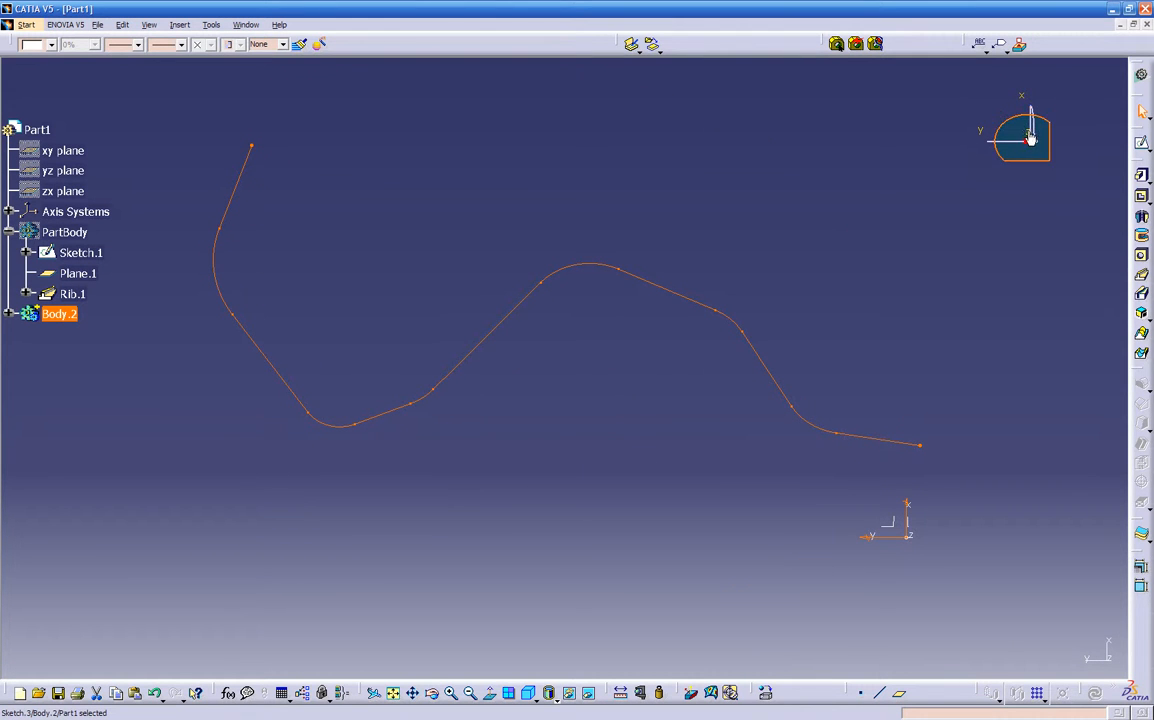
middle_click_drag(1009, 181, 955, 147)
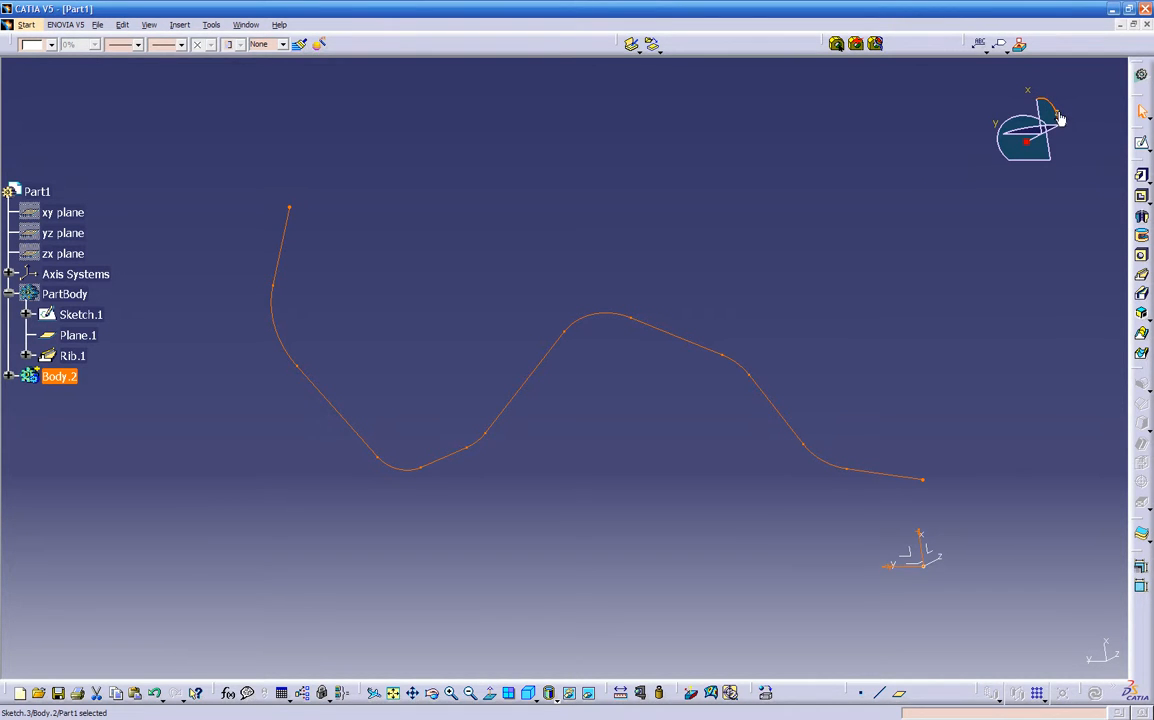
left_click_drag(1059, 119, 1086, 77)
left_click(1092, 93)
middle_click_drag(697, 257, 764, 239)
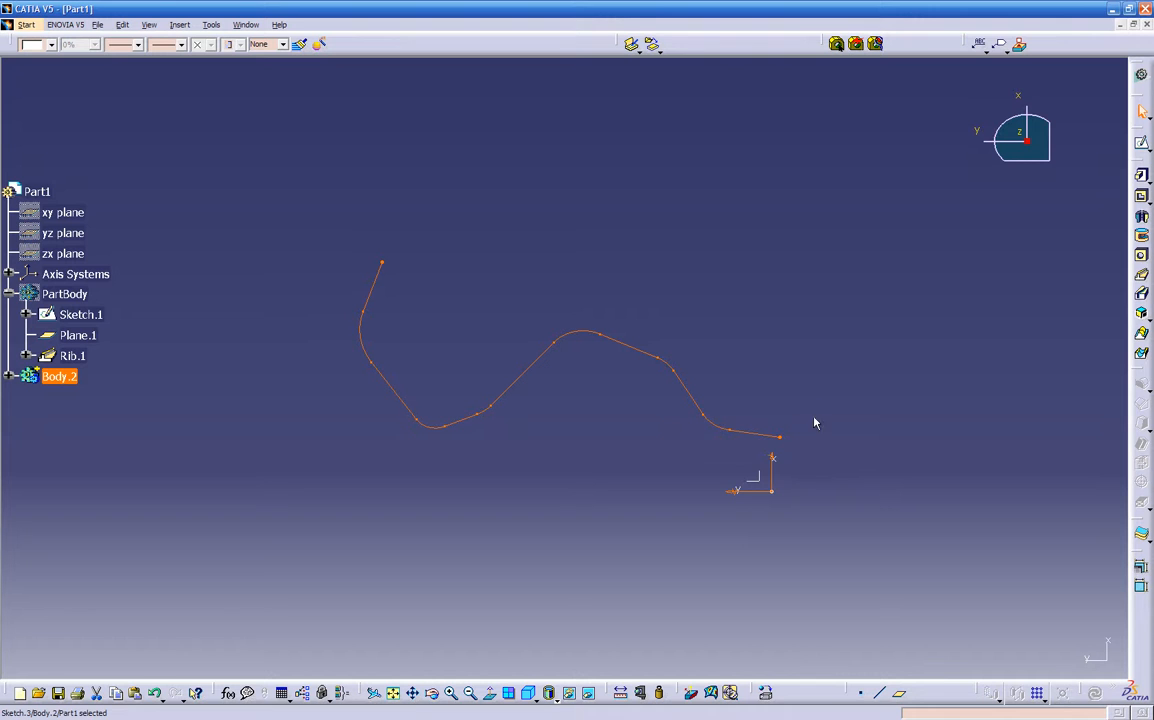
middle_click_drag(782, 505, 760, 400)
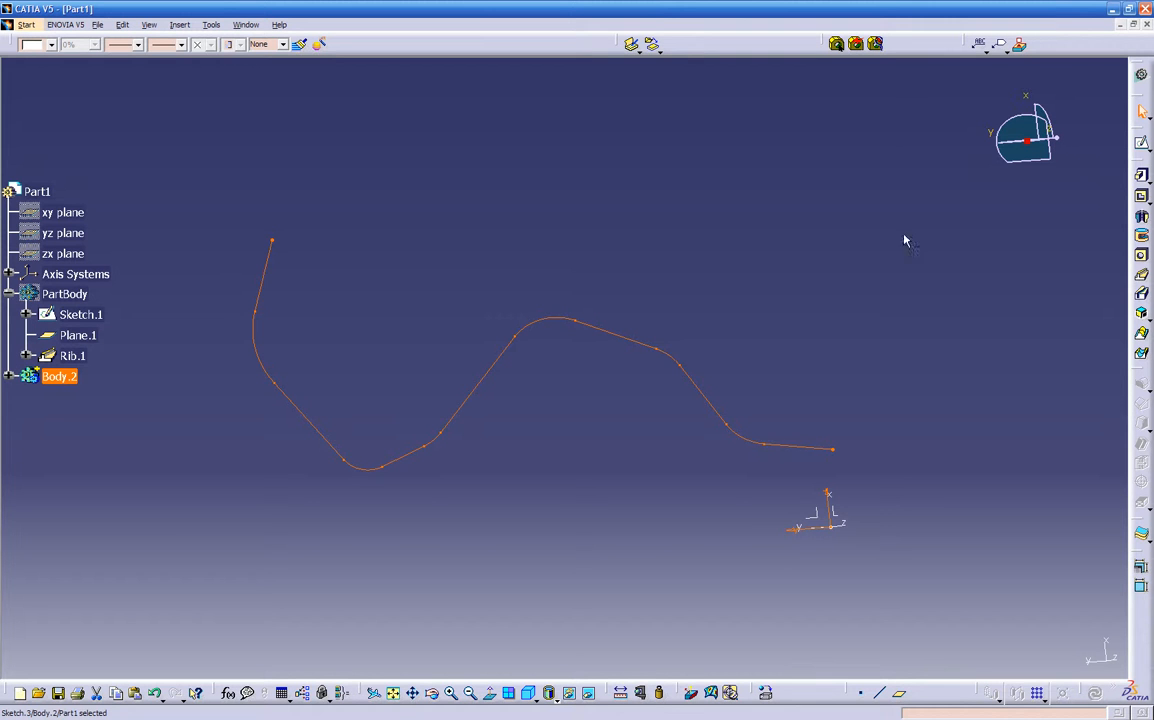
middle_click_drag(563, 549, 613, 433)
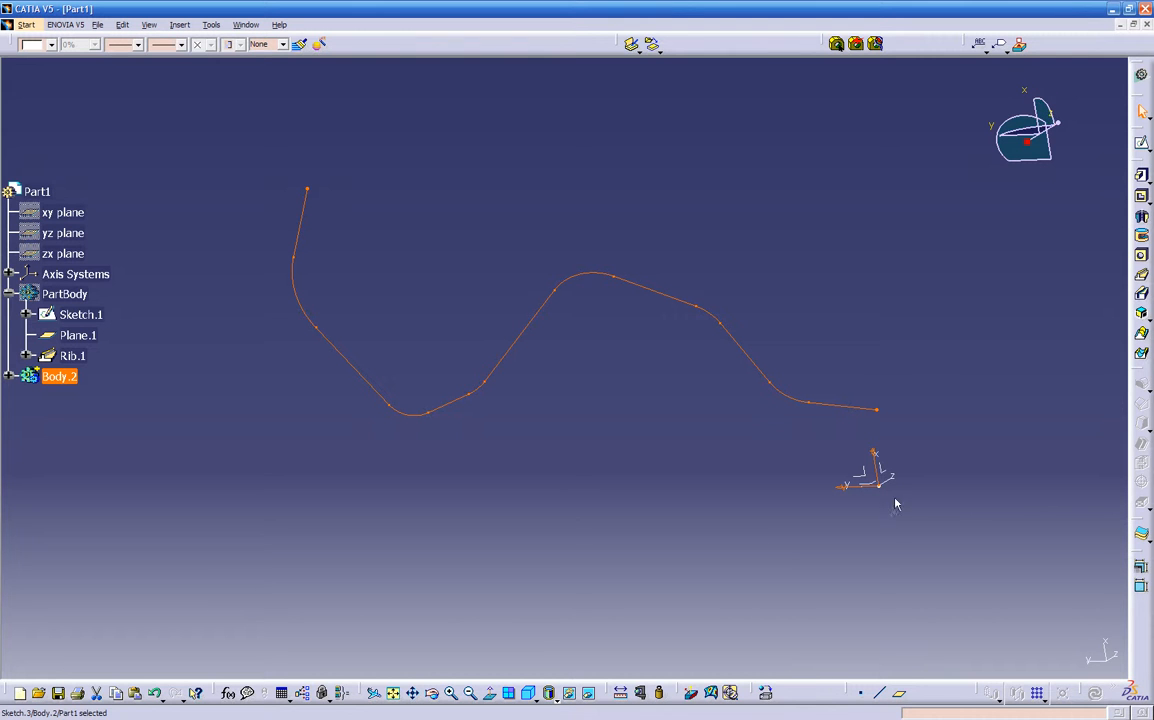
left_click(887, 478)
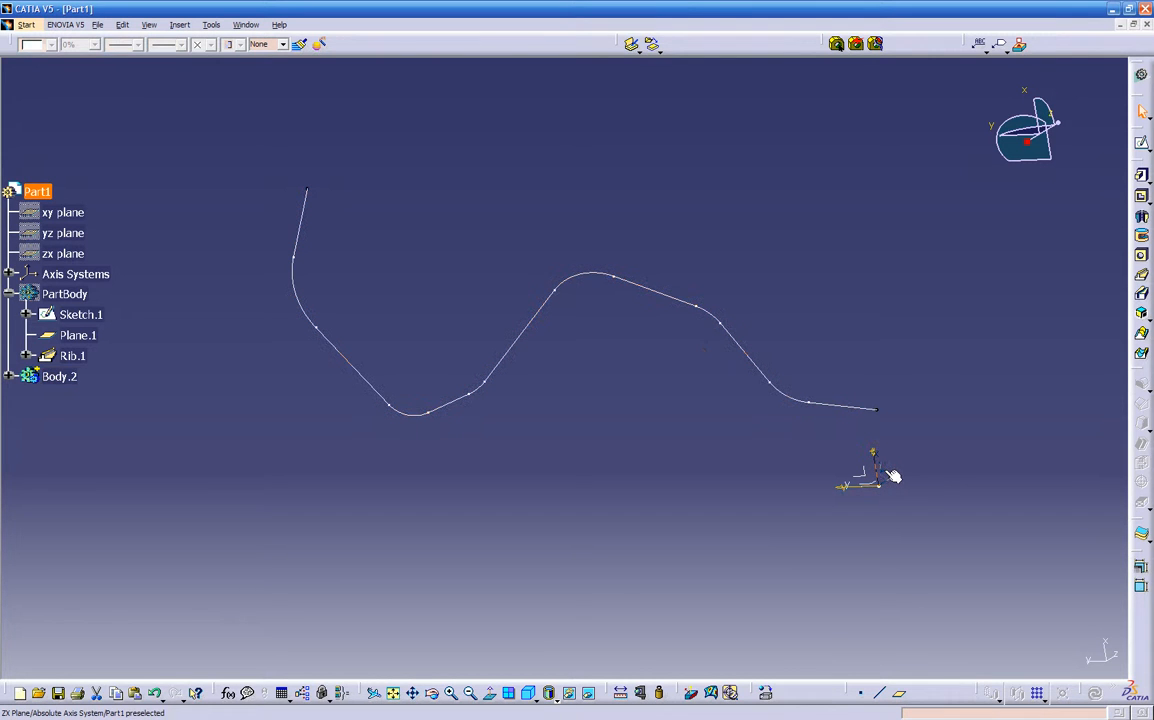
left_click(1143, 147)
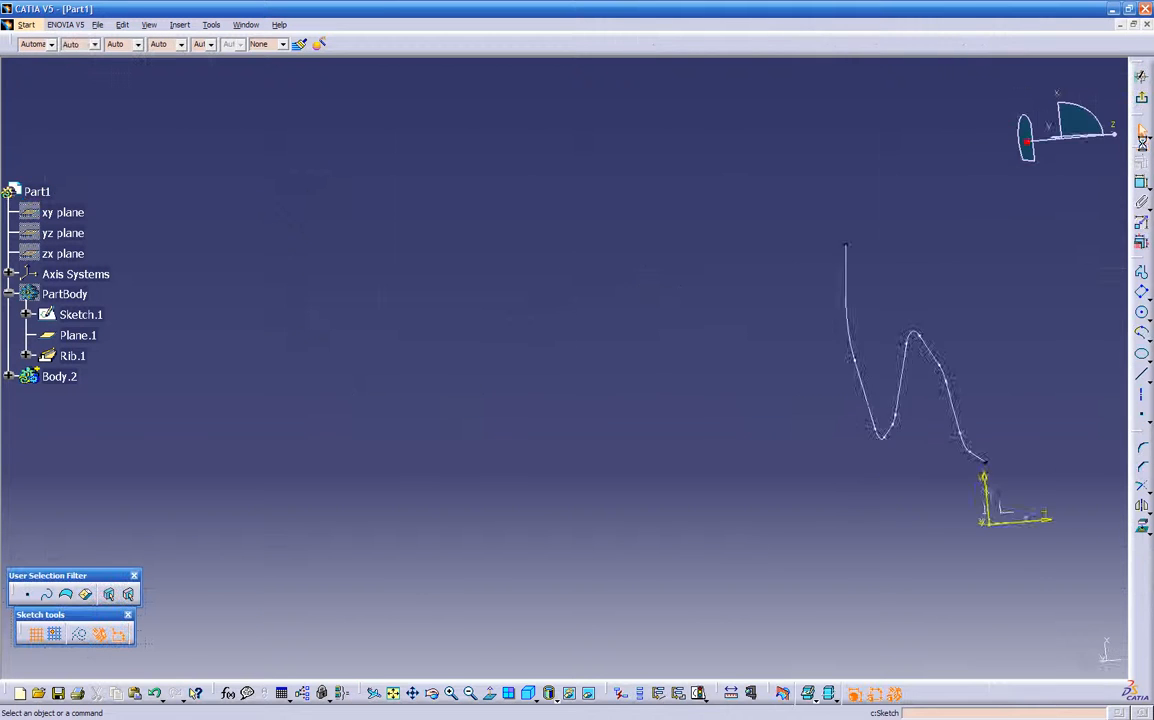
Step: Draw a wavy 13-point spline beside the edge-on centre curve, running from above it down past the origin
mouse_move(825, 384)
middle_mouse_down()
mouse_move(757, 384)
mouse_move(394, 289)
middle_mouse_up()
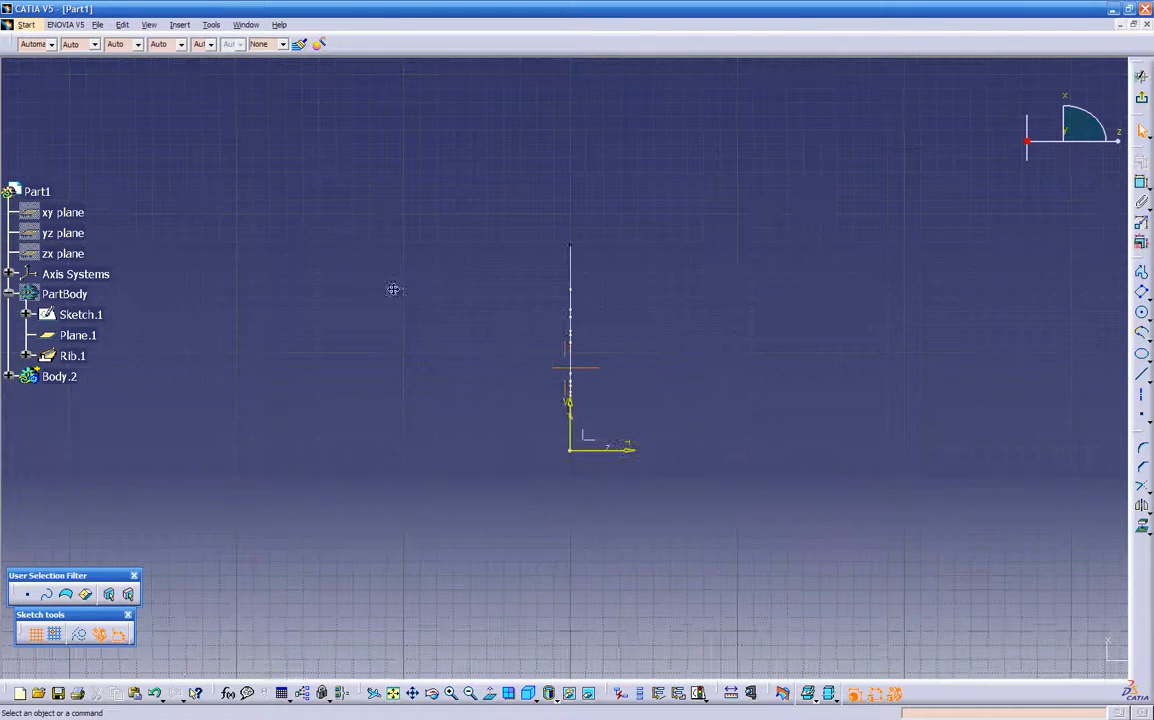
left_click(1146, 363)
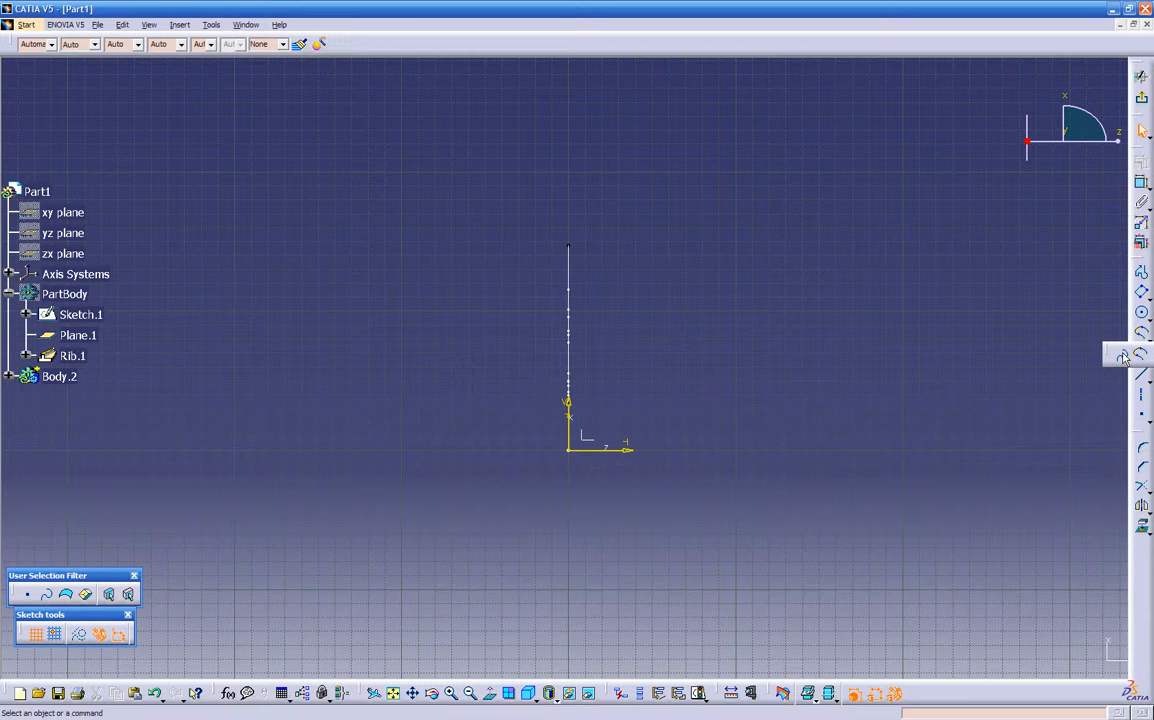
left_click(1122, 357)
left_click(737, 95)
left_click(638, 103)
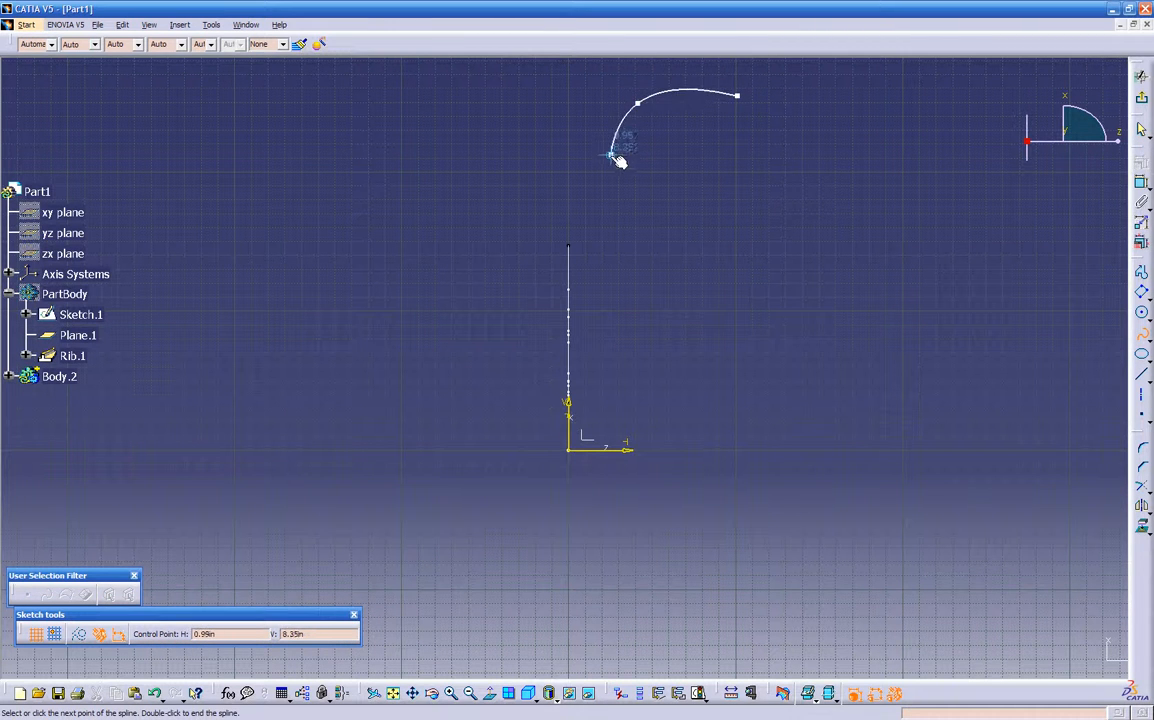
left_click(605, 161)
left_click(632, 192)
left_click(685, 213)
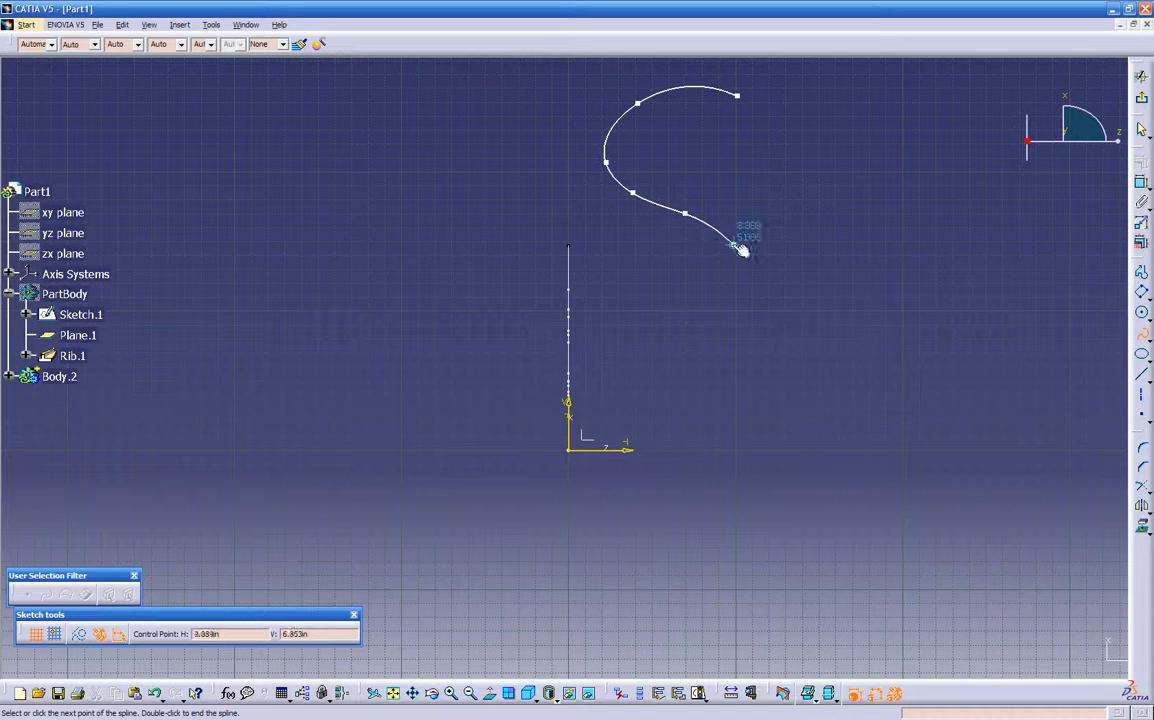
left_click(740, 258)
left_click(740, 303)
left_click(705, 333)
left_click(659, 355)
left_click(633, 402)
left_click(643, 432)
left_click(697, 457)
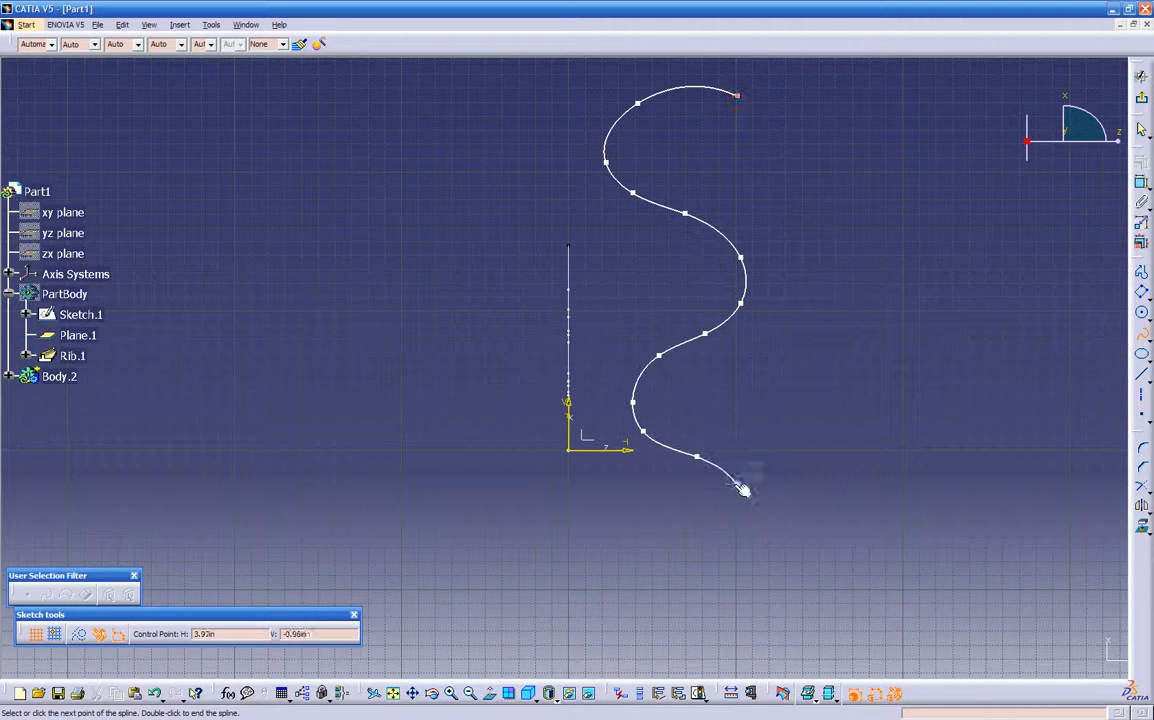
left_click(758, 536)
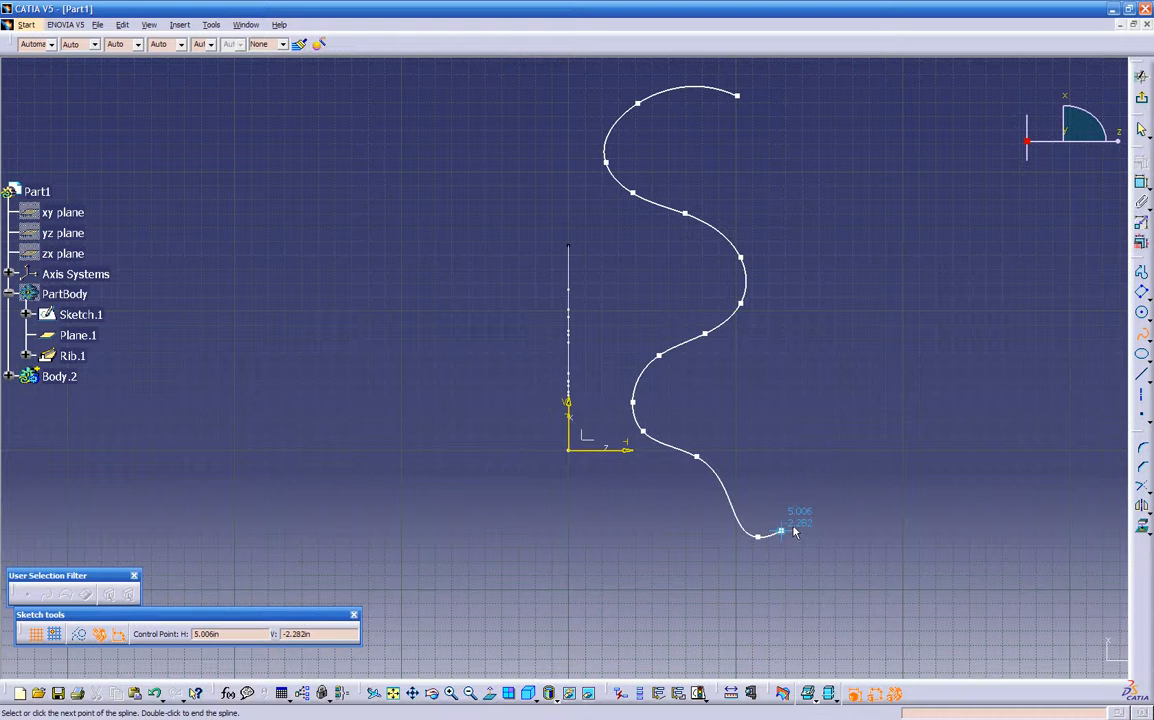
key("Escape")
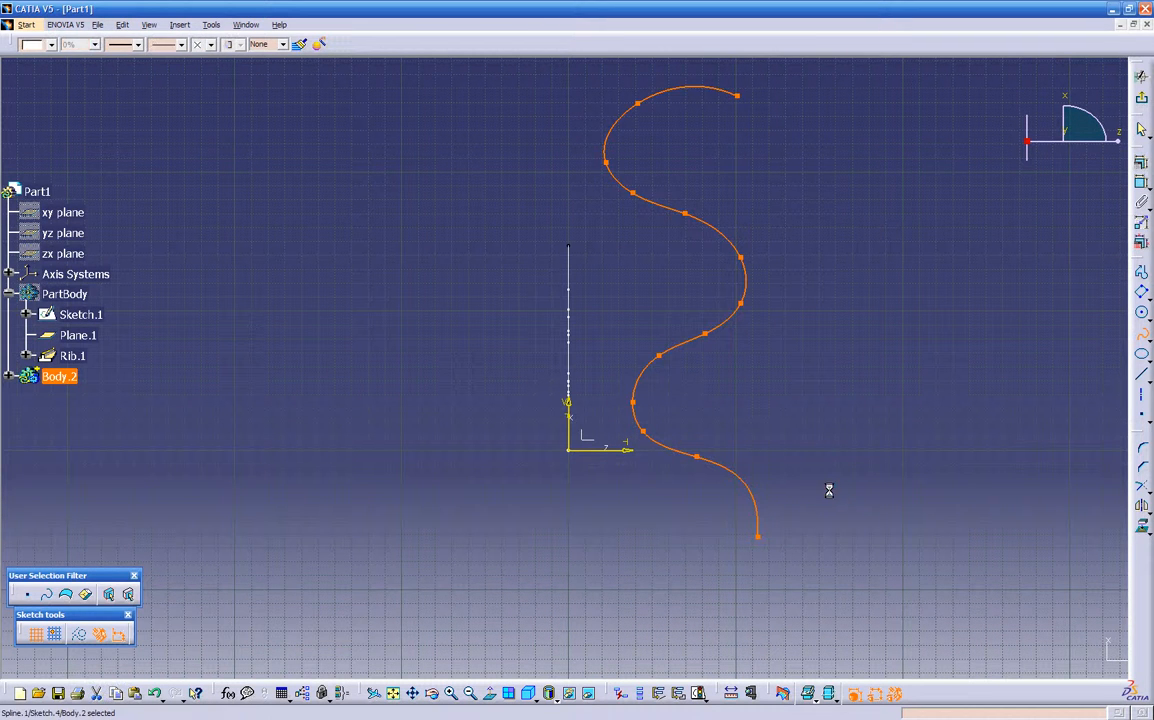
Step: Exit the spline sketch and examine how its curve is oriented relative to the rounded centre curve
mouse_move(402, 287)
middle_mouse_down()
mouse_move(850, 404)
mouse_move(620, 473)
mouse_move(739, 471)
mouse_move(845, 445)
mouse_move(718, 436)
middle_mouse_up()
mouse_move(834, 402)
middle_mouse_down()
mouse_move(688, 394)
mouse_move(660, 144)
middle_mouse_up()
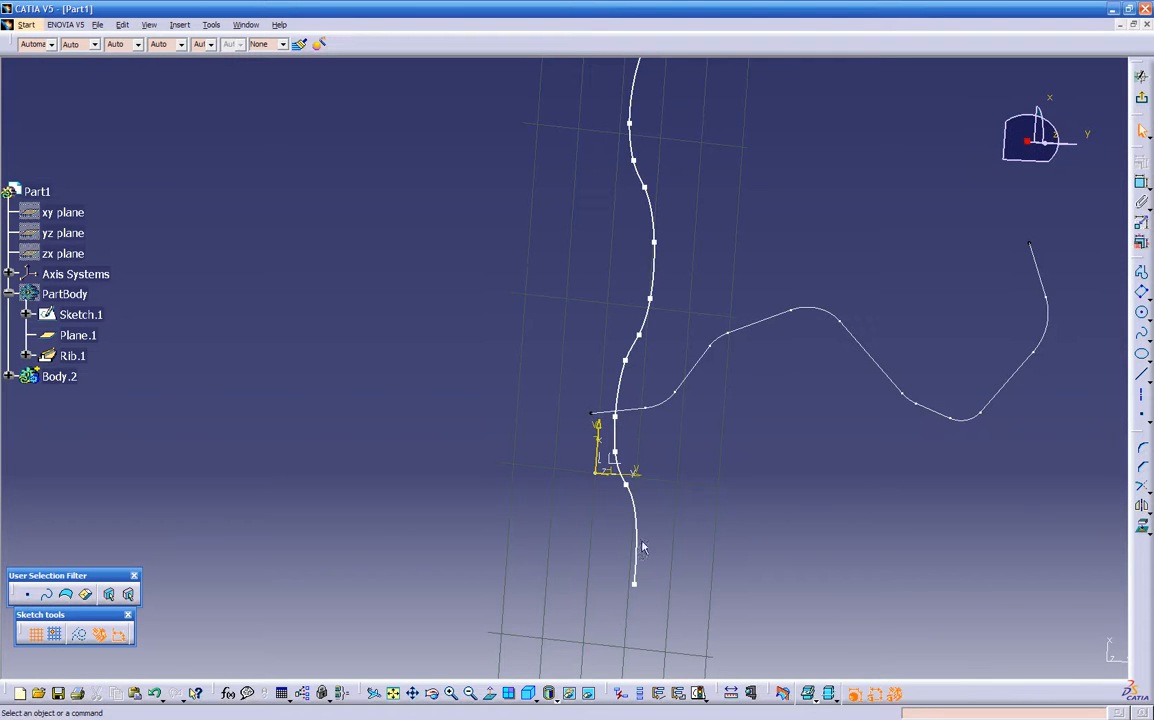
mouse_move(662, 329)
middle_mouse_down()
mouse_move(655, 315)
mouse_move(672, 291)
mouse_move(681, 341)
middle_mouse_up()
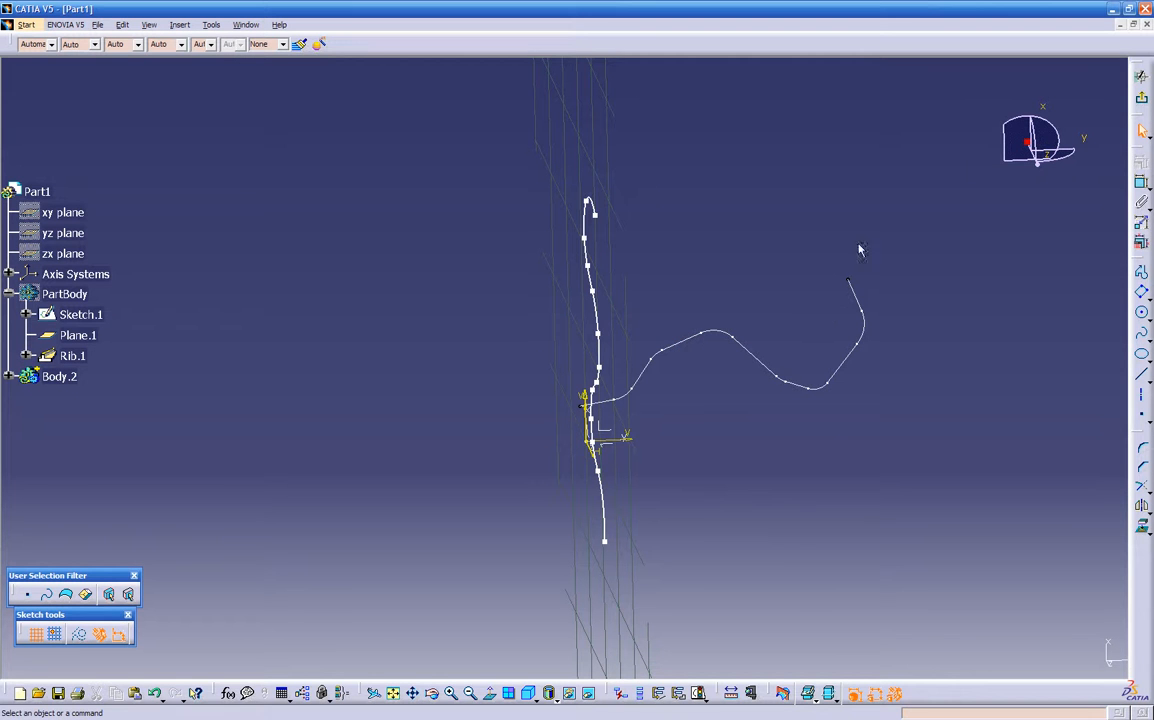
left_click(1141, 75)
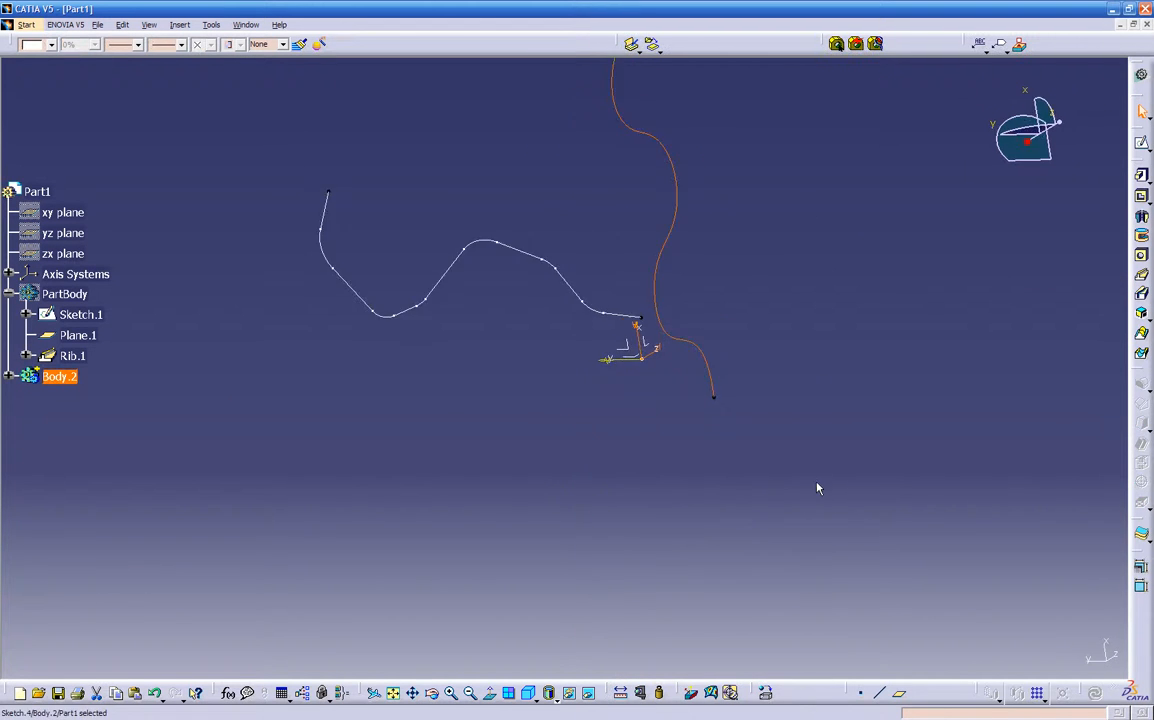
middle_click_drag(477, 439, 889, 482)
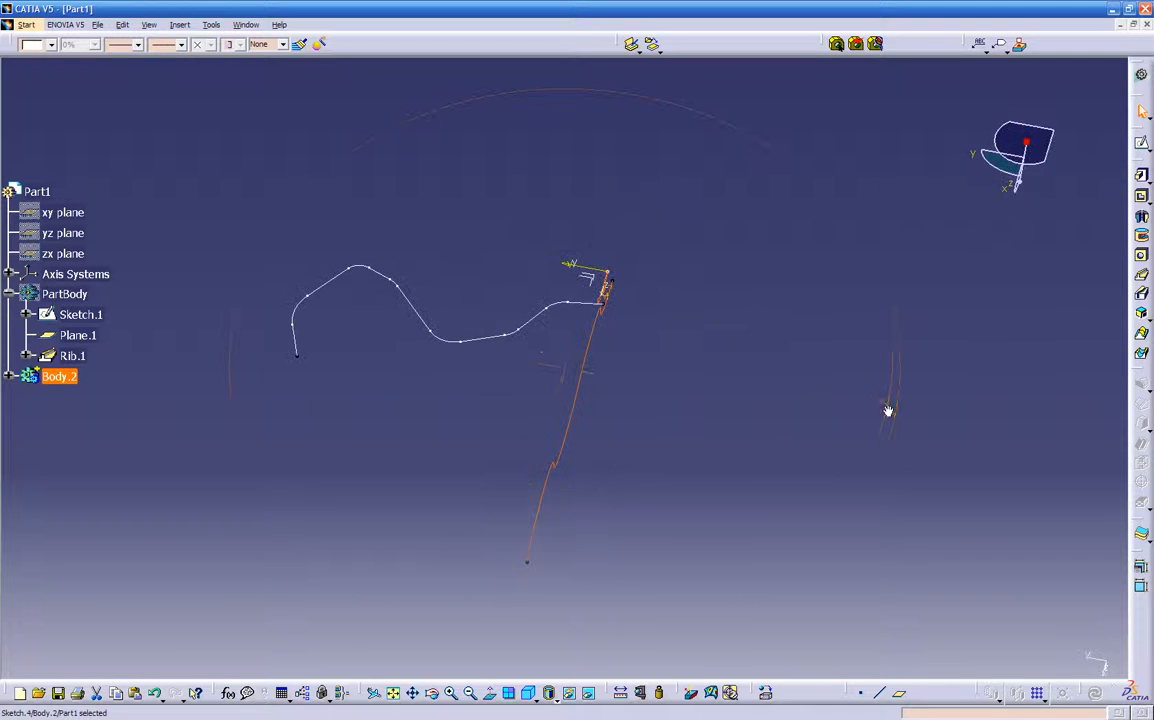
middle_click_drag(631, 553, 505, 520)
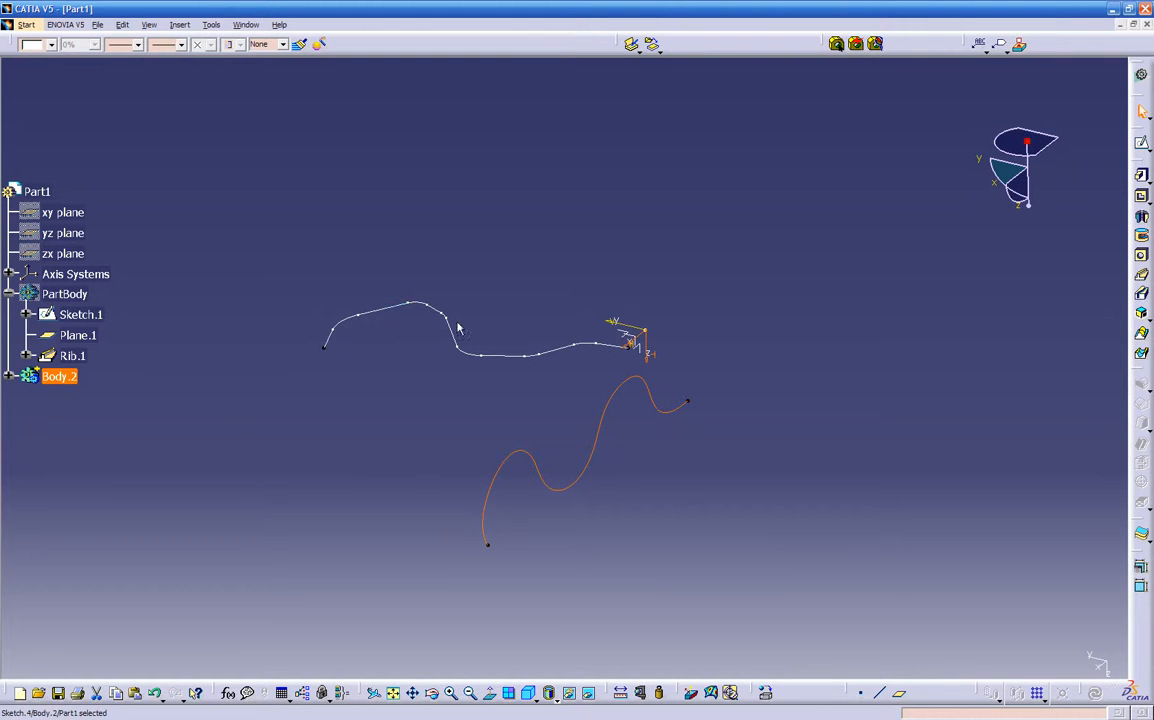
left_click(521, 357)
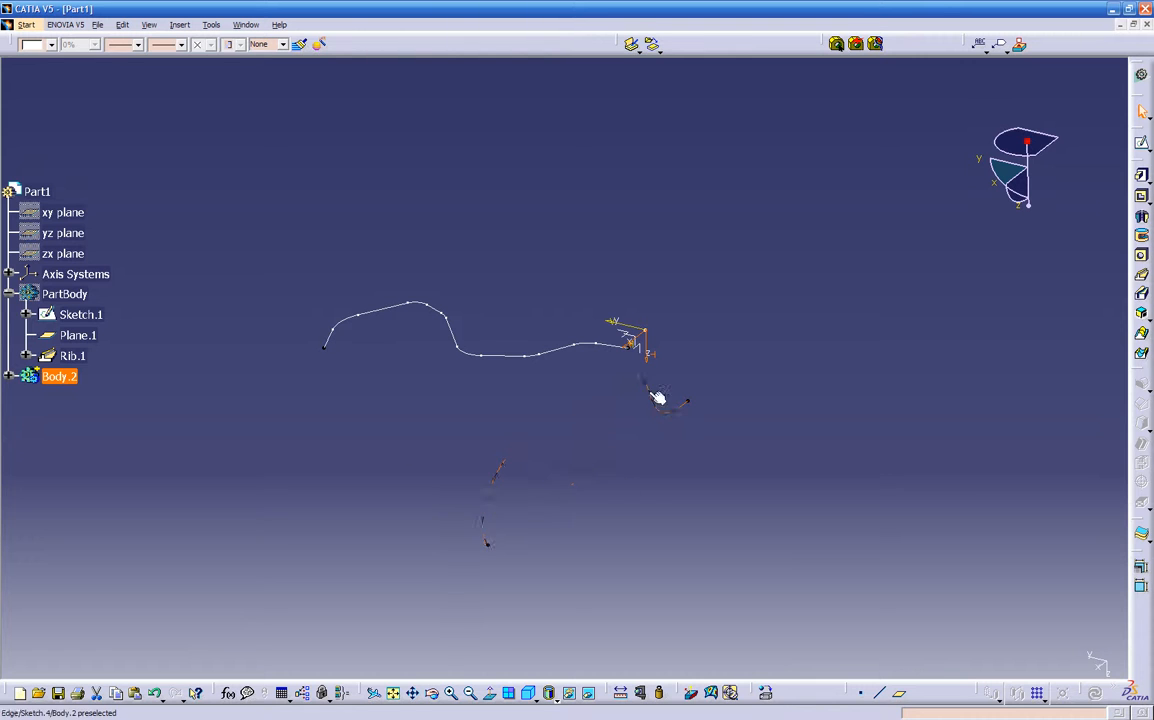
left_click(787, 386)
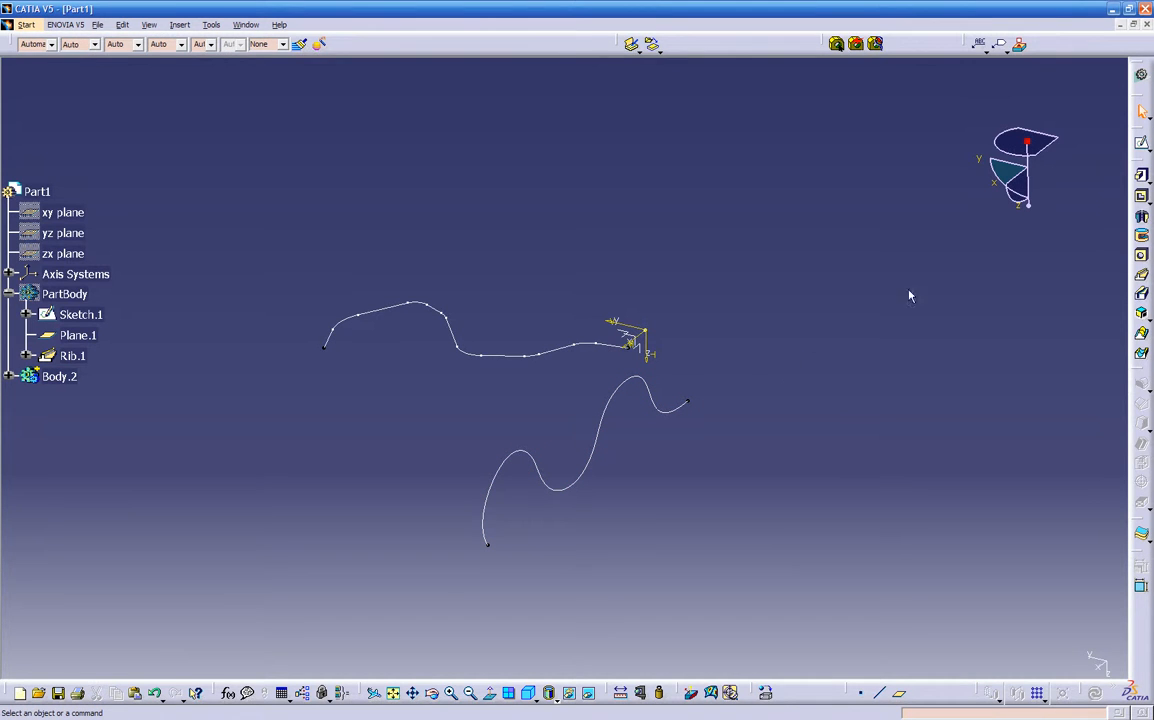
Step: Switch to the Generative Shape Design workbench
left_click(1142, 75)
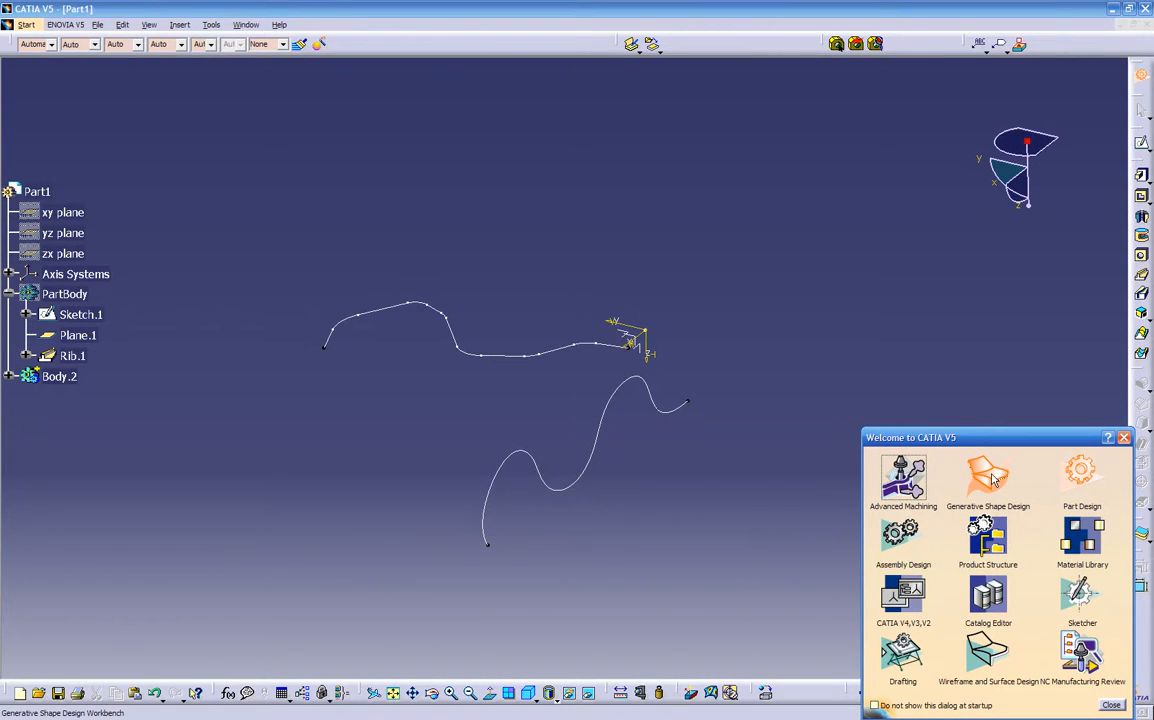
left_click(1124, 438)
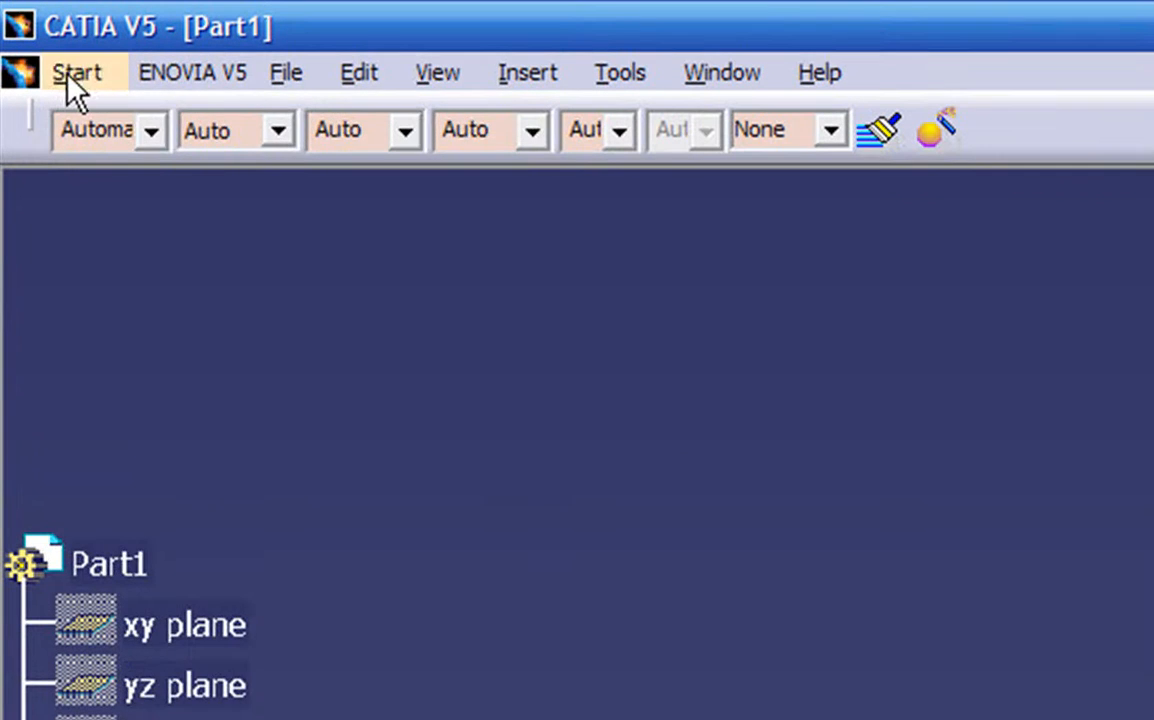
left_click(67, 76)
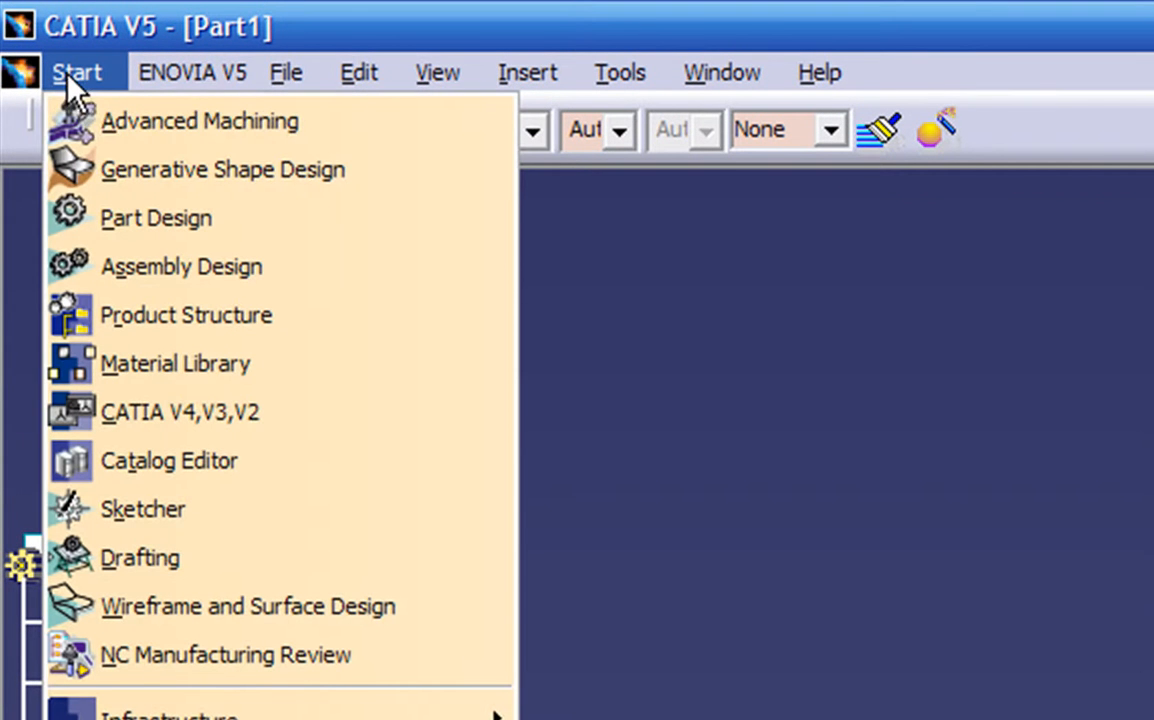
left_click(120, 166)
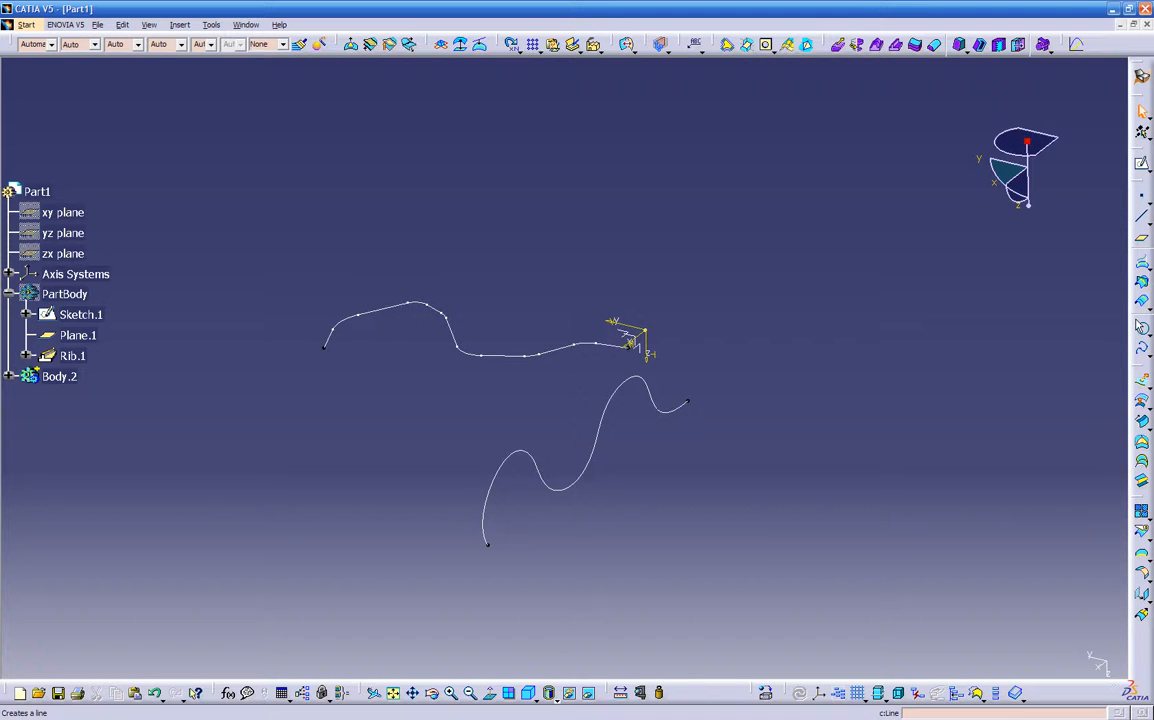
Step: Set up an extruded surface from the wavy spline, stretching it to about 4.528 in for limit 1 and 7.402 in for limit 2
left_click(1143, 384)
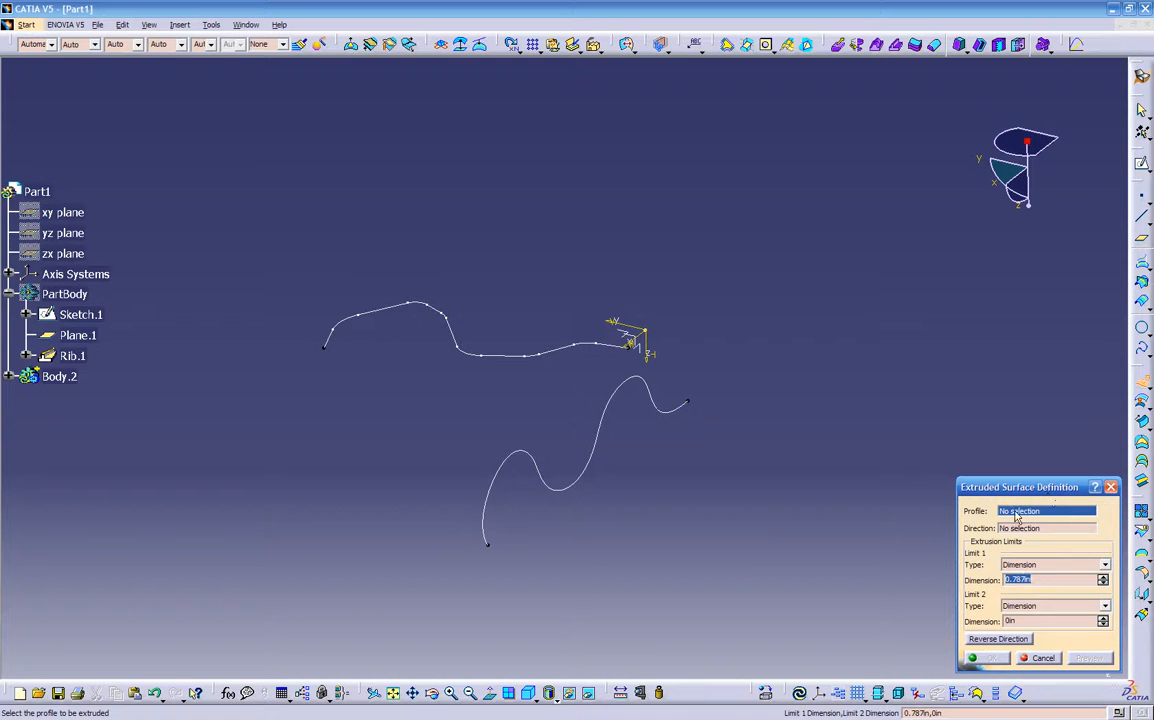
left_click(557, 490)
middle_click_drag(599, 482, 652, 495)
left_click_drag(552, 568, 688, 568)
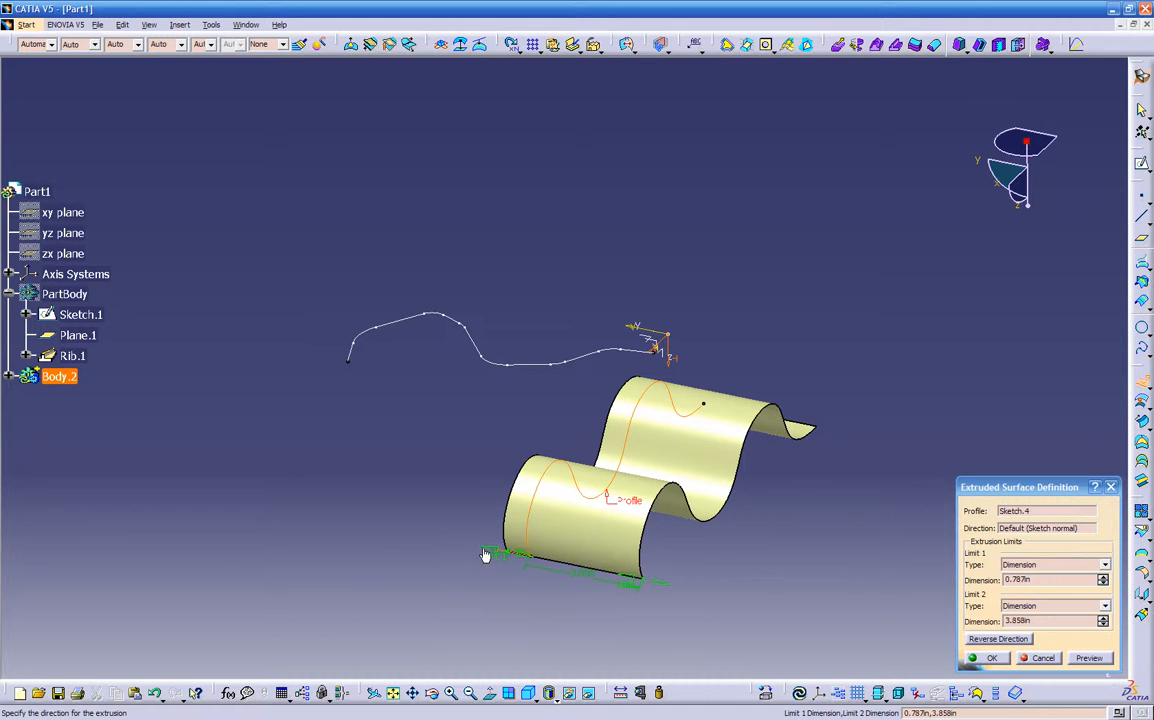
left_click(485, 555)
left_click_drag(416, 543, 300, 514)
left_click_drag(531, 571, 660, 578)
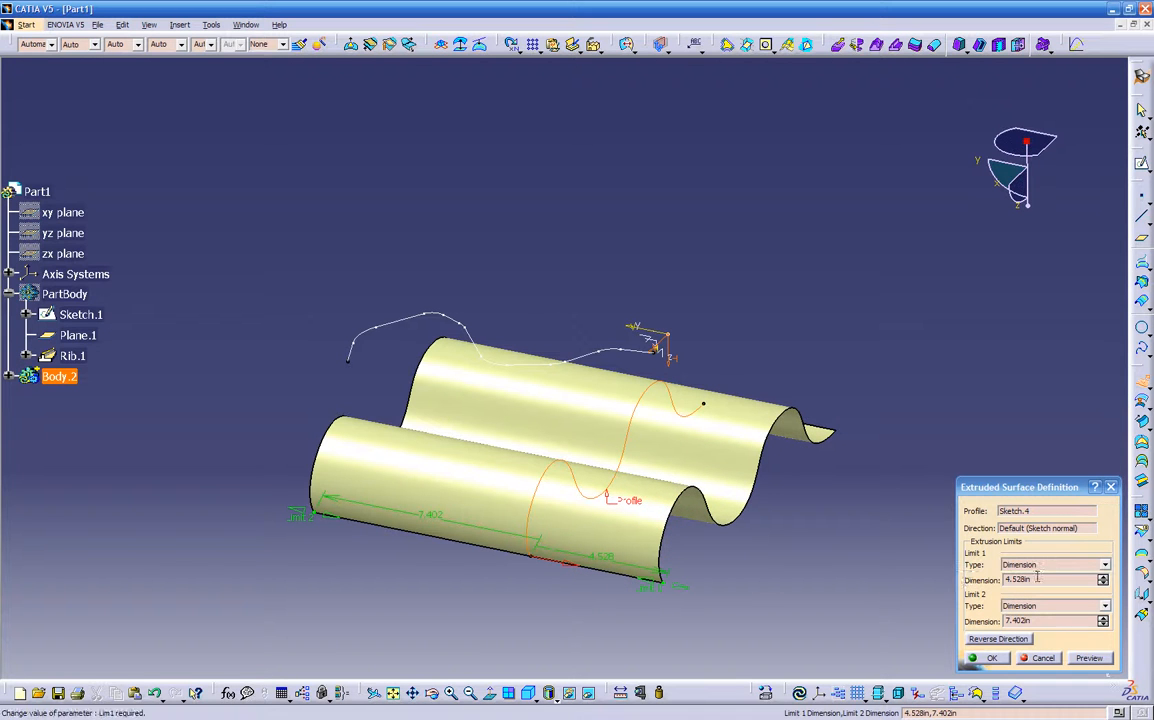
Step: Extend the extruded surface to 6.528 in for limit 1 and 11.402 in for limit 2, and create it
left_click(1104, 576)
left_click(1104, 576)
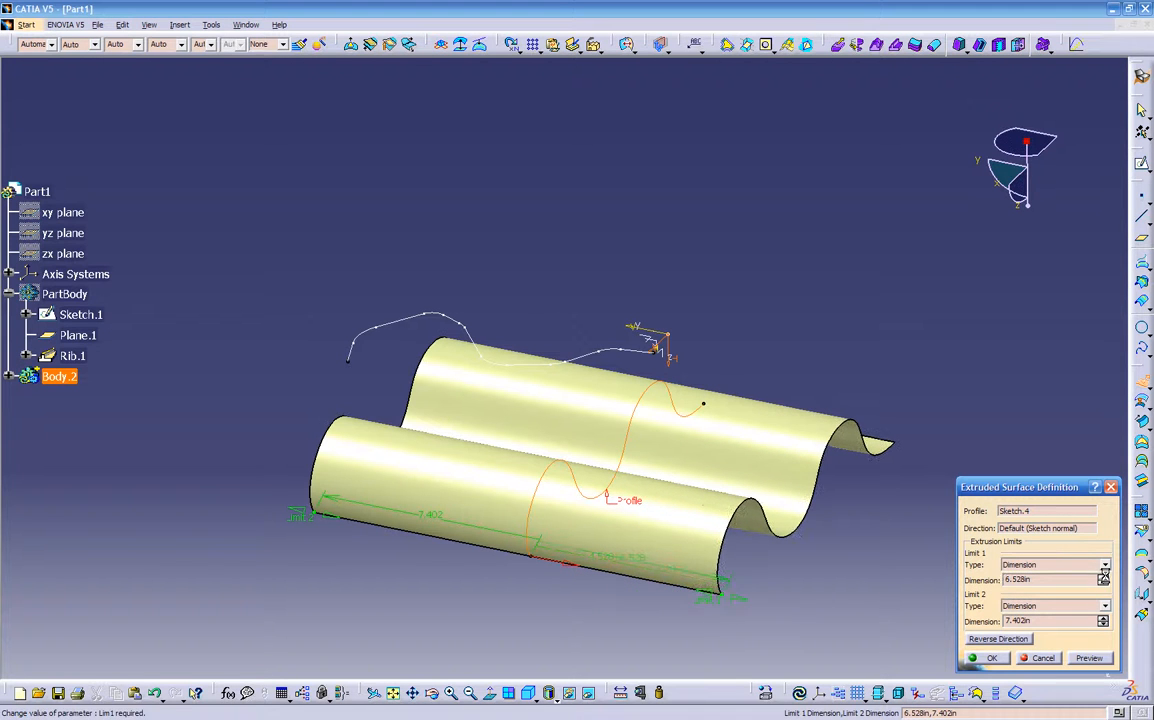
left_click(1102, 618)
left_click(1102, 618)
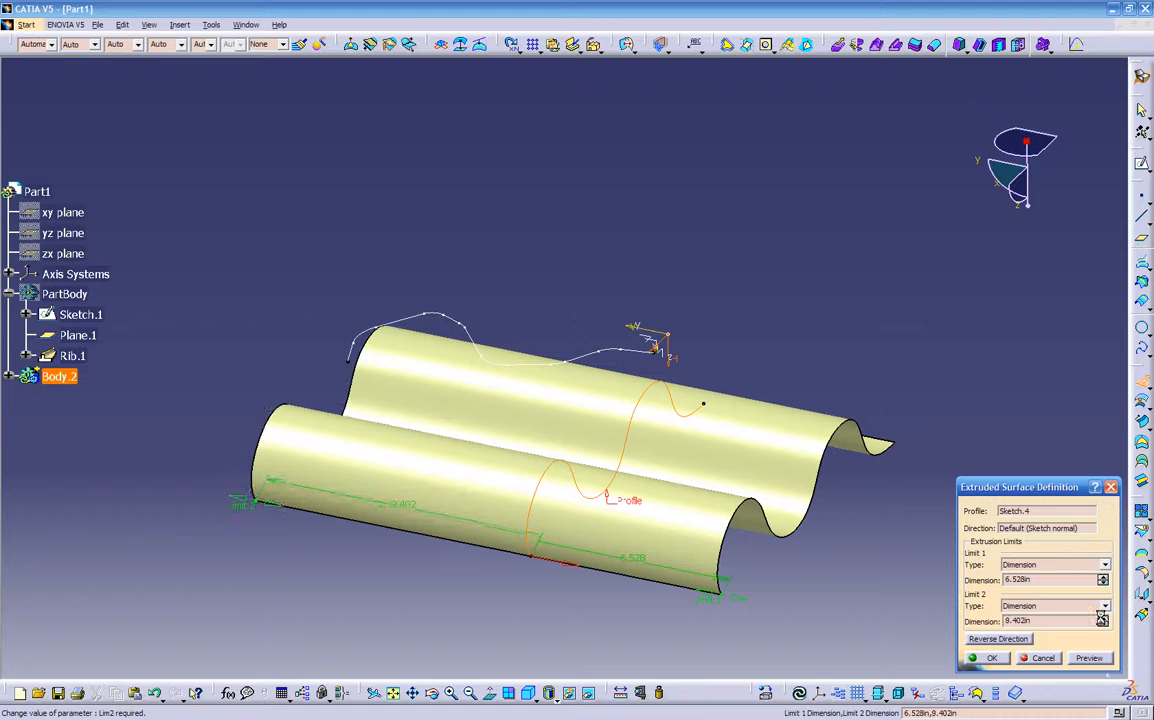
left_click(1102, 618)
left_click(1102, 618)
mouse_move(585, 291)
middle_mouse_down()
mouse_move(399, 533)
mouse_move(518, 456)
mouse_move(658, 521)
mouse_move(585, 433)
mouse_move(451, 433)
mouse_move(430, 451)
mouse_move(456, 306)
mouse_move(613, 428)
mouse_move(520, 360)
middle_mouse_up()
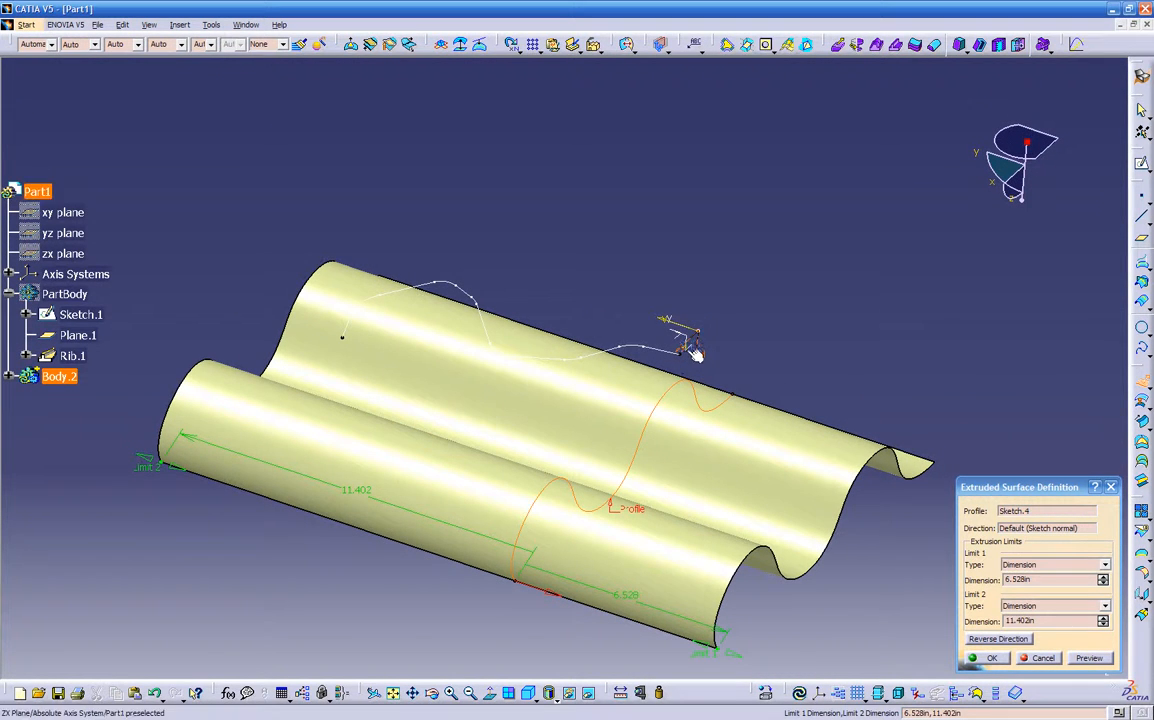
mouse_move(505, 460)
middle_mouse_down()
mouse_move(505, 441)
mouse_move(727, 552)
mouse_move(614, 418)
mouse_move(438, 404)
mouse_move(477, 425)
mouse_move(546, 385)
mouse_move(469, 417)
mouse_move(451, 471)
mouse_move(527, 455)
middle_mouse_up()
left_click(1003, 657)
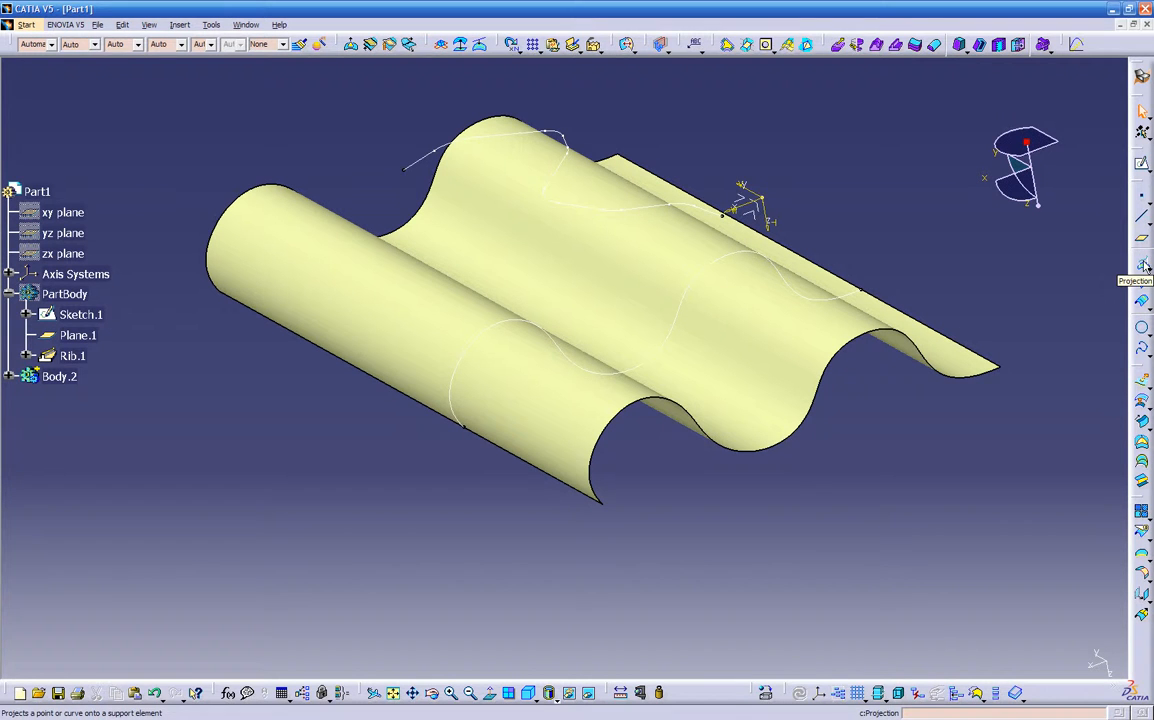
Step: Set up a projection along a direction, with the wavy extruded surface as support and the absolute axis system's Z axis as direction
left_click(1146, 267)
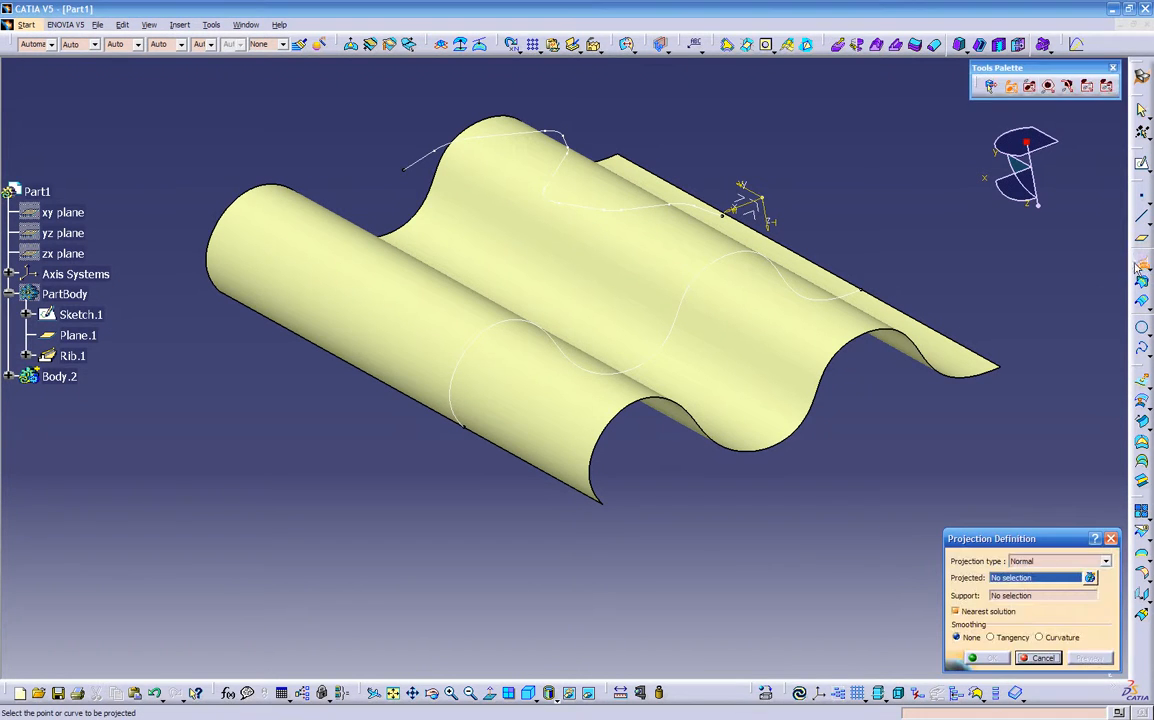
middle_click_drag(855, 481, 650, 461)
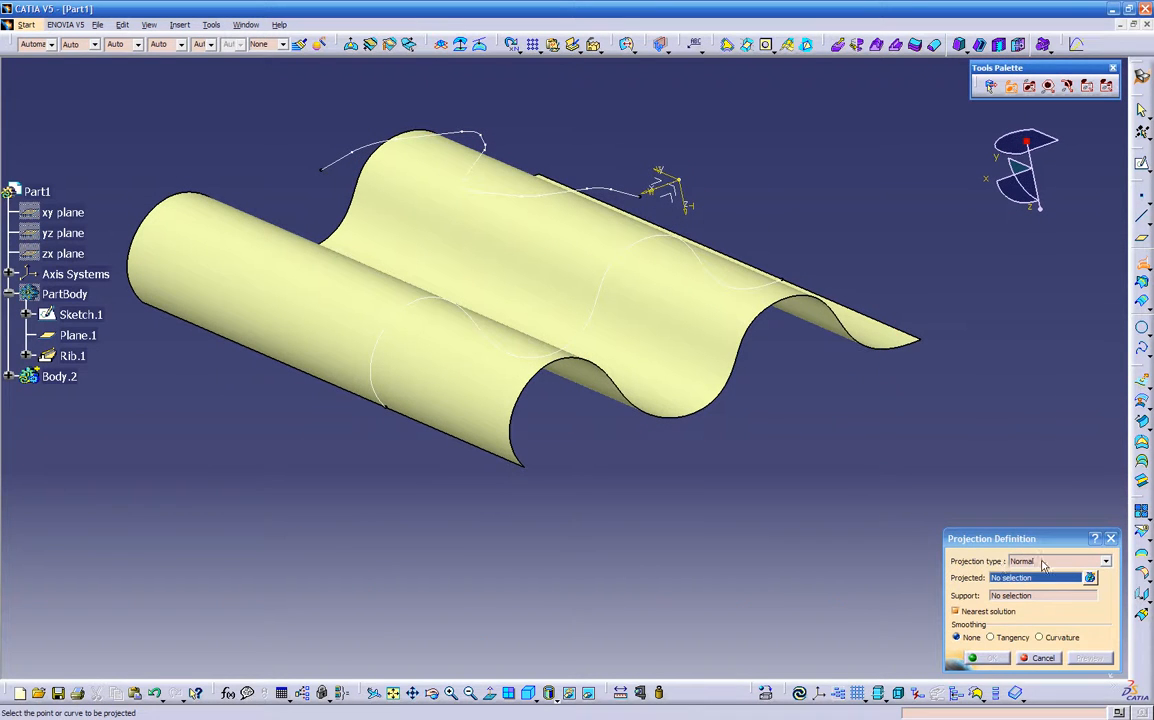
left_click(1042, 566)
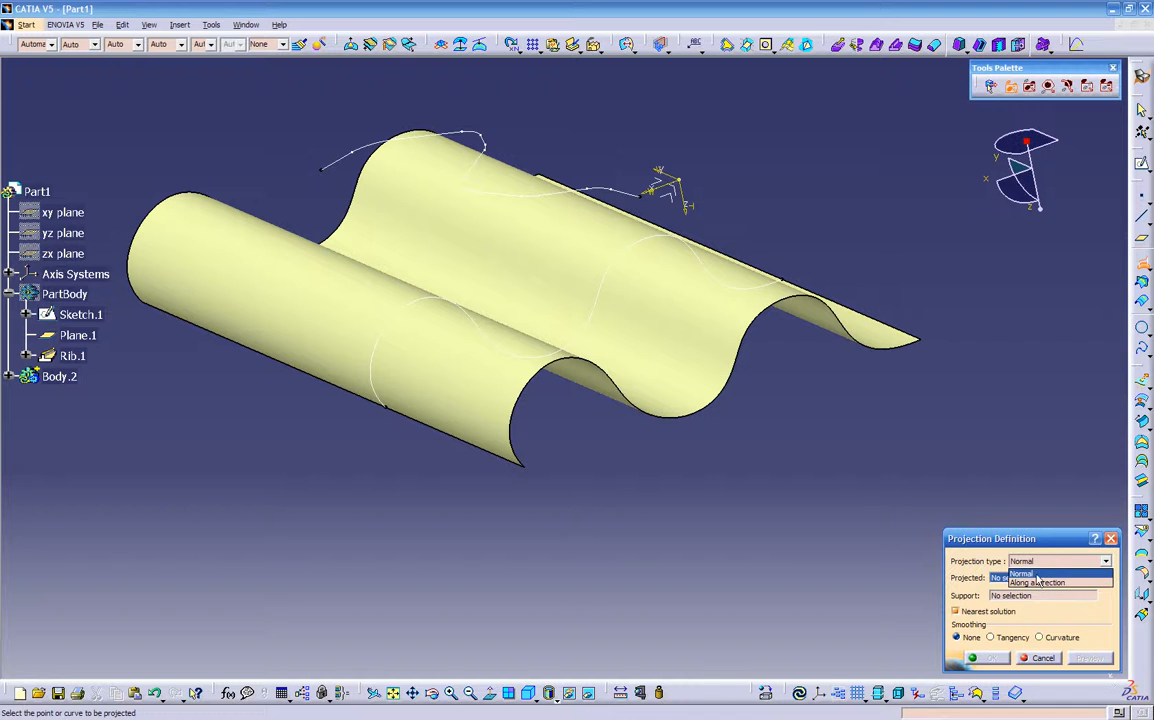
left_click(1033, 586)
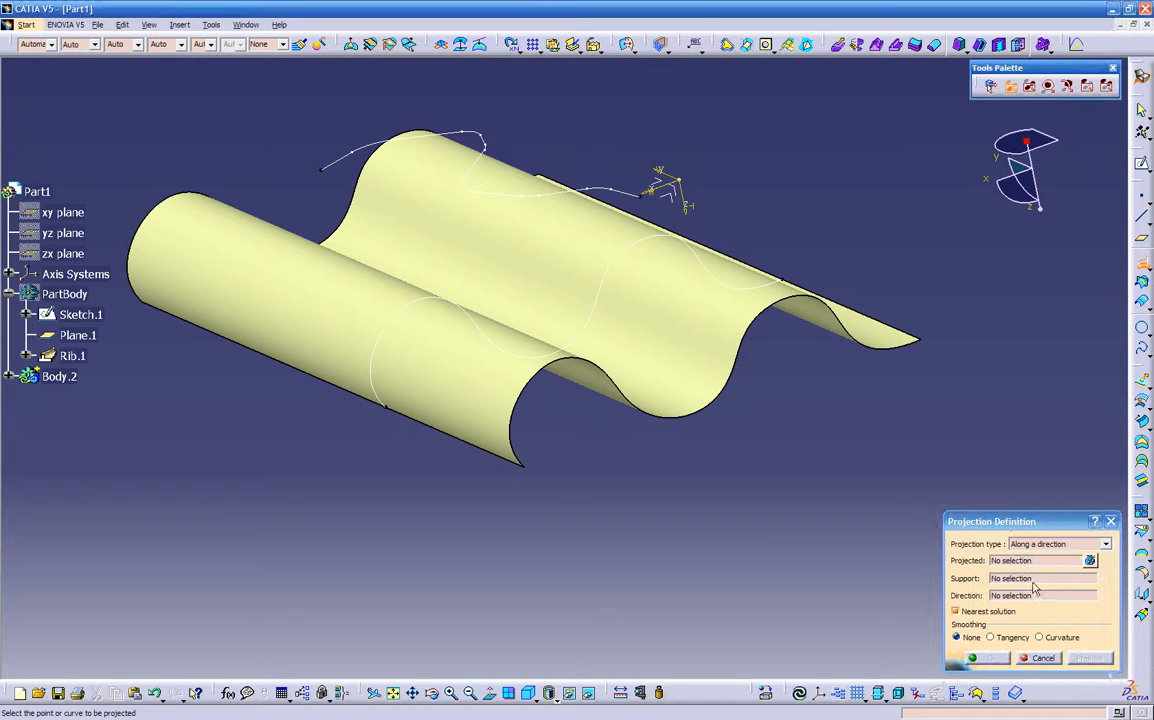
mouse_move(753, 509)
middle_mouse_down()
mouse_move(760, 523)
mouse_move(745, 525)
middle_mouse_up()
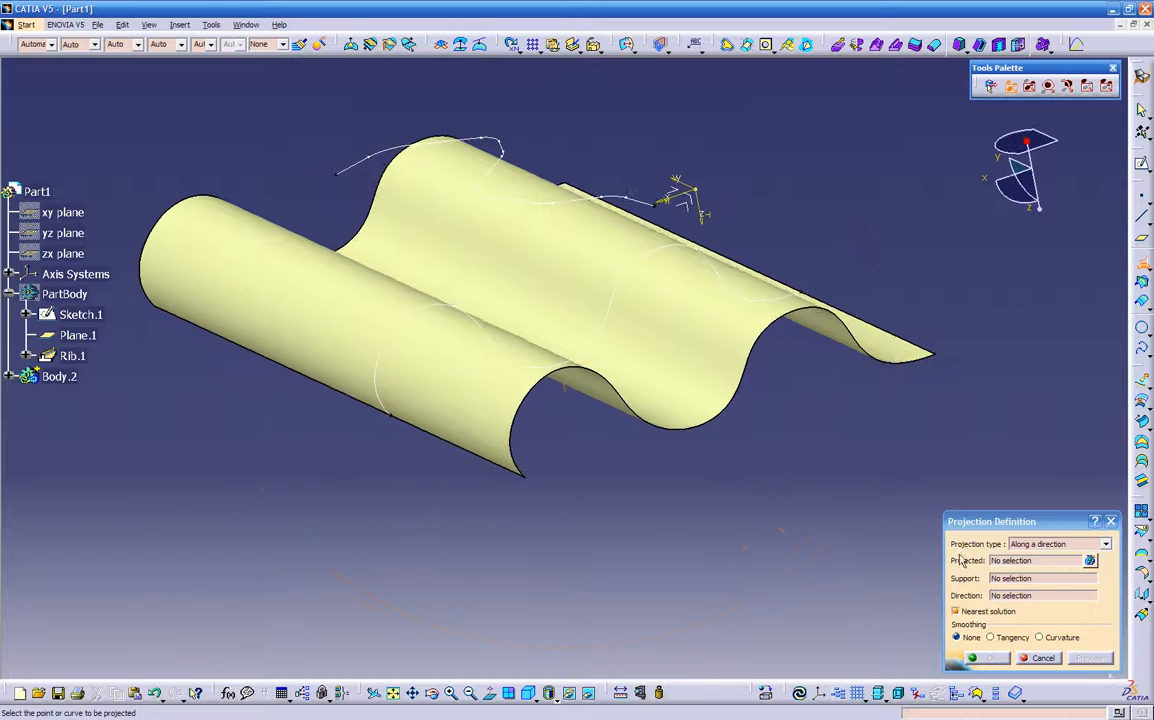
left_click(1023, 580)
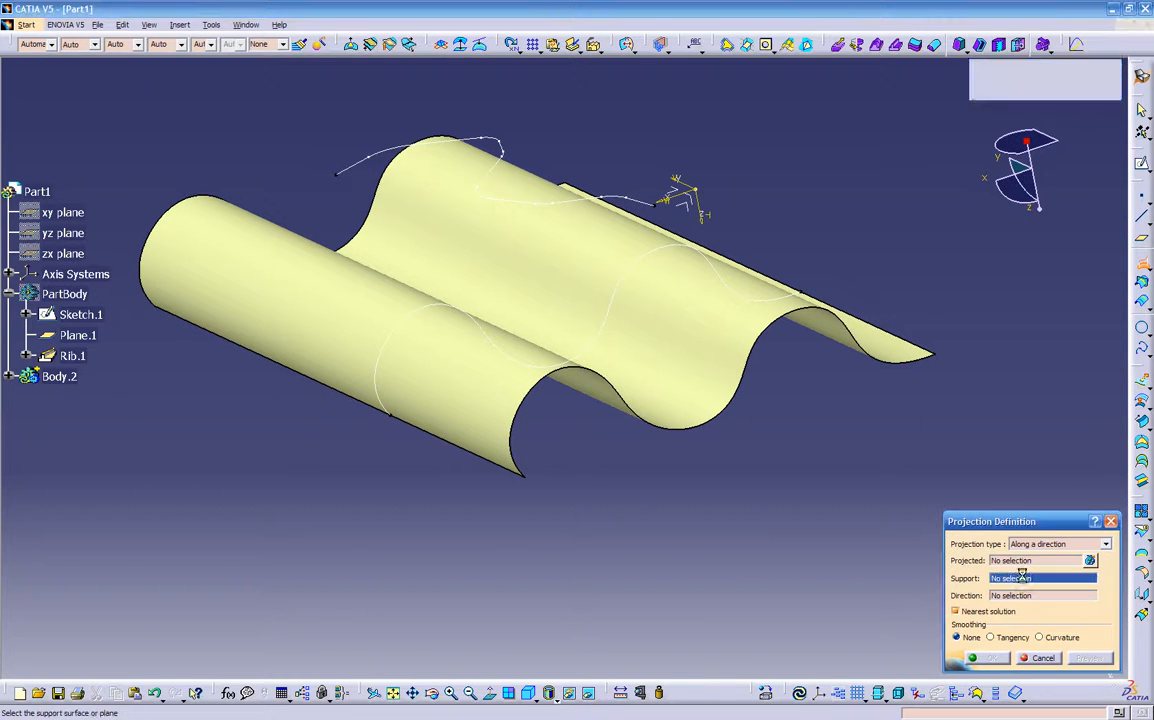
left_click(696, 359)
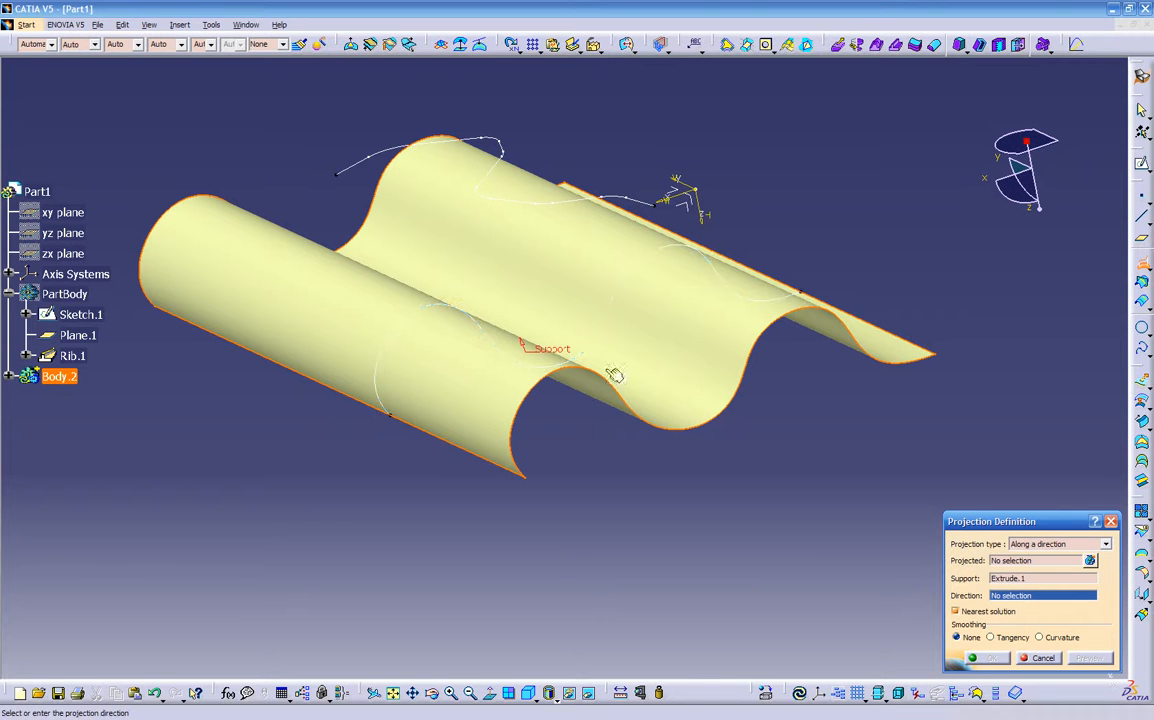
left_click(703, 213)
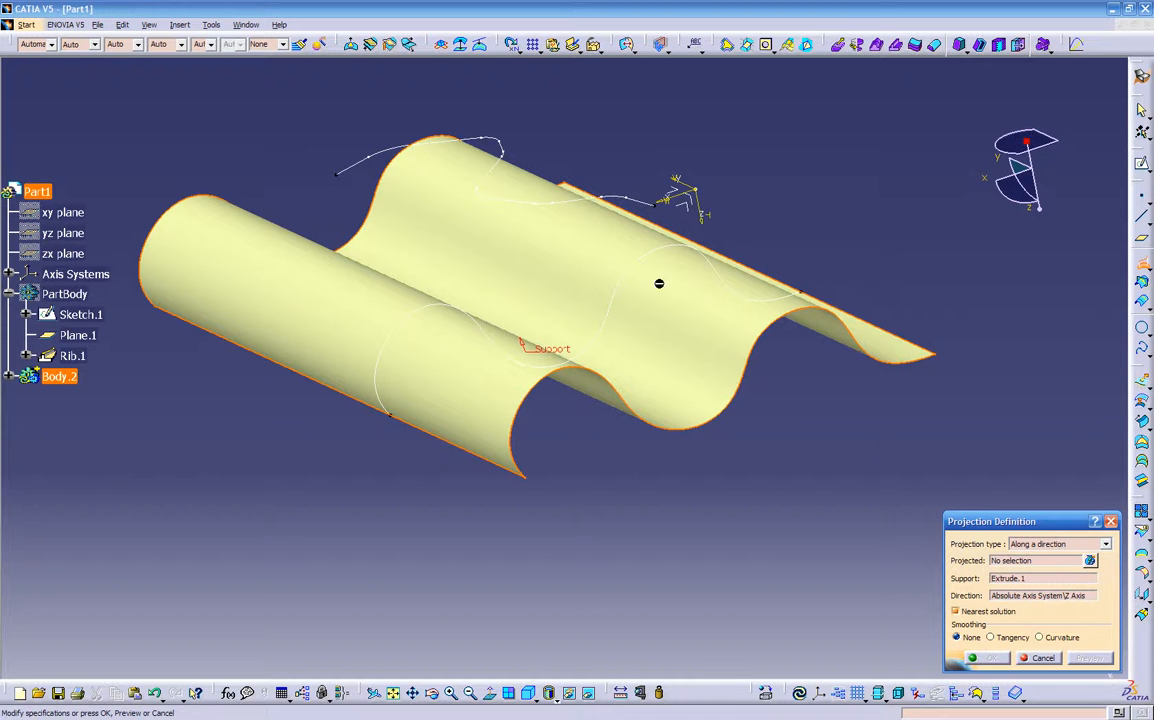
Step: Choose the rounded centre curve sketch as the curve to project and create the projection on the wavy surface
left_click(1021, 561)
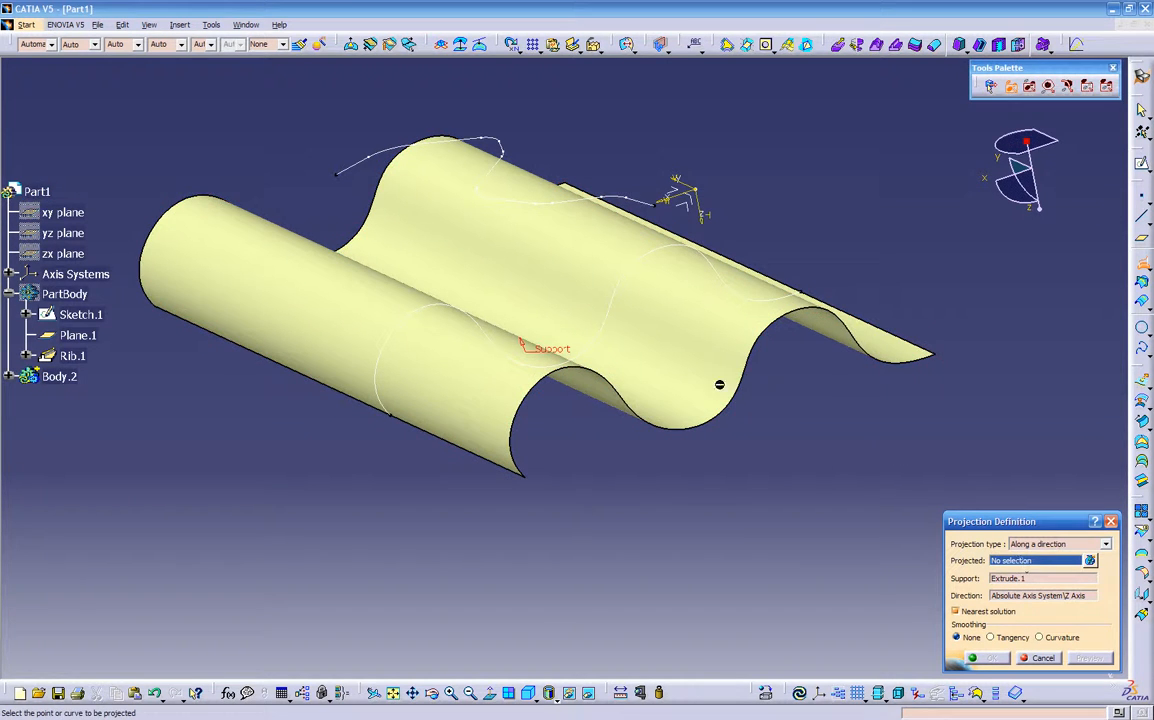
left_click(544, 205)
mouse_move(544, 205)
middle_mouse_down()
mouse_move(569, 489)
mouse_move(762, 488)
mouse_move(644, 479)
mouse_move(623, 495)
mouse_move(644, 328)
mouse_move(690, 430)
mouse_move(691, 403)
middle_mouse_up()
left_click(1088, 658)
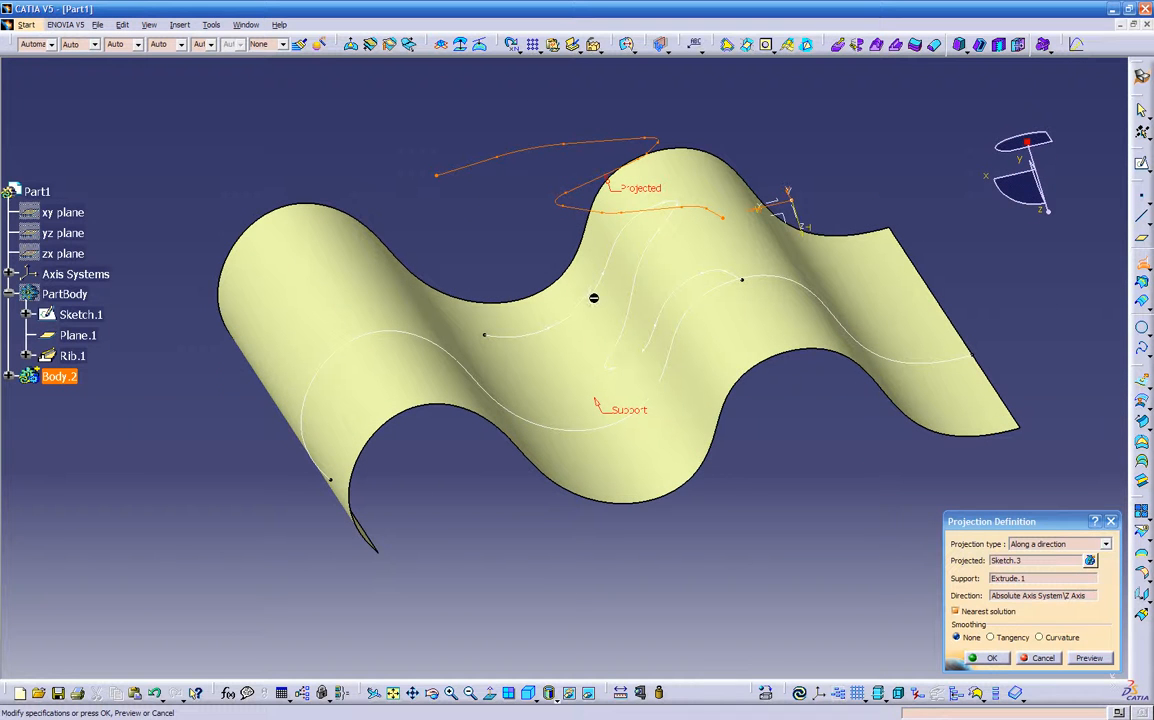
right_click(280, 229)
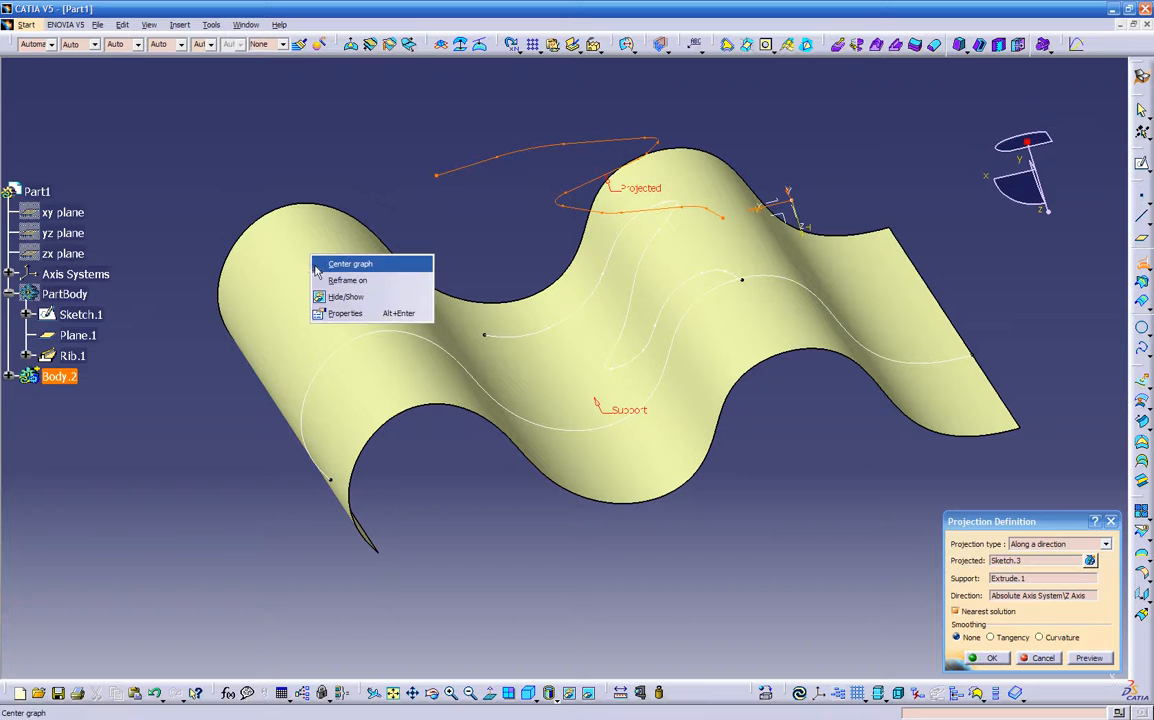
left_click(330, 285)
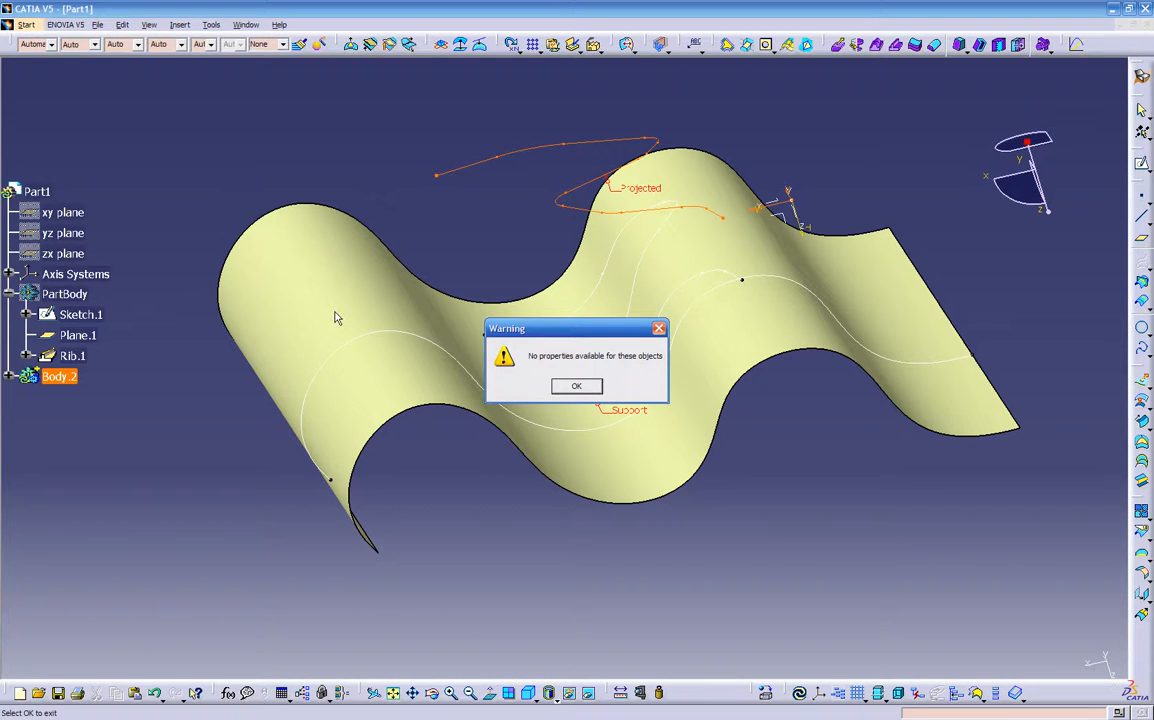
left_click(558, 385)
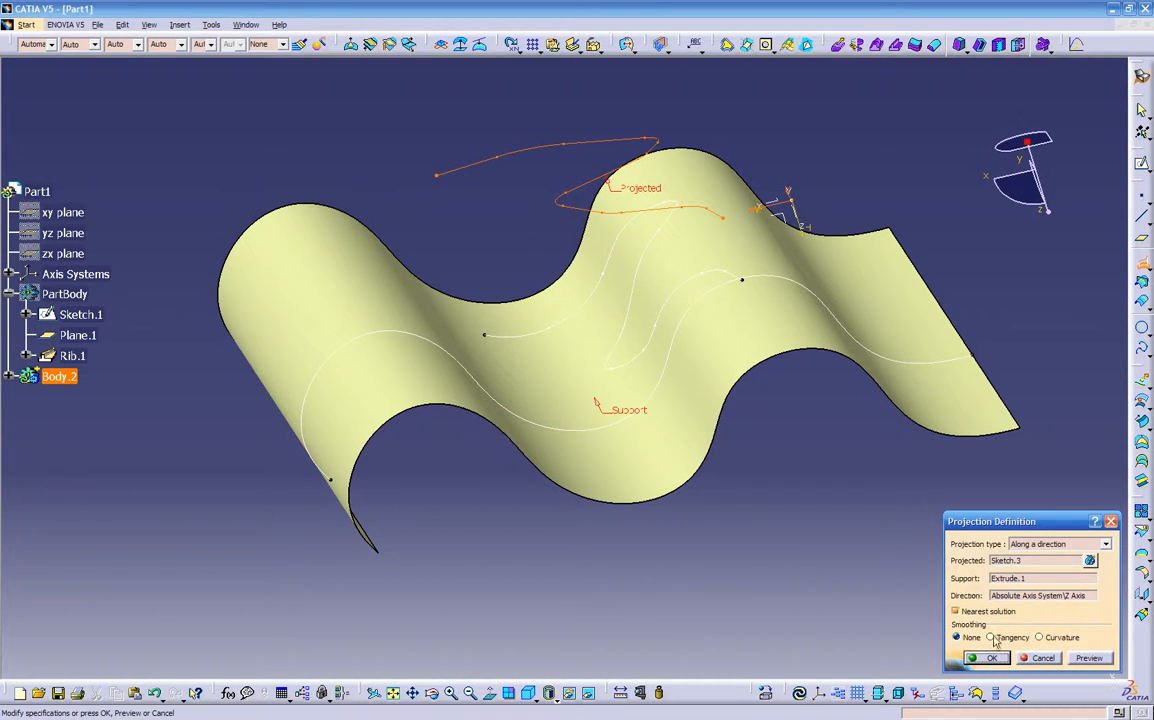
left_click(985, 657)
Step: Change the fill colour of the wavy extruded surface to dark red
left_click(316, 284)
right_click(316, 284)
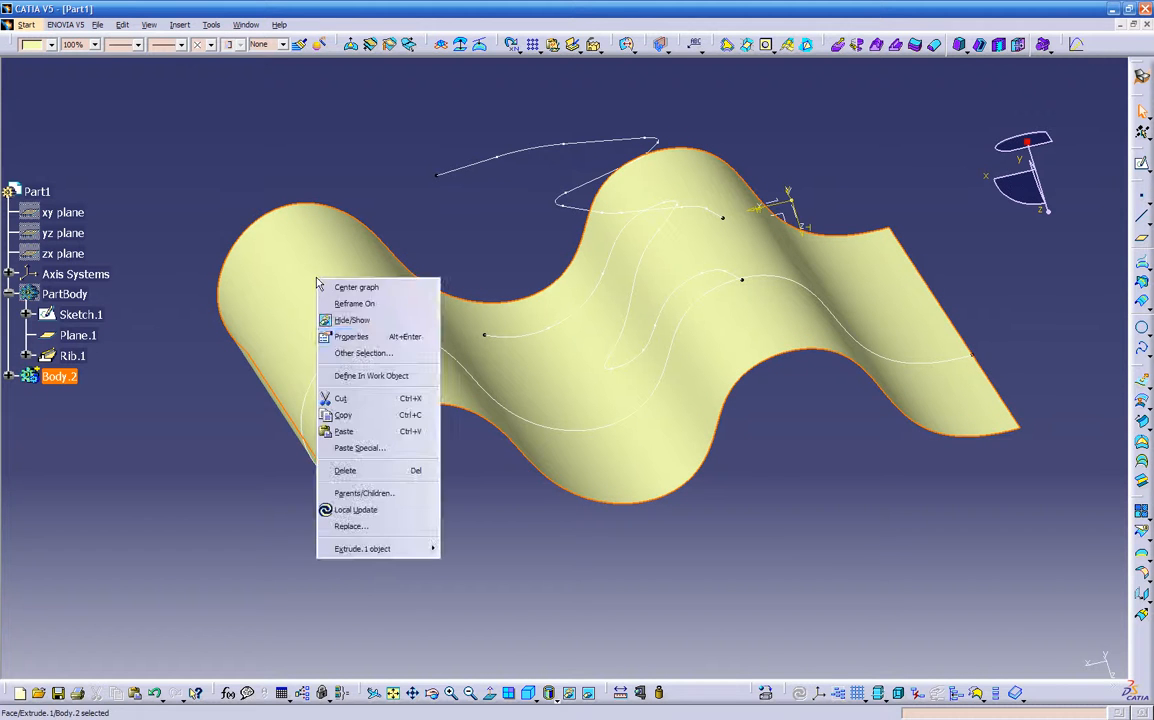
left_click(350, 262)
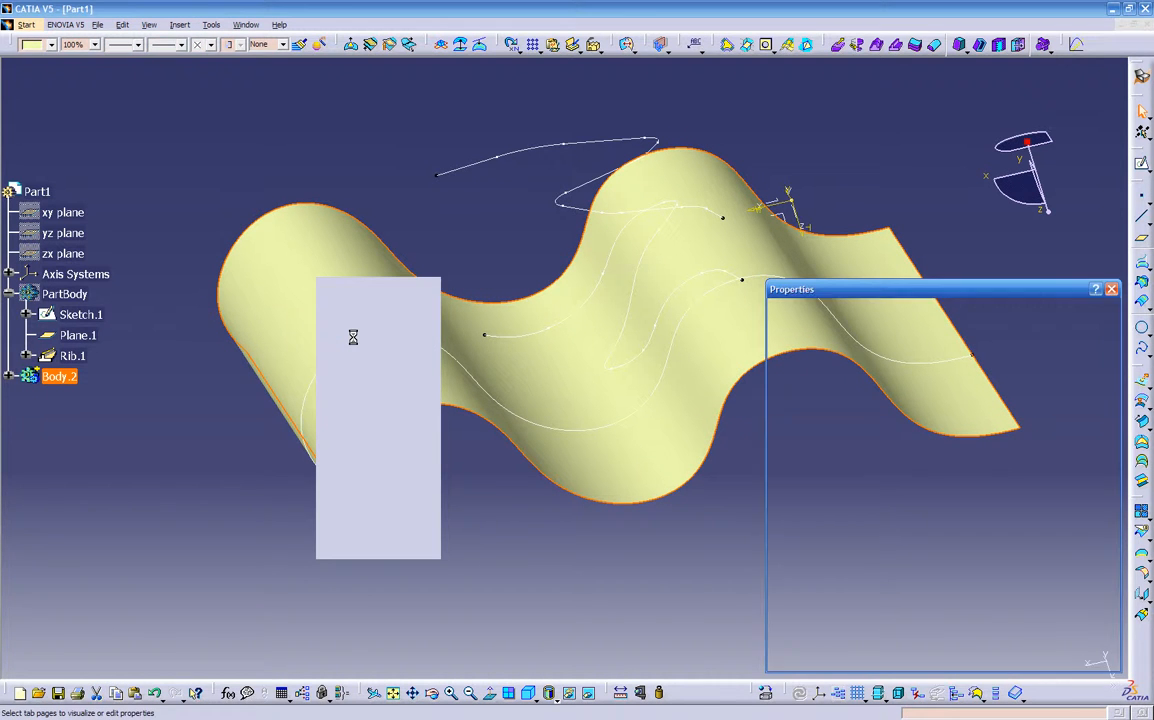
left_click(853, 368)
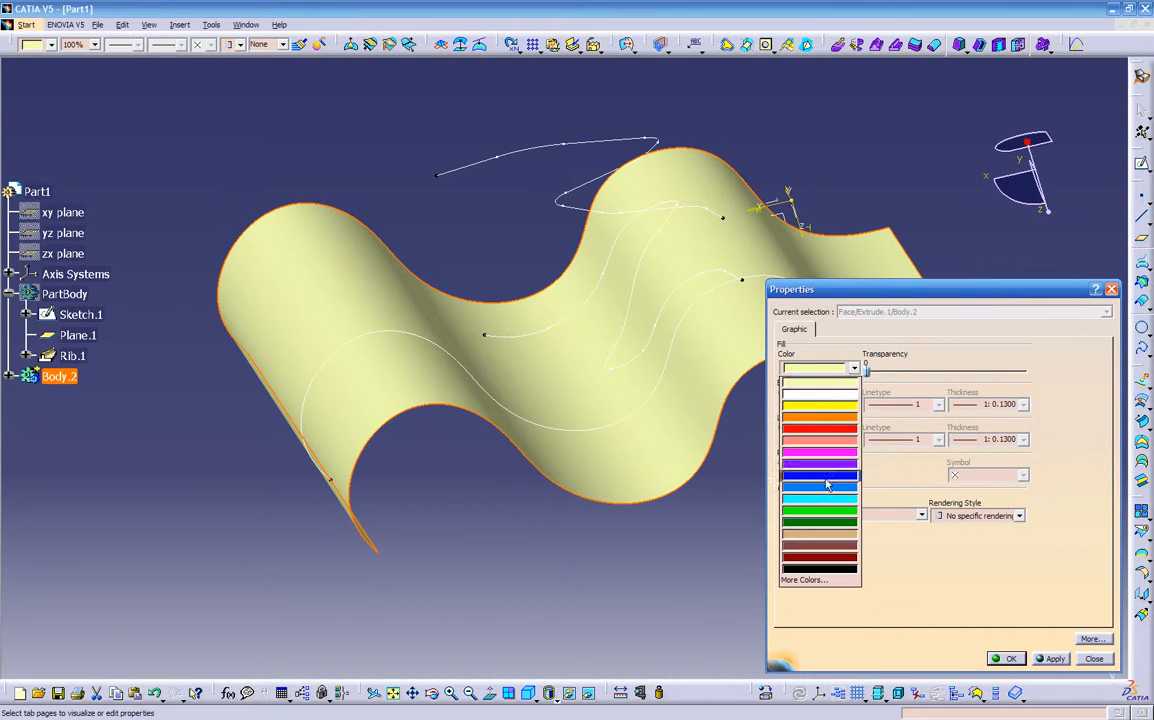
left_click(811, 555)
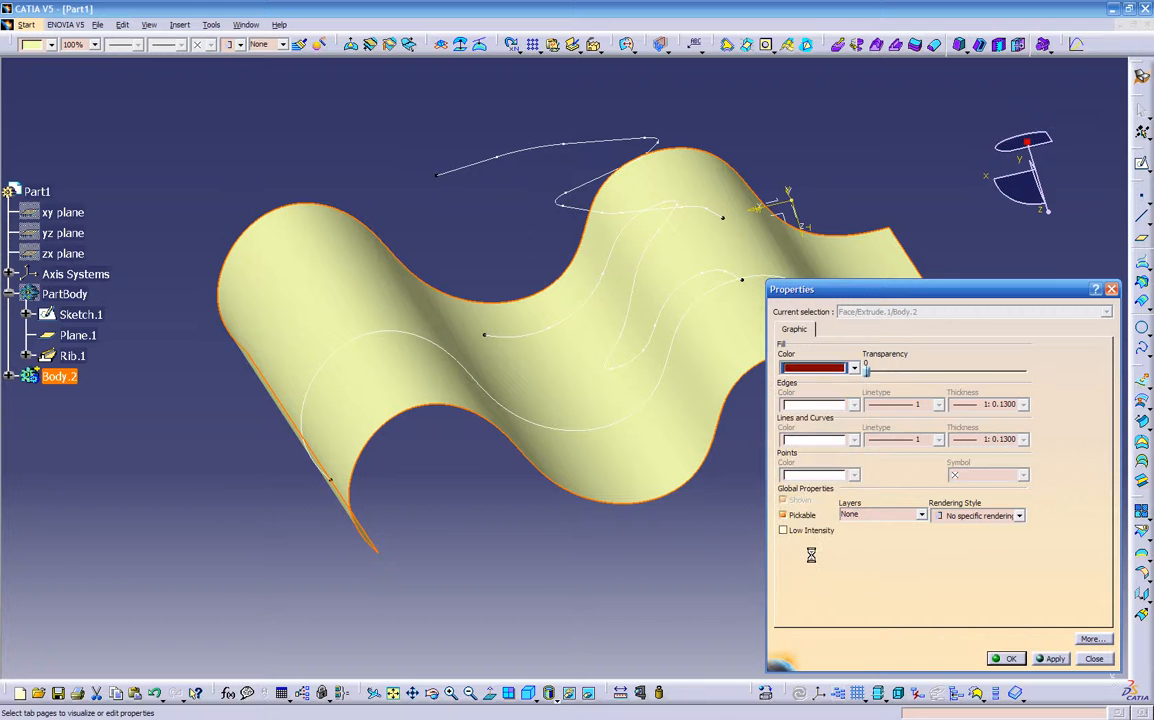
left_click(1053, 659)
left_click(1012, 659)
Step: Examine the projected curve on the red surface and expand Body.2 to inspect its sketches, extruded surface and projection
middle_click_drag(562, 477, 549, 396)
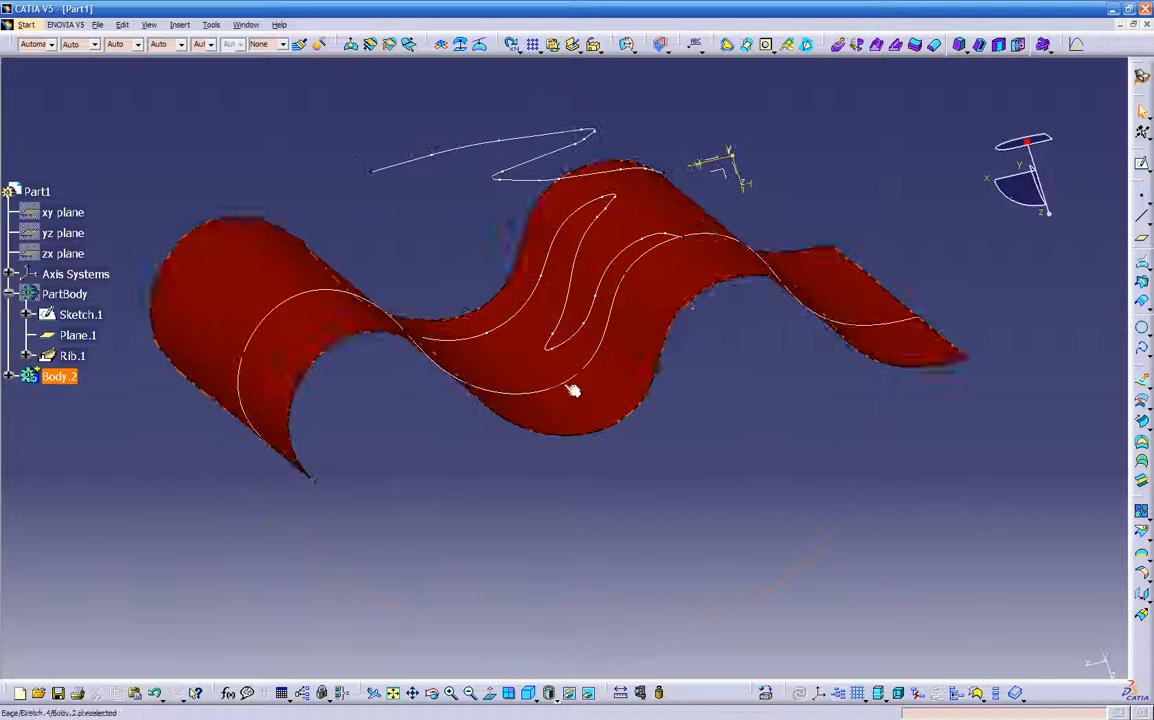
middle_click_drag(706, 381, 533, 456)
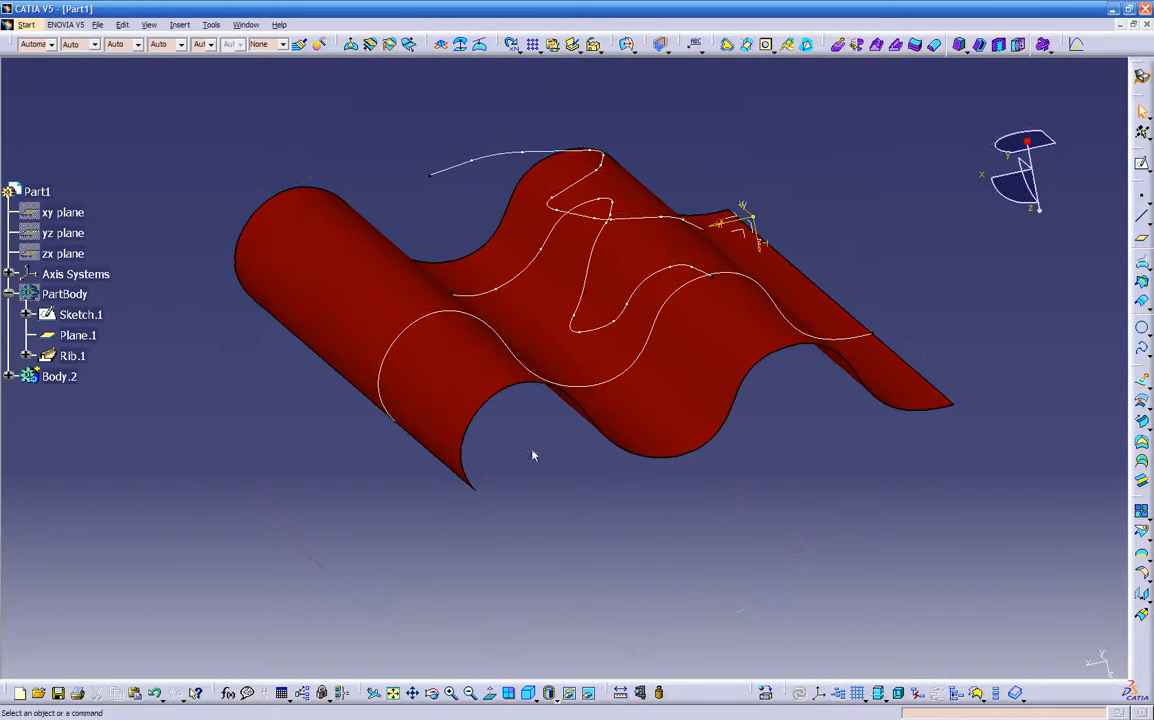
left_click(9, 377)
left_click(83, 437)
left_click(82, 457)
left_click(161, 471)
left_click(78, 460)
left_click(116, 466)
left_click(92, 461)
left_click(237, 488)
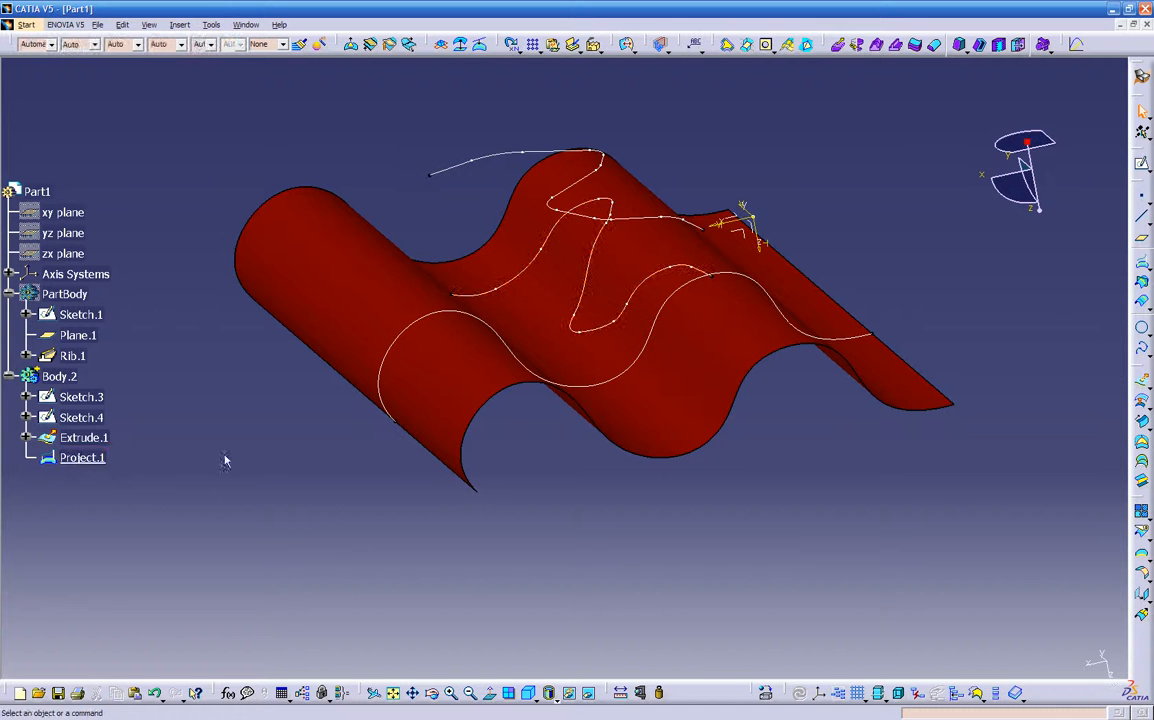
middle_click_drag(287, 445, 344, 455)
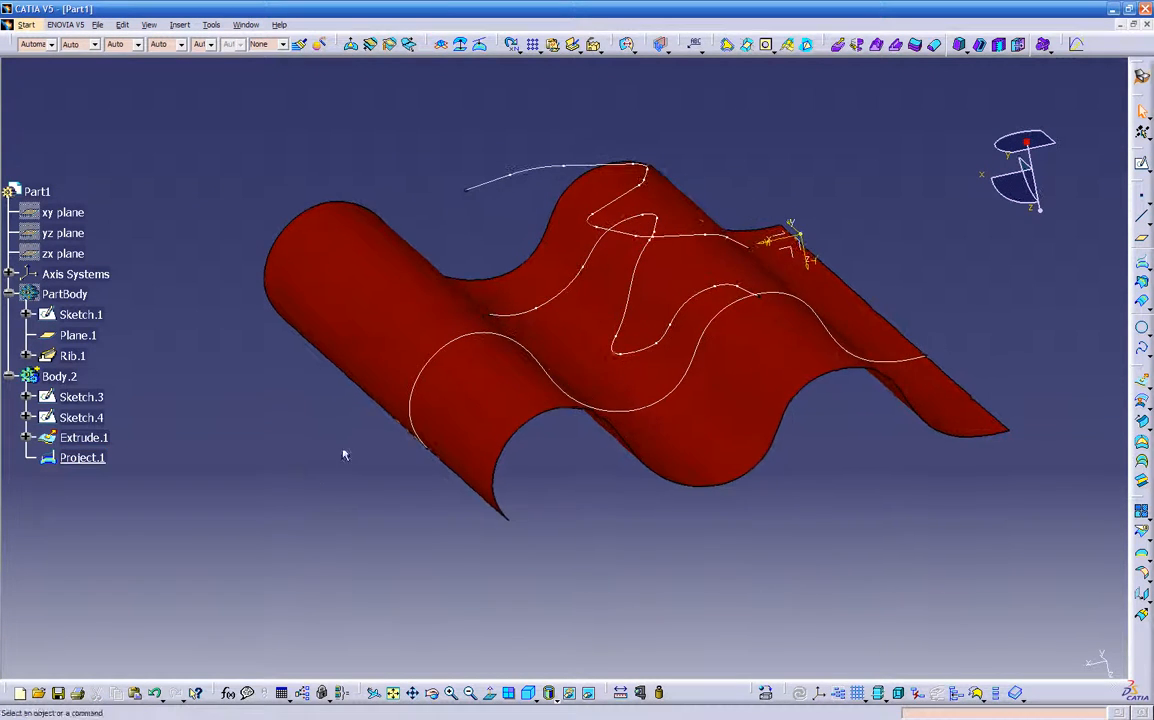
Step: Switch to the Part Design workbench
left_click(1141, 80)
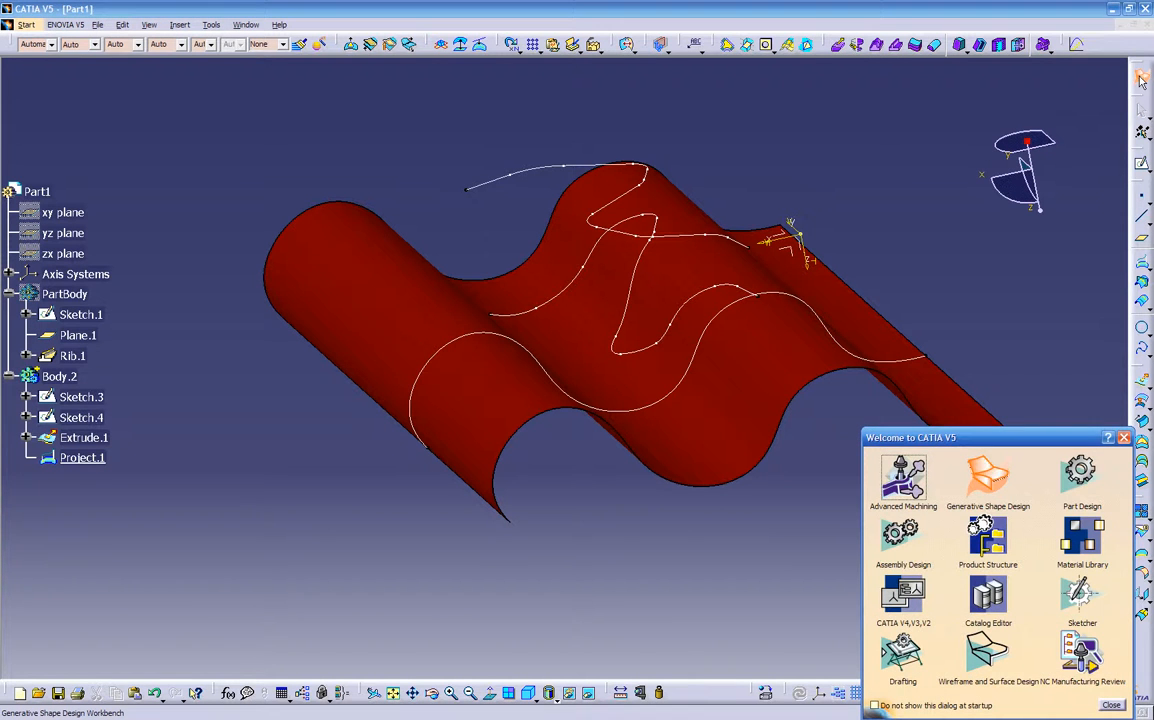
left_click(1081, 472)
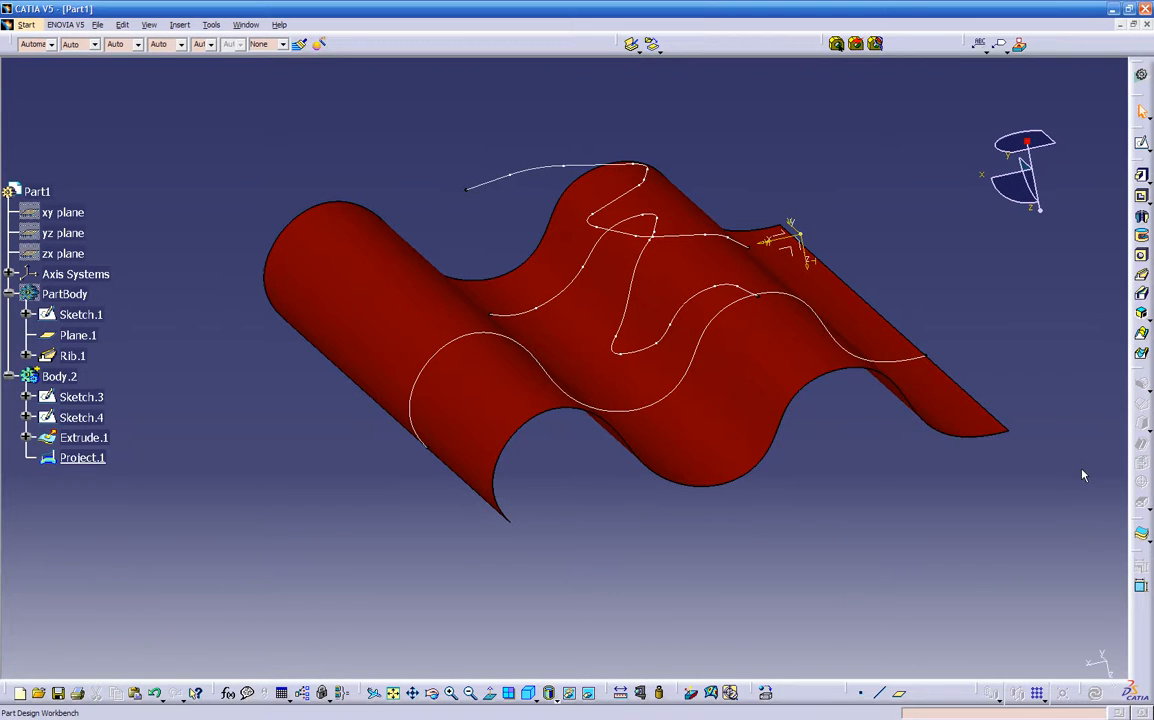
middle_click_drag(866, 500, 623, 502)
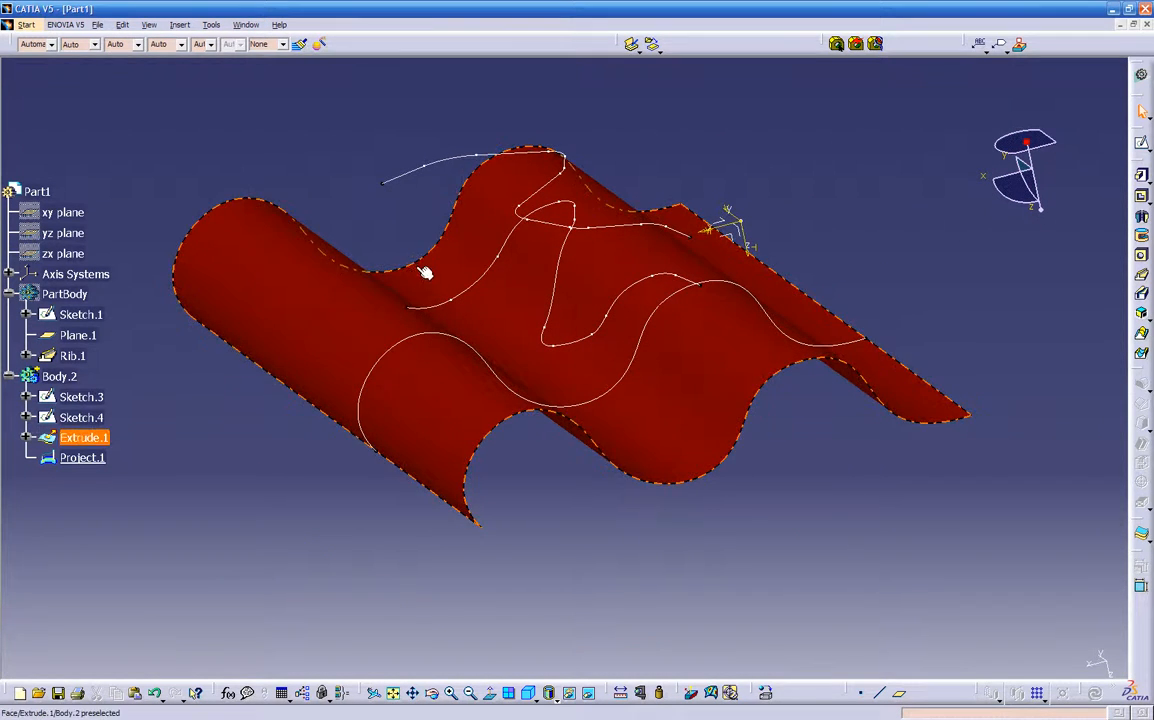
Step: Hide the extruded surface and both sketches in Body.2, leaving only the projected 3D curve shown
left_click(100, 437)
left_click(98, 418, "ctrl")
left_click(101, 399, "ctrl")
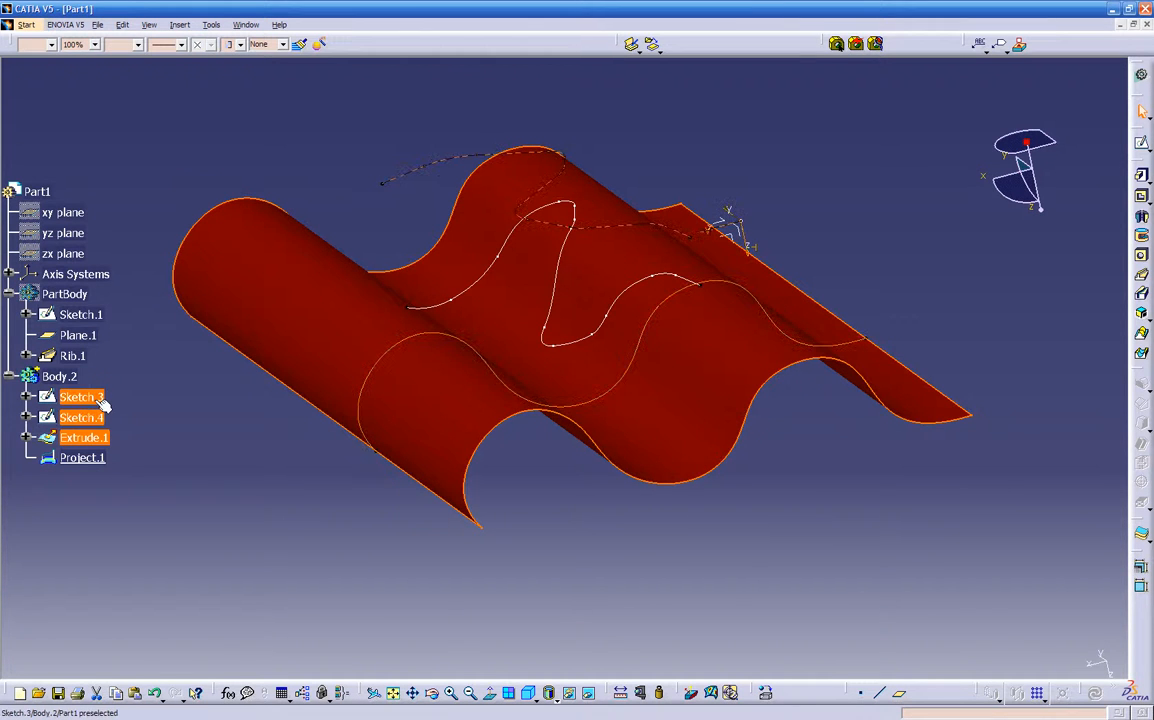
left_click(98, 437)
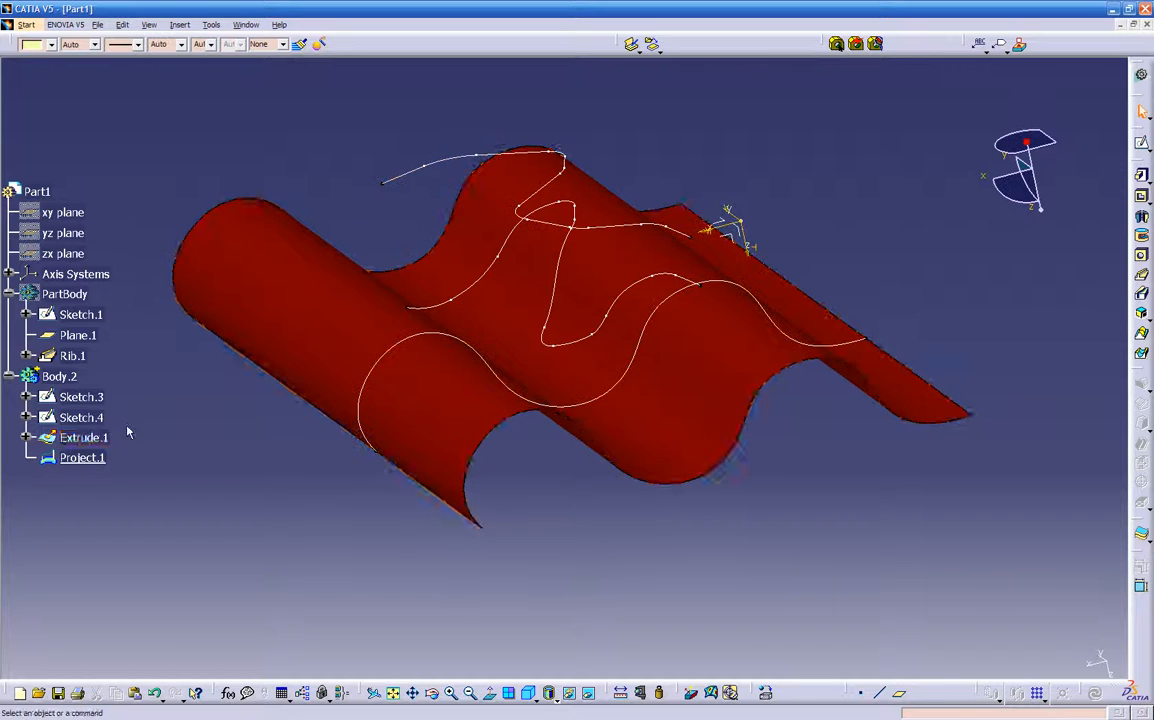
left_click(97, 418, "ctrl")
left_click(93, 400, "ctrl")
right_click(90, 399)
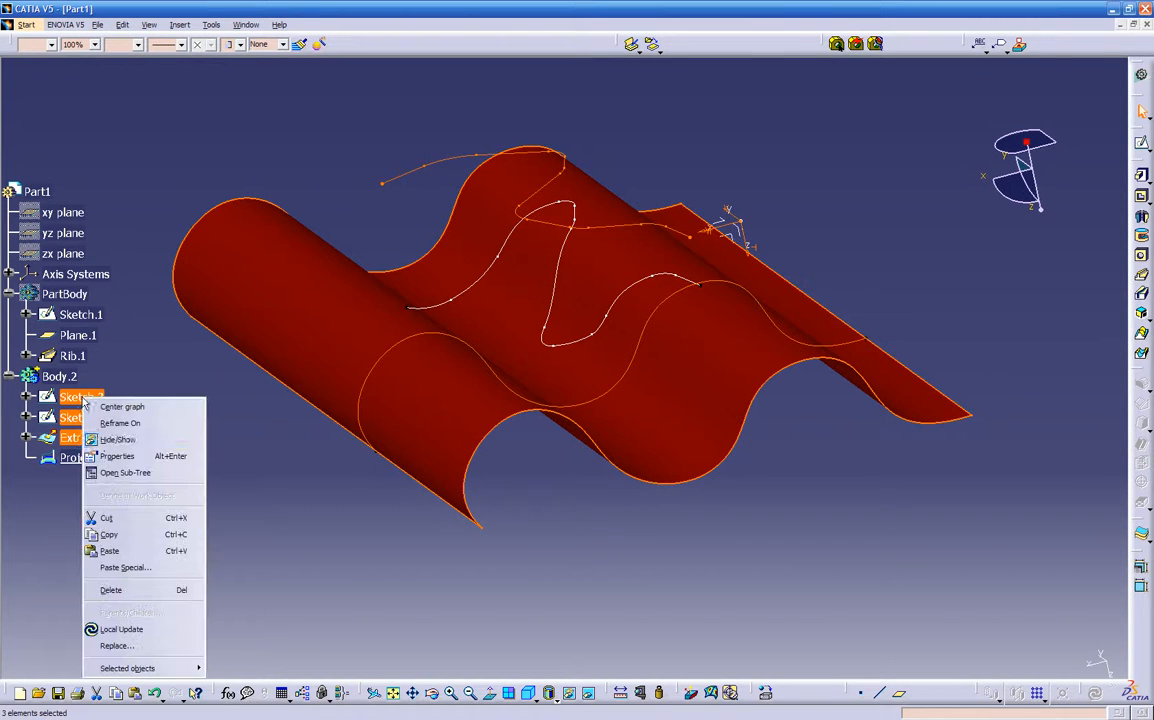
left_click(108, 440)
mouse_move(439, 398)
middle_mouse_down()
mouse_move(448, 276)
mouse_move(437, 325)
mouse_move(639, 368)
mouse_move(647, 456)
mouse_move(734, 428)
mouse_move(561, 425)
mouse_move(629, 464)
mouse_move(636, 497)
mouse_move(378, 362)
mouse_move(482, 443)
mouse_move(493, 437)
middle_mouse_up()
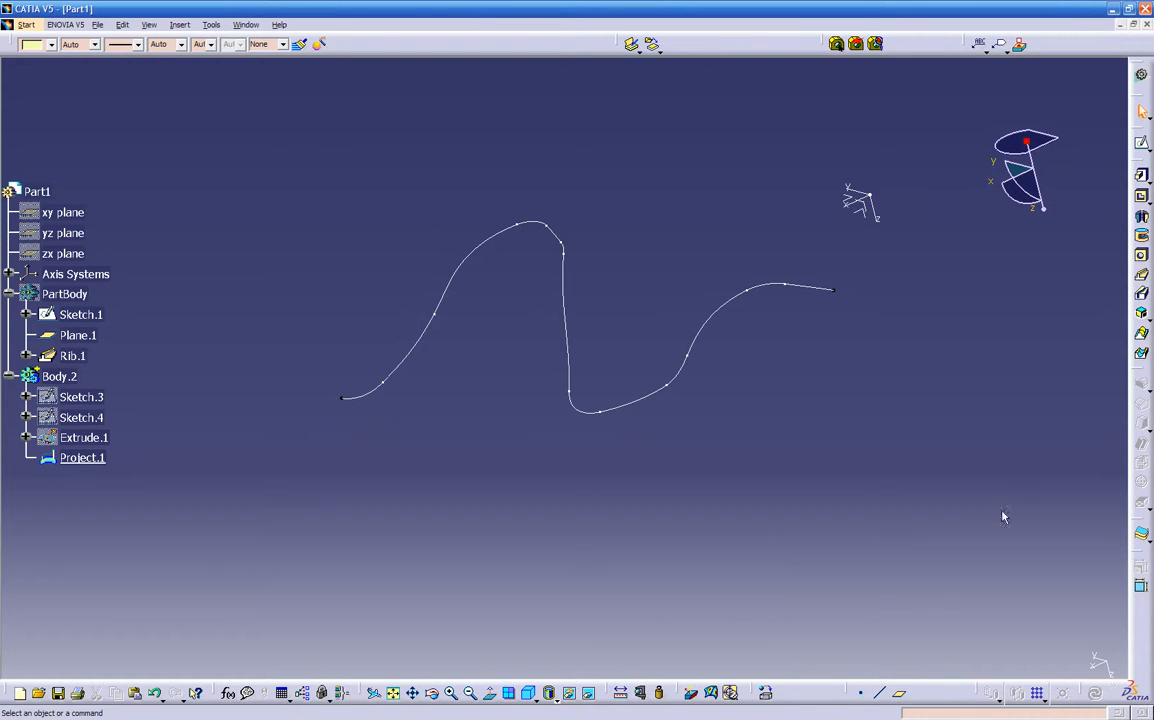
Step: Create a plane normal to the projected curve at its endpoint farthest from the axis system
left_click(899, 693)
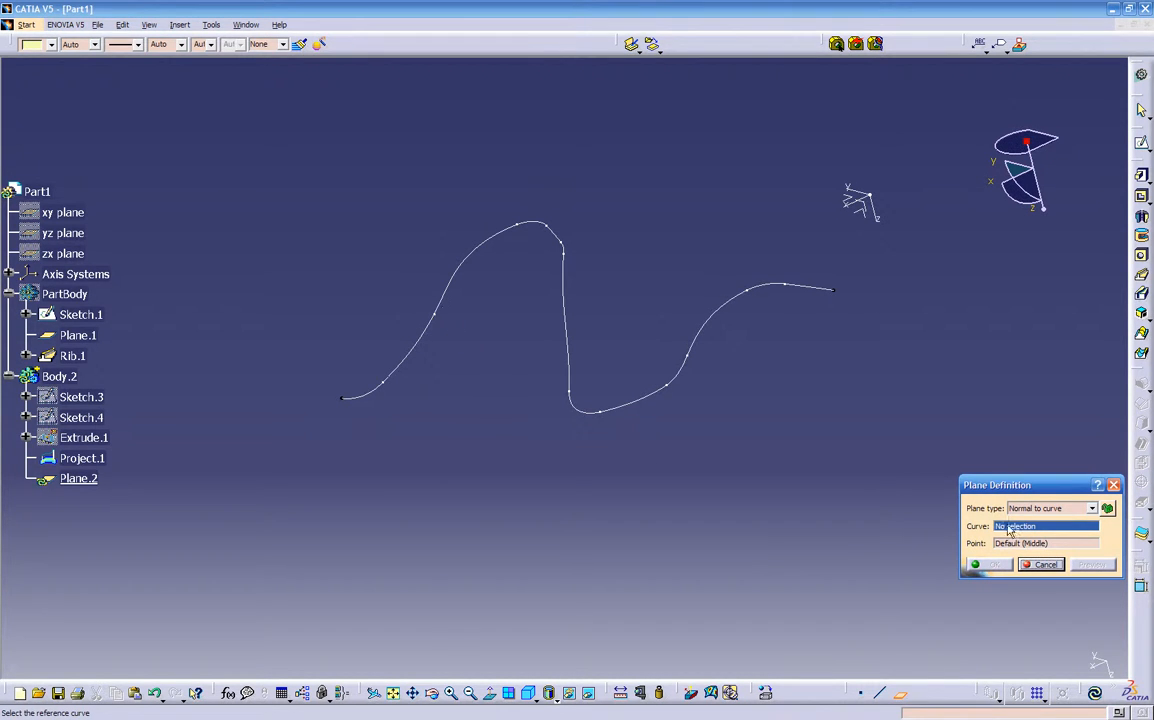
left_click(422, 340)
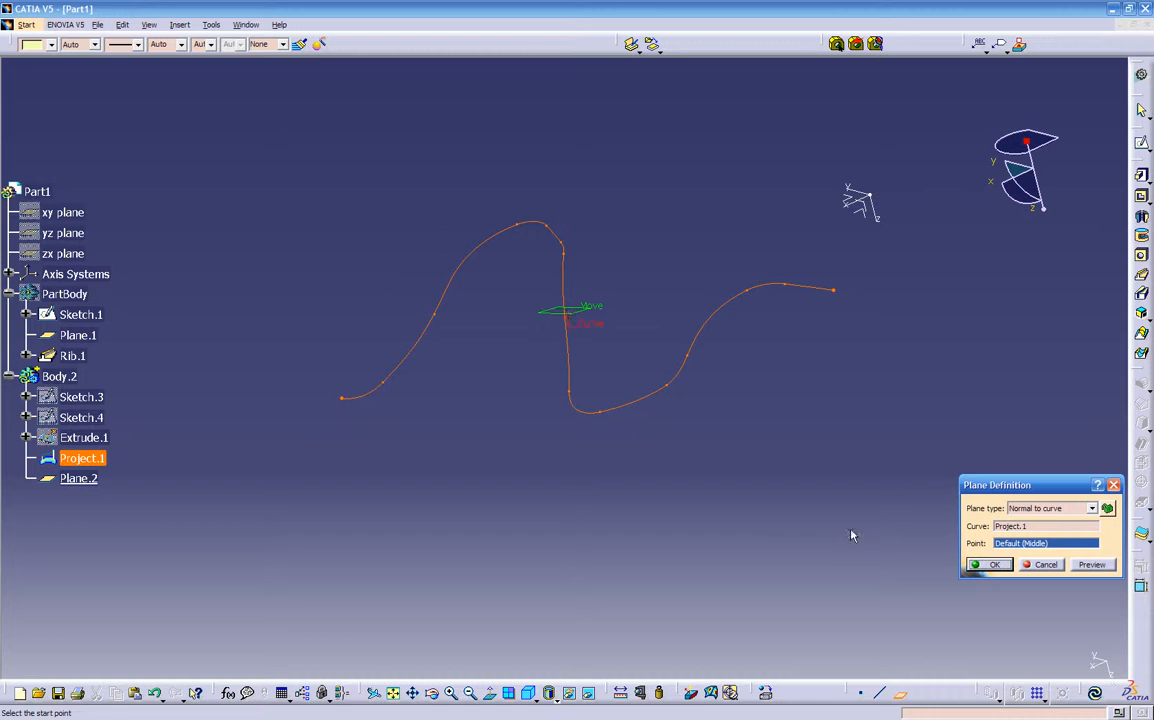
left_click(348, 400)
left_click(995, 566)
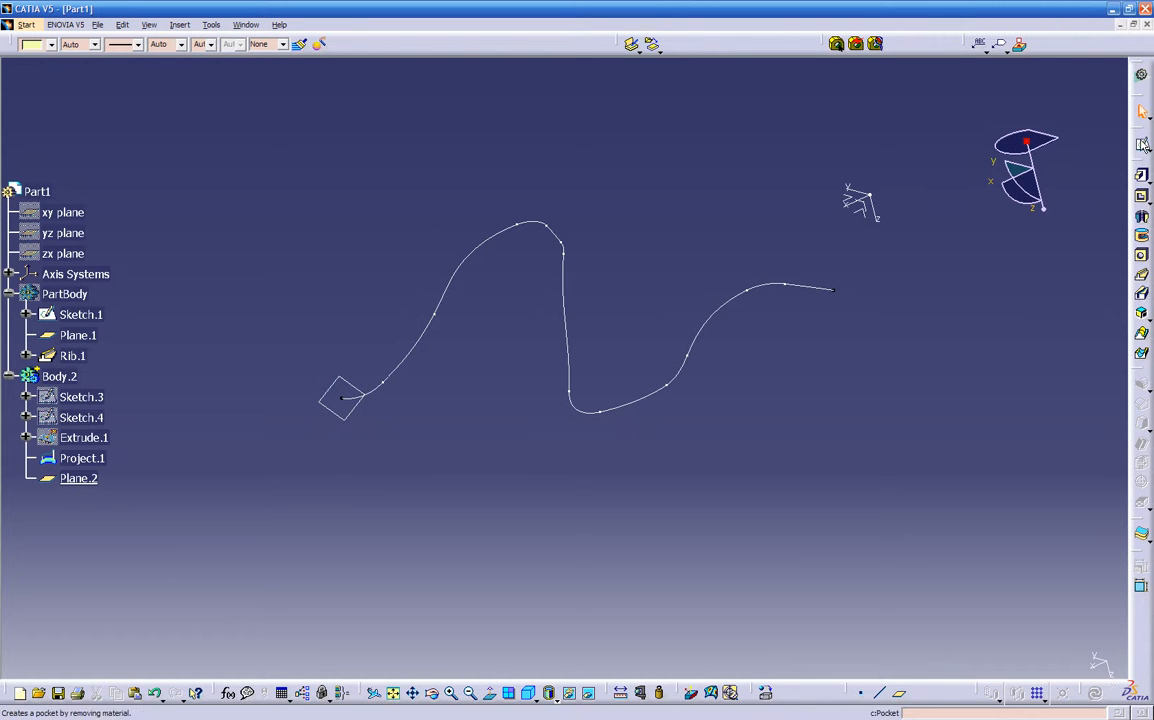
Step: On the plane at the projected curve's end, sketch a horizontal elongated hole, radius about 0.41 in, with centres about 1.06 in apart
left_click(1143, 145)
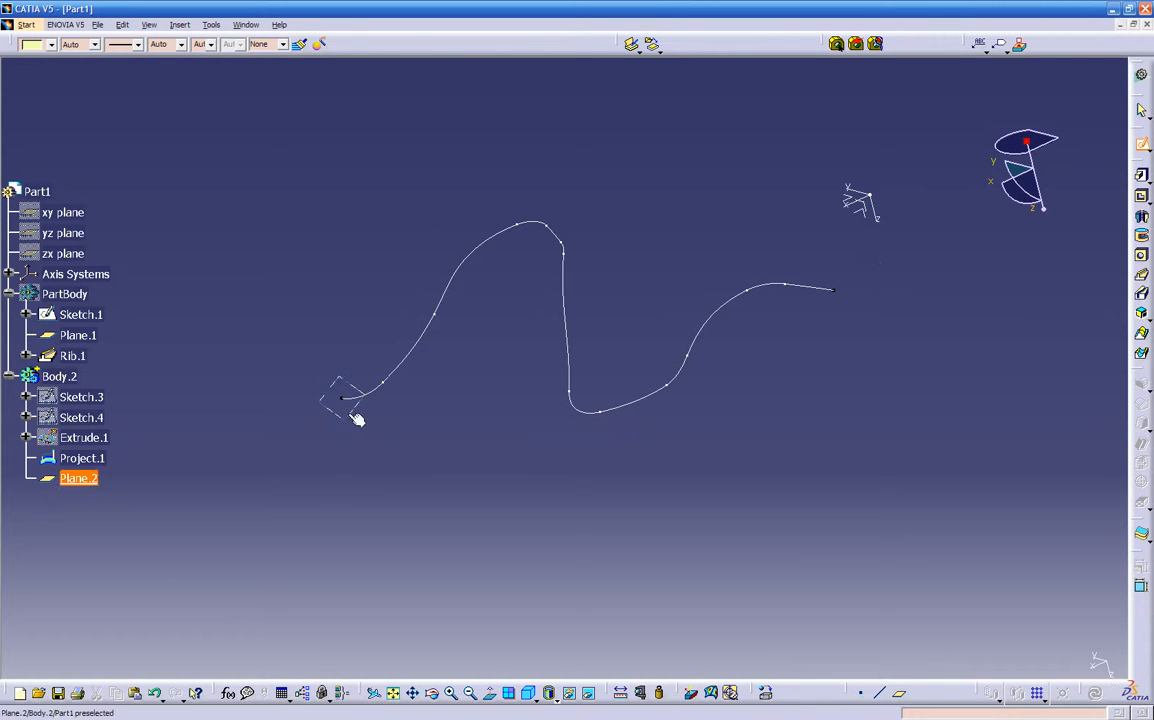
left_click(348, 413)
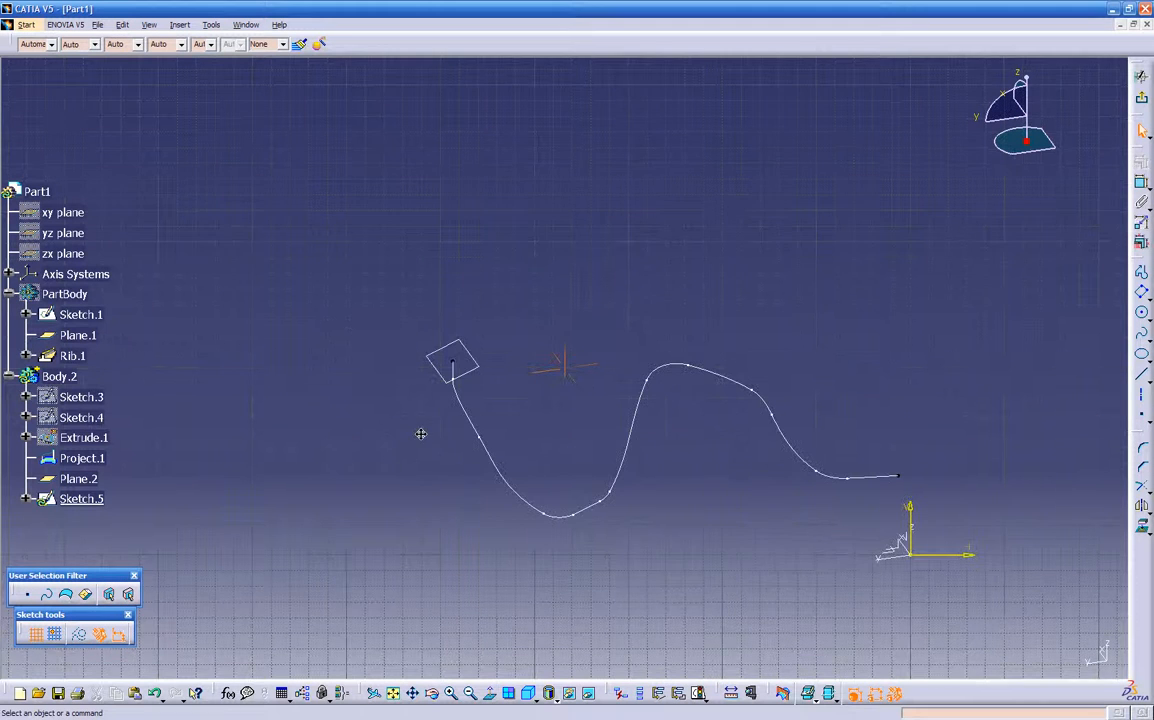
left_click(1148, 364)
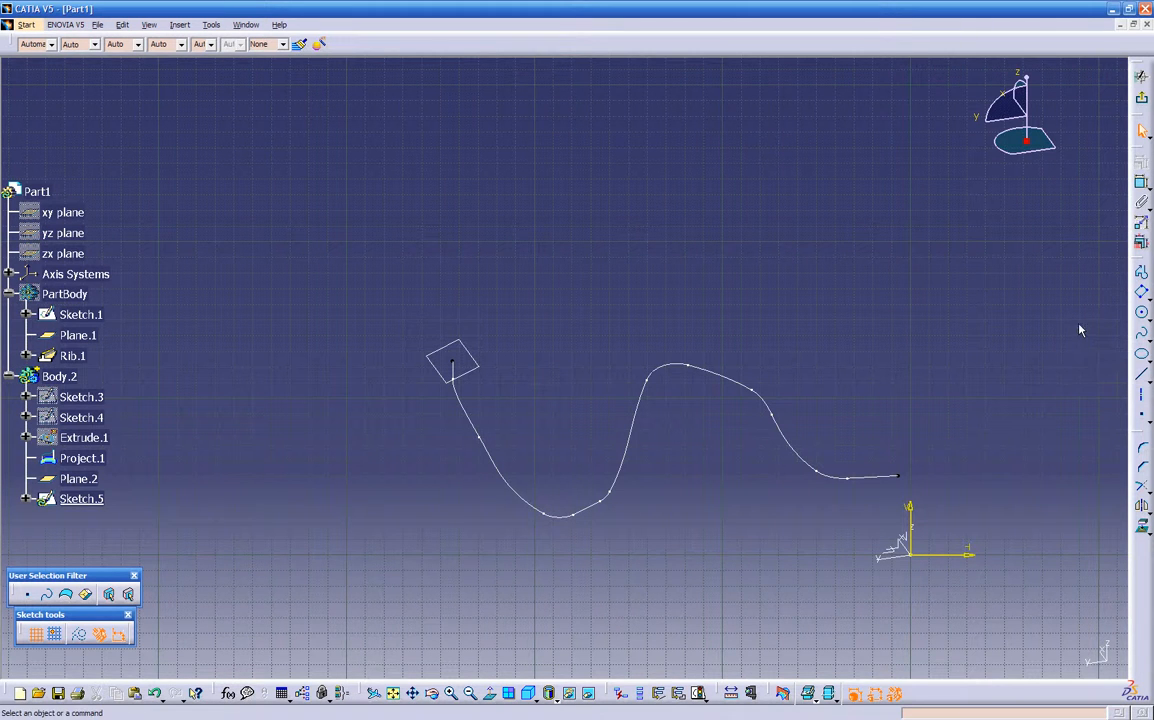
left_click(1148, 297)
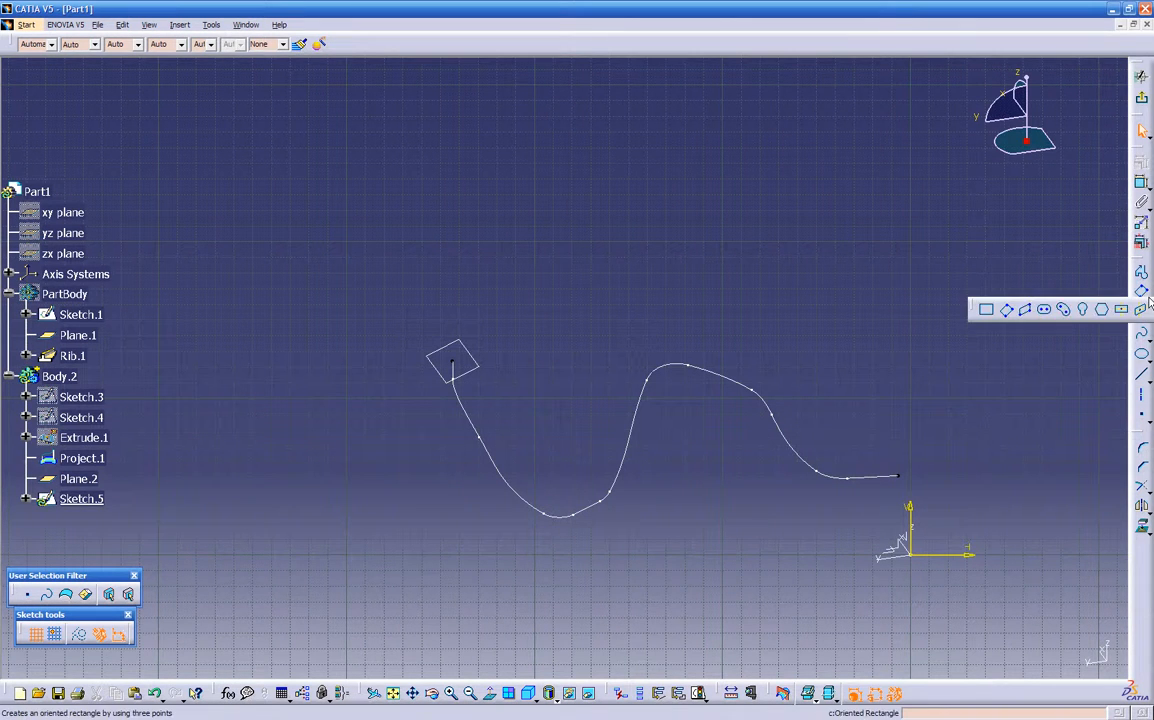
left_click(1046, 311)
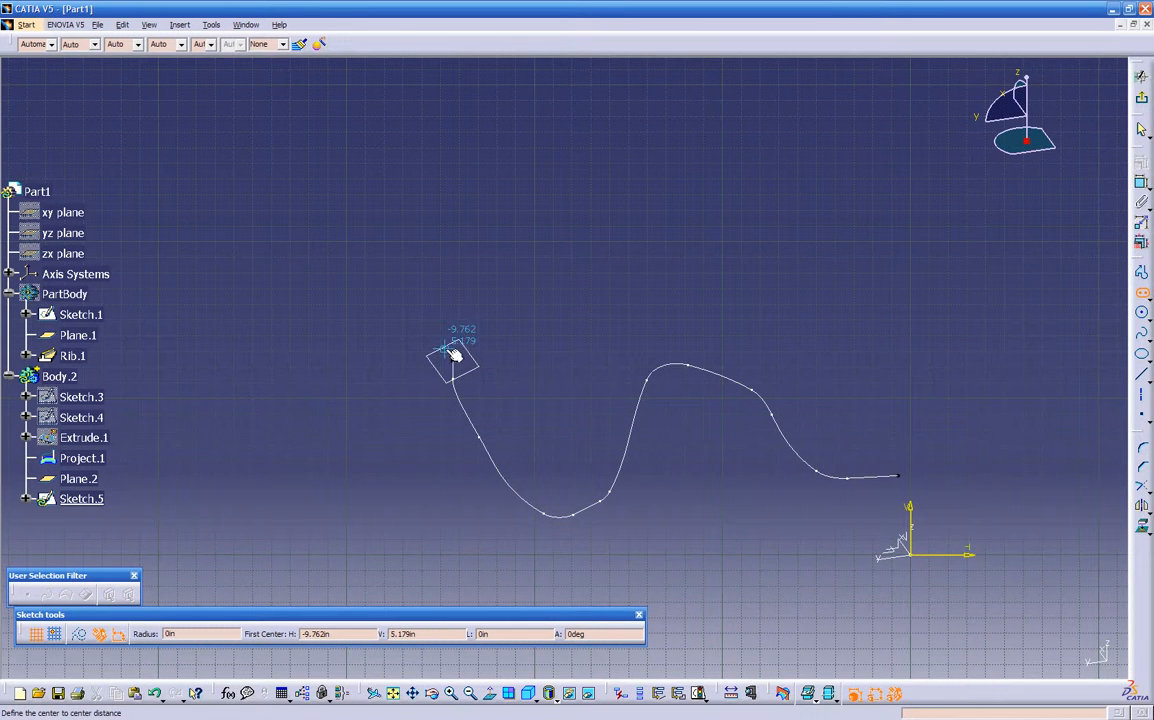
middle_click_drag(458, 365, 505, 282)
middle_click_drag(428, 313, 539, 310)
left_click(416, 341)
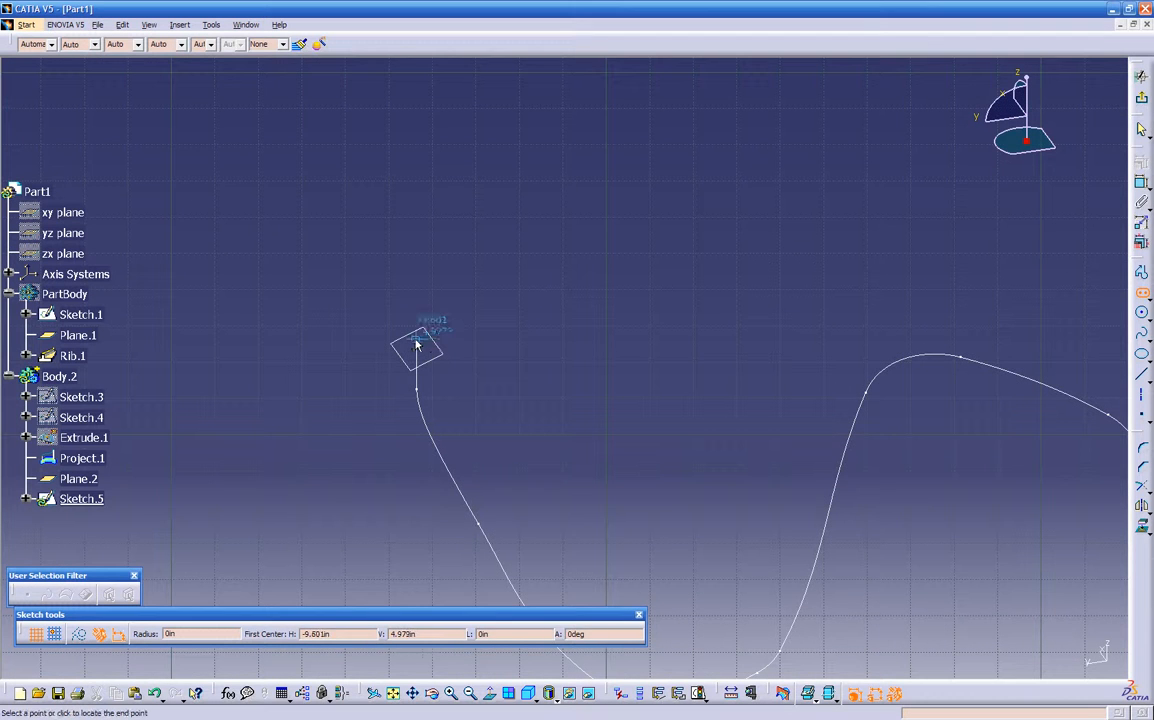
left_click(531, 338)
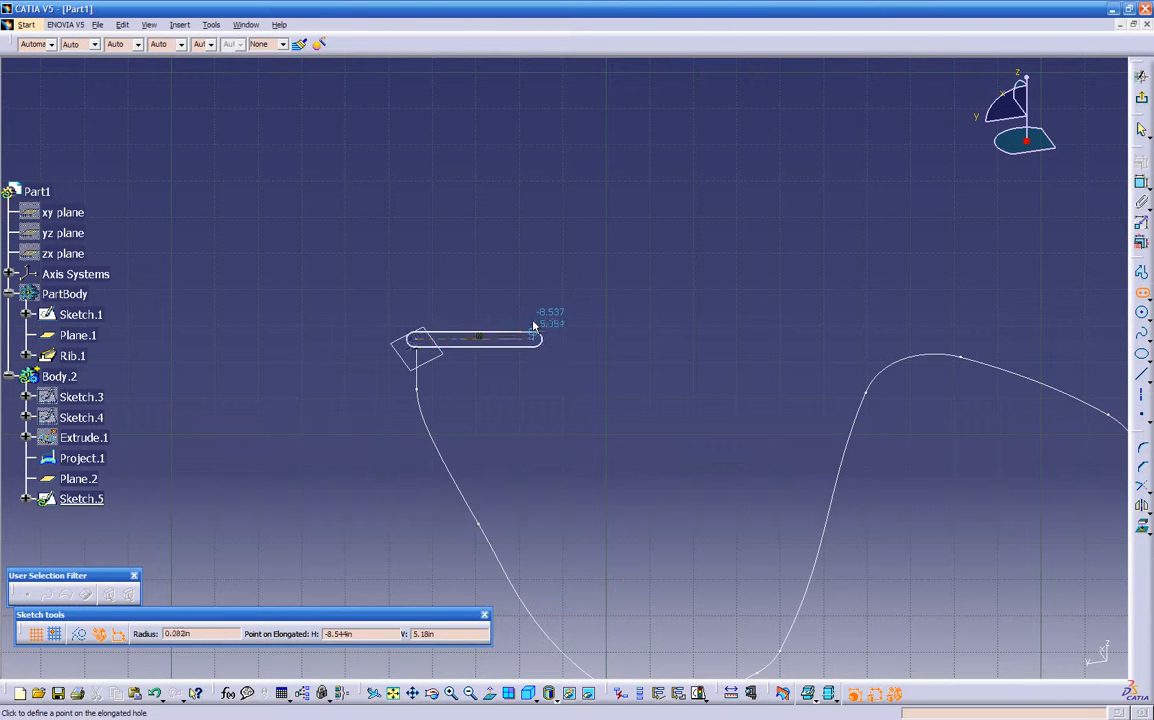
left_click(539, 301)
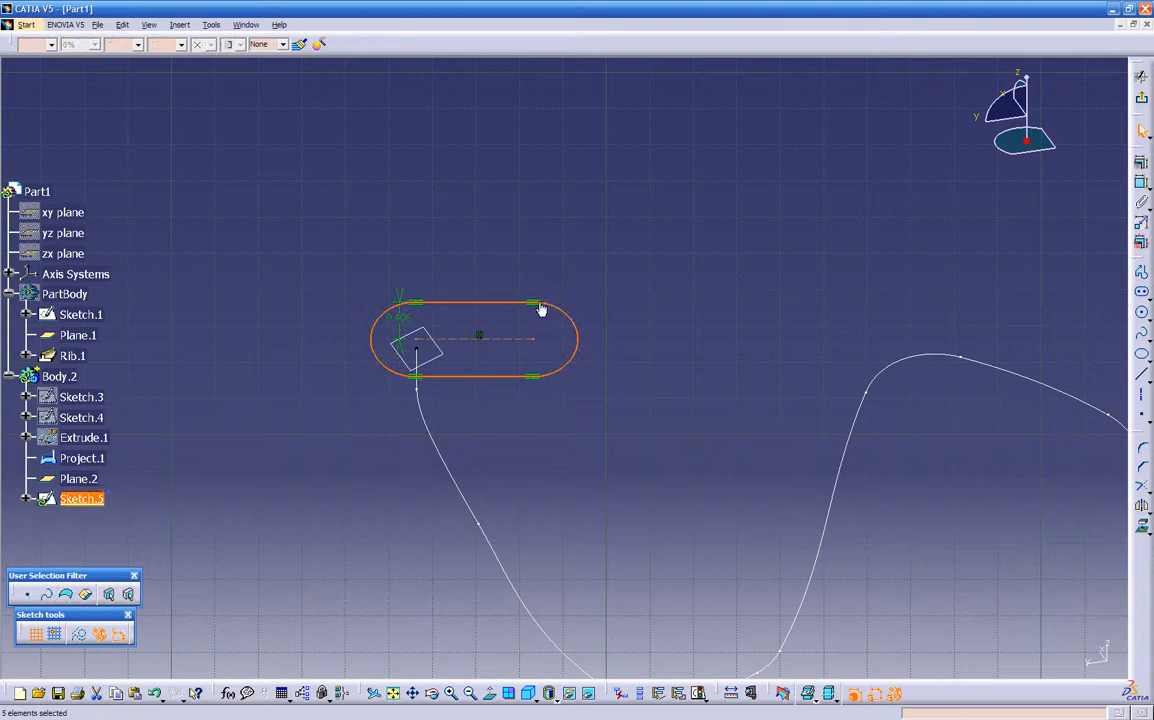
Step: Place a point at the midpoint of the elongated hole's construction centre line
left_click(537, 395)
left_click(480, 340)
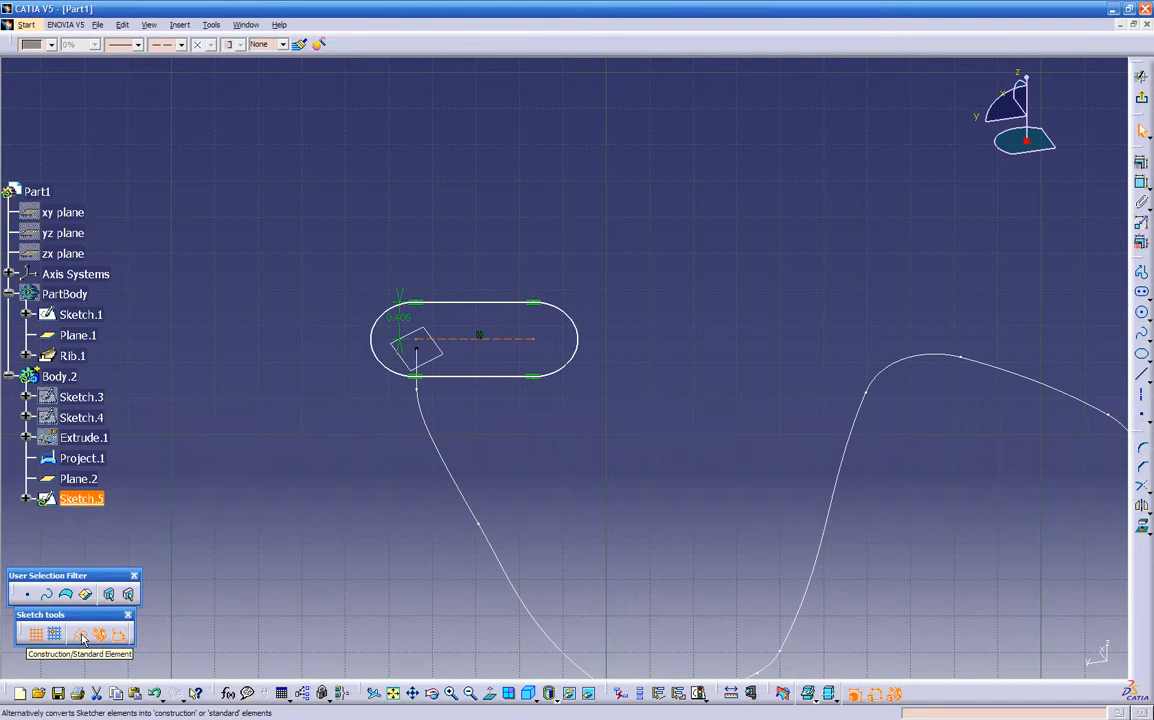
left_click(1143, 418)
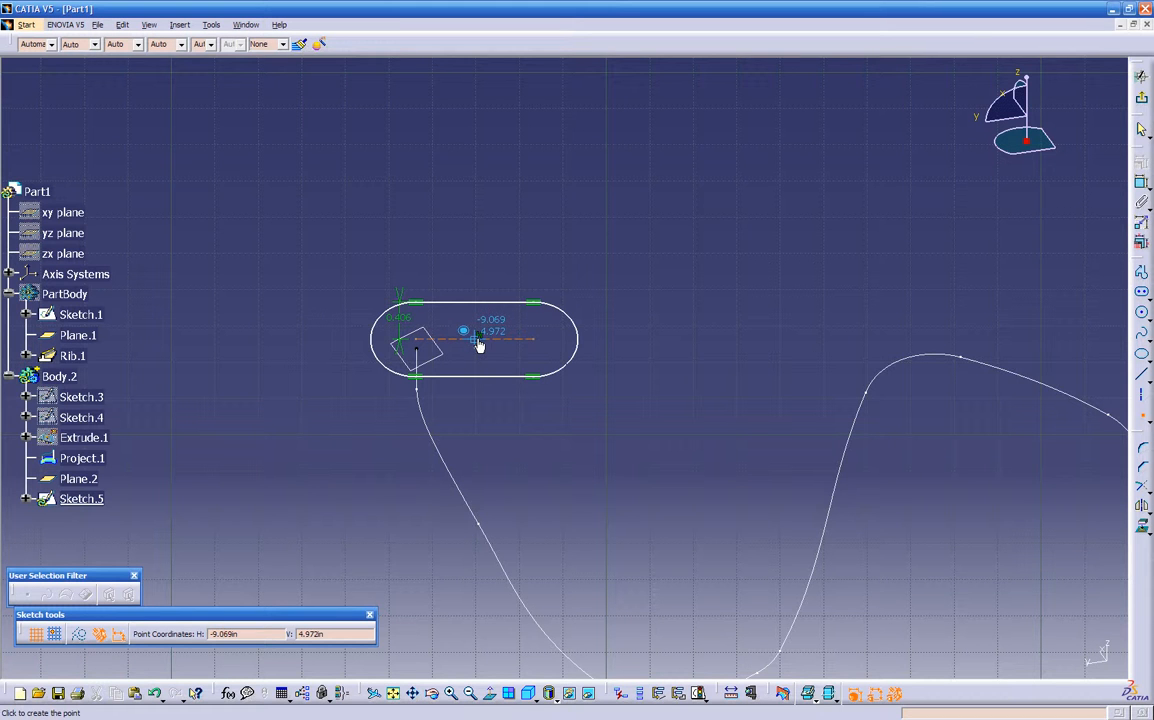
left_click(478, 340)
left_click(461, 408)
Step: Constrain the profile's midpoint to be coincident with the projected curve's endpoint, and exit the sketch
left_click(417, 349)
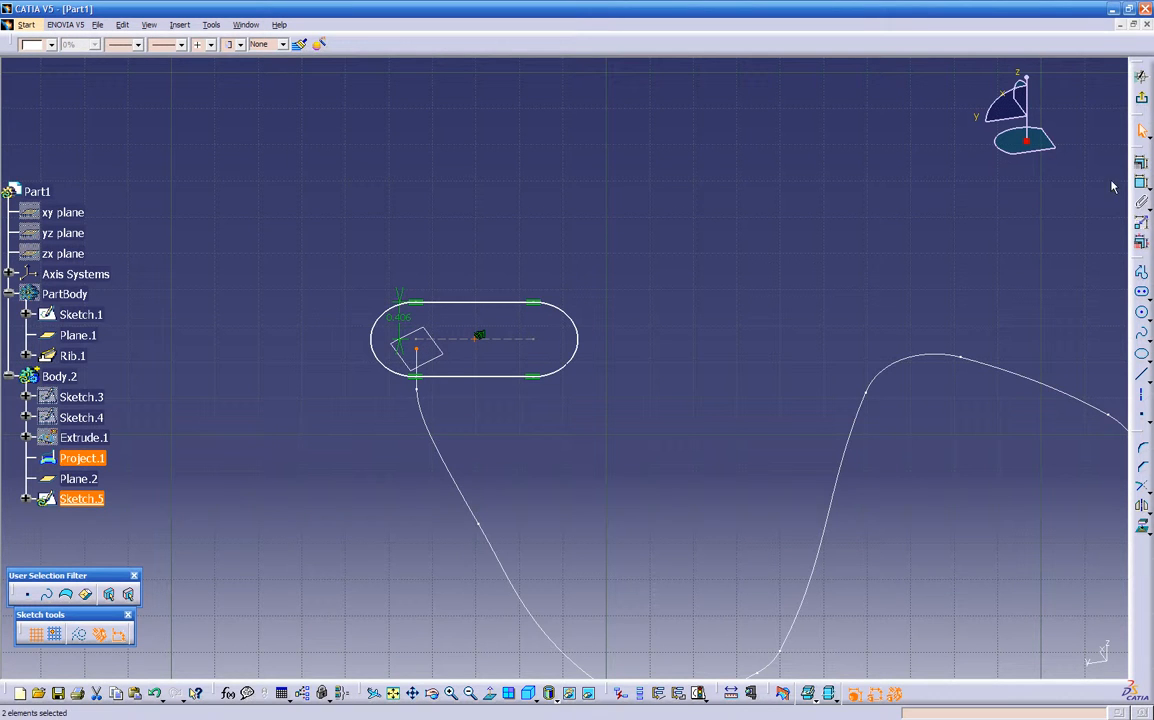
left_click(1141, 184)
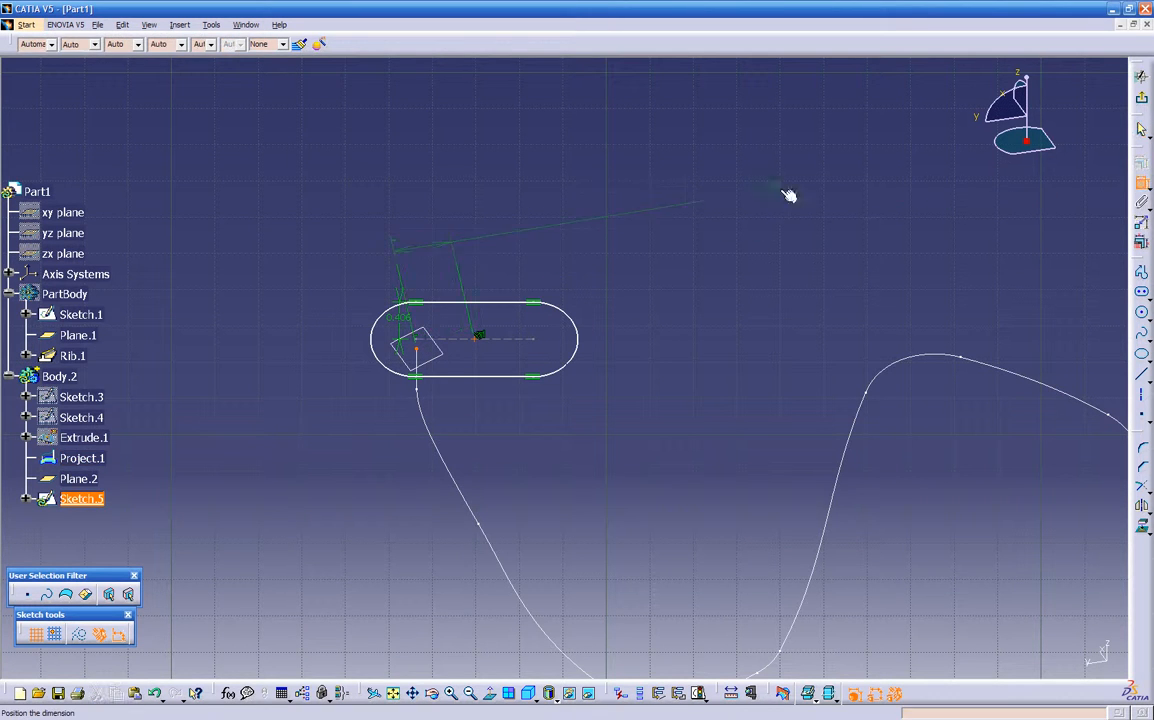
right_click(526, 176)
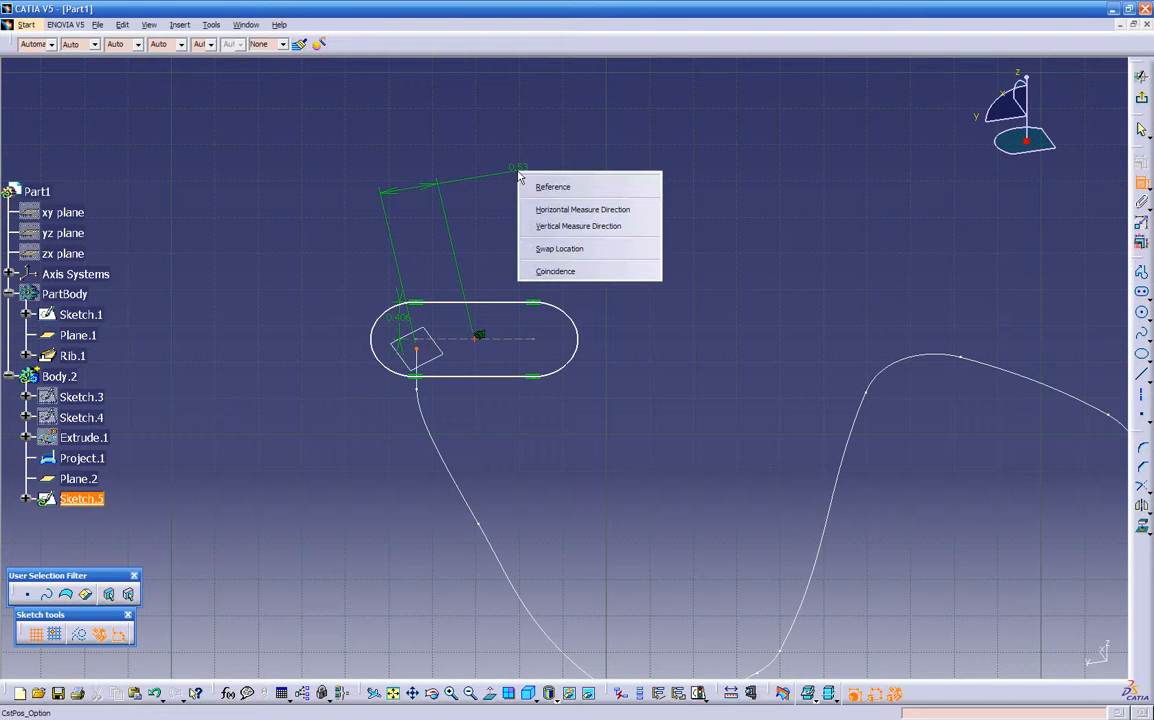
left_click(546, 268)
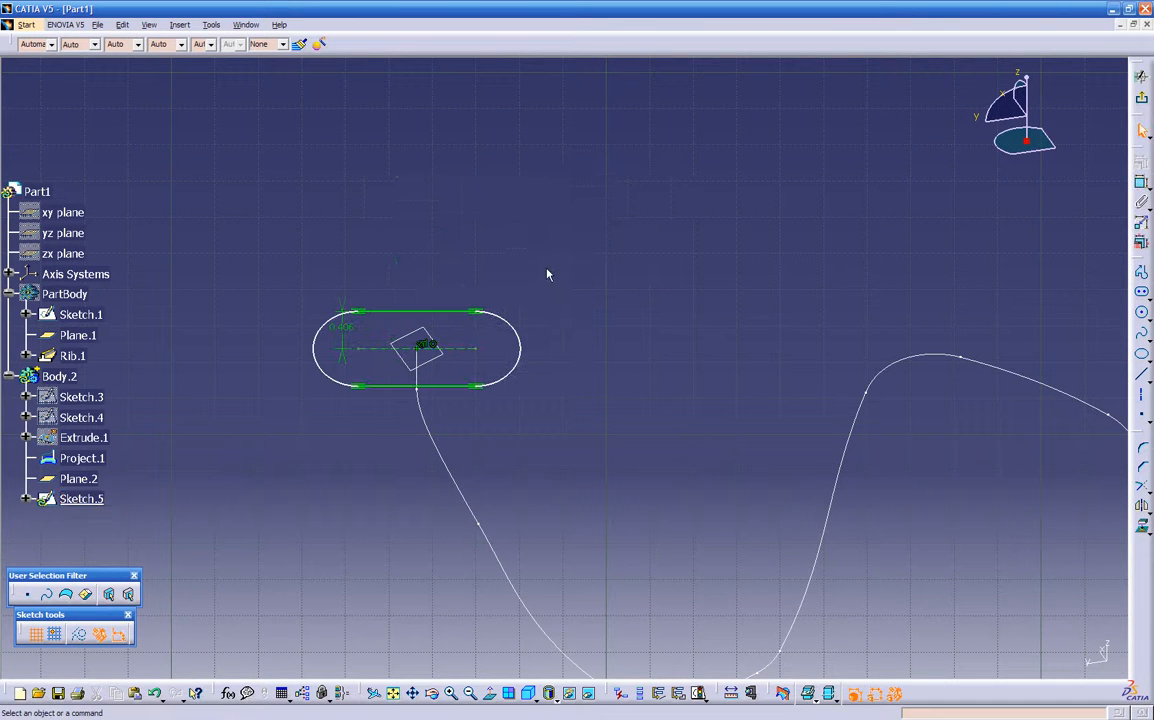
middle_click_drag(544, 196, 830, 372)
left_click(1141, 98)
mouse_move(612, 418)
middle_mouse_down()
mouse_move(610, 433)
mouse_move(788, 453)
mouse_move(572, 443)
mouse_move(491, 461)
mouse_move(466, 451)
mouse_move(443, 466)
mouse_move(606, 370)
middle_mouse_up()
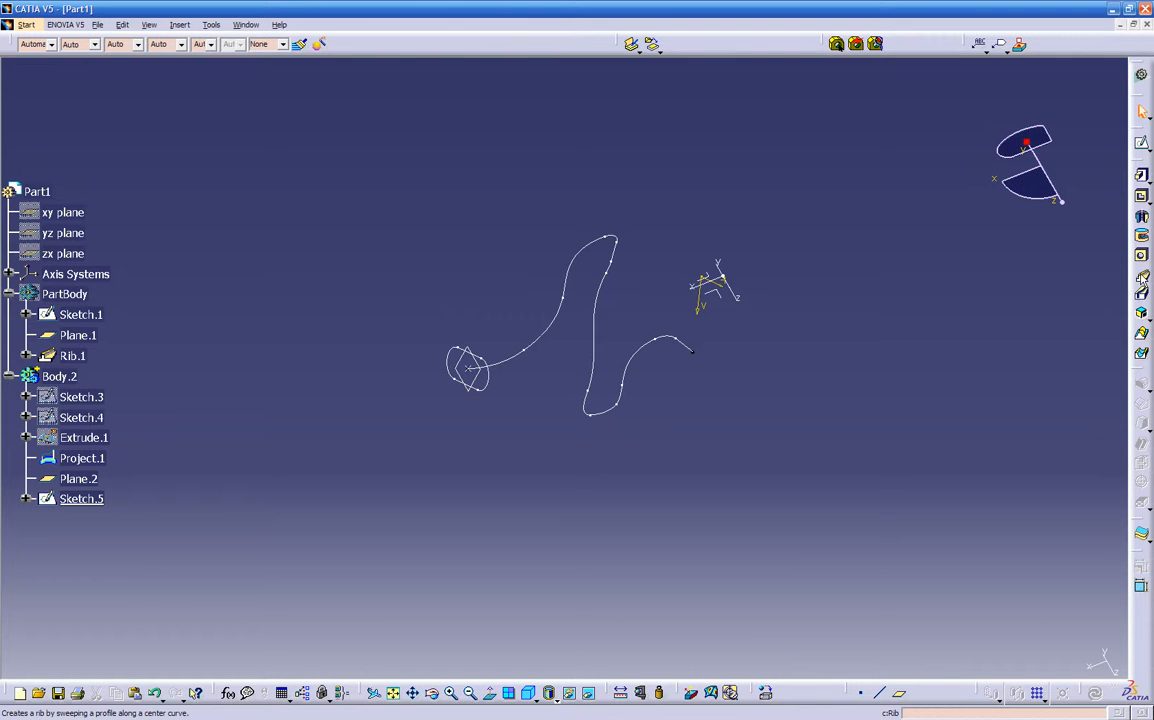
left_click(1142, 279)
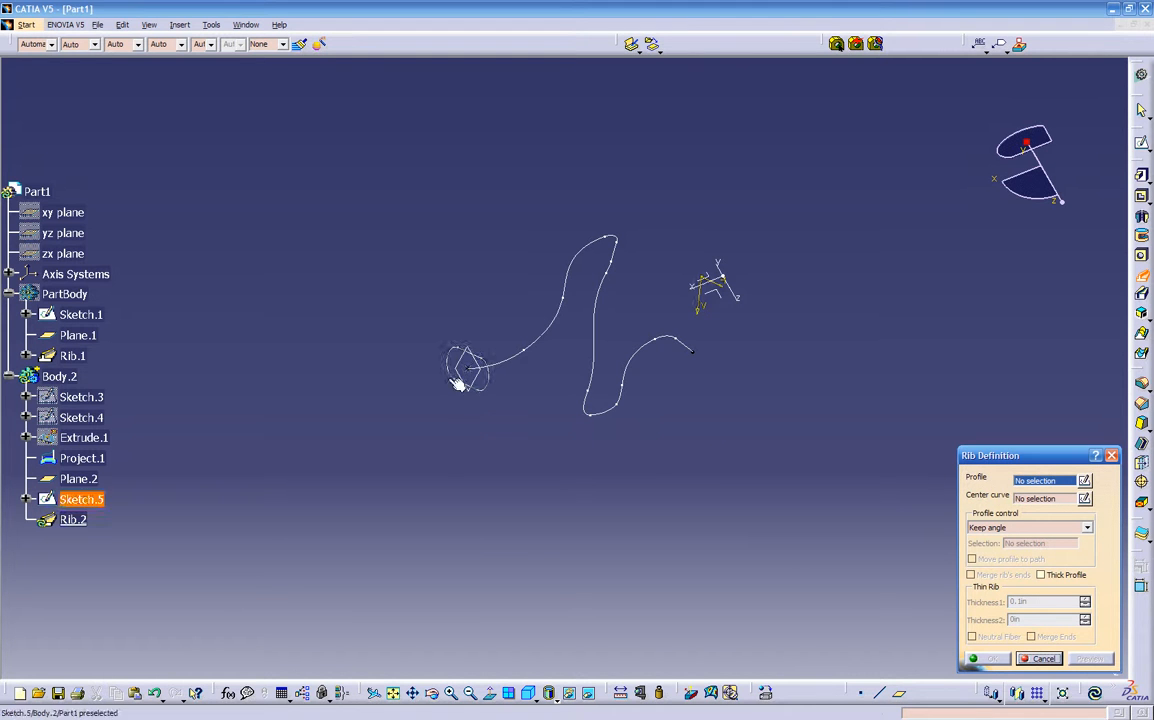
left_click(489, 386)
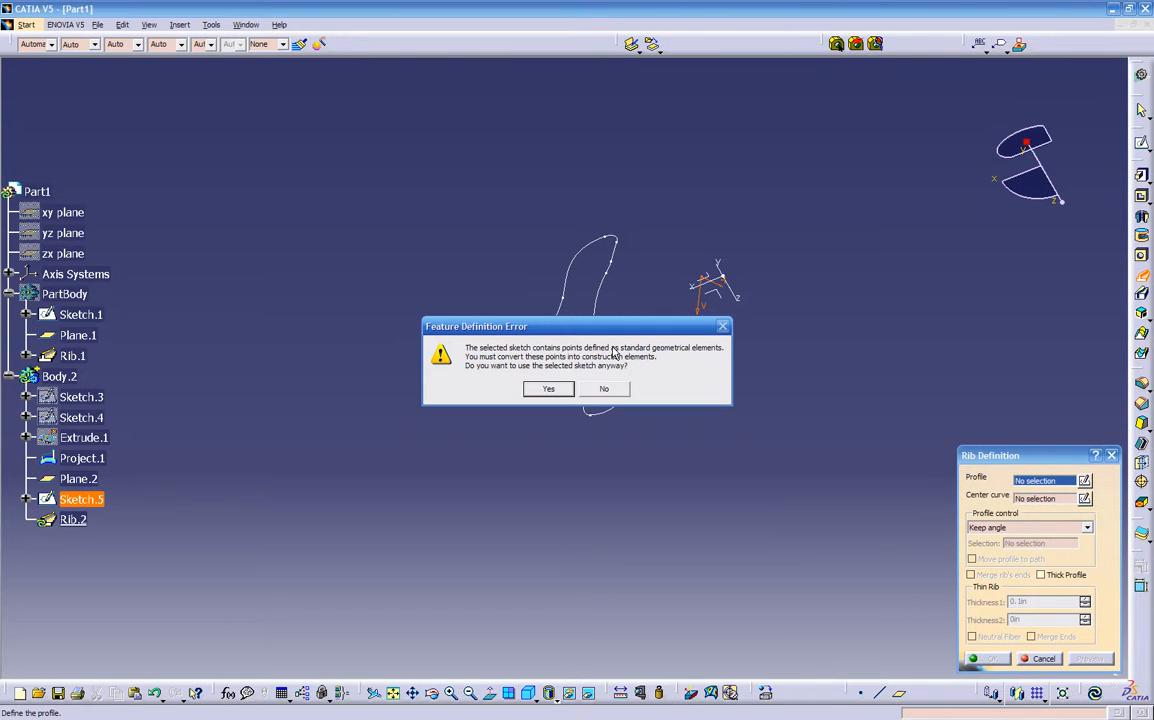
left_click_drag(634, 338, 652, 437)
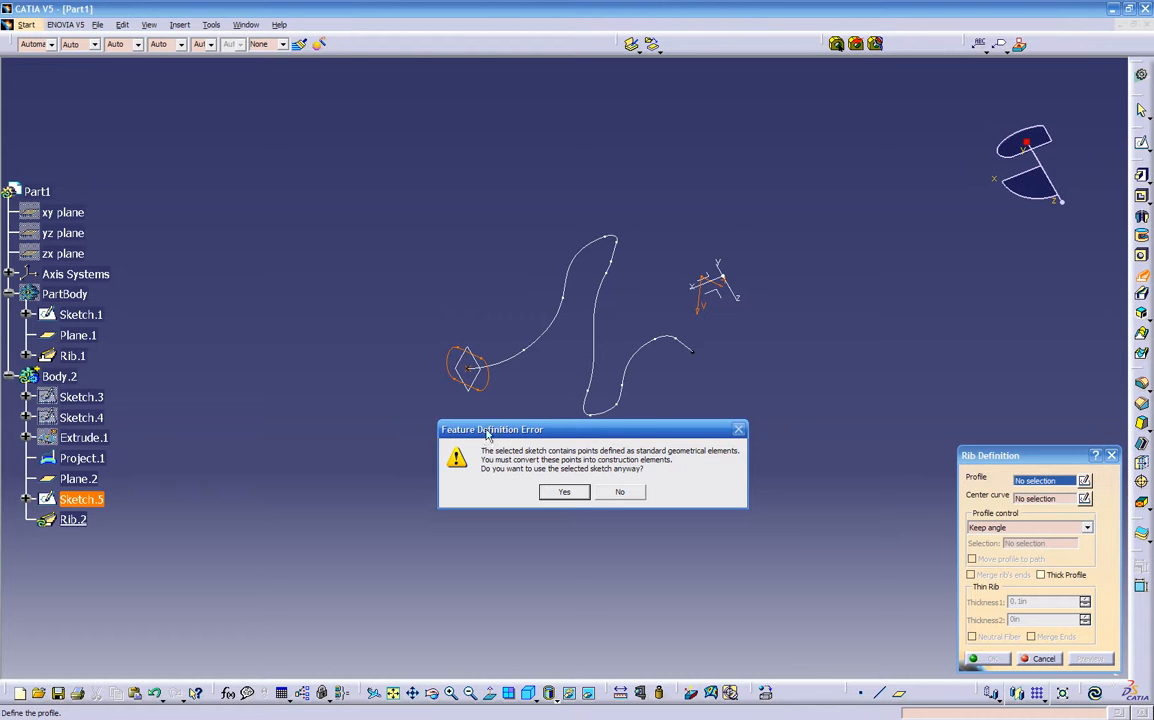
left_click(603, 494)
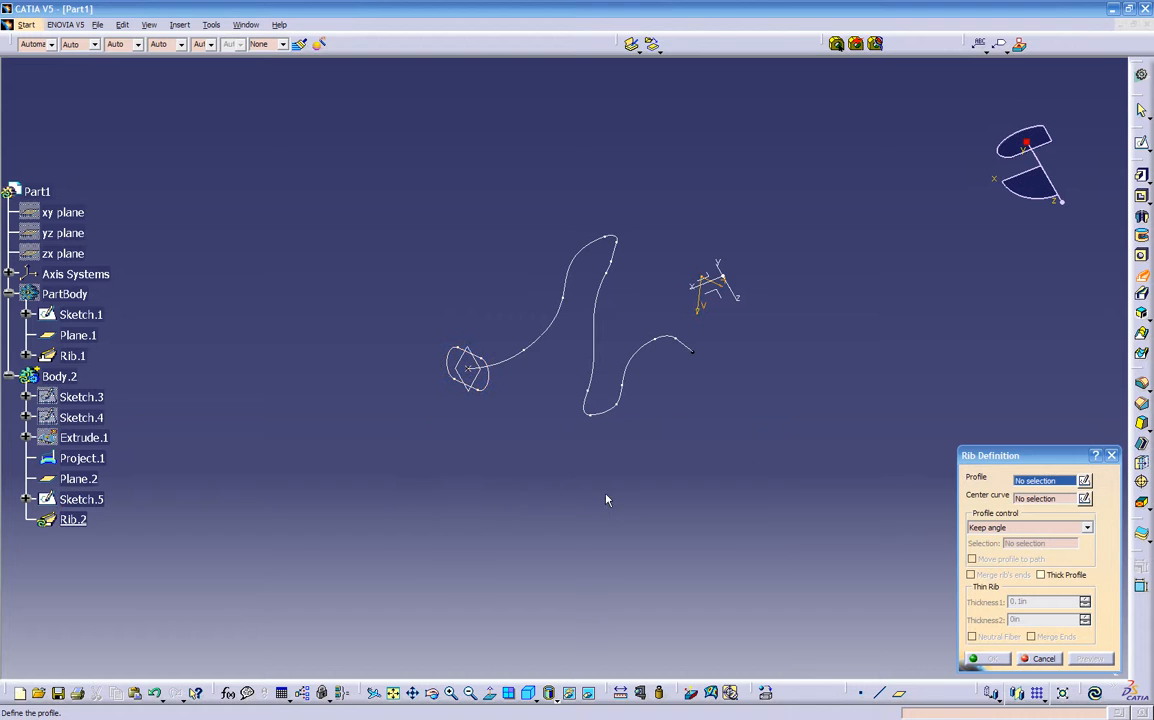
left_click(1036, 659)
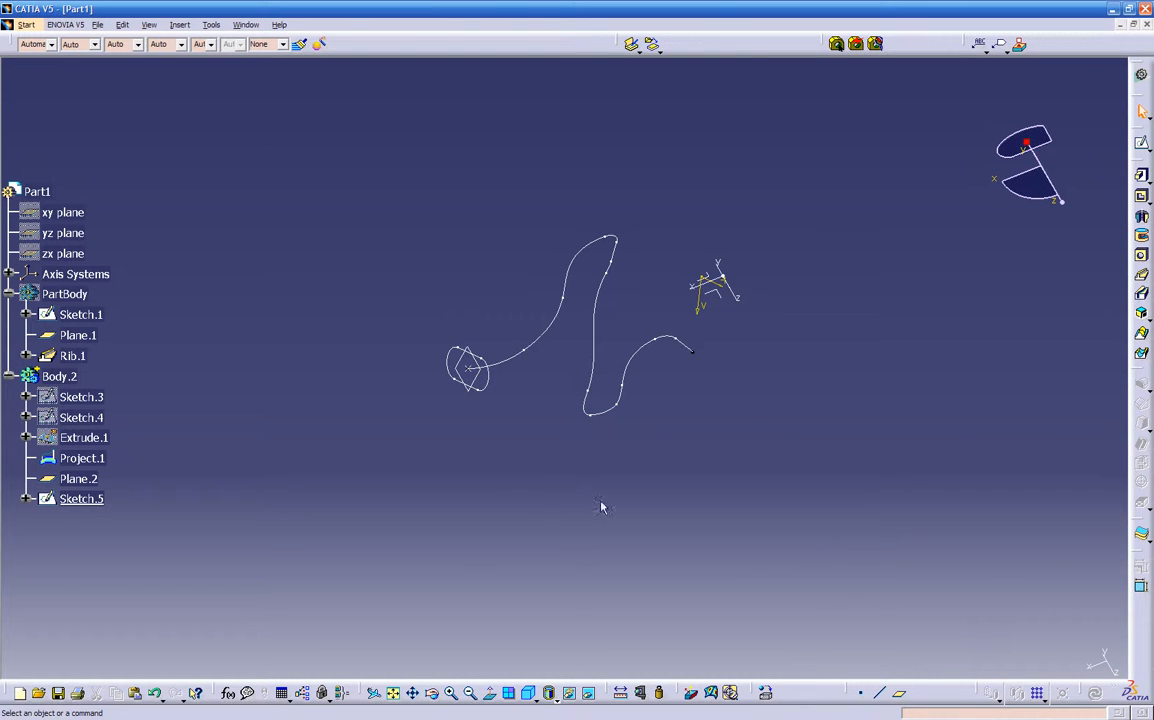
Step: Reopen the elongated profile's sketch, convert its centre point to a construction element, and exit the sketch
left_click(490, 386)
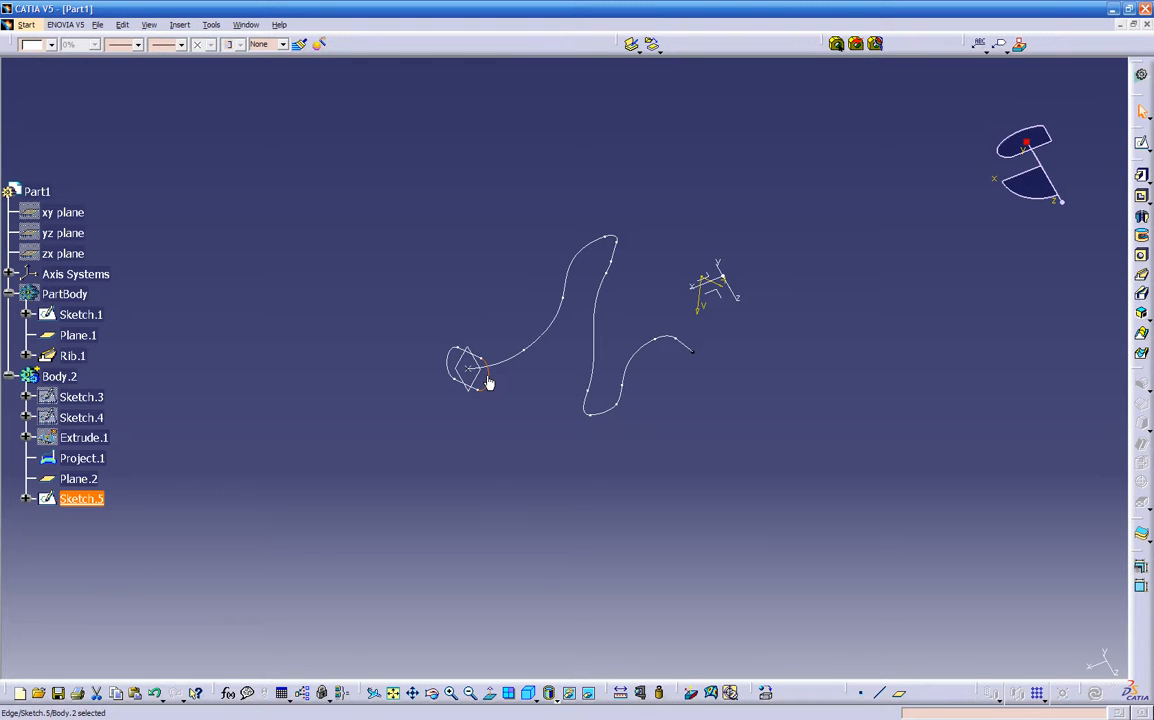
left_click(489, 389)
left_click(624, 463)
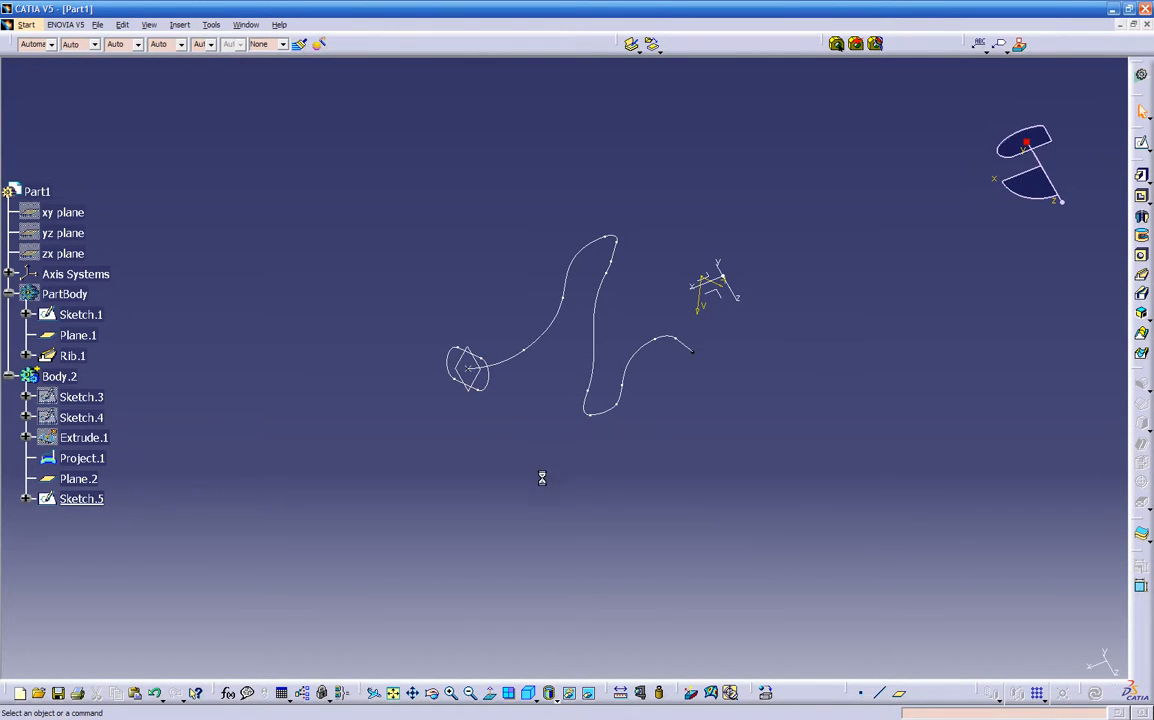
left_click(81, 499)
double_click(81, 499)
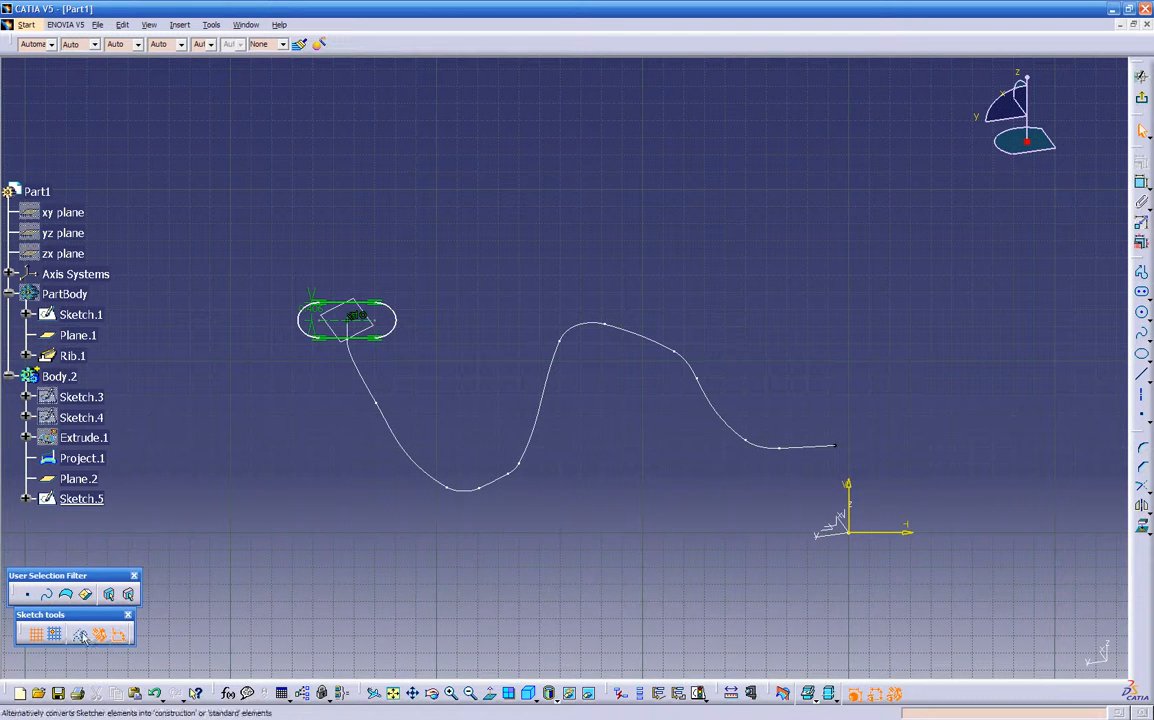
mouse_move(276, 494)
middle_mouse_down()
mouse_move(312, 492)
mouse_move(420, 556)
mouse_move(533, 448)
middle_mouse_up()
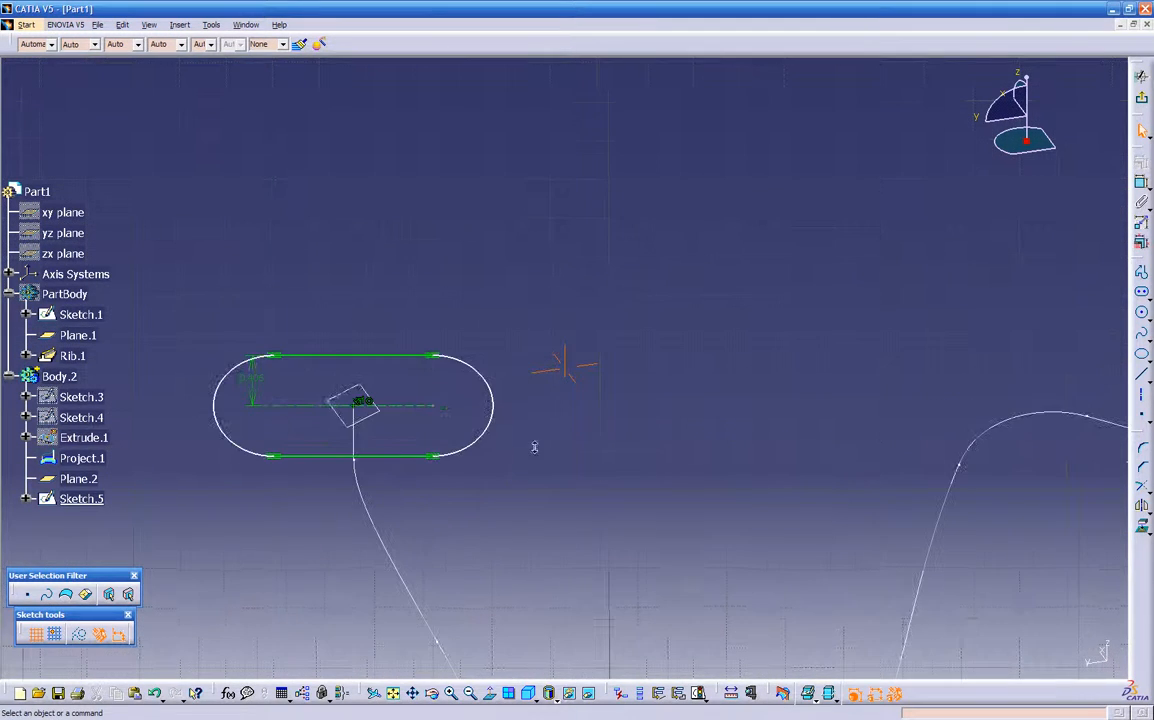
left_click(366, 402)
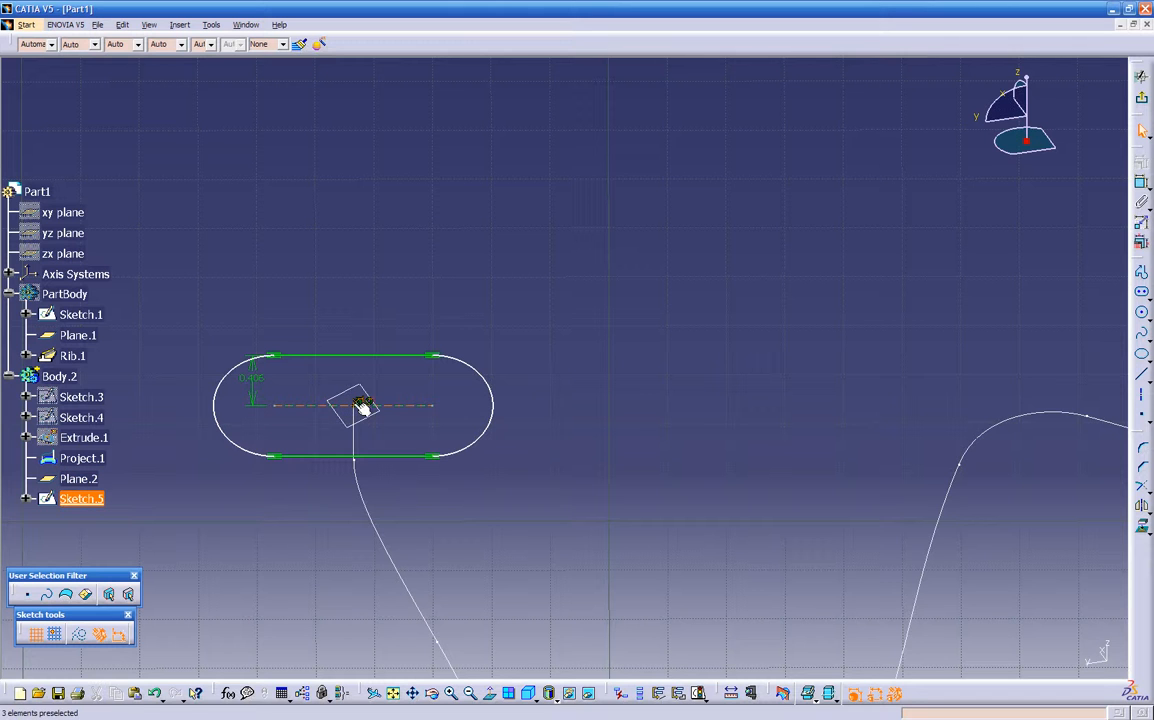
left_click(362, 406)
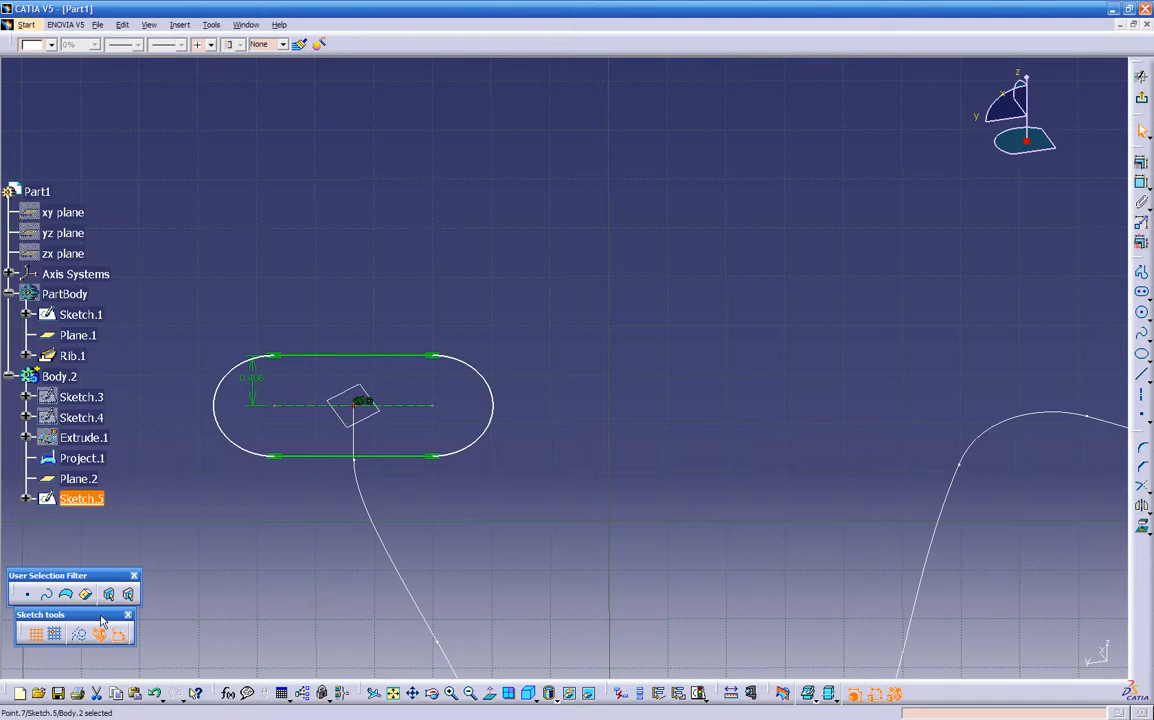
left_click(82, 638)
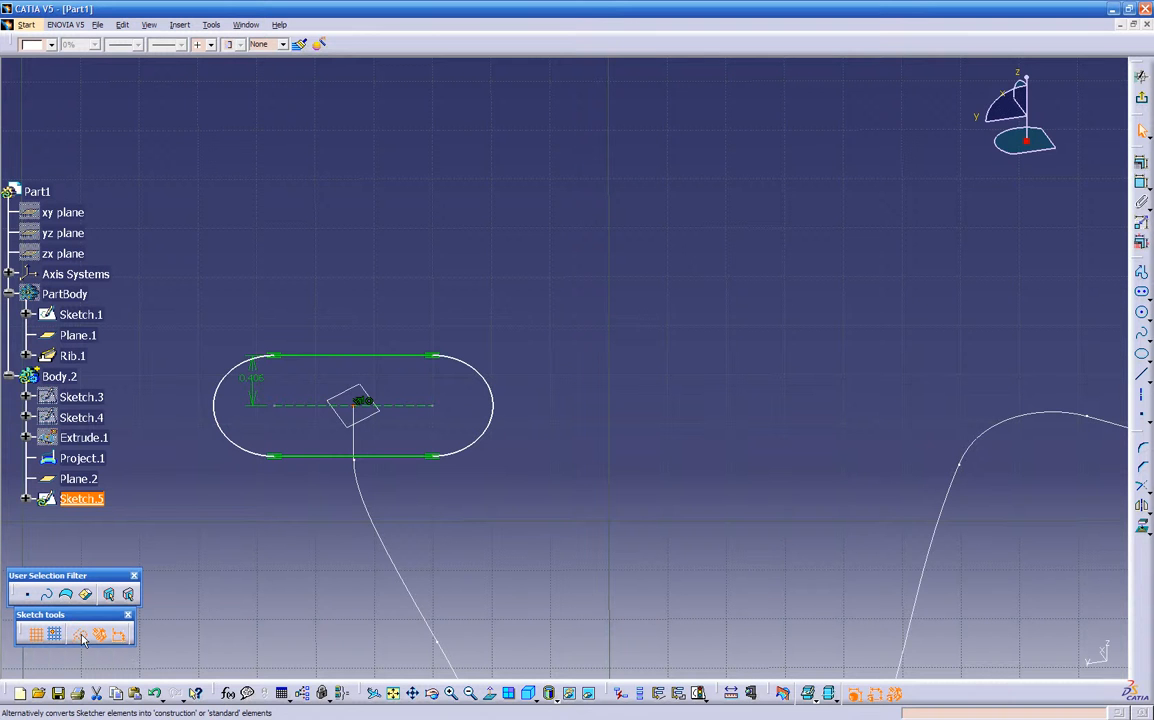
left_click(229, 525)
middle_click_drag(510, 500, 437, 517)
left_click(1143, 102)
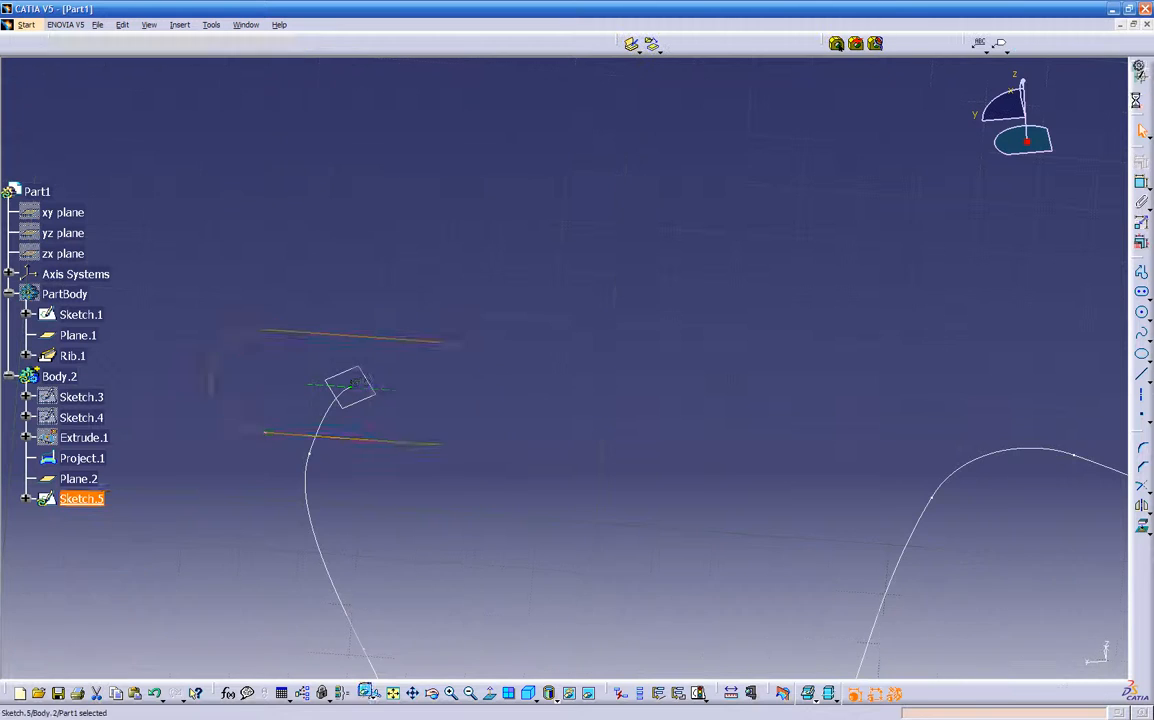
Step: Try to sweep the elongated profile as a rib along the projected curve, keeping the profile angle
middle_click_drag(505, 417, 560, 435)
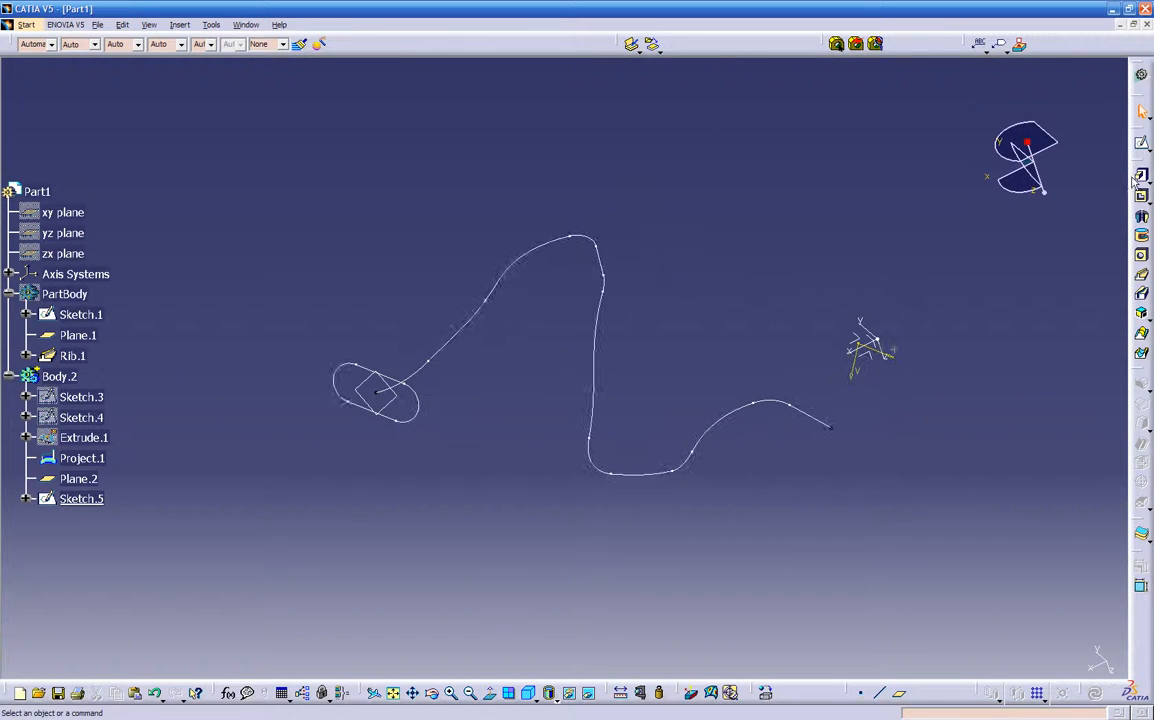
left_click(1142, 275)
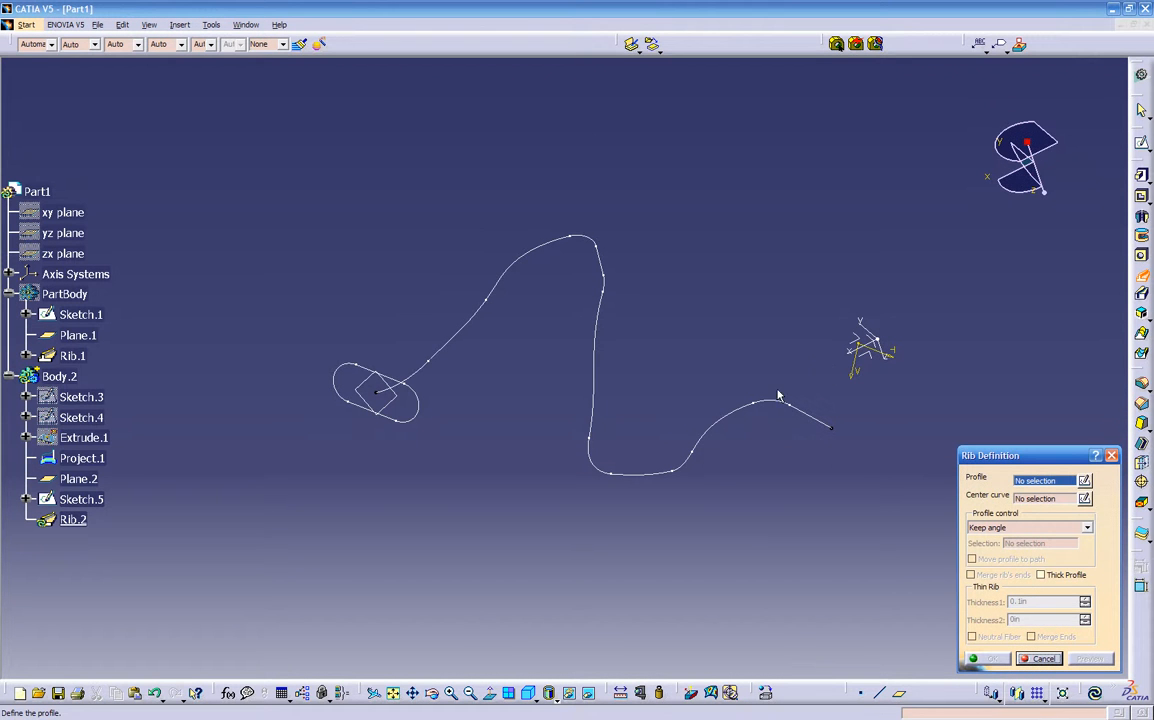
left_click(411, 417)
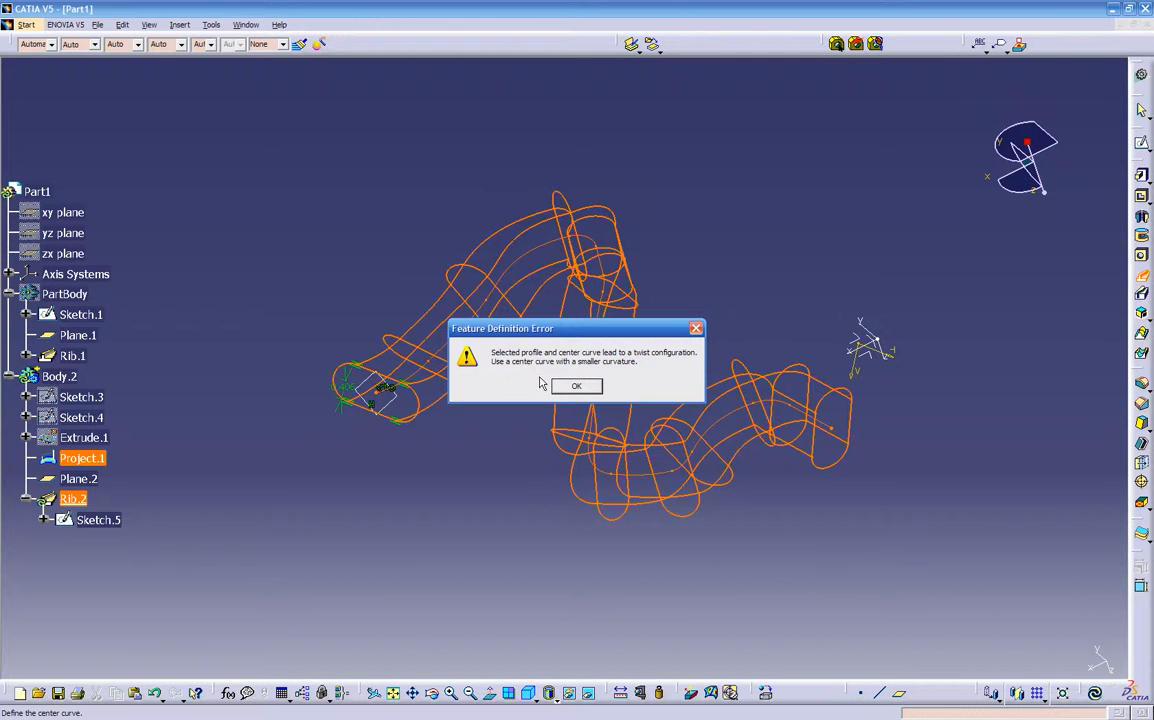
left_click_drag(548, 341, 393, 500)
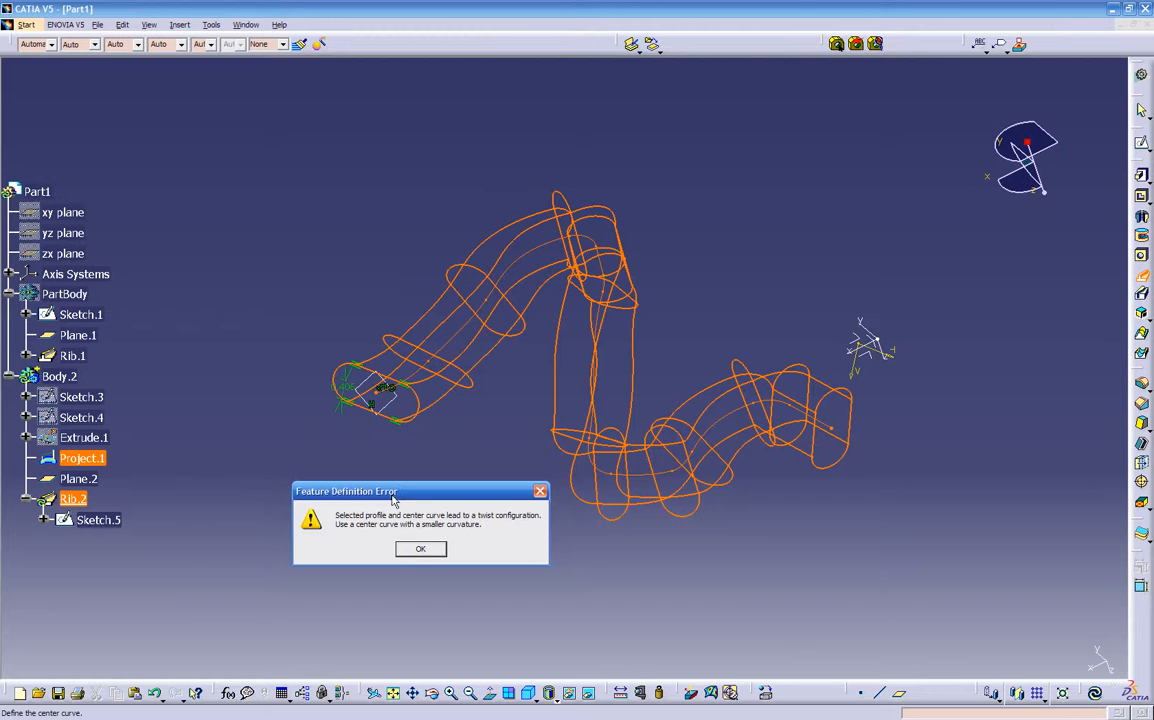
left_click(419, 550)
middle_click_drag(407, 546, 817, 479)
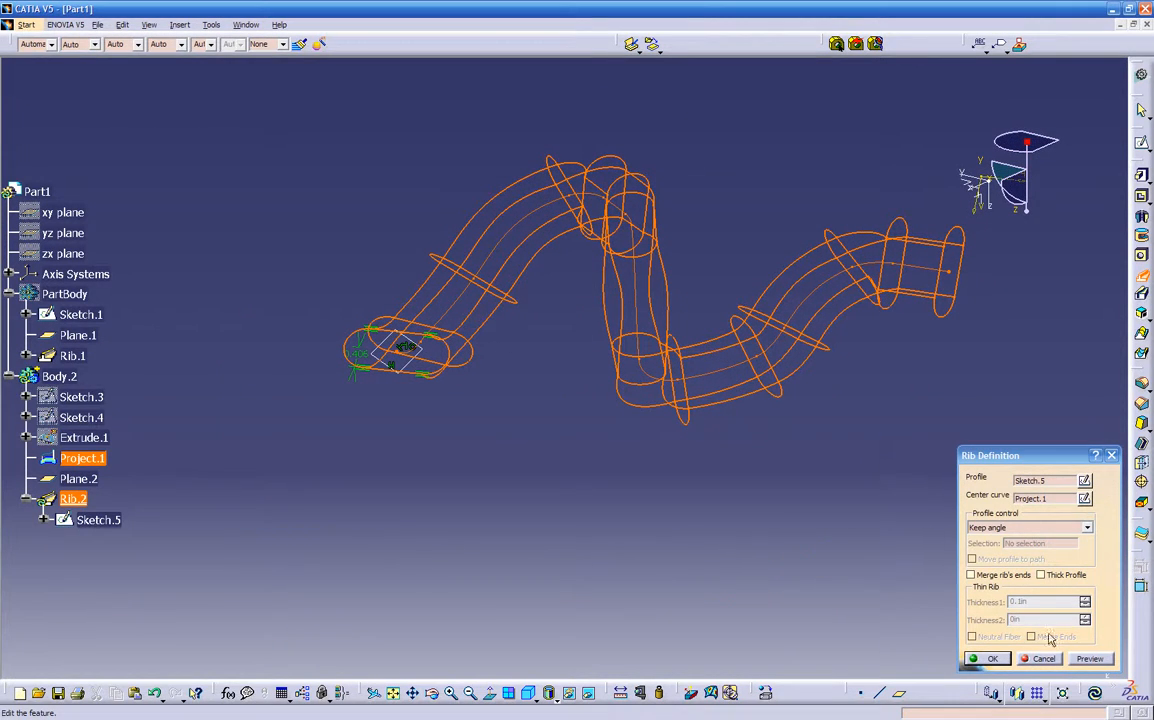
left_click(1089, 662)
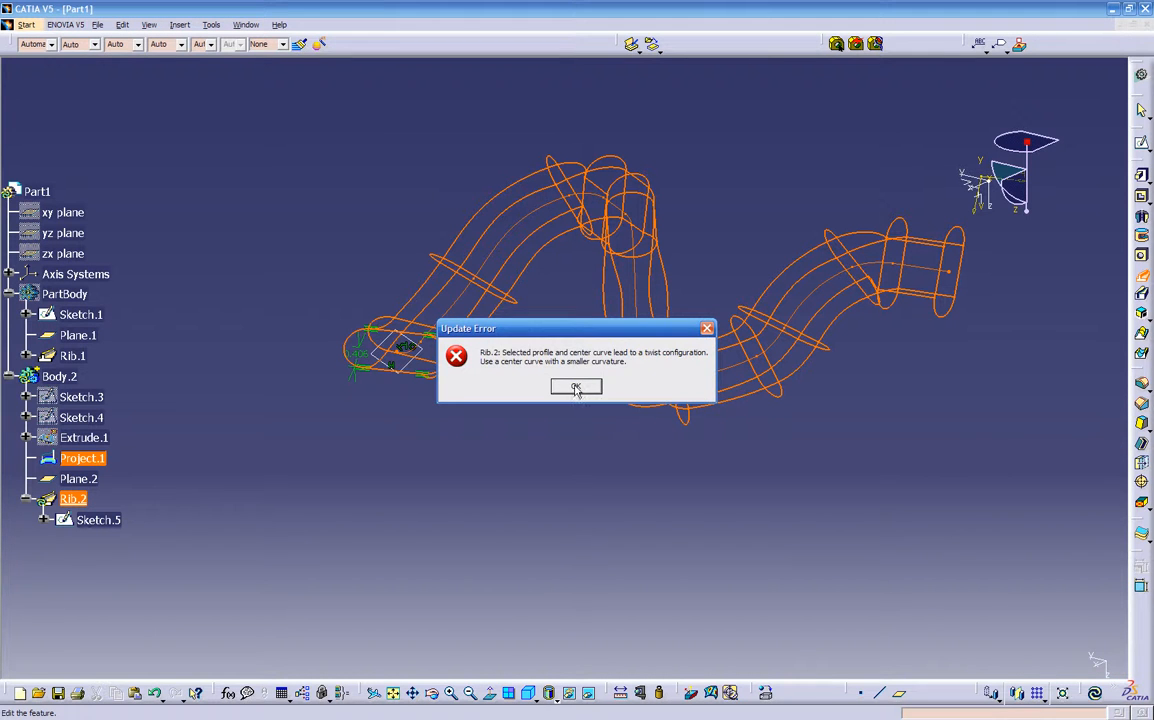
left_click(576, 387)
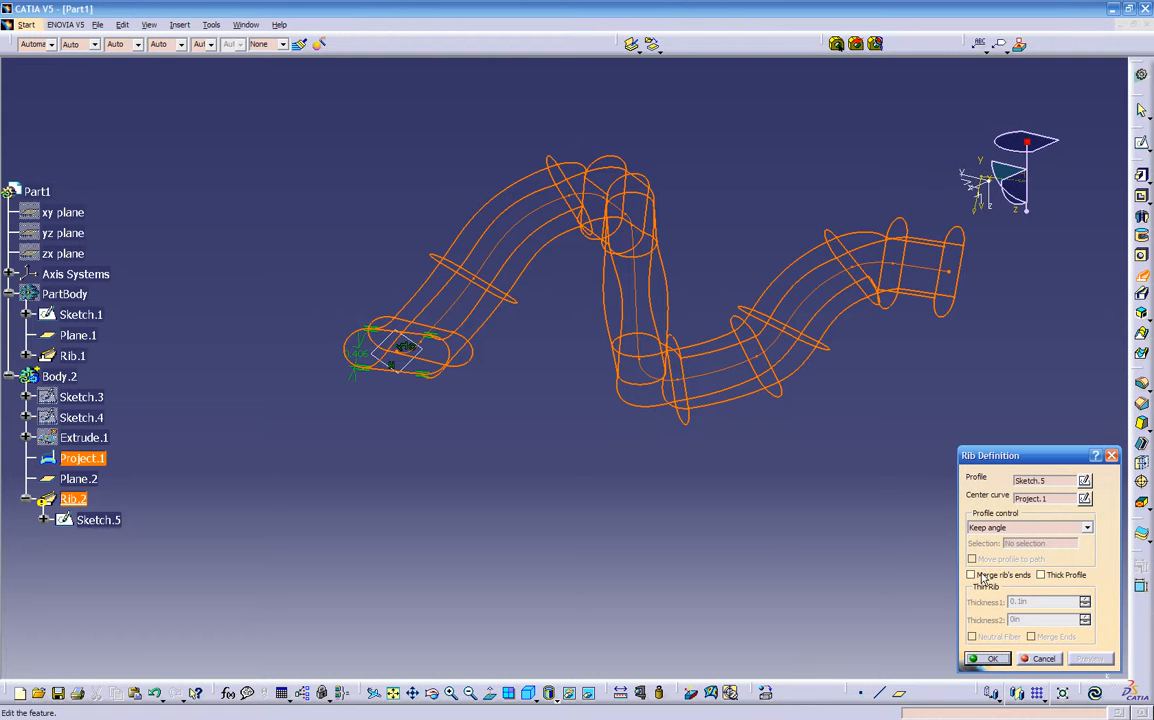
left_click(980, 659)
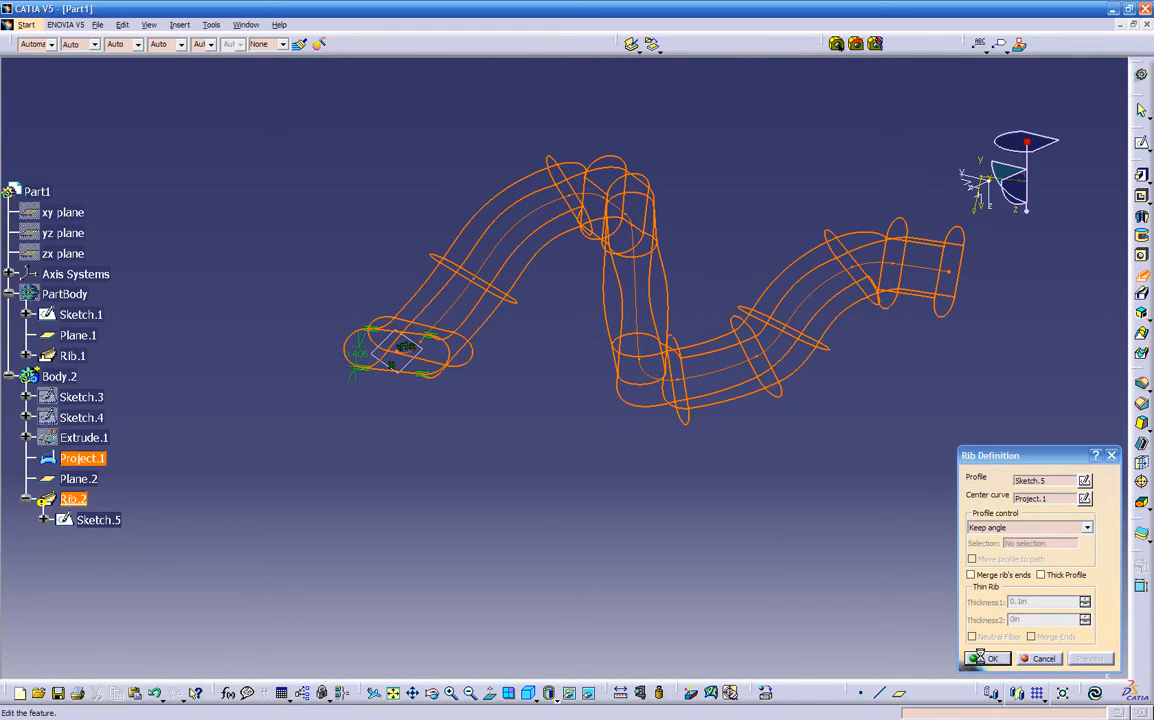
left_click(577, 386)
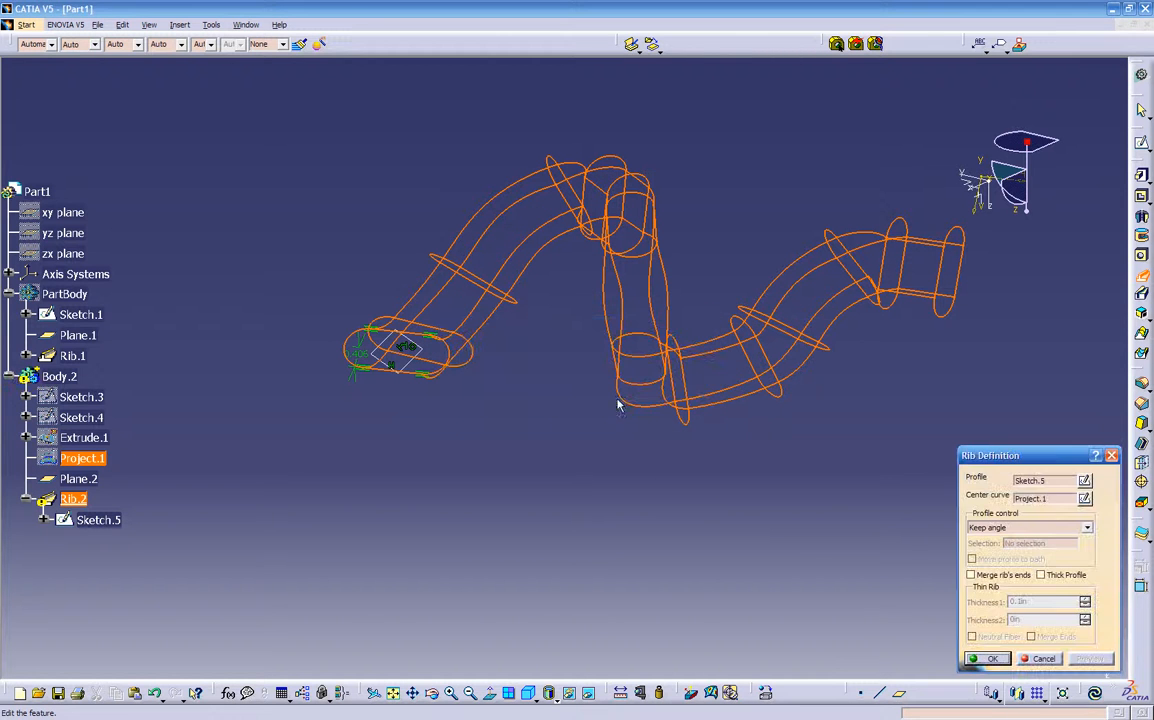
left_click(1040, 659)
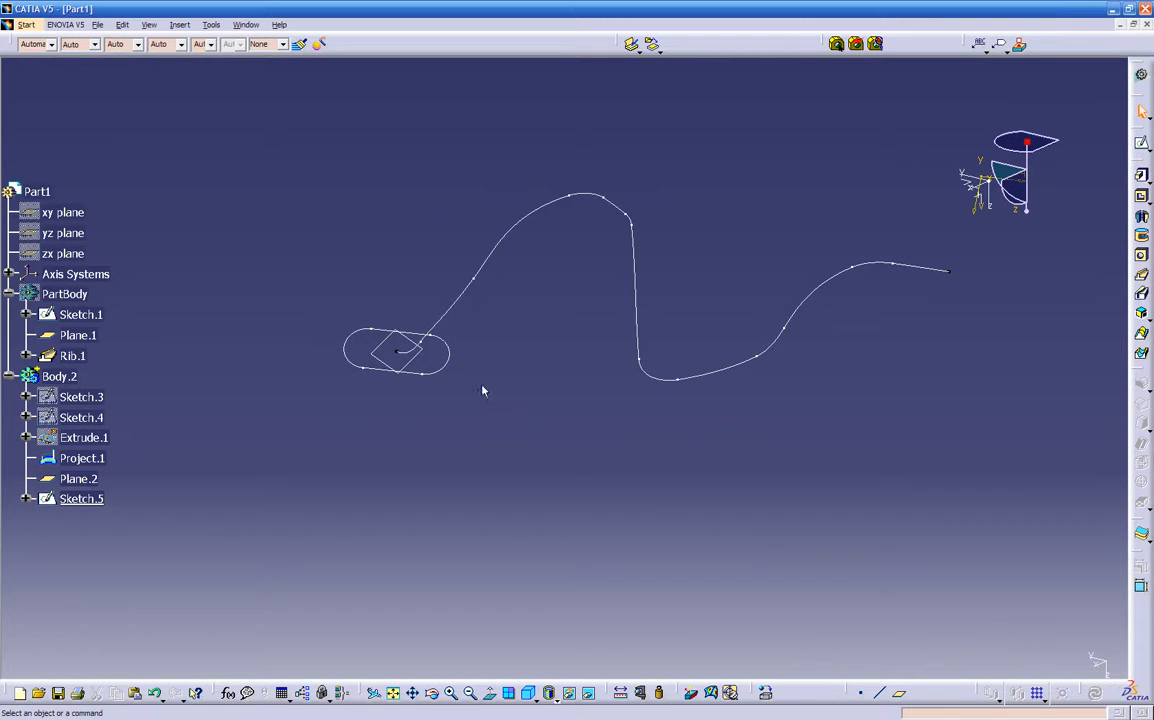
Step: Reopen the elongated profile's sketch for editing
left_click(450, 356)
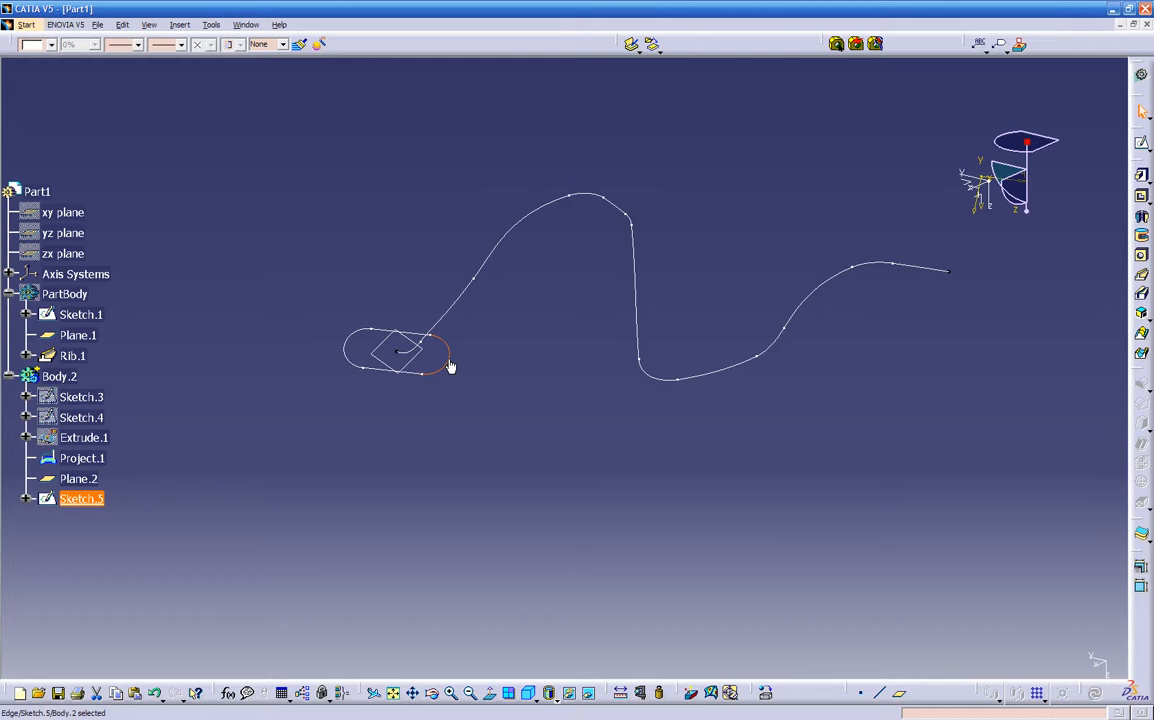
double_click(82, 498)
left_click(286, 435)
middle_click_drag(286, 435, 328, 356)
middle_click_drag(373, 422, 696, 440)
Step: Try to offset the elongated profile's outline in the sketch
mouse_move(401, 294)
left_mouse_down()
mouse_move(665, 471)
mouse_move(752, 470)
left_mouse_up()
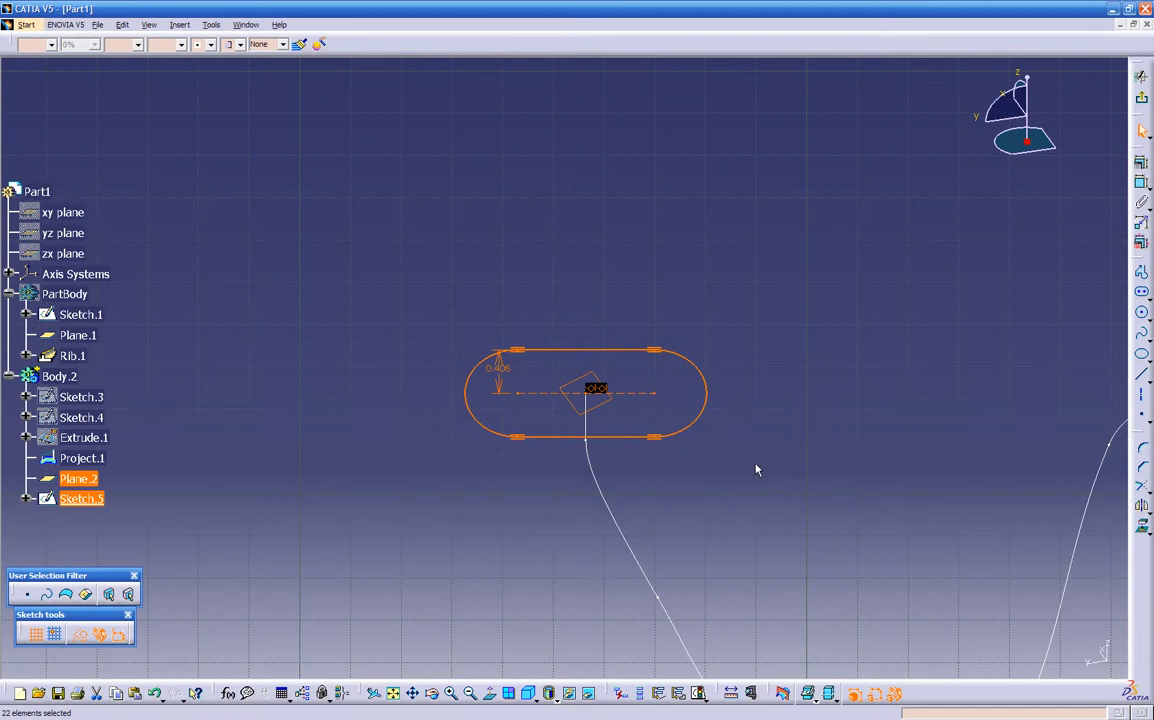
left_click(1150, 510)
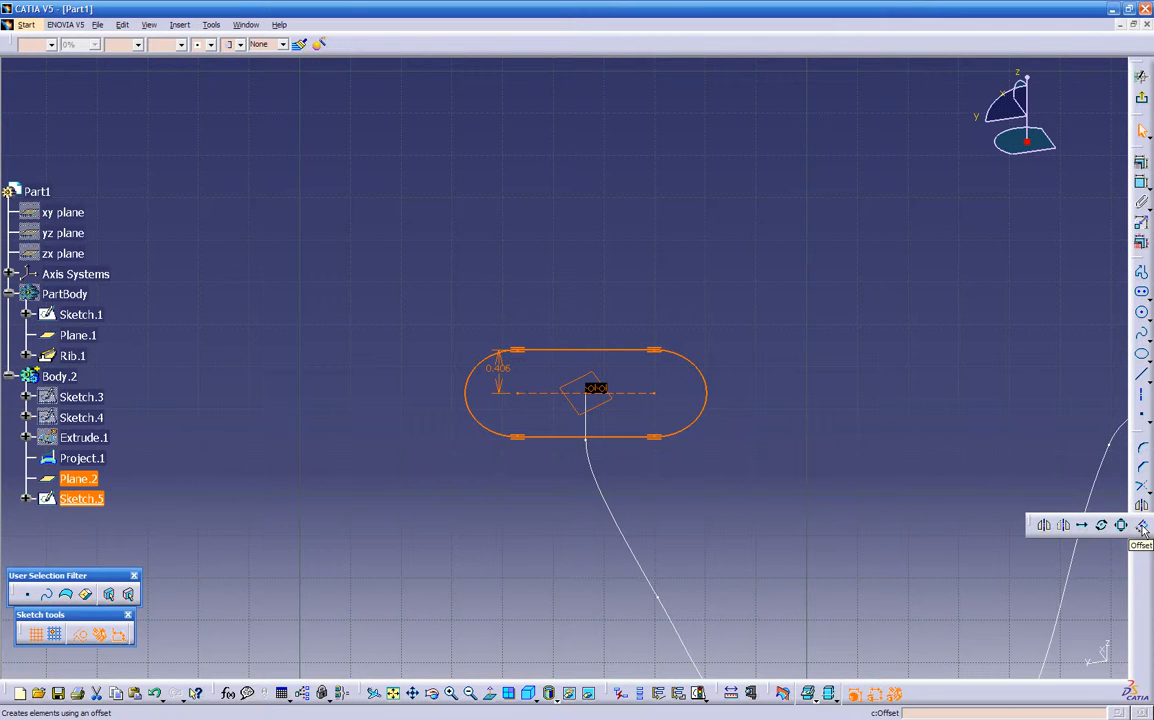
left_click(1142, 528)
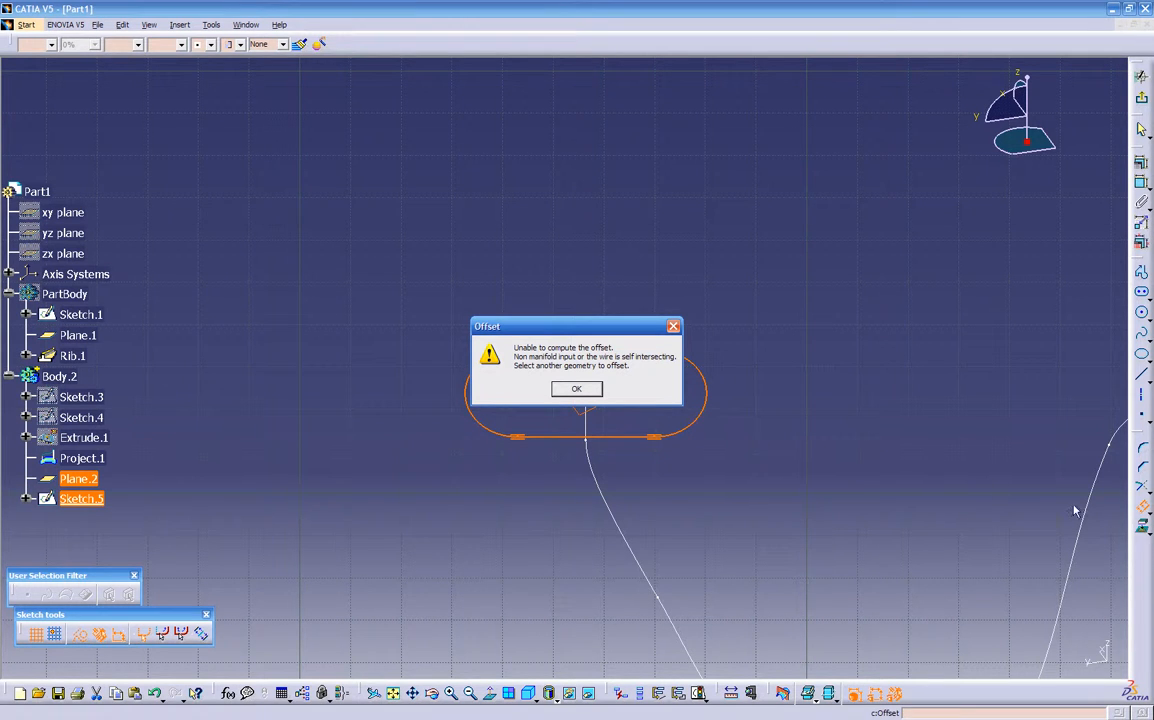
left_click(576, 389)
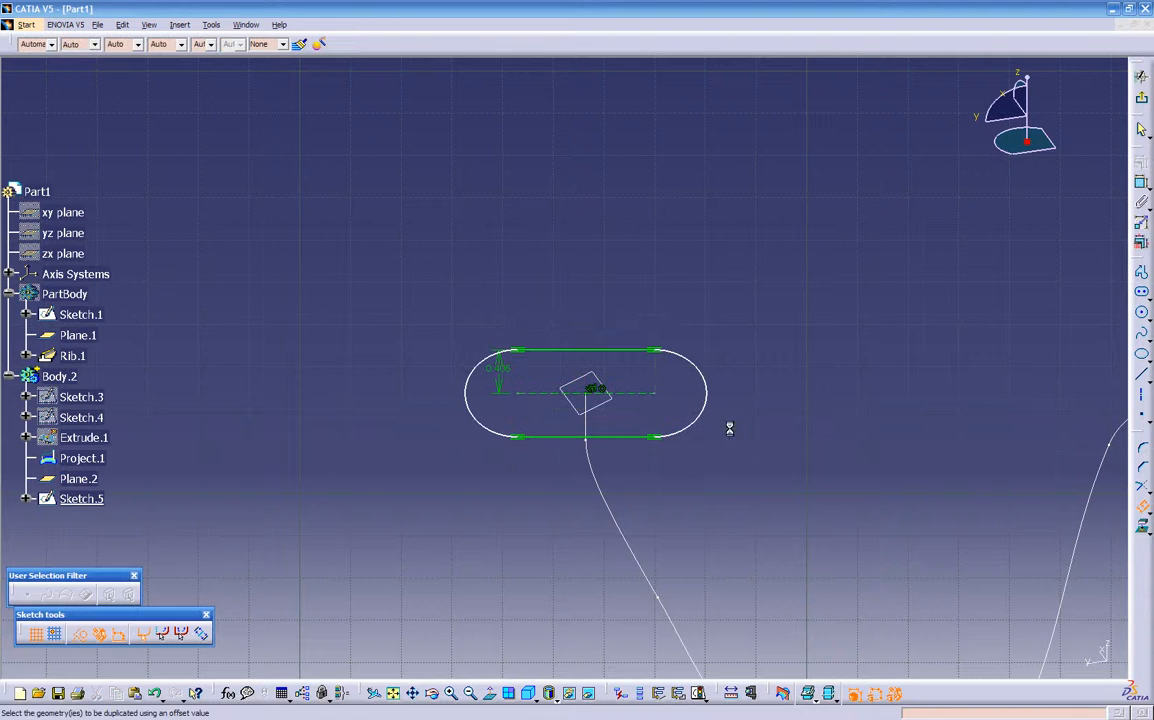
left_click(614, 352)
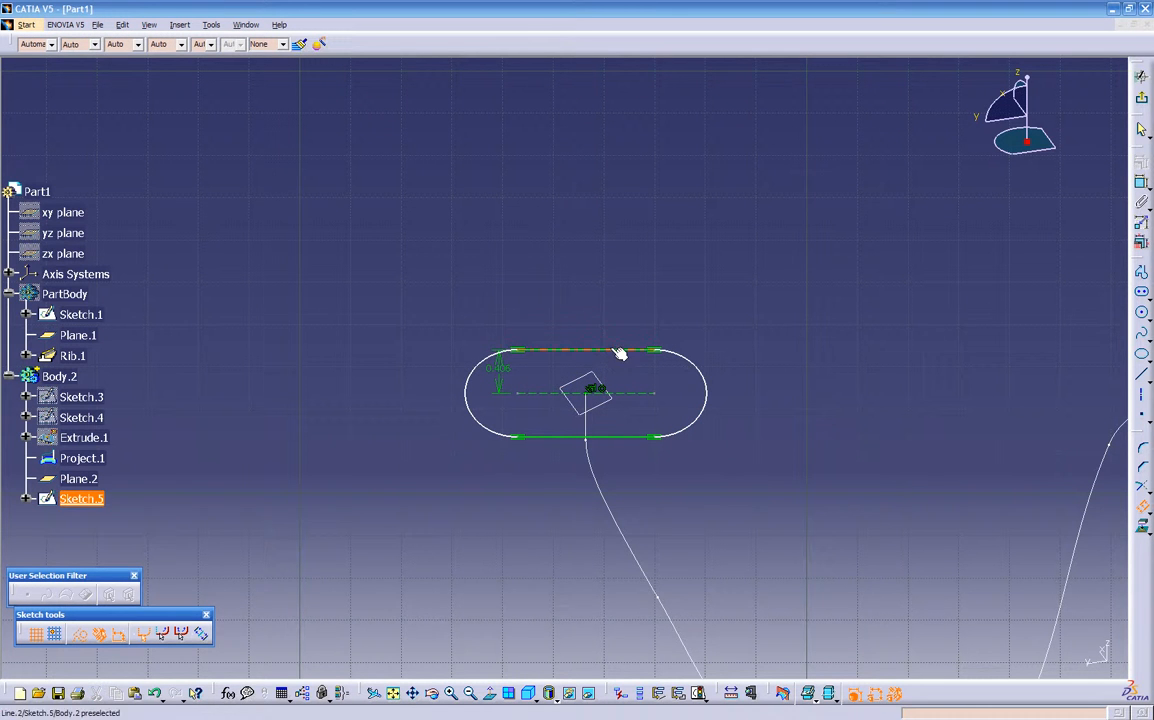
left_click(489, 373)
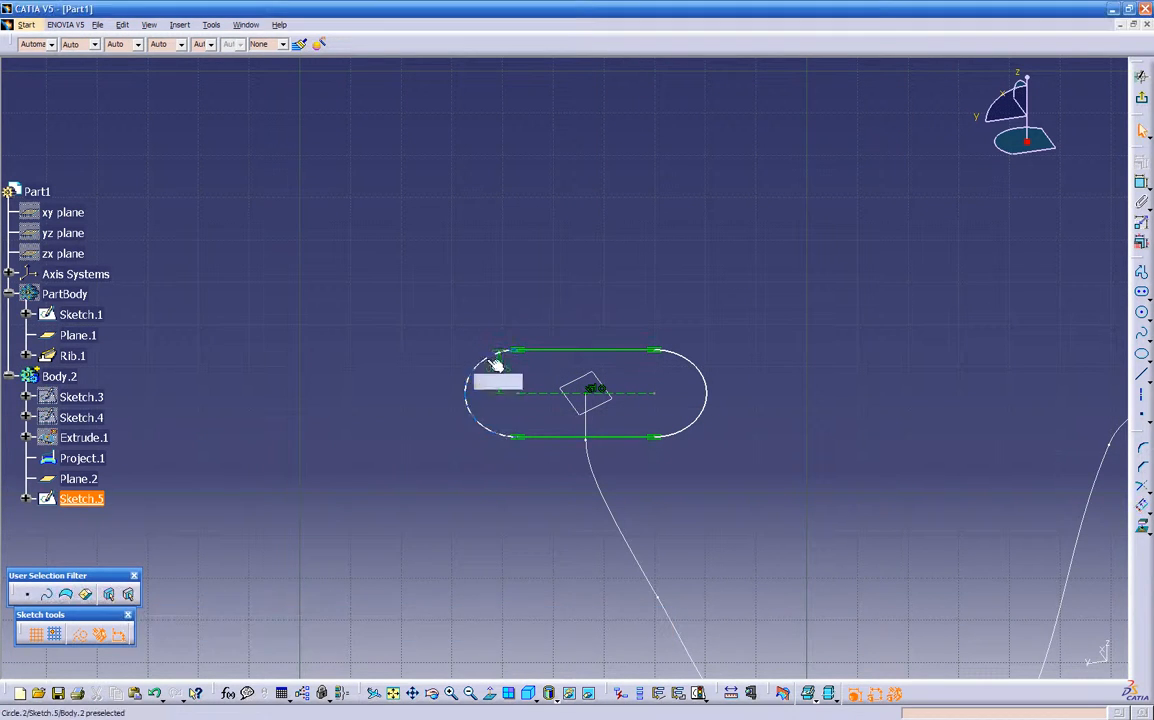
left_click(493, 370)
left_click(546, 350, "ctrl")
left_click(710, 387, "ctrl")
left_click(620, 440, "ctrl")
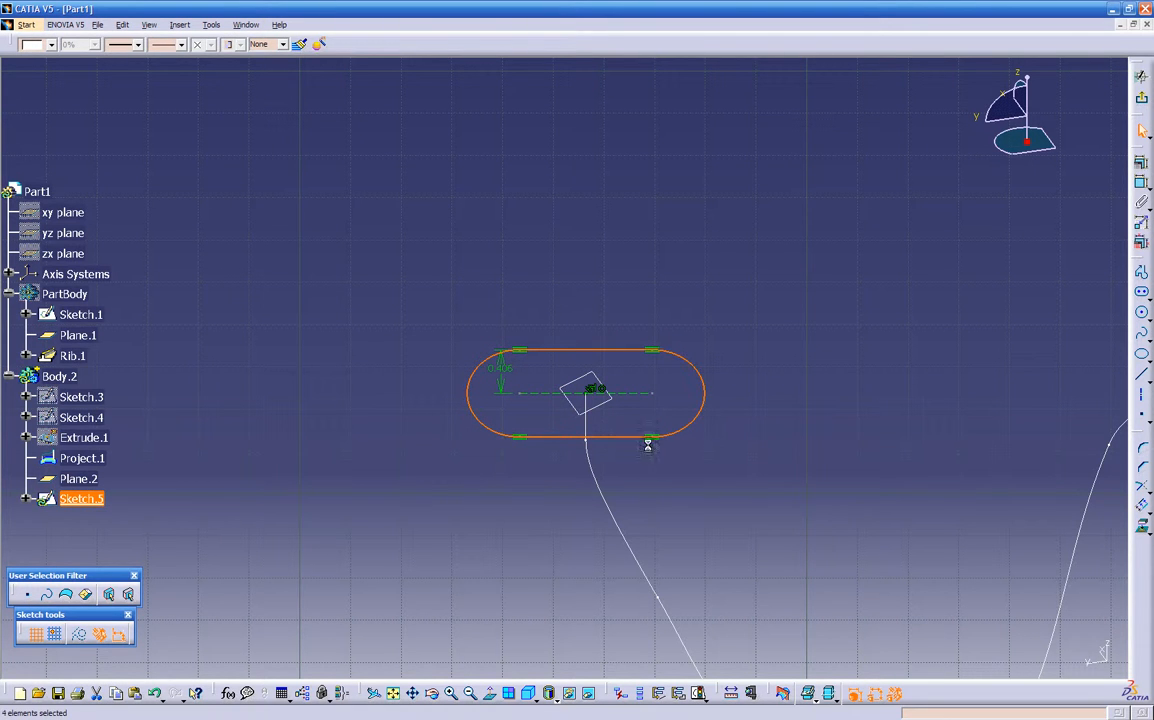
left_click(892, 537)
Step: Move the elongated profile's radius dimension above the outline and set the radius to 0.2 in
double_click(499, 369)
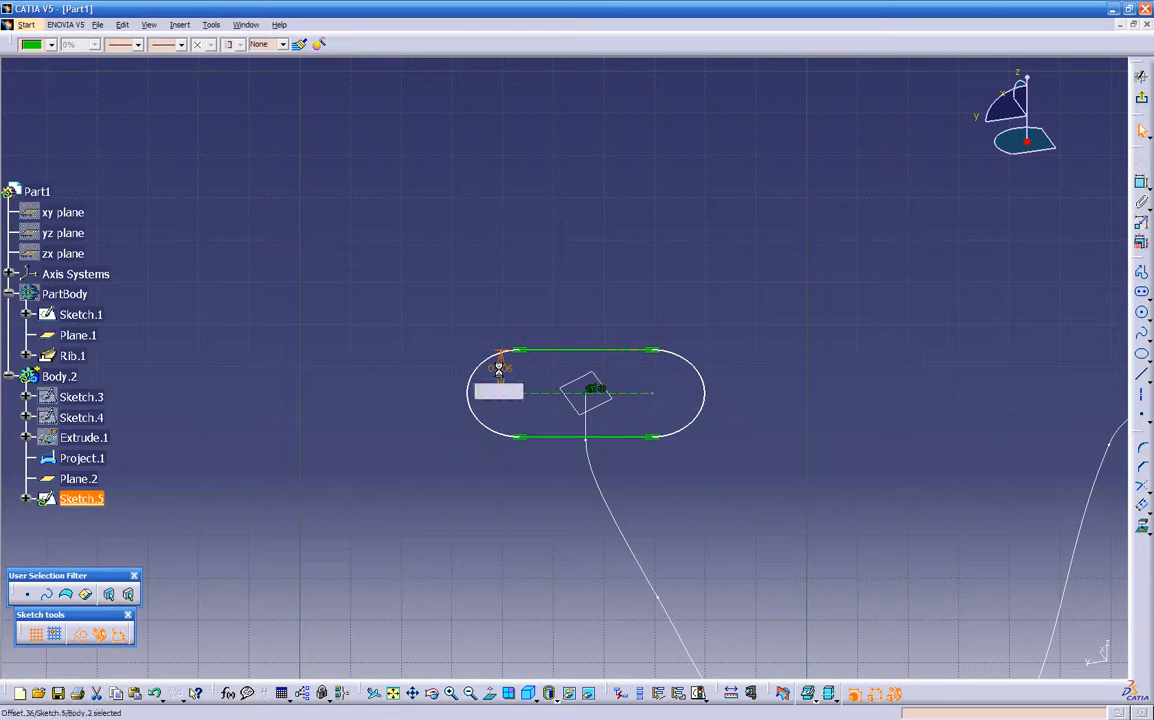
left_click_drag(503, 377, 509, 273)
left_click_drag(951, 607, 879, 600)
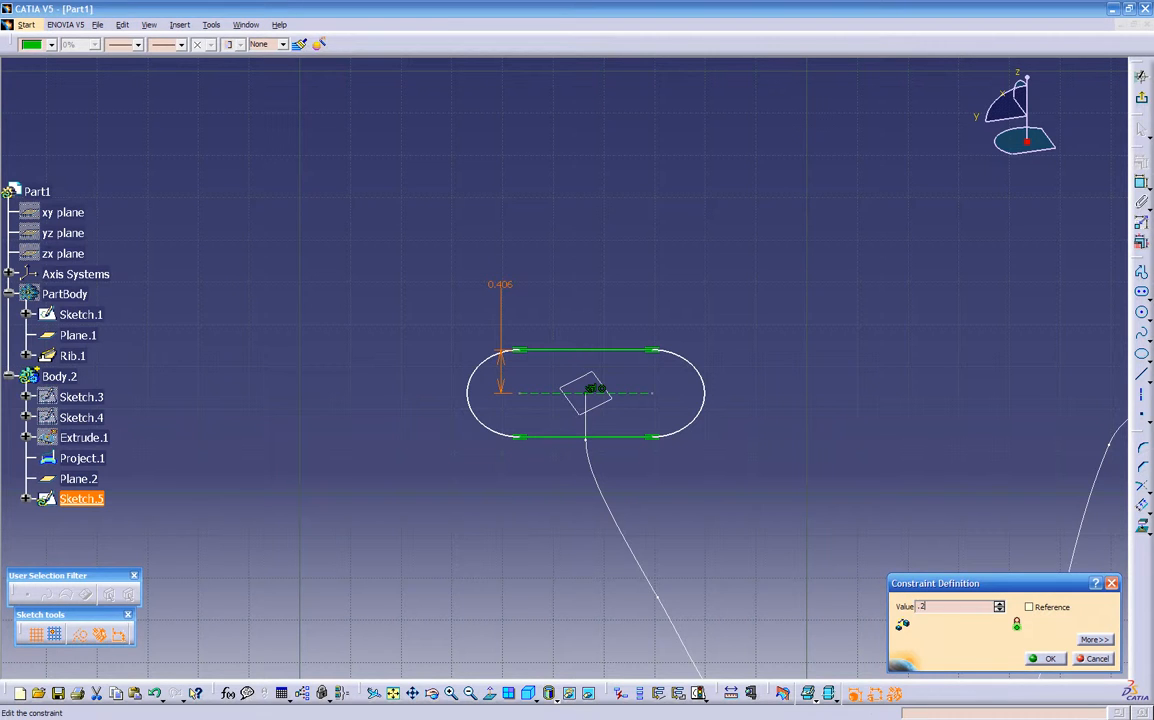
type("0.2")
key("Return")
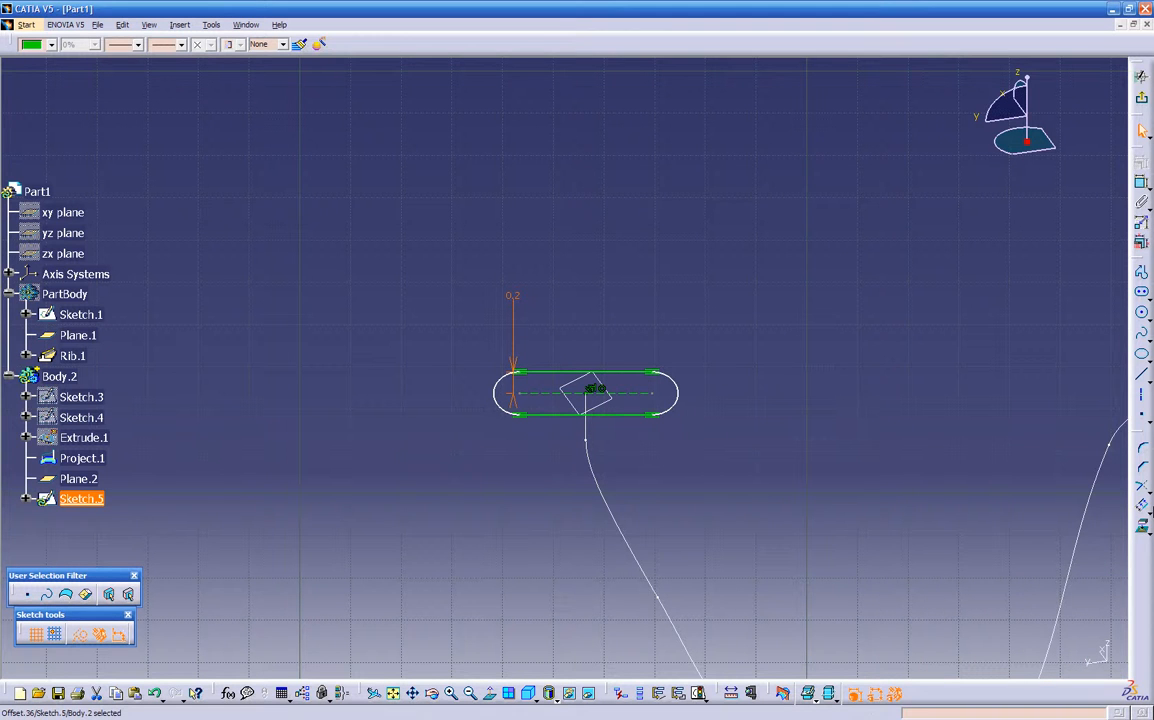
Step: Dimension the distance between the elongated profile's two arc centres and set it to 0.5 in
left_click(654, 395)
left_click(994, 249)
left_click(1141, 183)
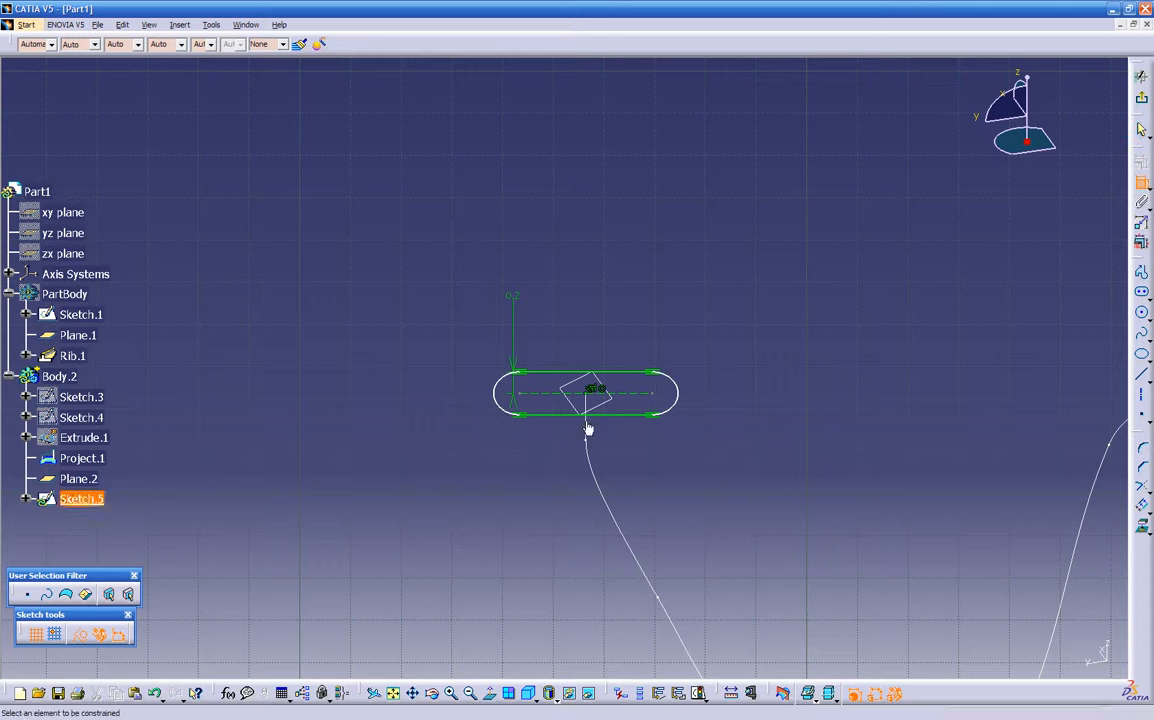
left_click(654, 396)
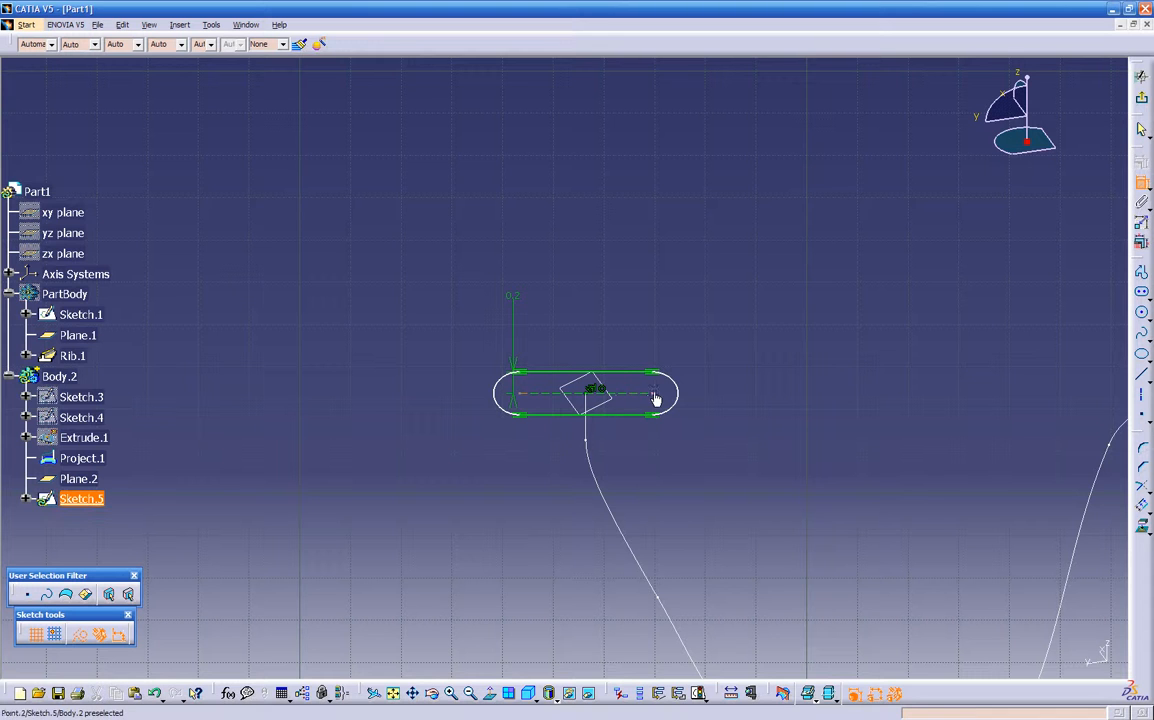
left_click(527, 399)
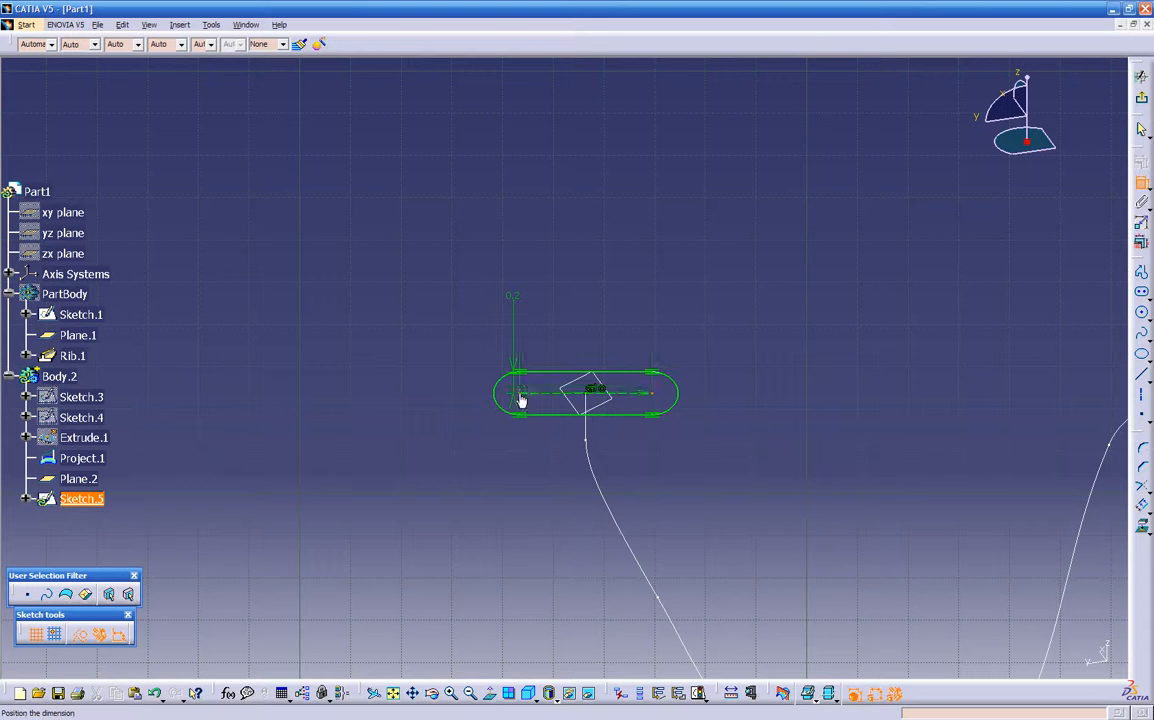
left_click(584, 257)
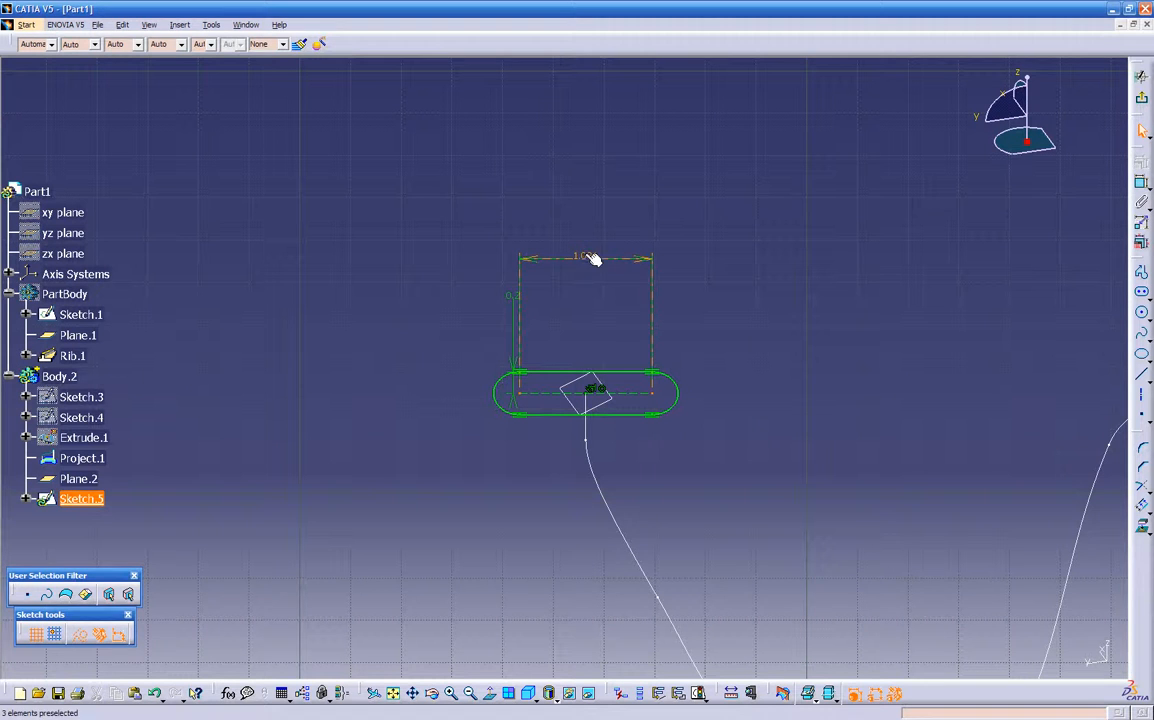
double_click(590, 259)
type("0.5")
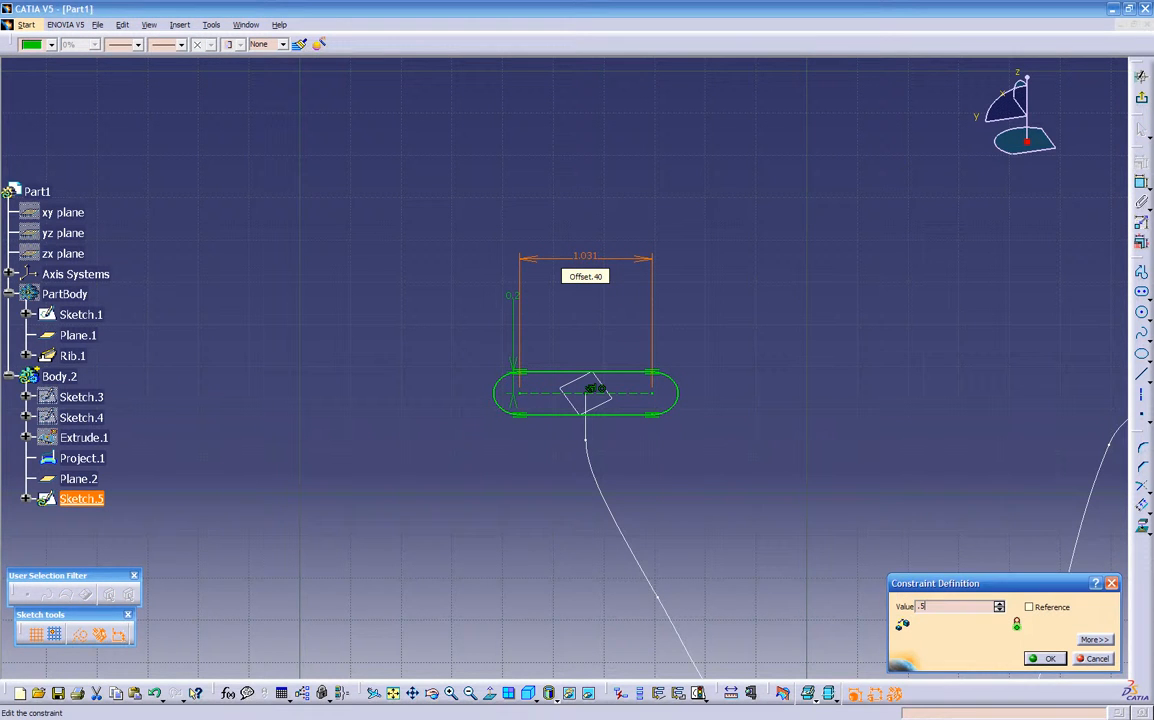
key("Return")
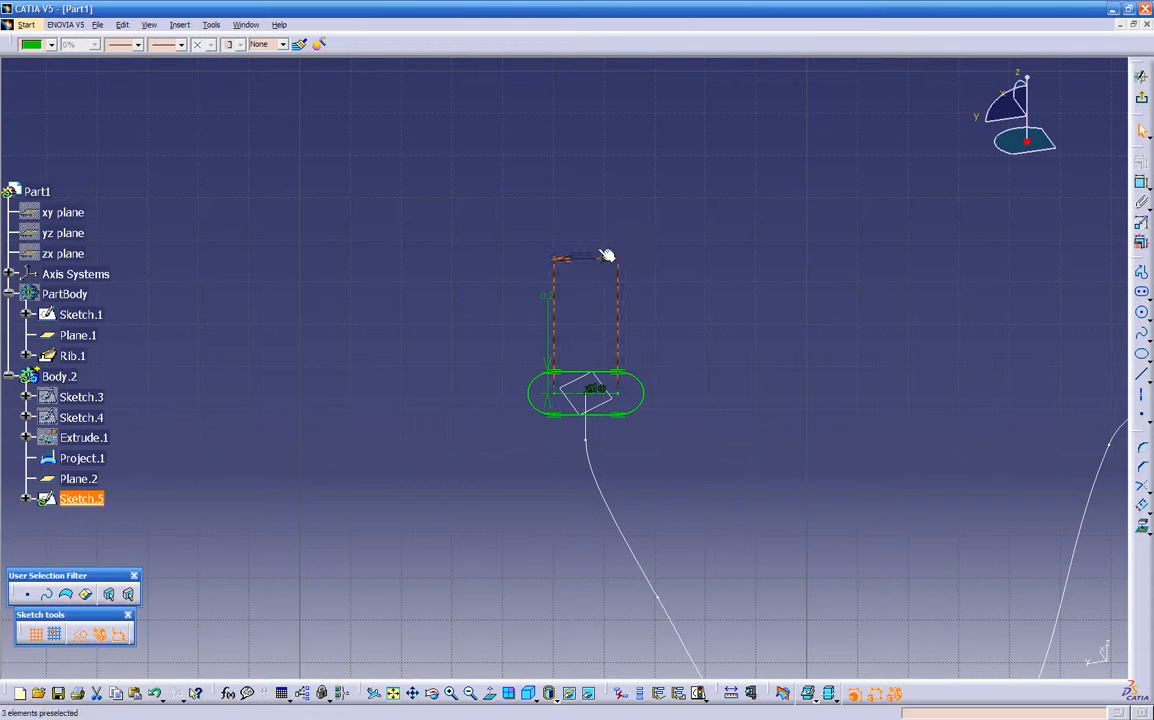
left_click(690, 322)
Step: Sketch a slanted elongated hole in construction geometry beside the profile, with a radius of about 0.39 in
middle_click_drag(741, 402, 677, 400)
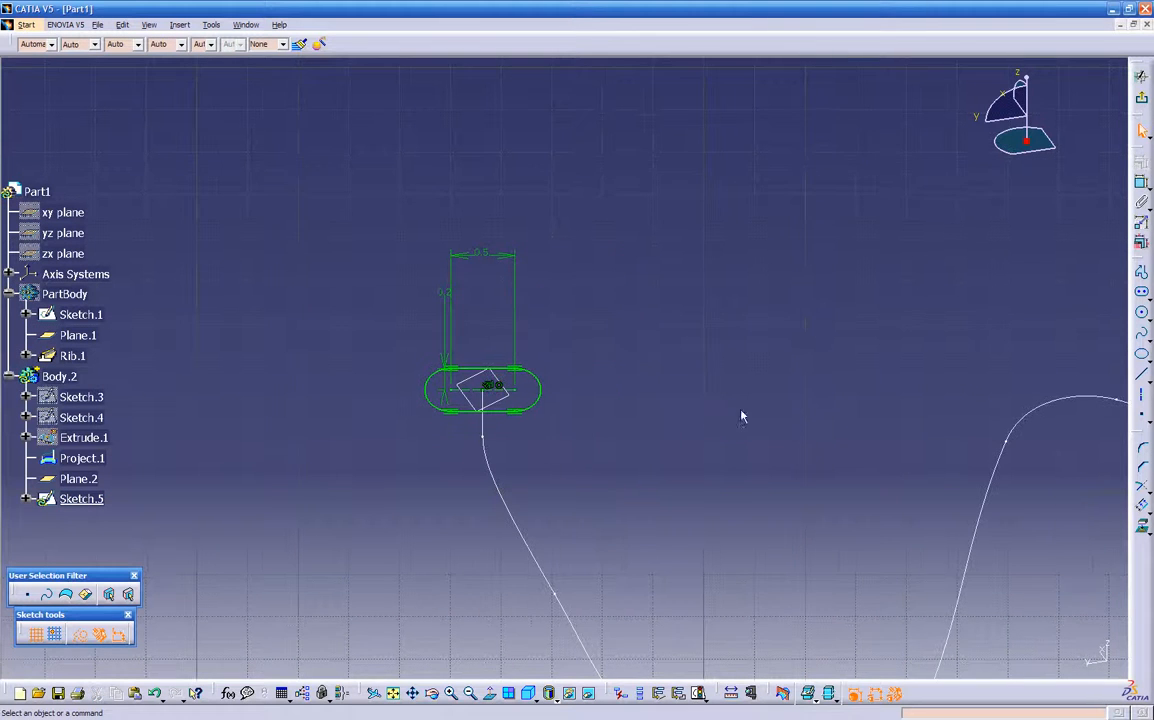
left_click(1142, 292)
left_click(714, 234)
left_click(762, 300)
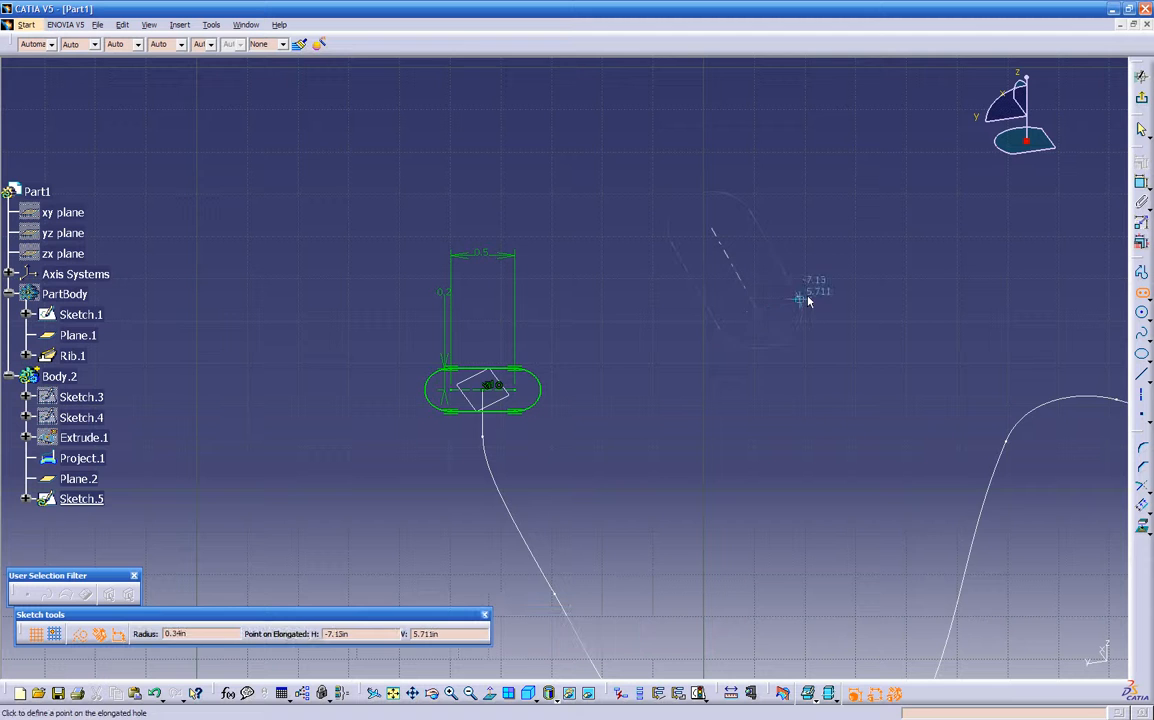
left_click(806, 296)
left_click(714, 423)
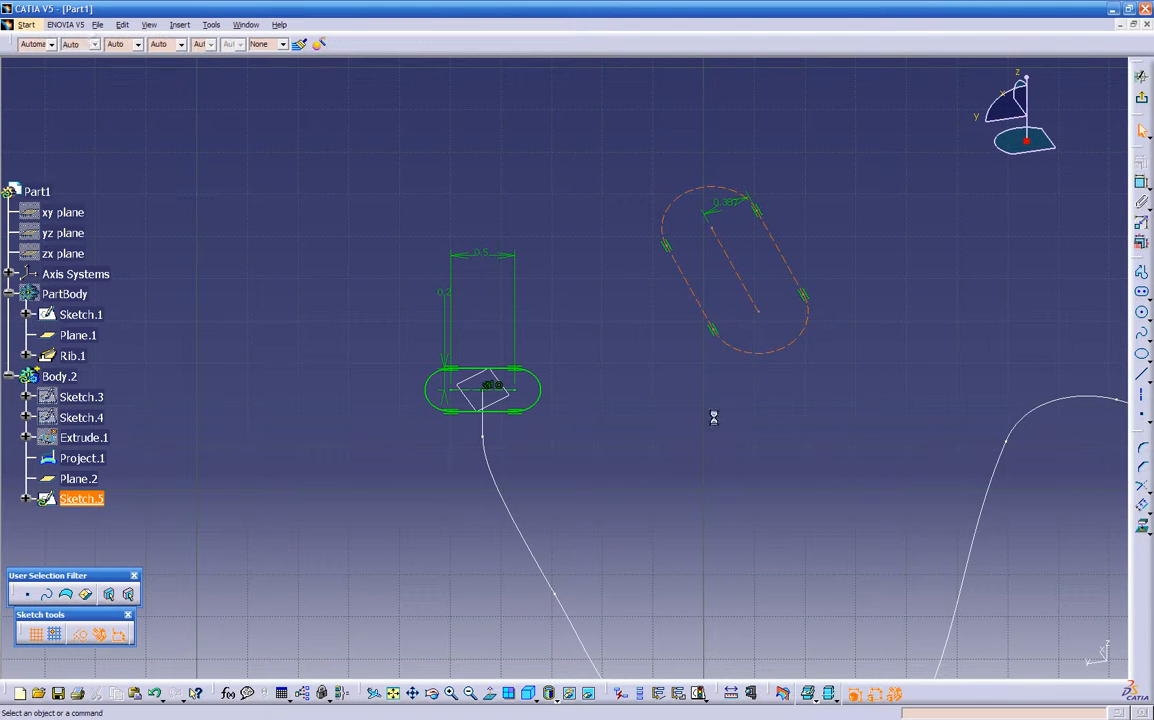
Step: Offset the four outline edges of the slanted elongated hole outward by 0.3 in
left_click(766, 230)
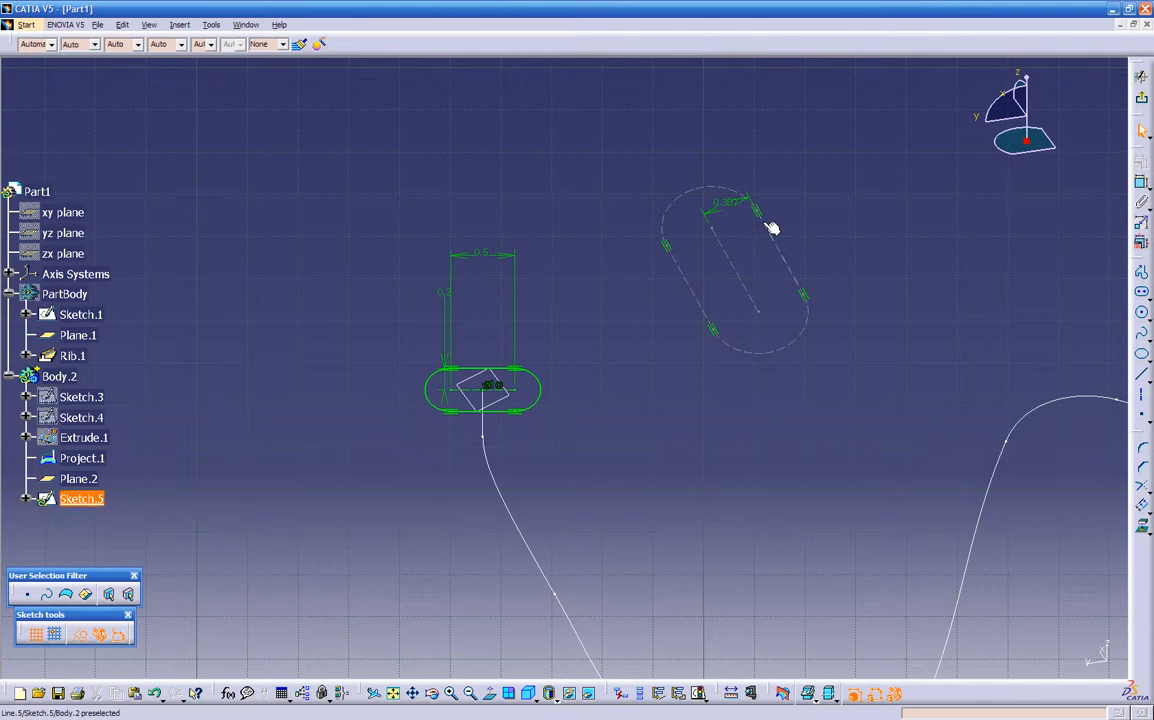
left_click(710, 193, "ctrl")
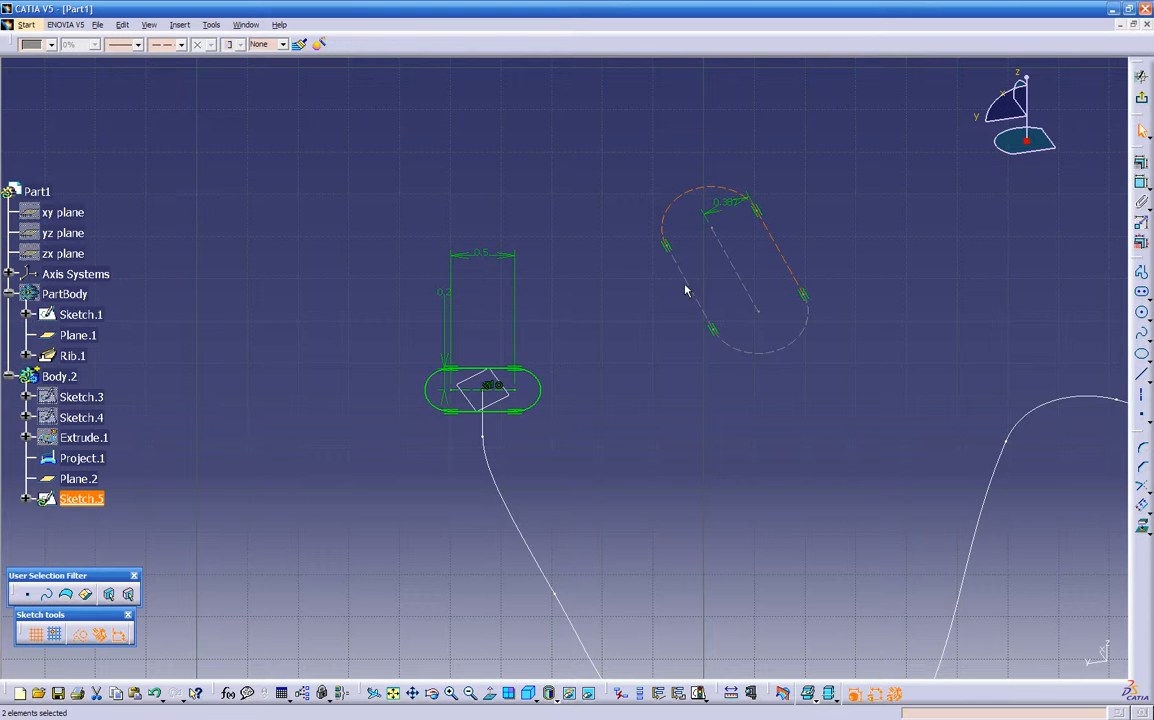
left_click(687, 284, "ctrl")
left_click(796, 344, "ctrl")
left_click(1142, 506)
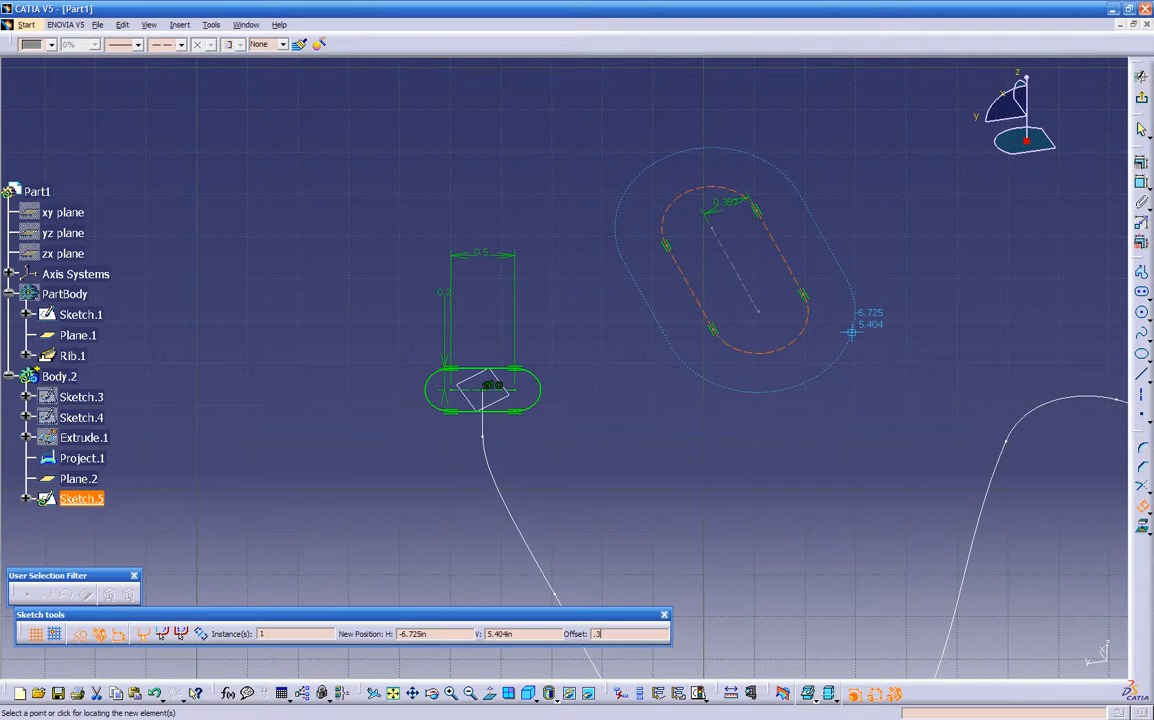
left_click(853, 327)
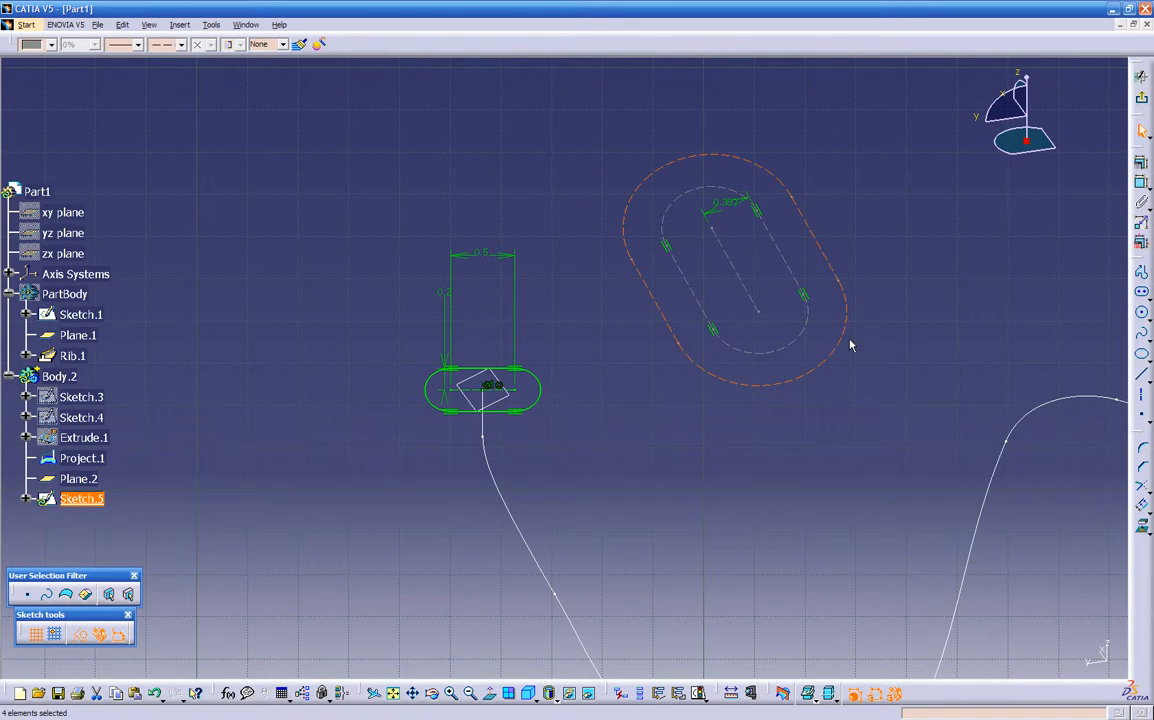
Step: Delete the slanted elongated construction hole together with its offset outline
left_click(835, 401)
mouse_move(591, 125)
left_mouse_down()
mouse_move(860, 442)
mouse_move(837, 437)
left_mouse_up()
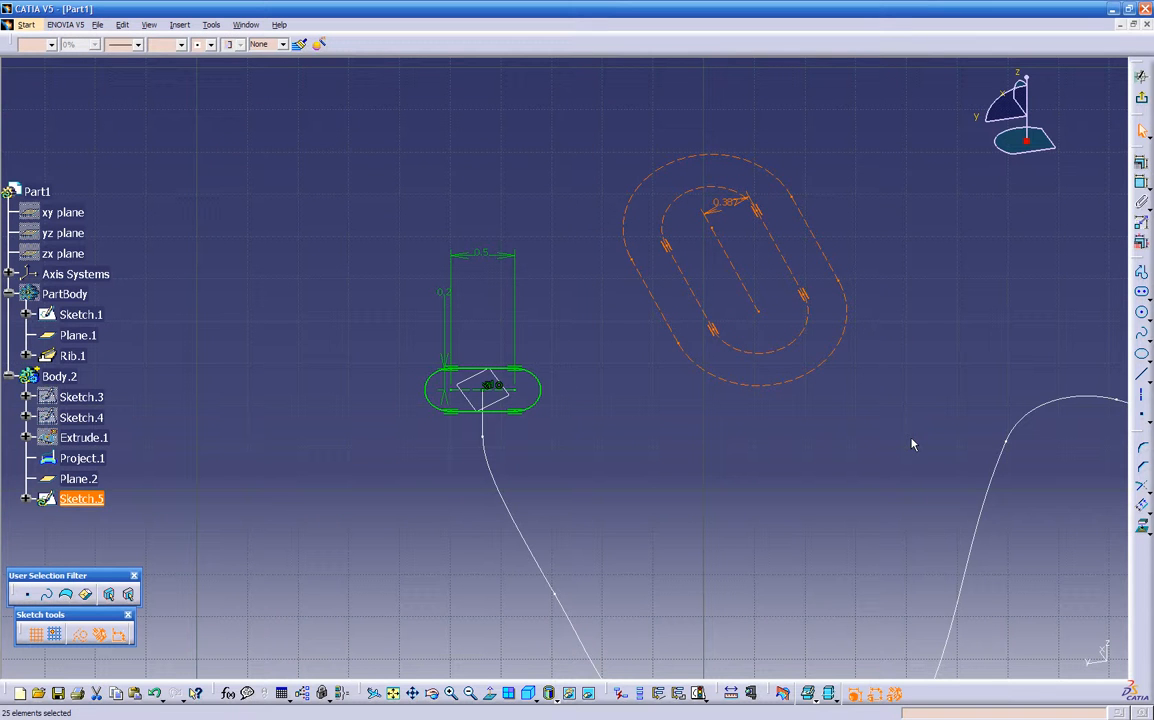
key("Delete")
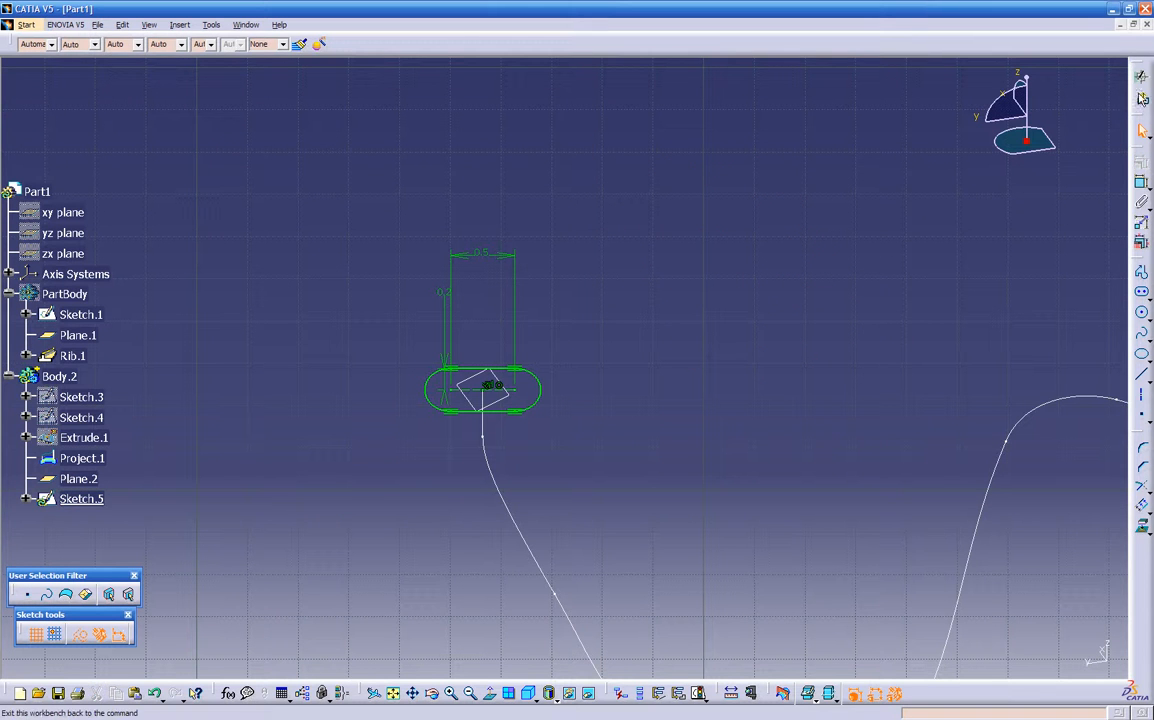
Step: Exit the sketch and sweep the elongated profile as a rib along the projected curve with Keep angle profile control
left_click(1141, 76)
mouse_move(734, 368)
middle_mouse_down()
mouse_move(680, 453)
mouse_move(551, 460)
middle_mouse_up()
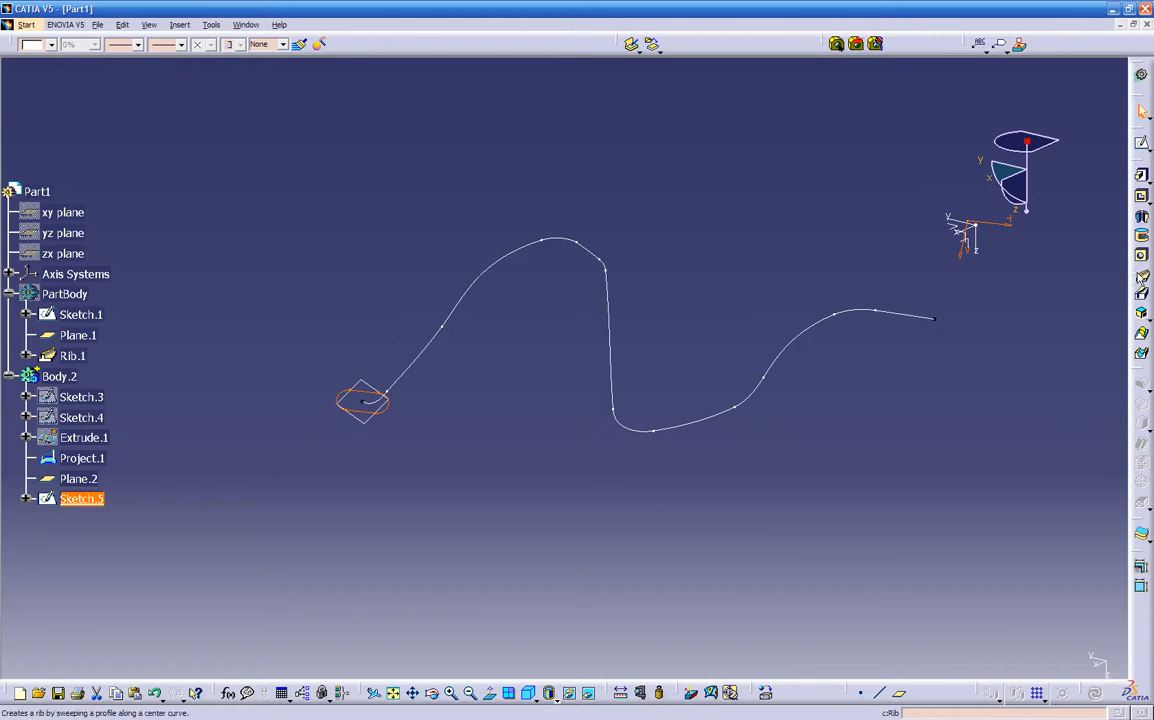
left_click(1141, 277)
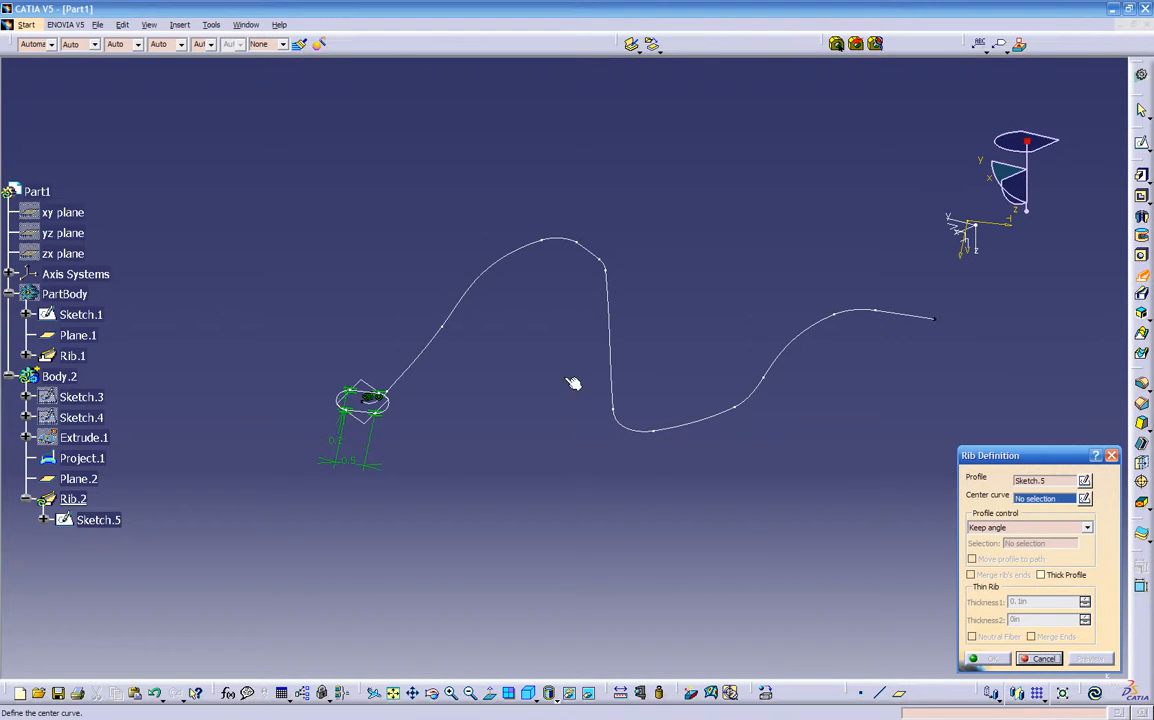
left_click(612, 348)
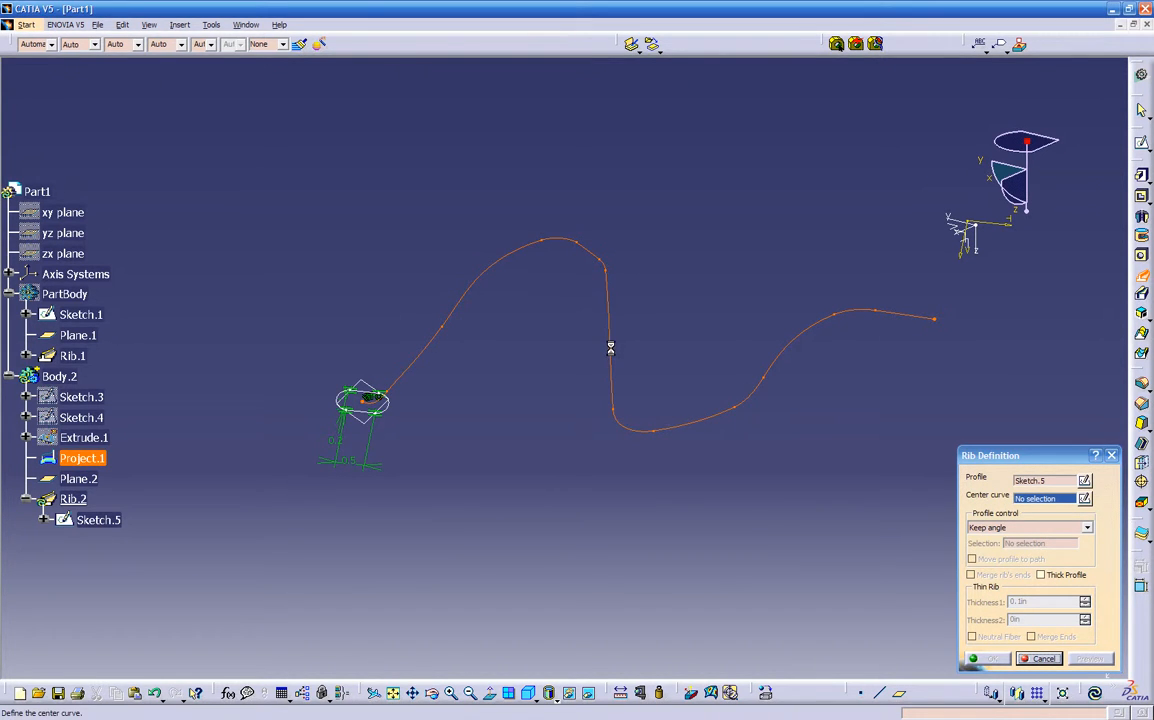
middle_click_drag(629, 492, 521, 478)
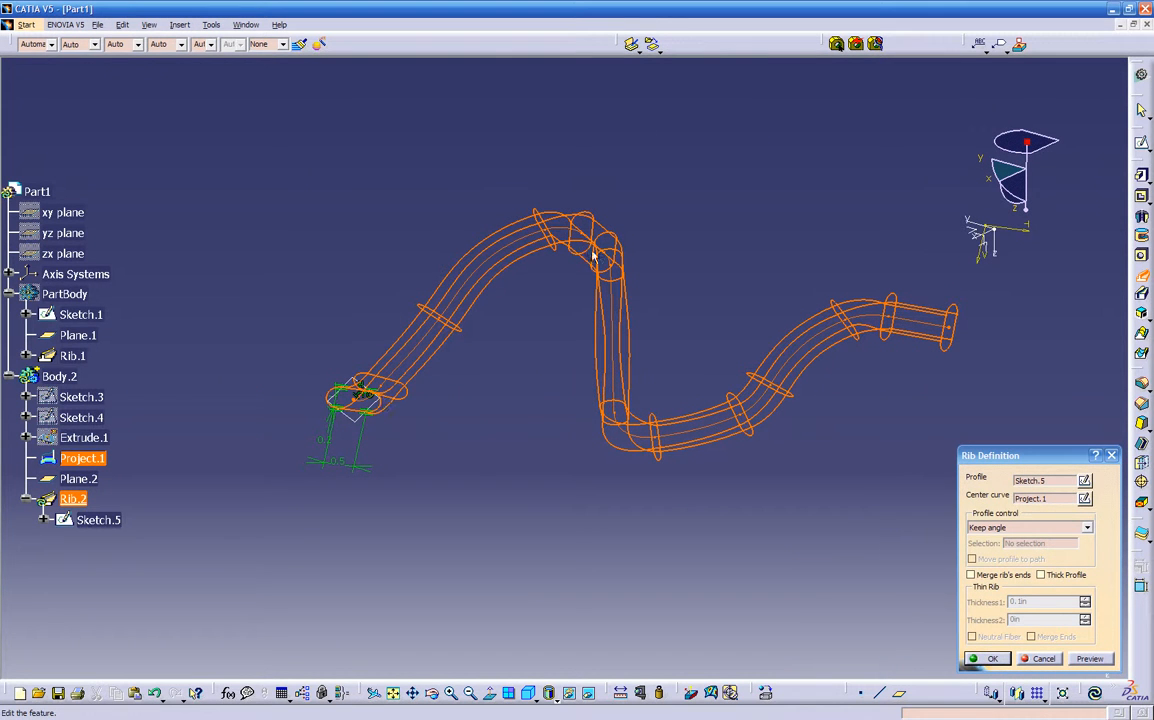
left_click(1000, 659)
middle_click_drag(639, 440, 735, 556)
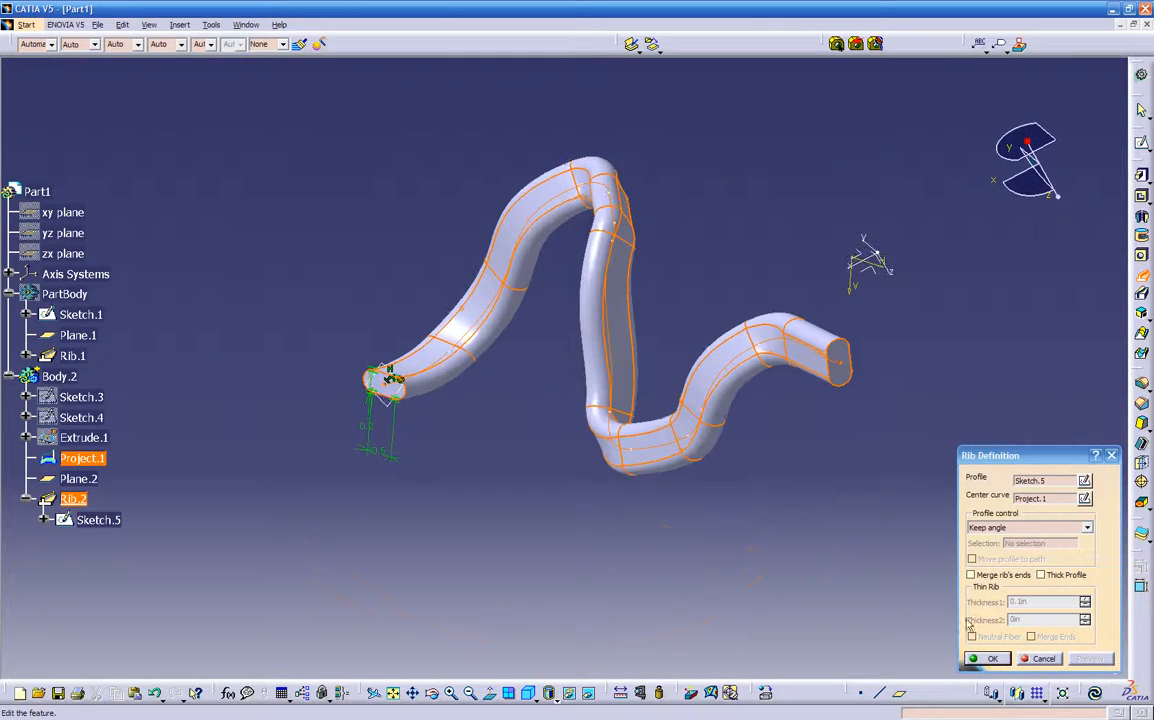
Step: Make the rib a thick profile with a 0.1 in wall, trying Neutral Fiber and switching that option off again
left_click(1041, 575)
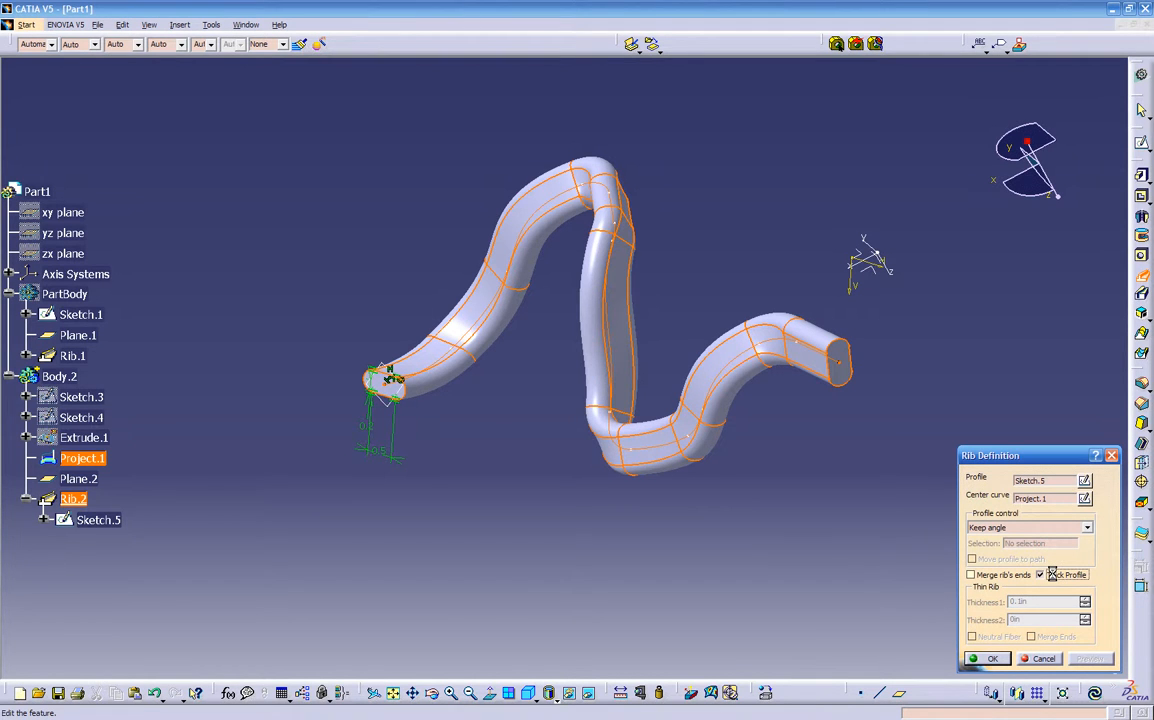
middle_click_drag(852, 505, 746, 505)
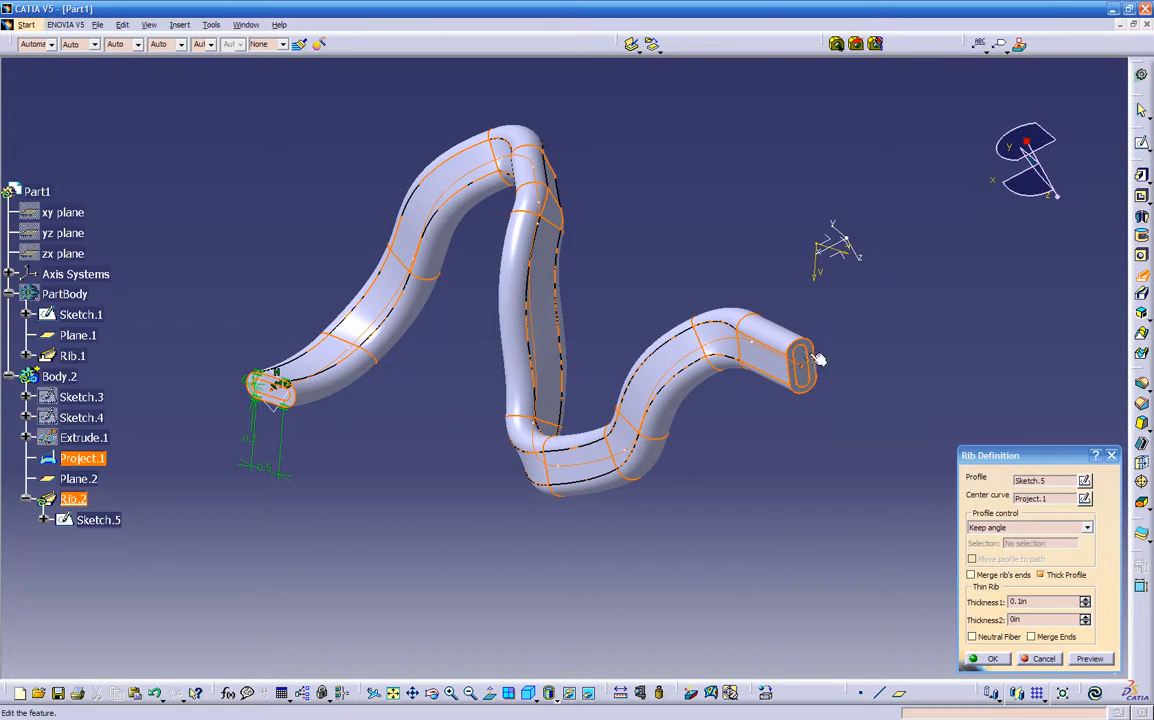
left_click(984, 638)
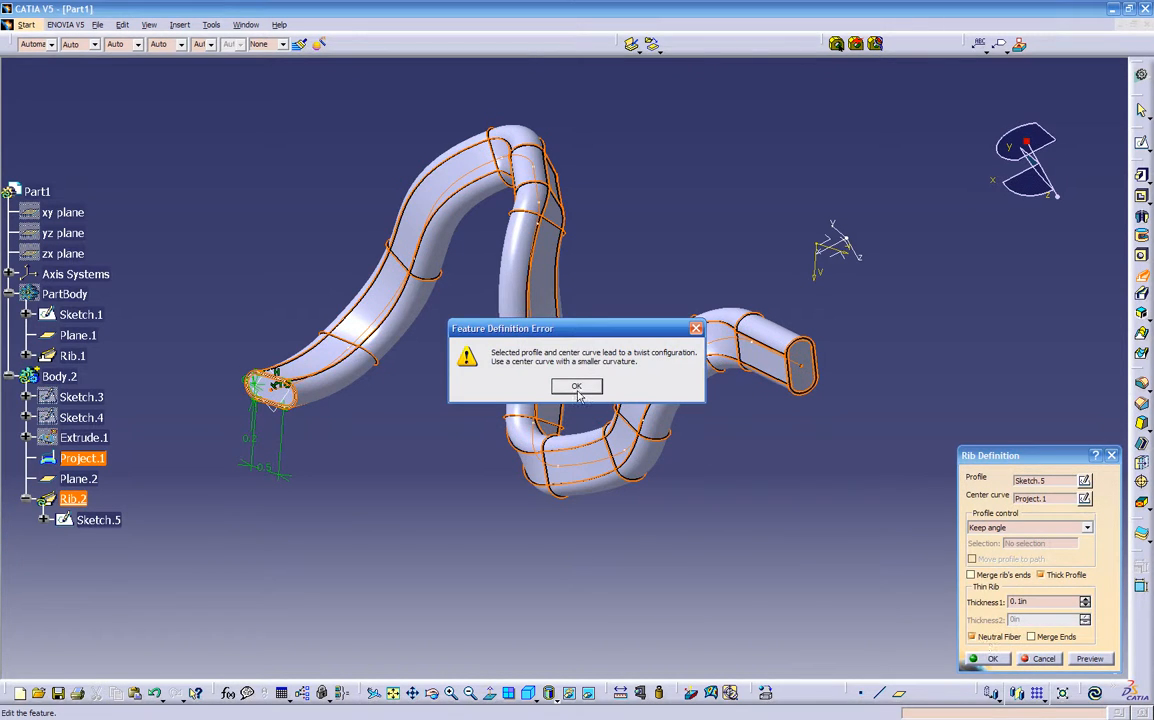
left_click(578, 392)
left_click(976, 636)
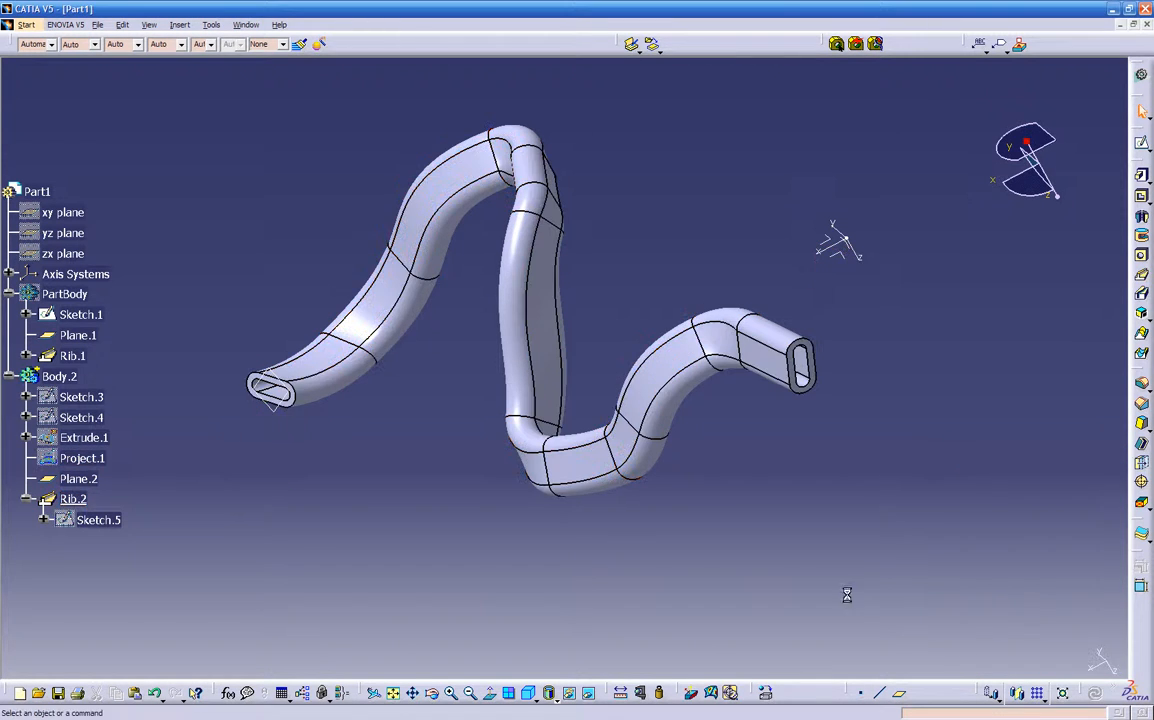
Step: Examine the hollow tube from several angles, showing PartBody beside it for comparison and hiding it again
middle_click_drag(702, 581, 840, 415)
middle_click_drag(538, 395, 460, 415)
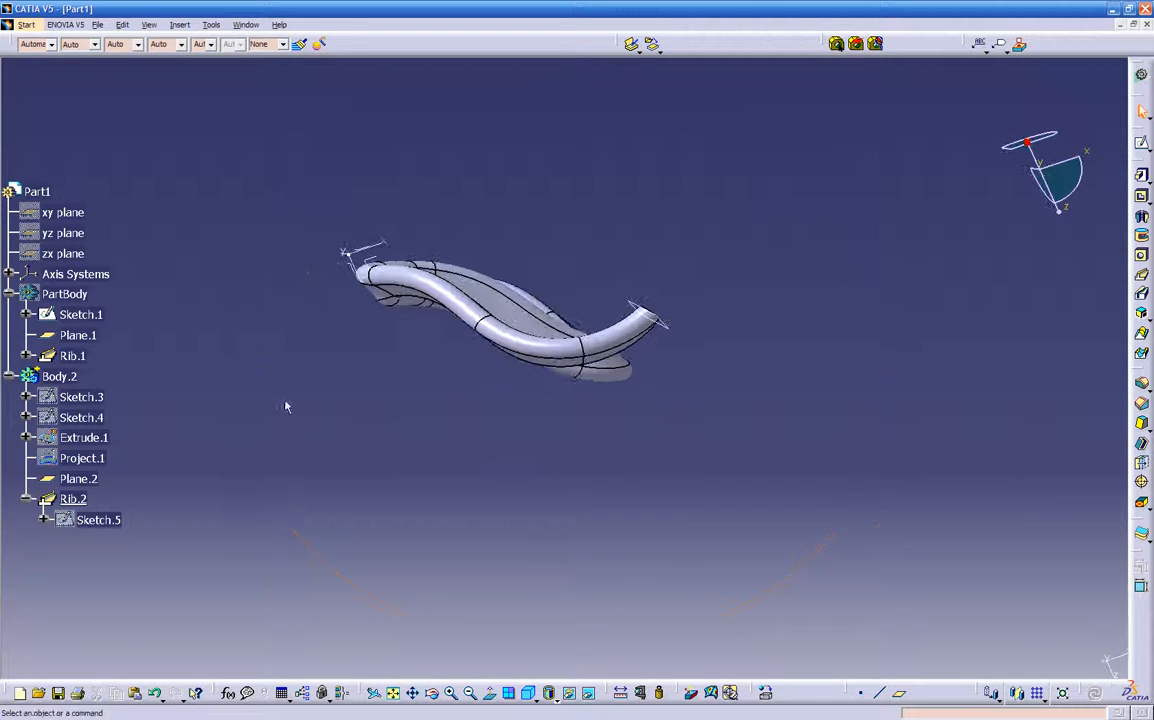
right_click(84, 298)
left_click(110, 337)
middle_click_drag(304, 392, 514, 348)
scroll(514, 348, "down", 1)
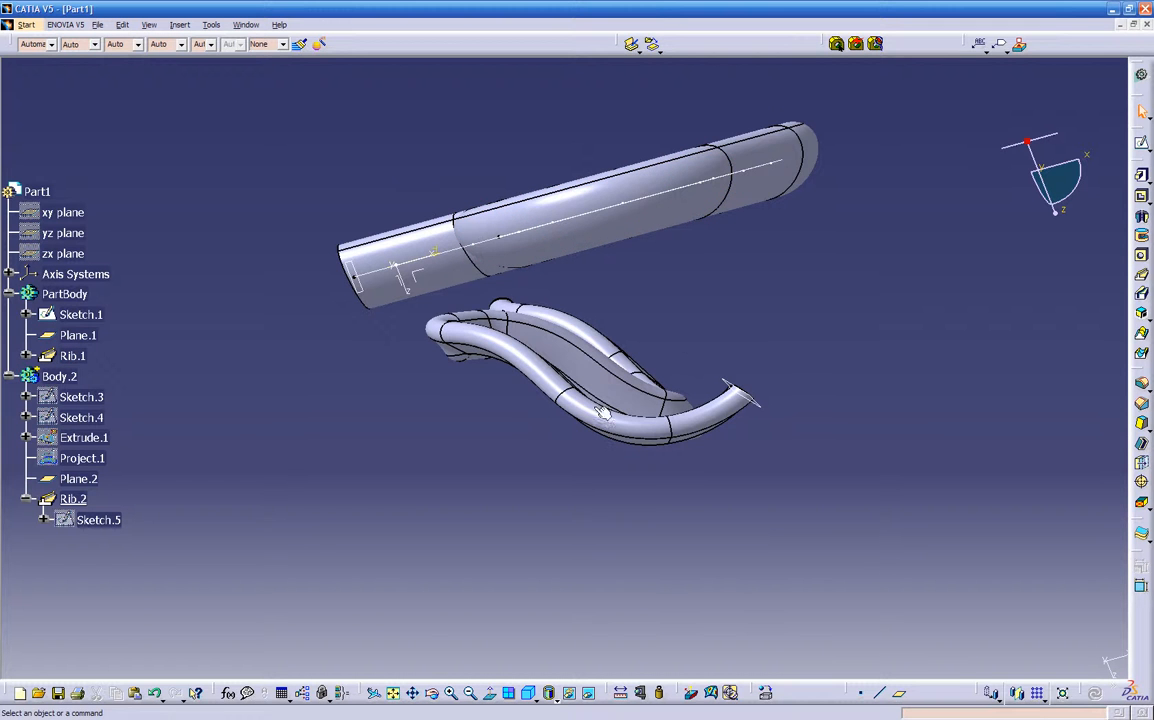
middle_click_drag(533, 420, 520, 490)
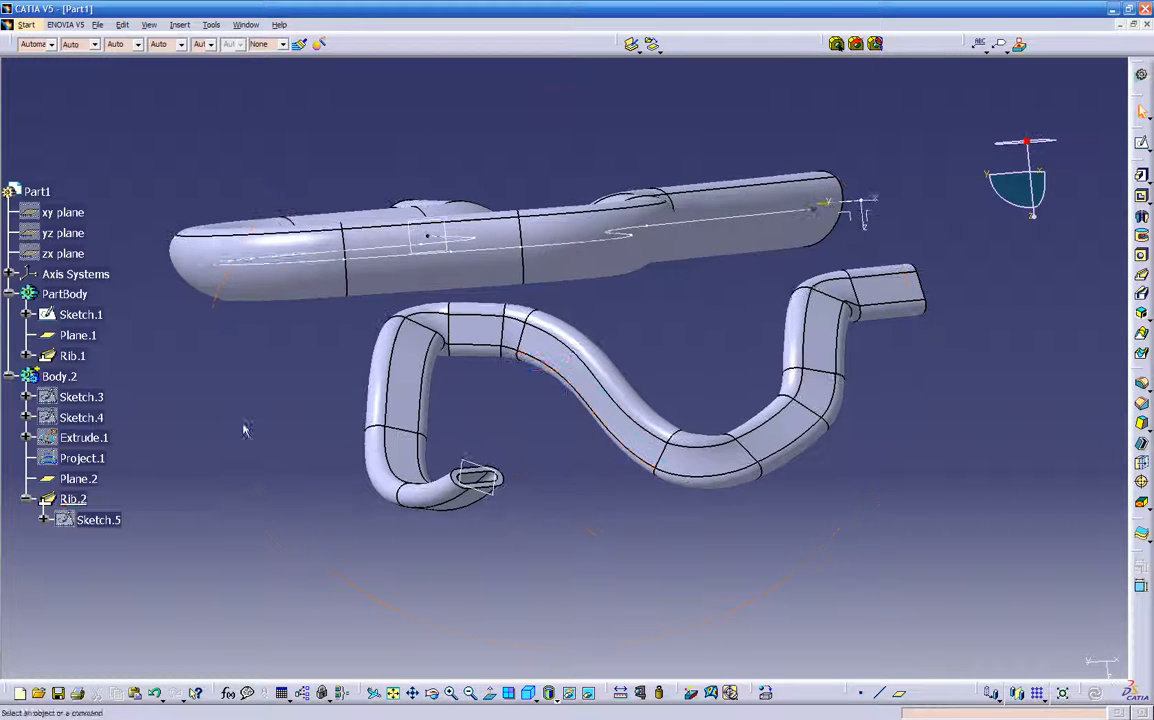
right_click(65, 294)
left_click(95, 340)
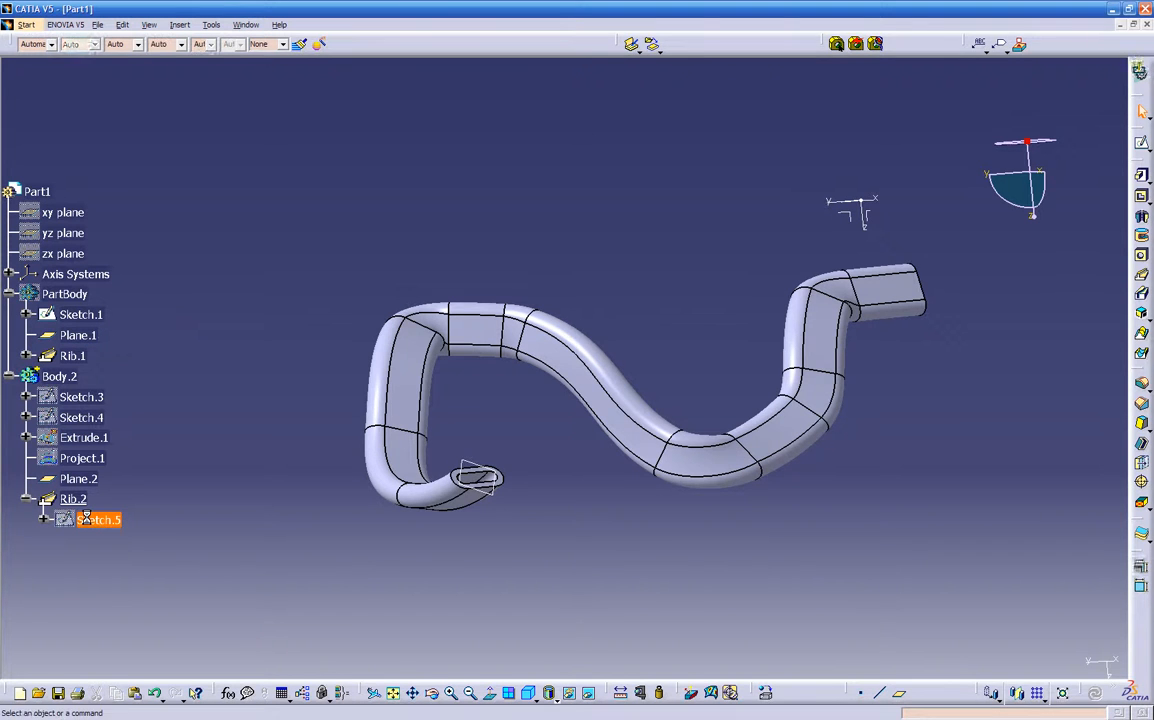
Step: Reopen the rib's profile sketch and delete the elongated profile with its dimensions
double_click(93, 521)
left_click(531, 490)
mouse_move(531, 490)
middle_mouse_down()
mouse_move(546, 443)
mouse_move(518, 422)
middle_mouse_up()
middle_click_drag(344, 349, 611, 416)
left_click_drag(542, 286, 805, 479)
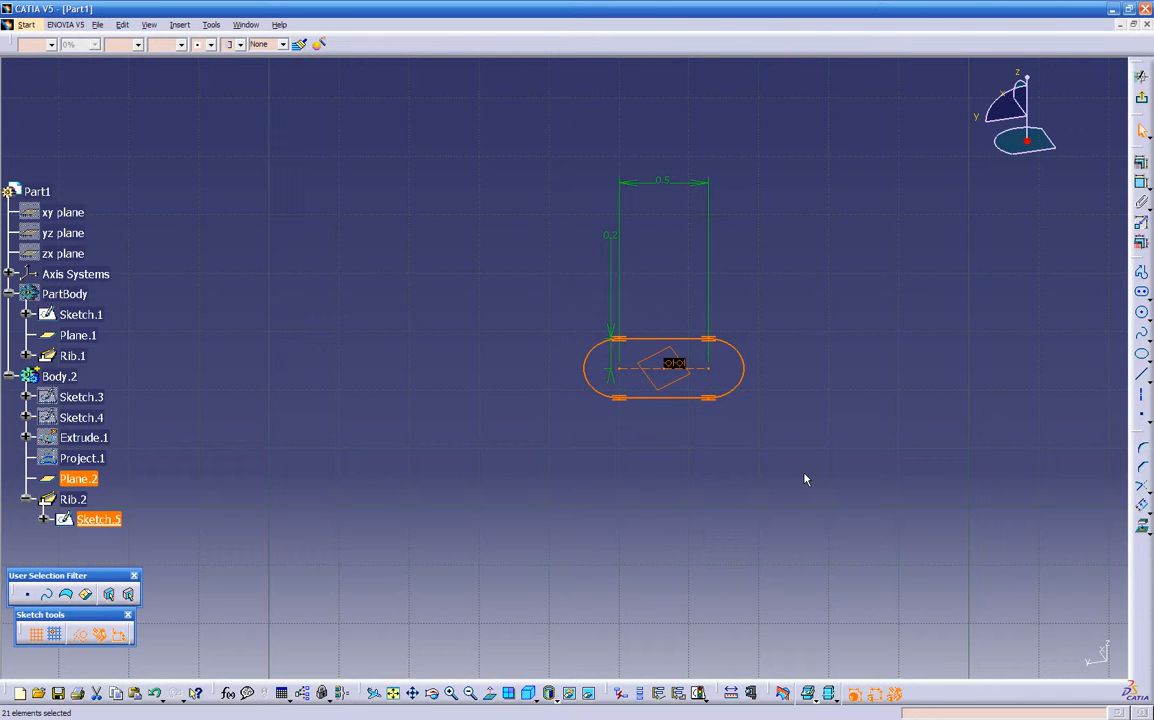
key("Delete")
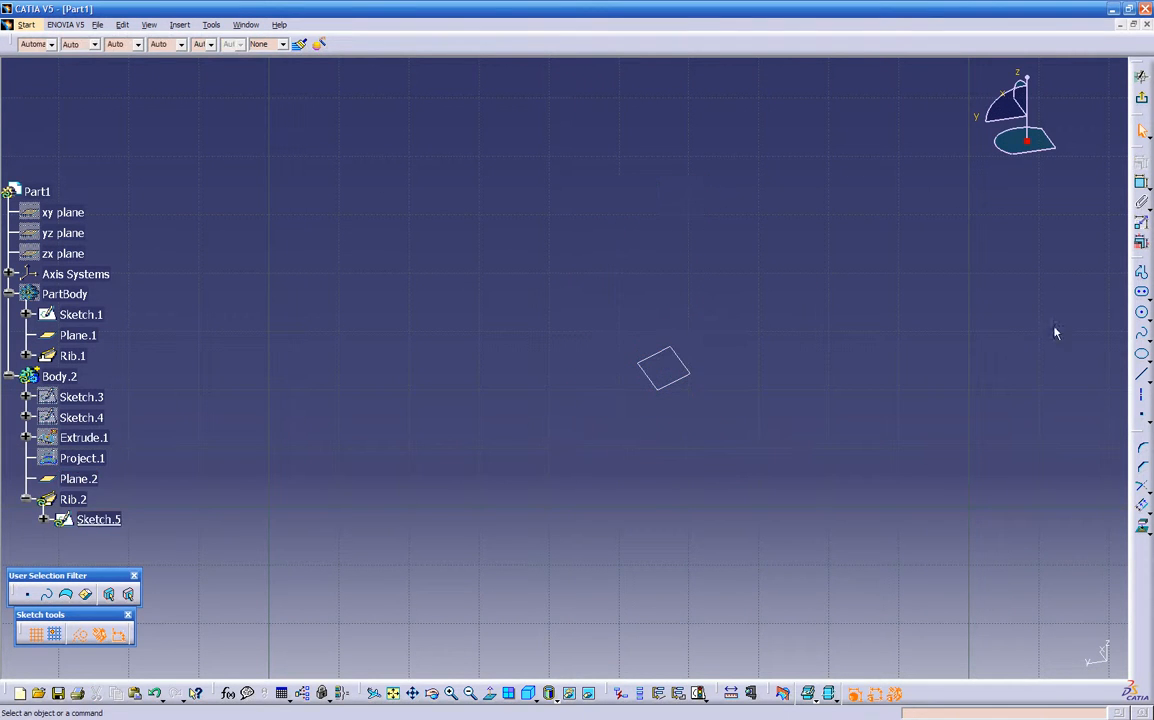
Step: Sketch a circle with a radius of about 0.41 in around the plane marker and convert it to standard geometry
left_click(1143, 315)
left_click(665, 370)
left_click(686, 432)
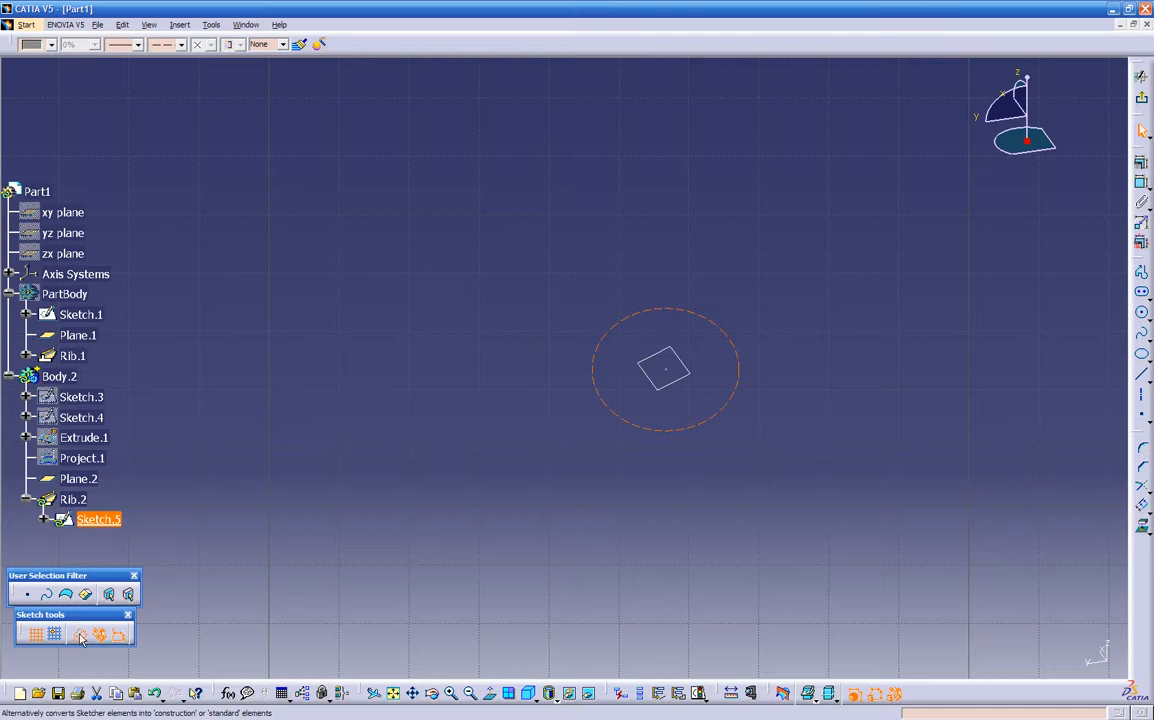
left_click(479, 463)
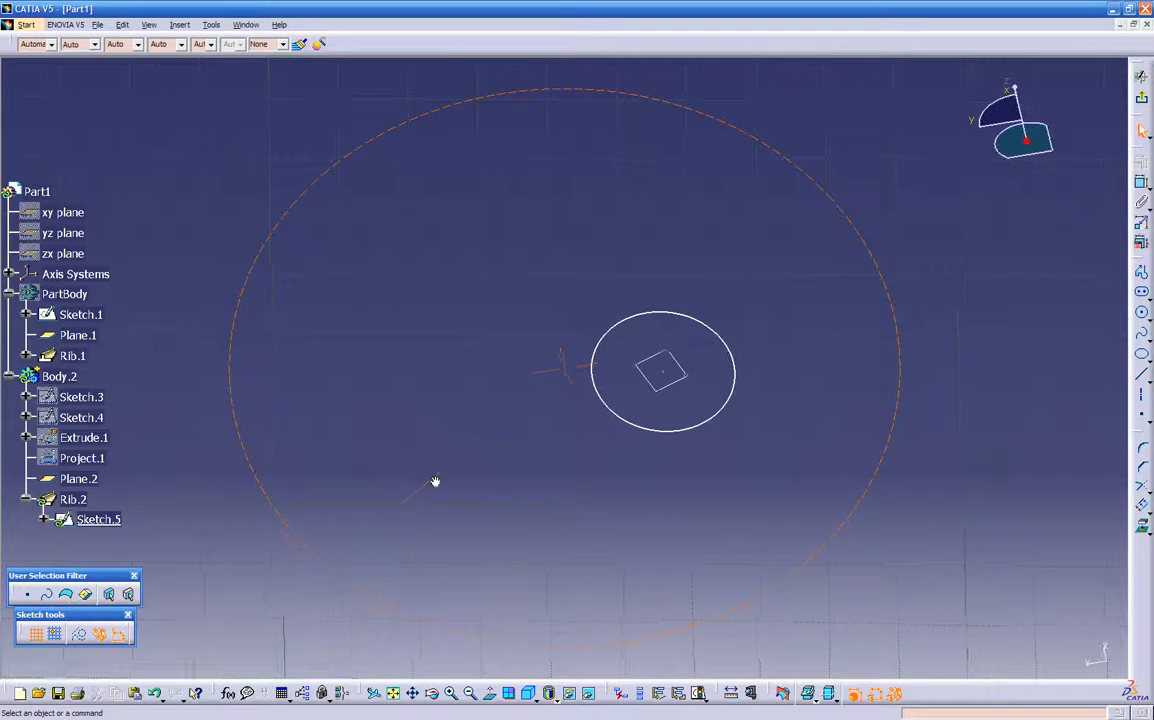
Step: Show the projected curve and constrain the circle's centre coincident with the curve's end point
right_click(90, 460)
left_click(125, 484)
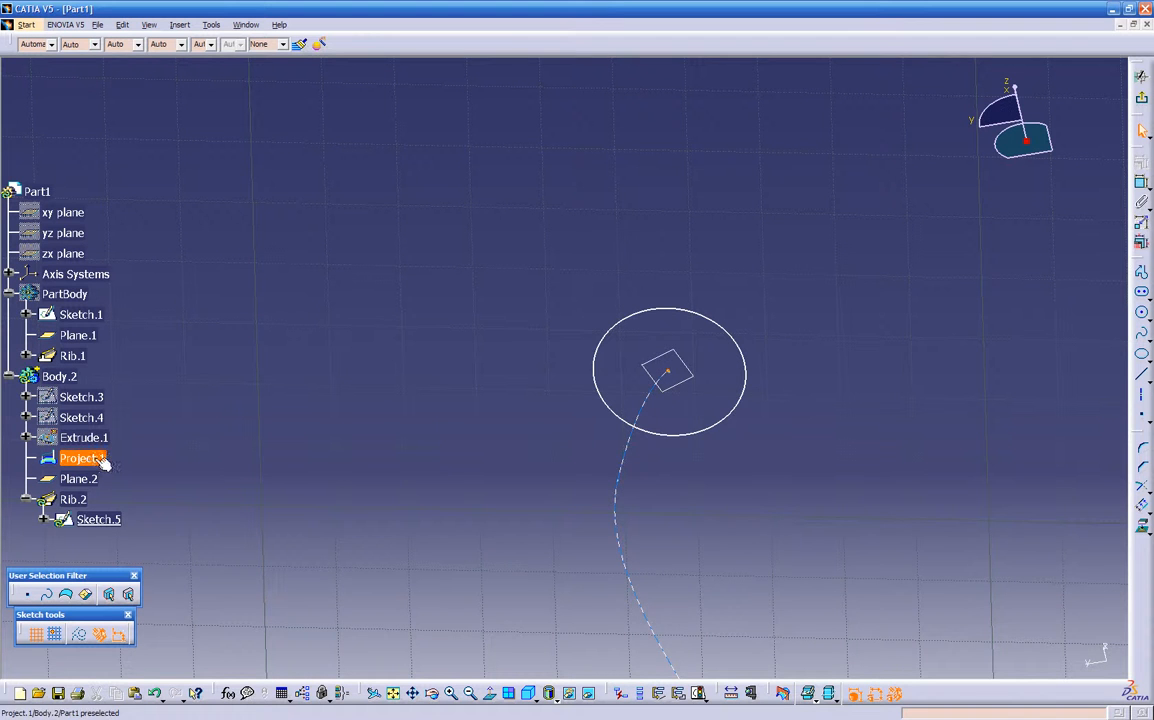
middle_click_drag(476, 407, 590, 389, "ctrl")
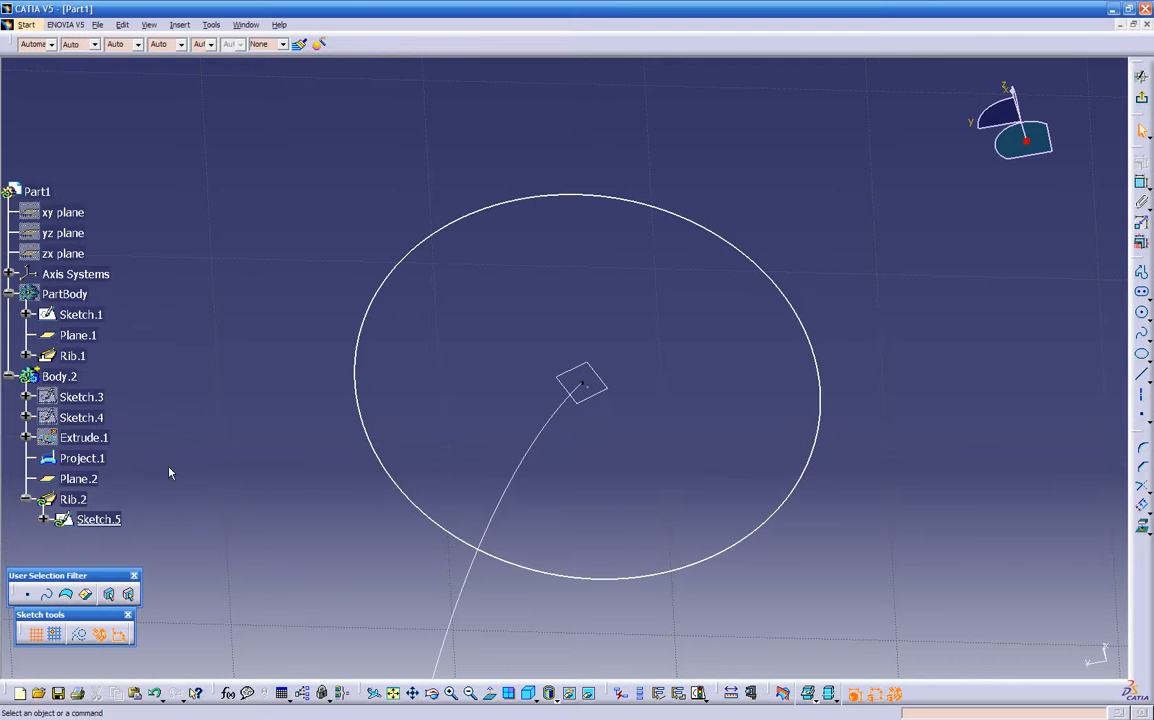
left_click(589, 391)
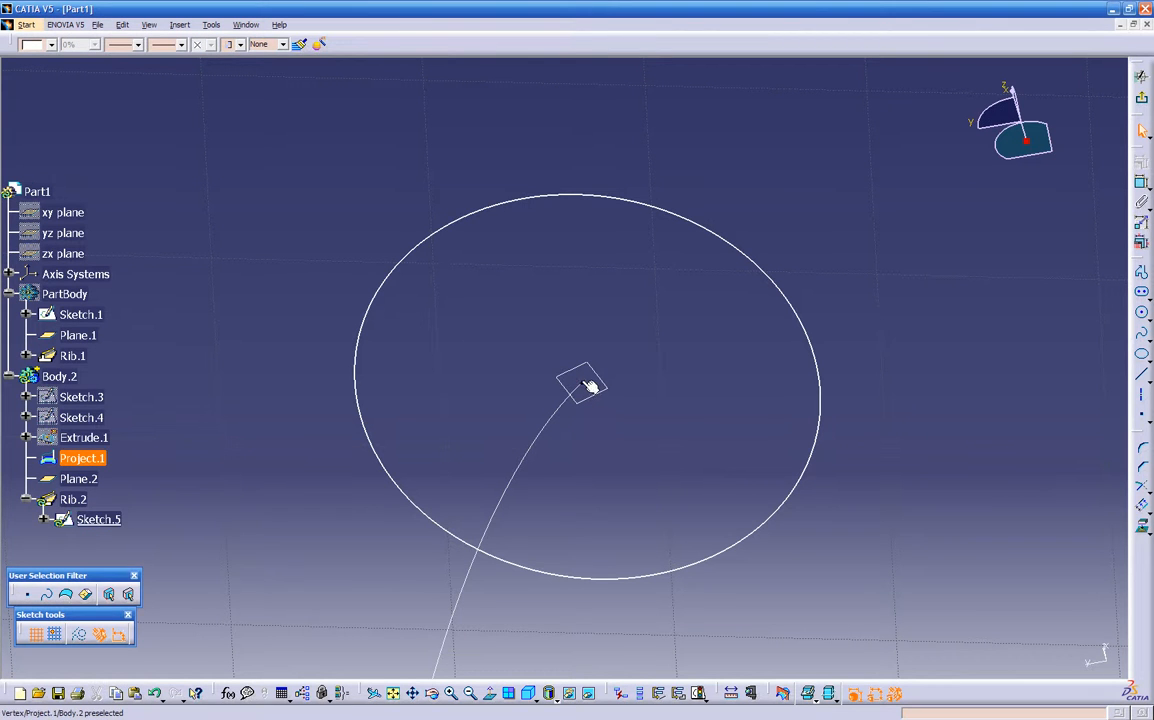
left_click(590, 390, "ctrl")
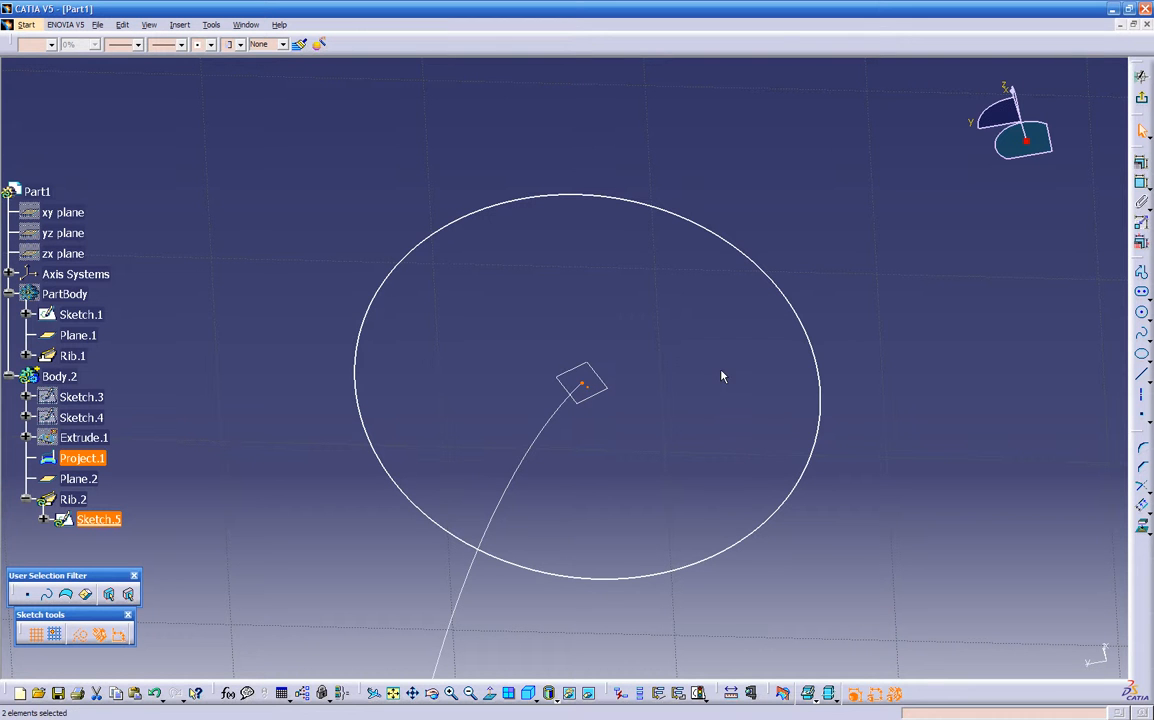
left_click(1141, 182)
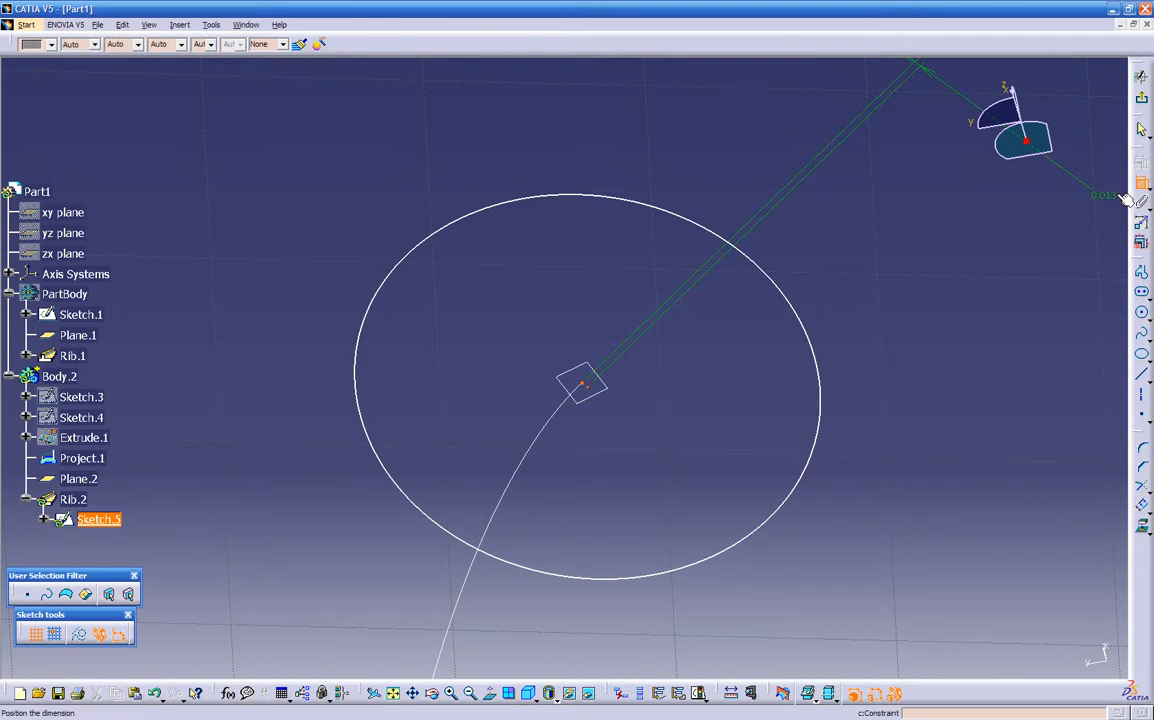
right_click(887, 249)
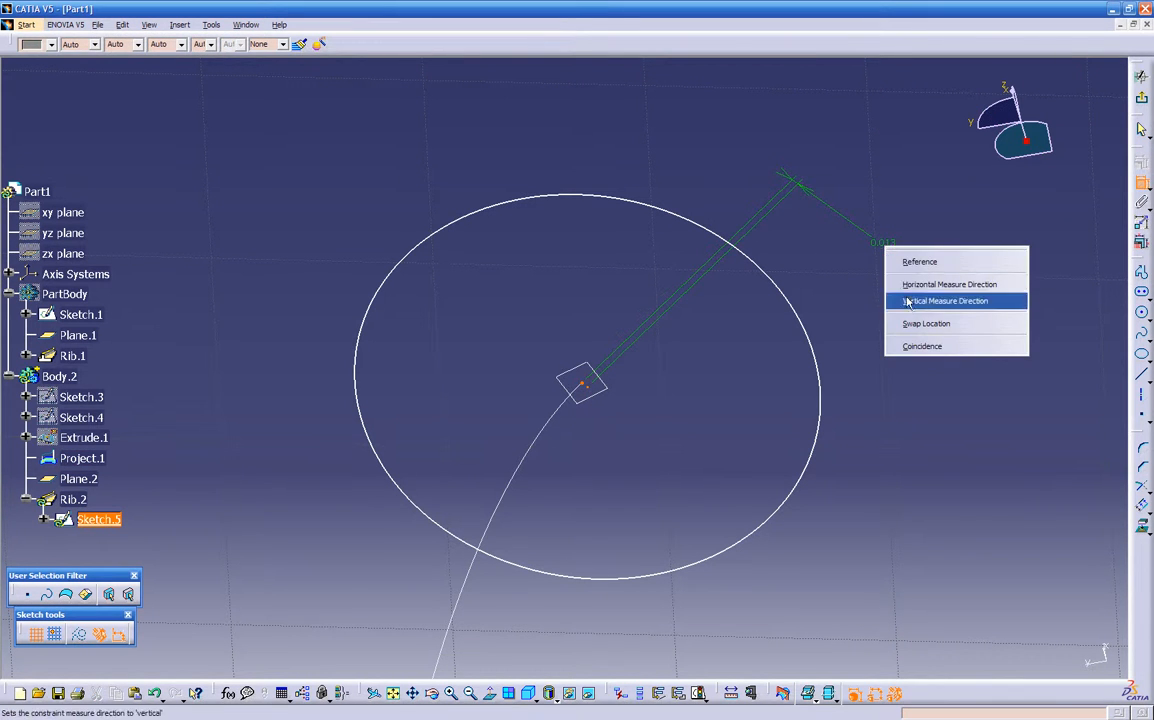
left_click(920, 347)
middle_click_drag(721, 350, 758, 374, "ctrl")
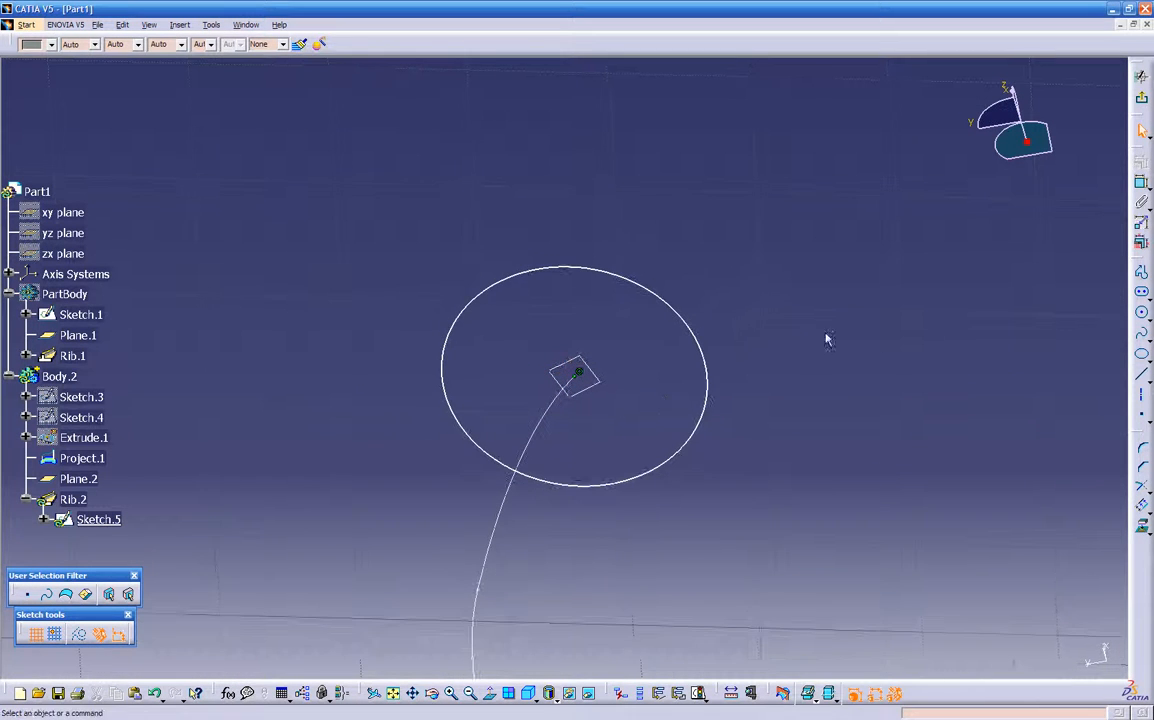
Step: Exit the profile sketch to rebuild the rib as a round hollow tube and inspect its whole length
middle_click_drag(600, 380, 371, 519)
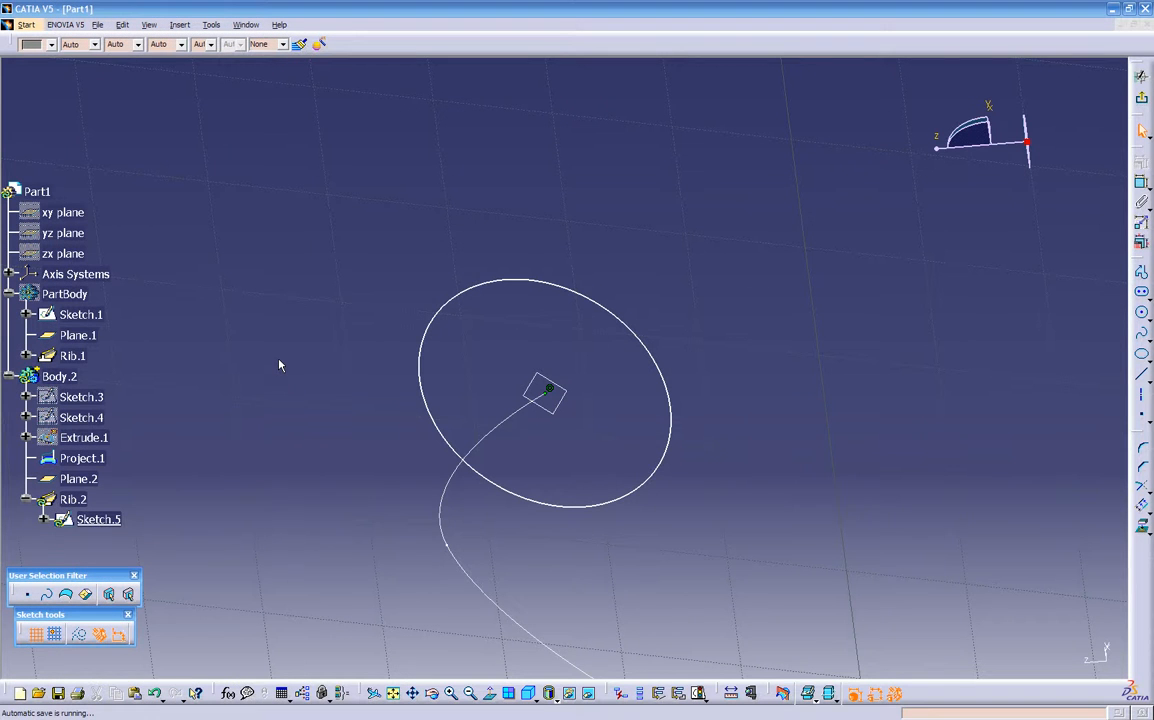
left_click(1143, 103)
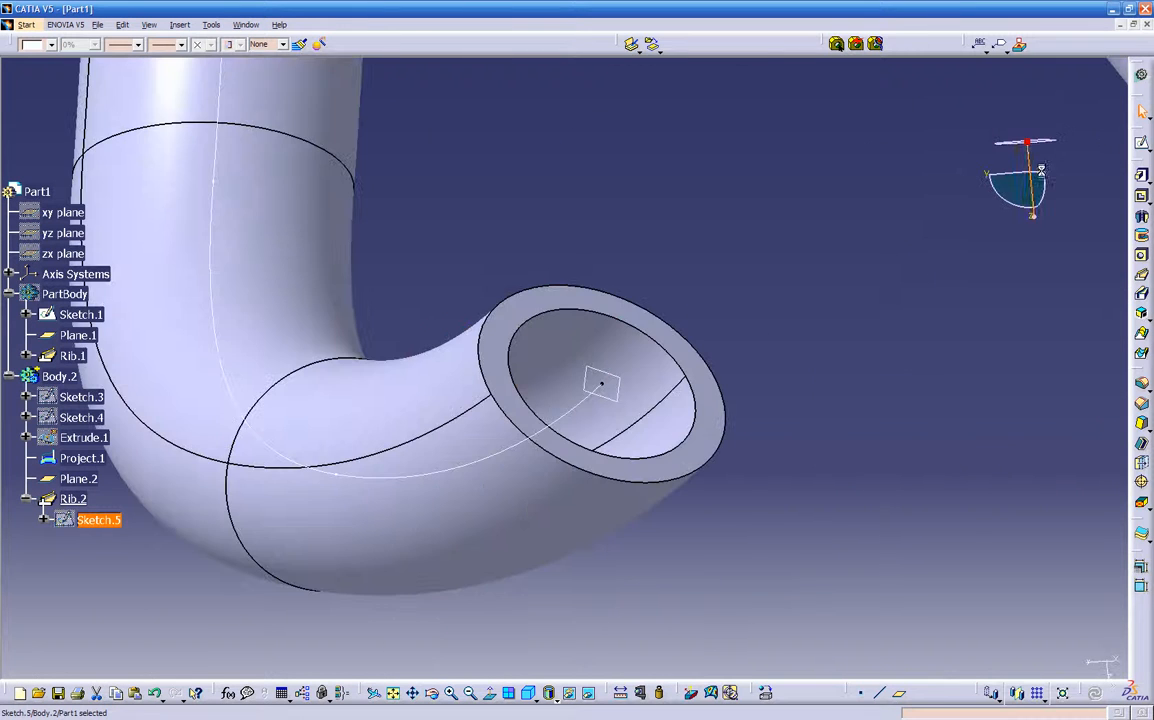
mouse_move(832, 309)
middle_mouse_down()
mouse_move(745, 428)
mouse_move(698, 543)
mouse_move(634, 417)
mouse_move(482, 473)
mouse_move(410, 428)
mouse_move(577, 422)
mouse_move(446, 474)
mouse_move(505, 479)
mouse_move(529, 448)
mouse_move(448, 479)
mouse_move(384, 477)
mouse_move(428, 474)
mouse_move(479, 411)
mouse_move(540, 445)
mouse_move(600, 458)
mouse_move(451, 482)
mouse_move(367, 415)
mouse_move(515, 337)
mouse_move(574, 227)
mouse_move(634, 191)
mouse_move(692, 220)
mouse_move(456, 394)
mouse_move(644, 515)
mouse_move(496, 456)
mouse_move(373, 464)
mouse_move(515, 477)
mouse_move(564, 551)
mouse_move(575, 456)
mouse_move(489, 393)
mouse_move(420, 489)
mouse_move(381, 491)
mouse_move(398, 421)
middle_mouse_up()
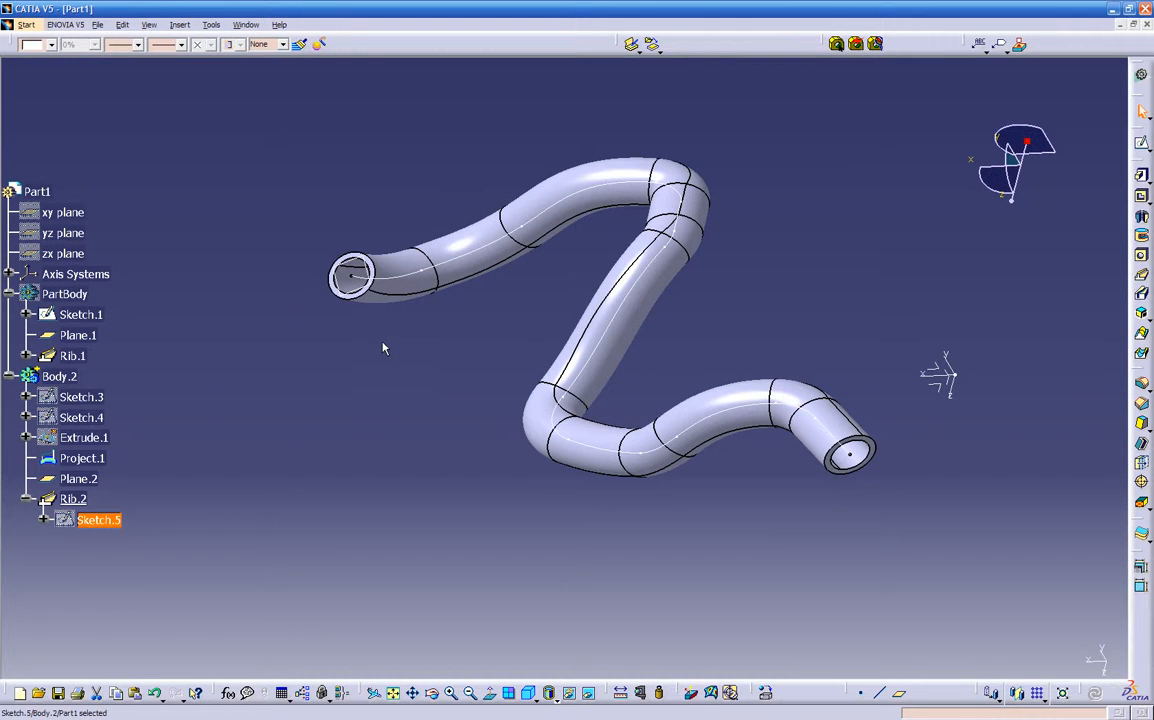
Step: Reopen the rib's profile sketch and set the circle's radius to 0.35 in
double_click(98, 520)
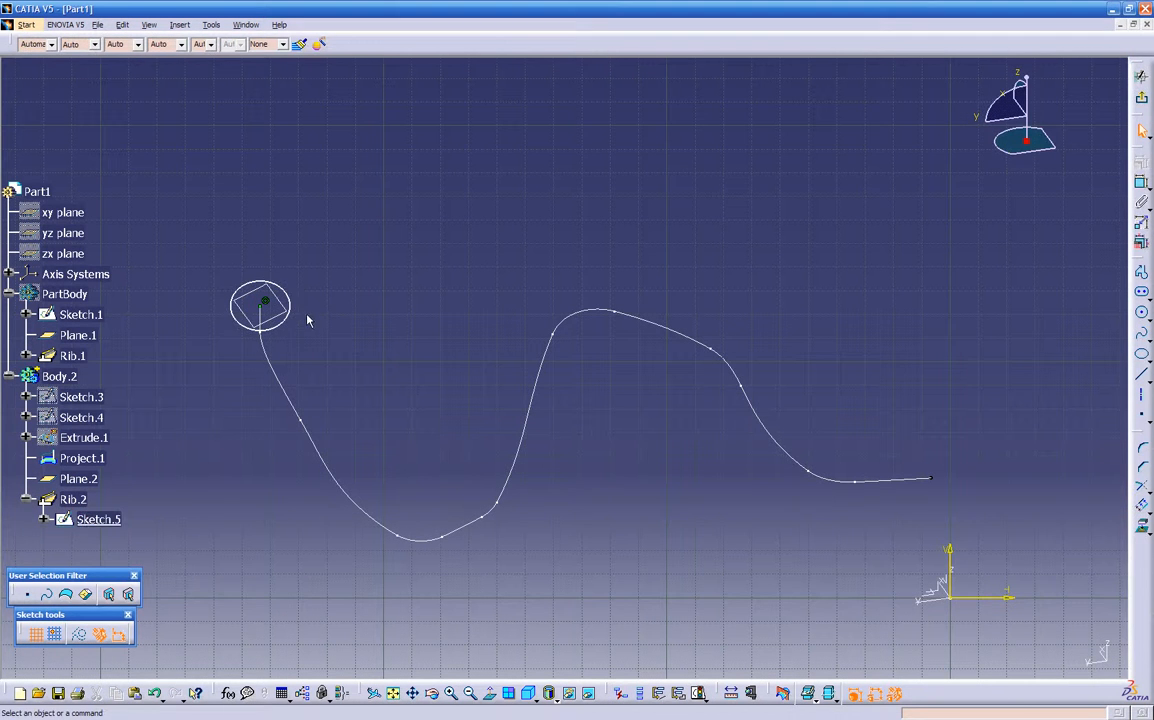
double_click(286, 320)
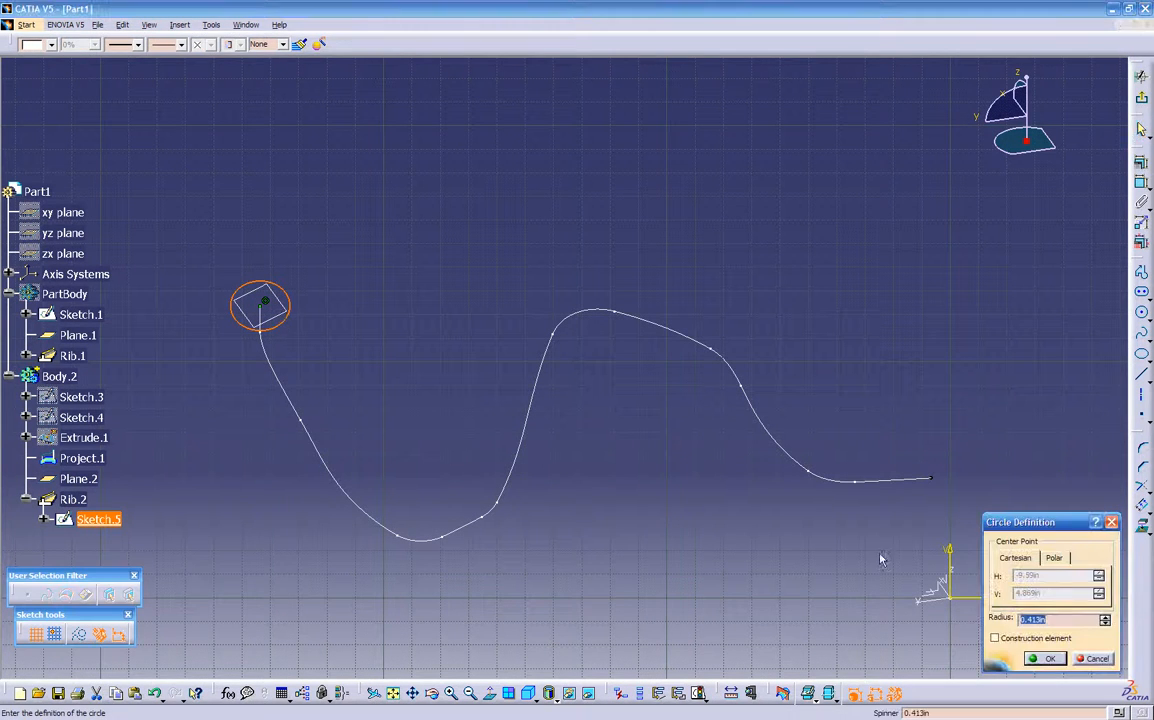
left_click_drag(1050, 621, 984, 620)
type(".35")
key("Return")
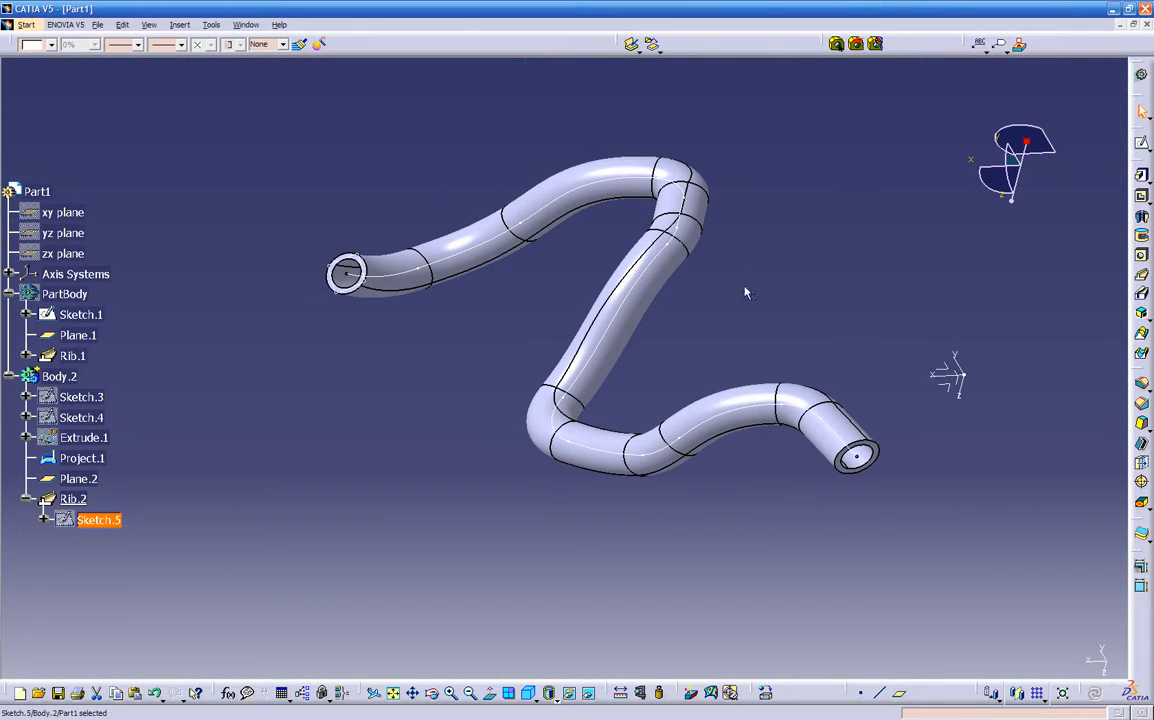
Step: Hide Body.2 with its bent tube and collapse its branch in the specification tree
mouse_move(502, 433)
middle_mouse_down()
mouse_move(502, 582)
mouse_move(531, 531)
mouse_move(546, 544)
middle_mouse_up()
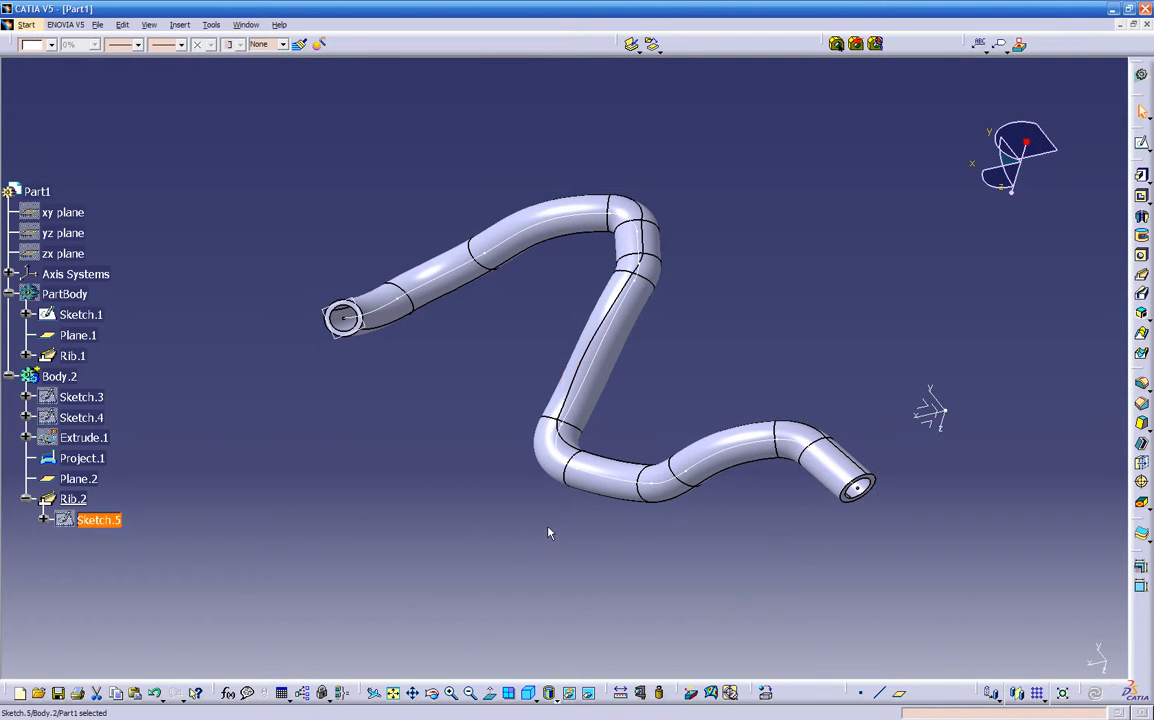
middle_click_drag(452, 486, 528, 480)
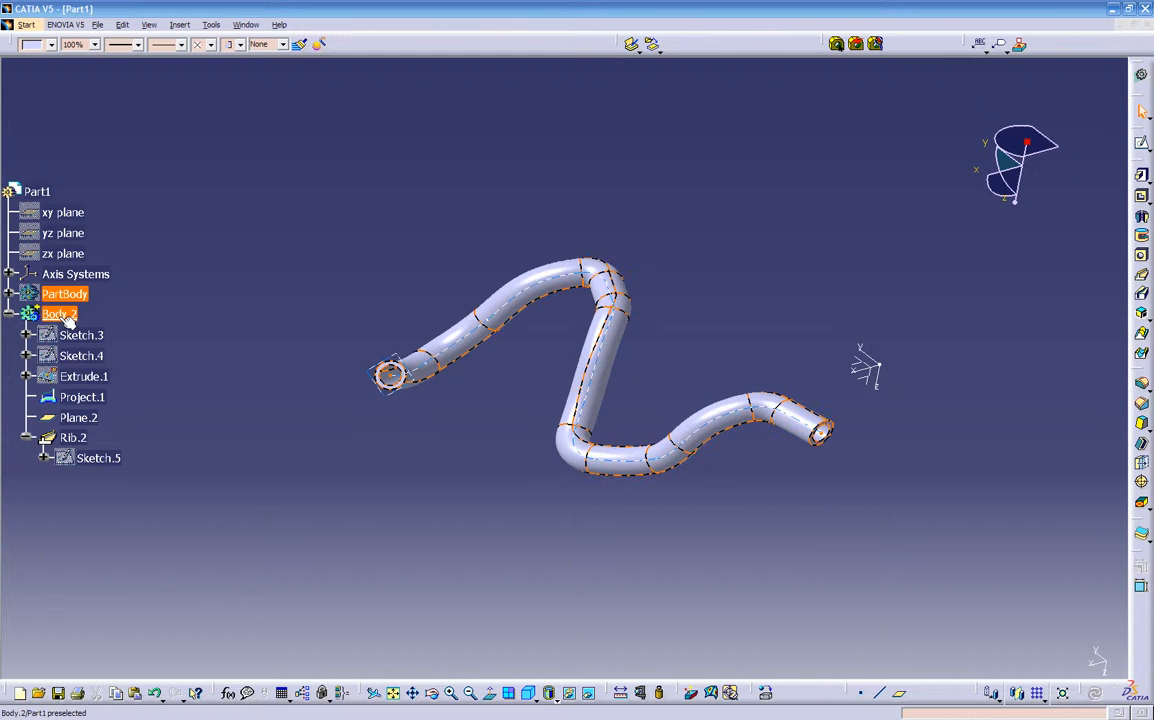
right_click(66, 317)
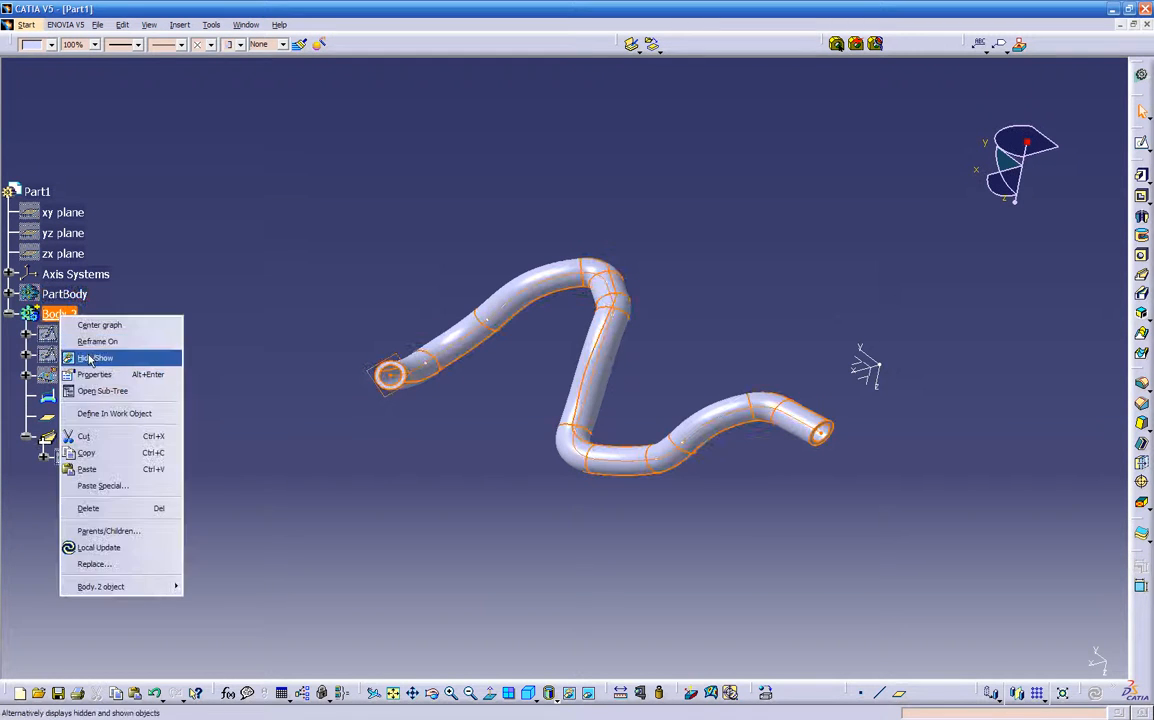
left_click(78, 355)
left_click(8, 314)
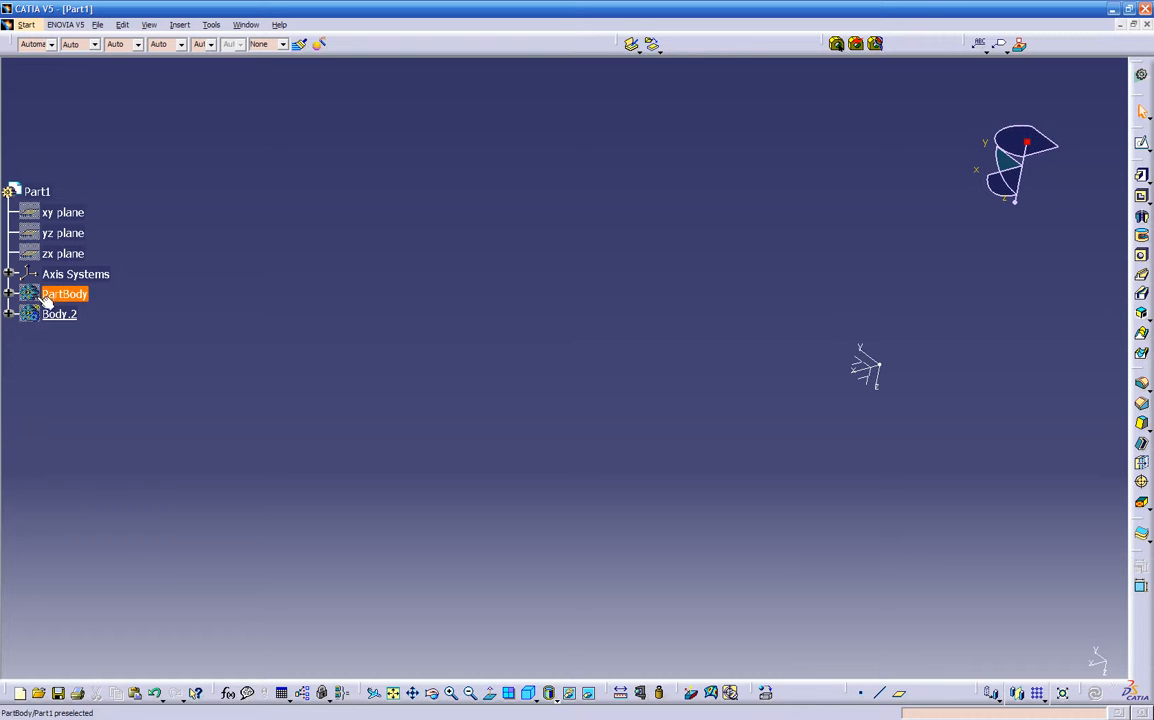
Step: Show PartBody to view its swept tube and hide it again
right_click(40, 296)
left_click(68, 340)
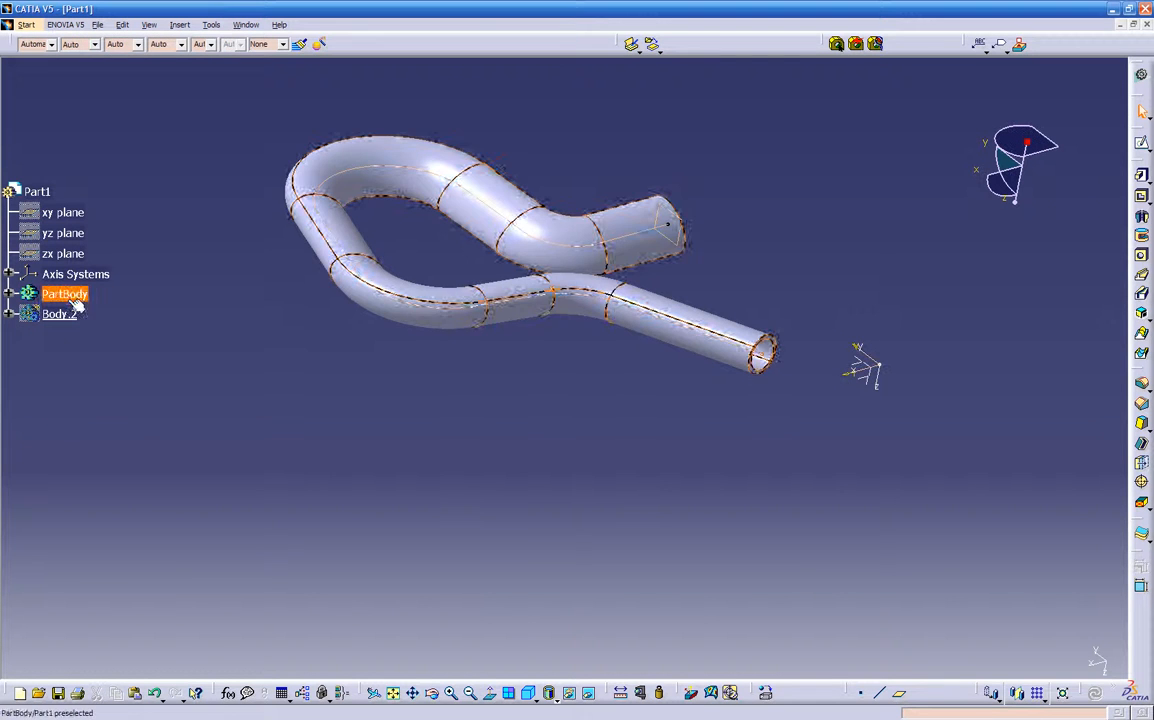
right_click(70, 296)
left_click(100, 340)
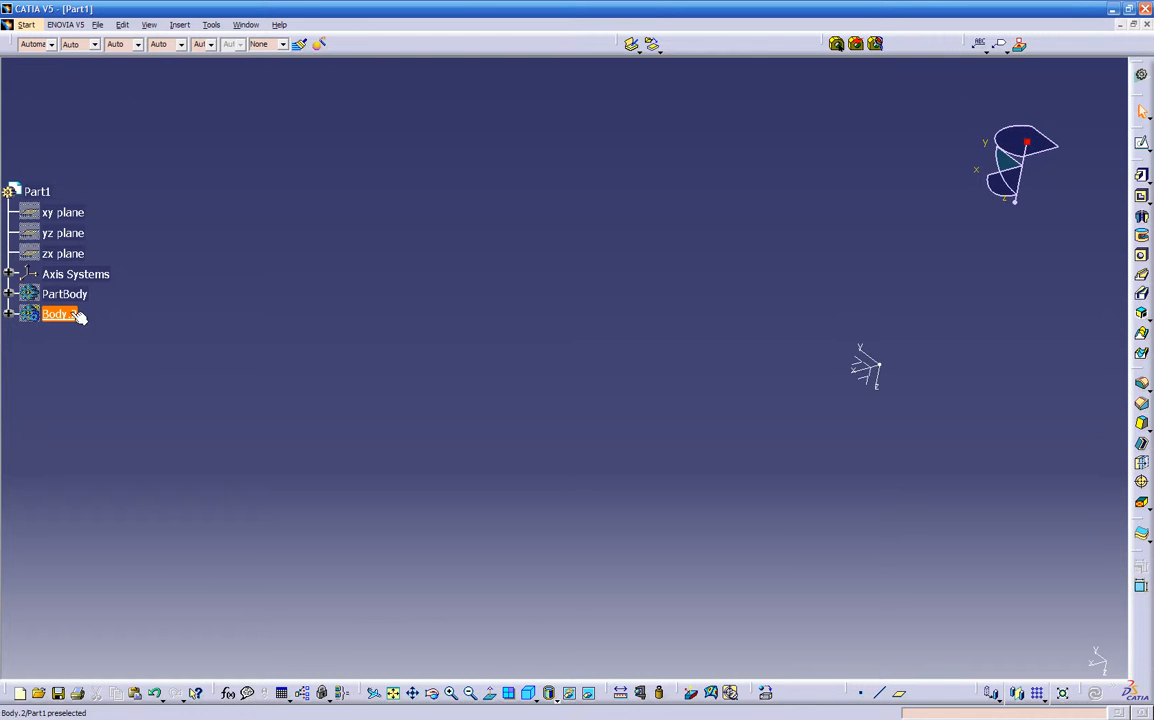
Step: Insert a new body into the part and rename it "slot"
left_click(183, 30)
left_click(186, 57)
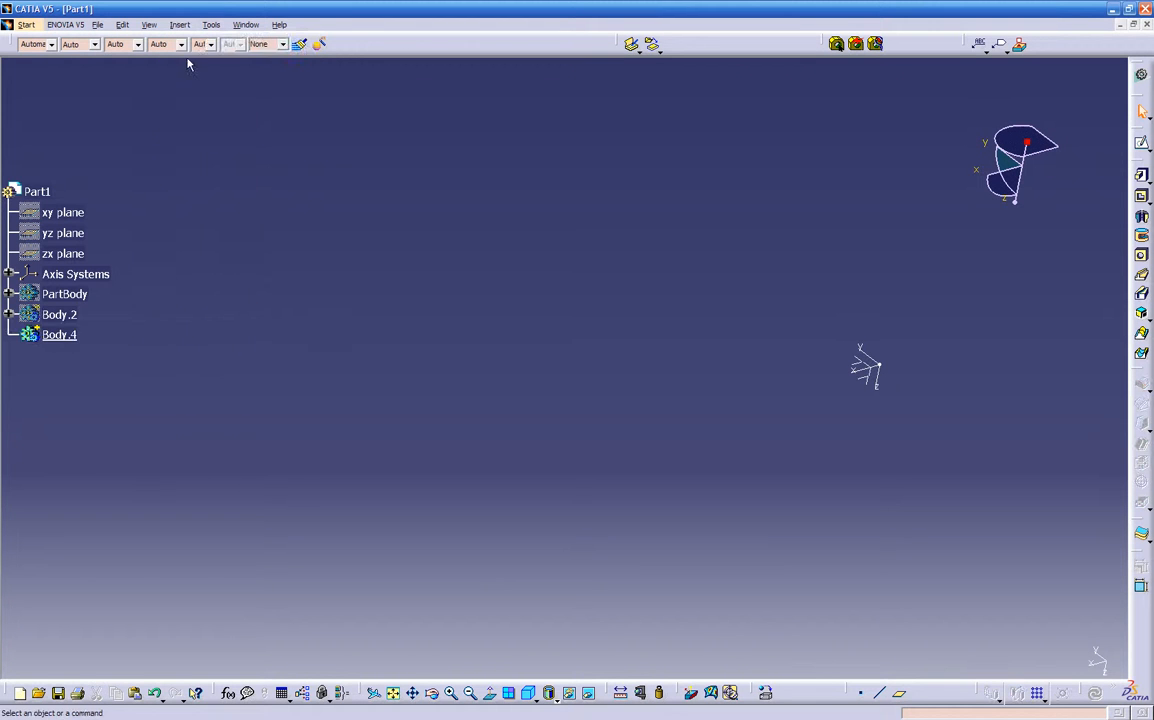
right_click(66, 340)
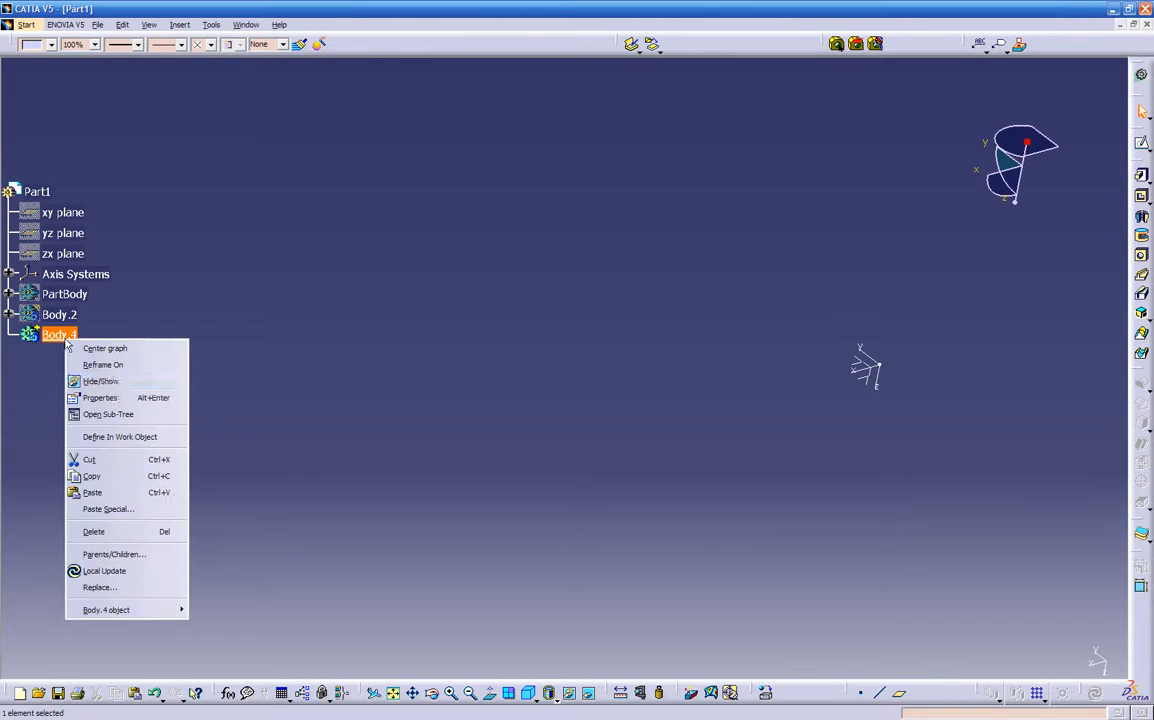
left_click(103, 397)
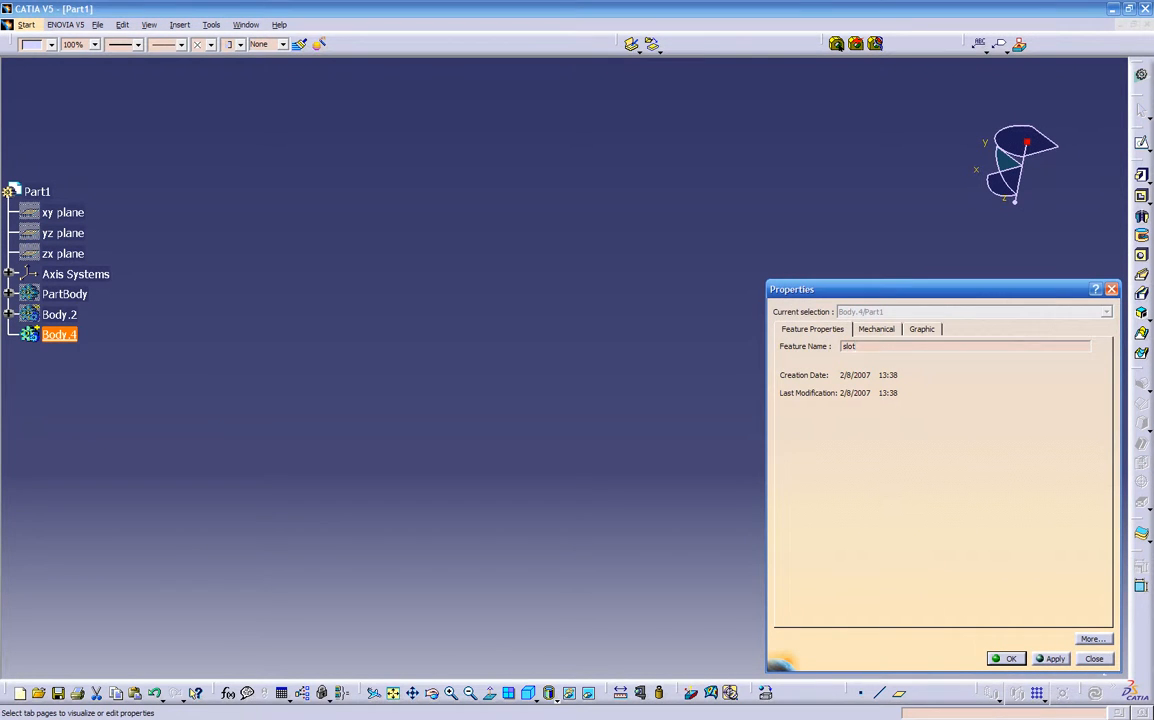
key("Return")
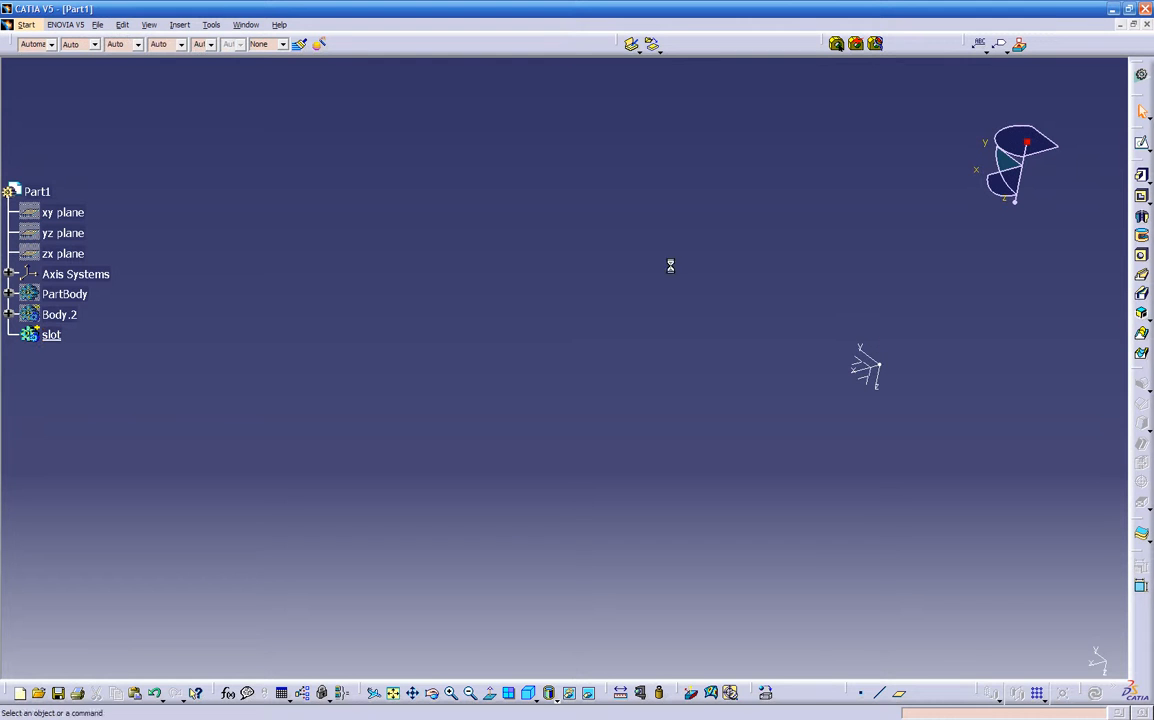
middle_click_drag(752, 337, 662, 308)
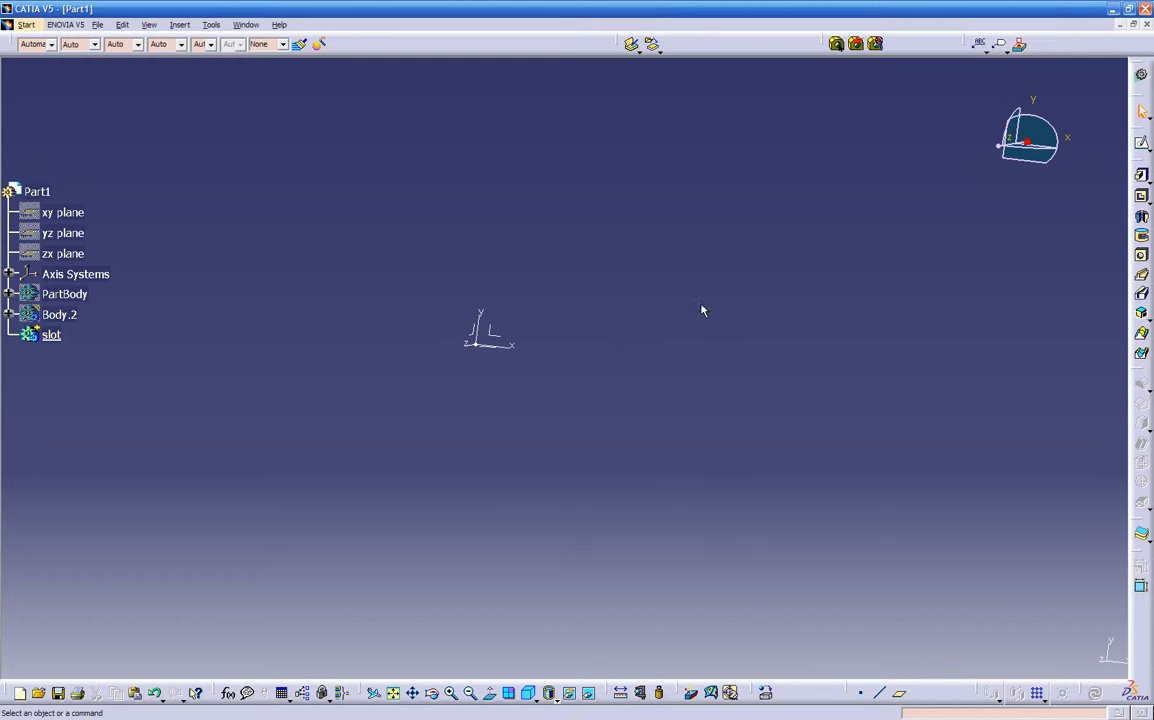
left_click(1141, 145)
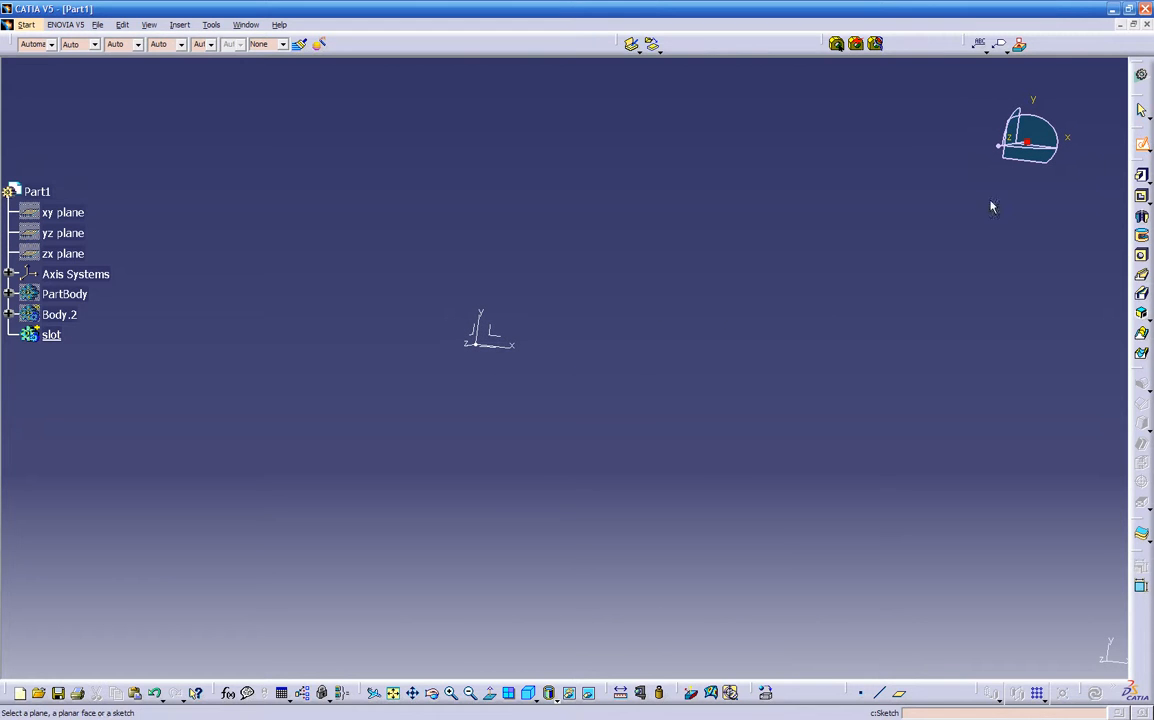
left_click(503, 342)
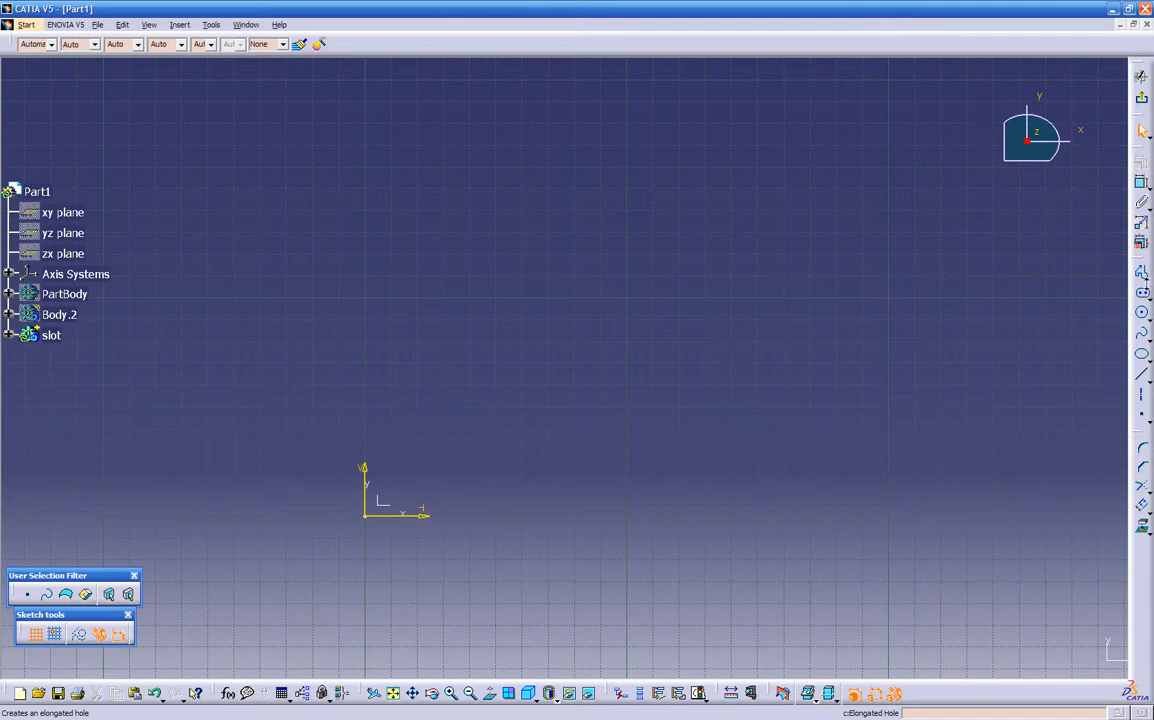
left_click(1141, 293)
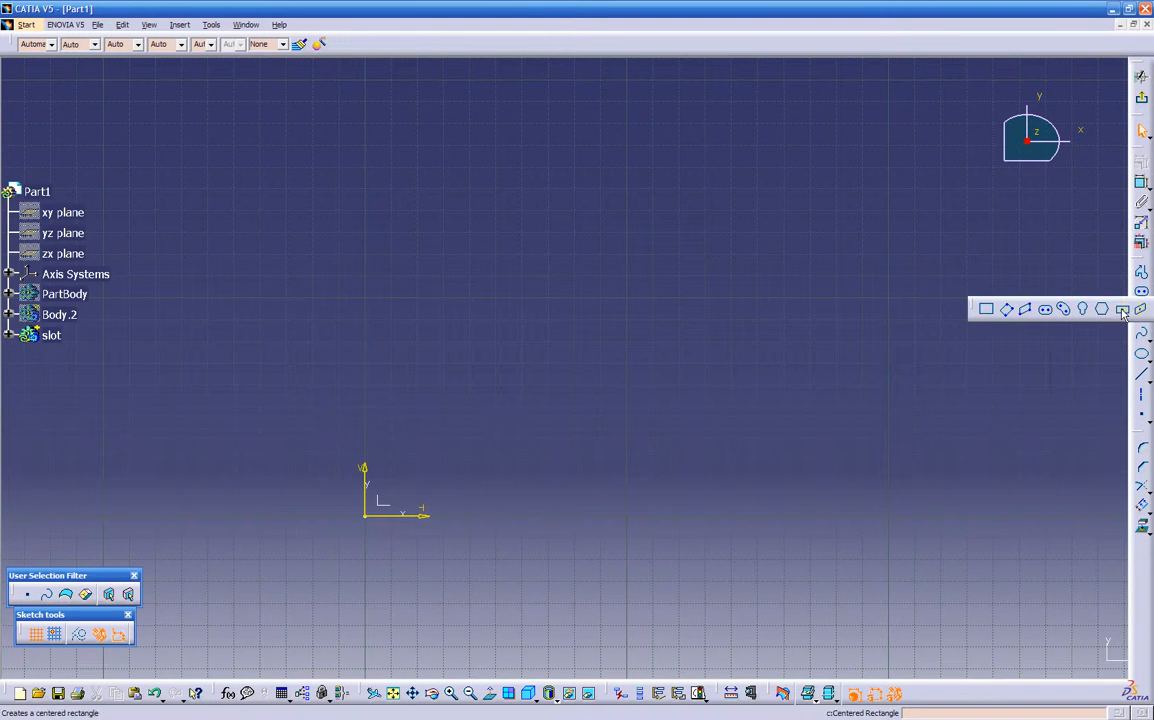
left_click(987, 309)
left_click(535, 556)
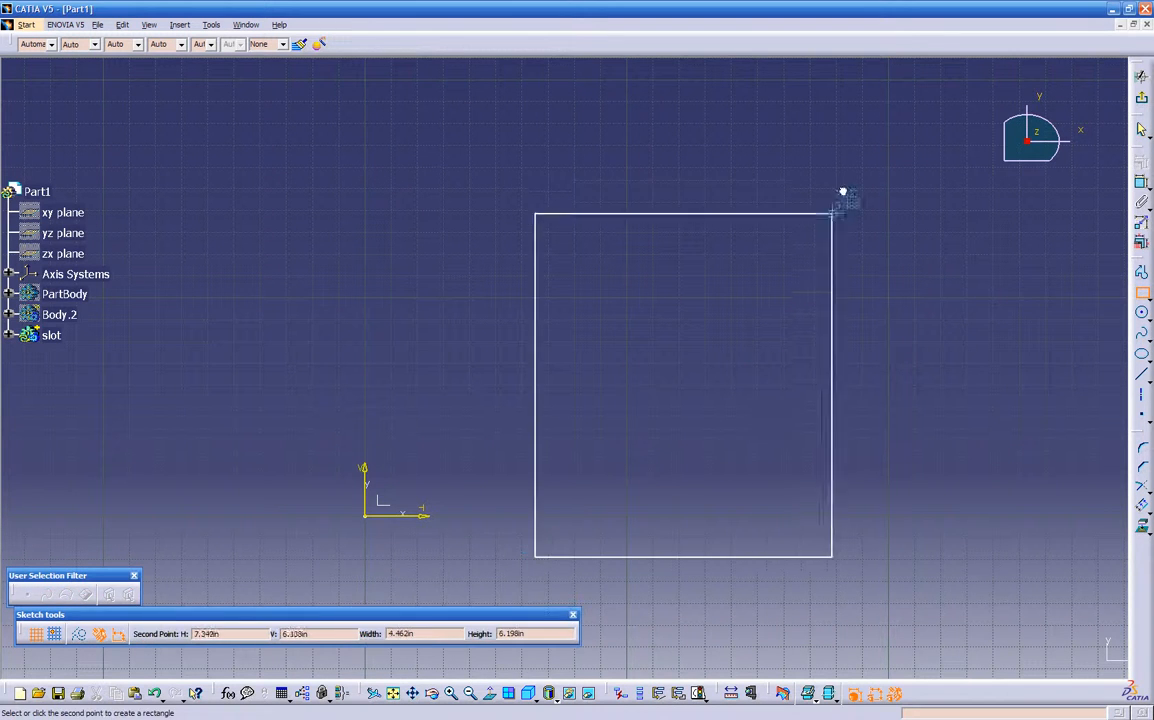
left_click(857, 149)
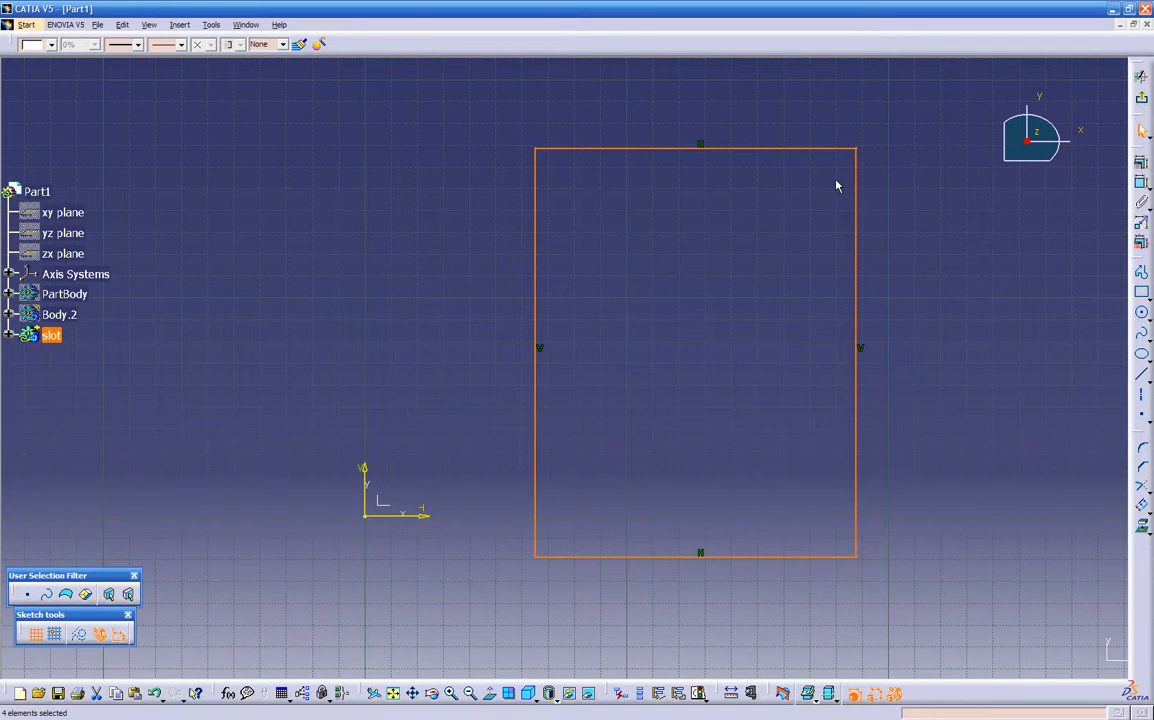
left_click(908, 286)
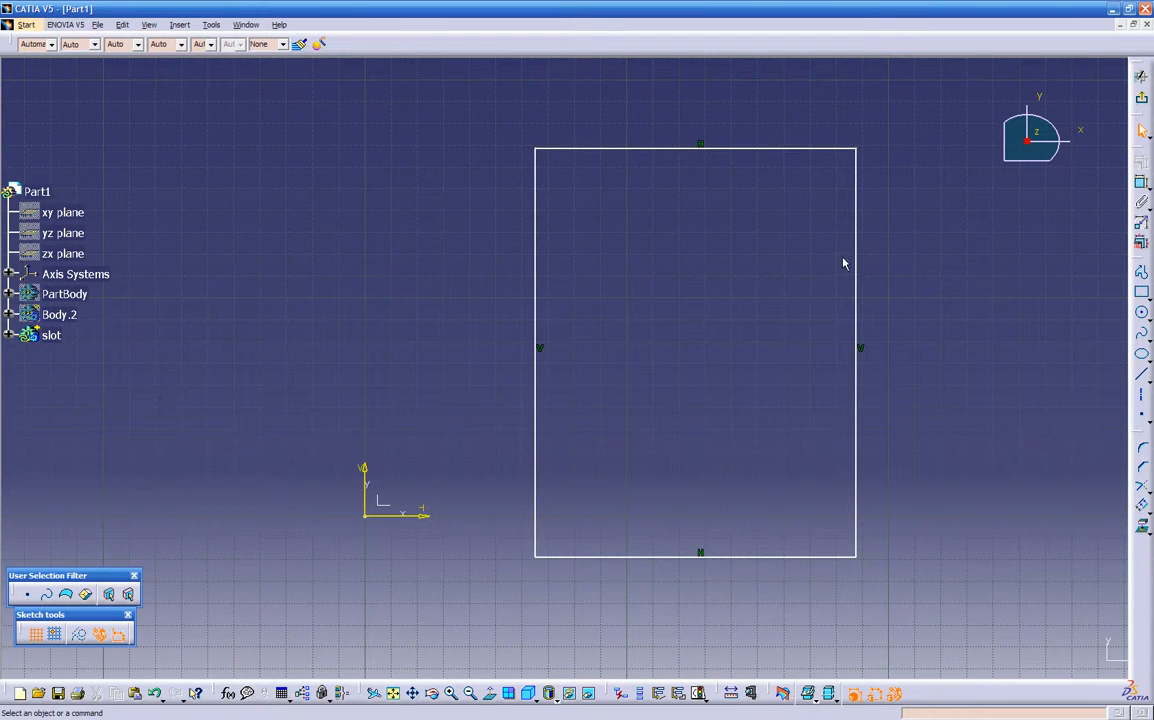
left_click_drag(480, 135, 905, 600)
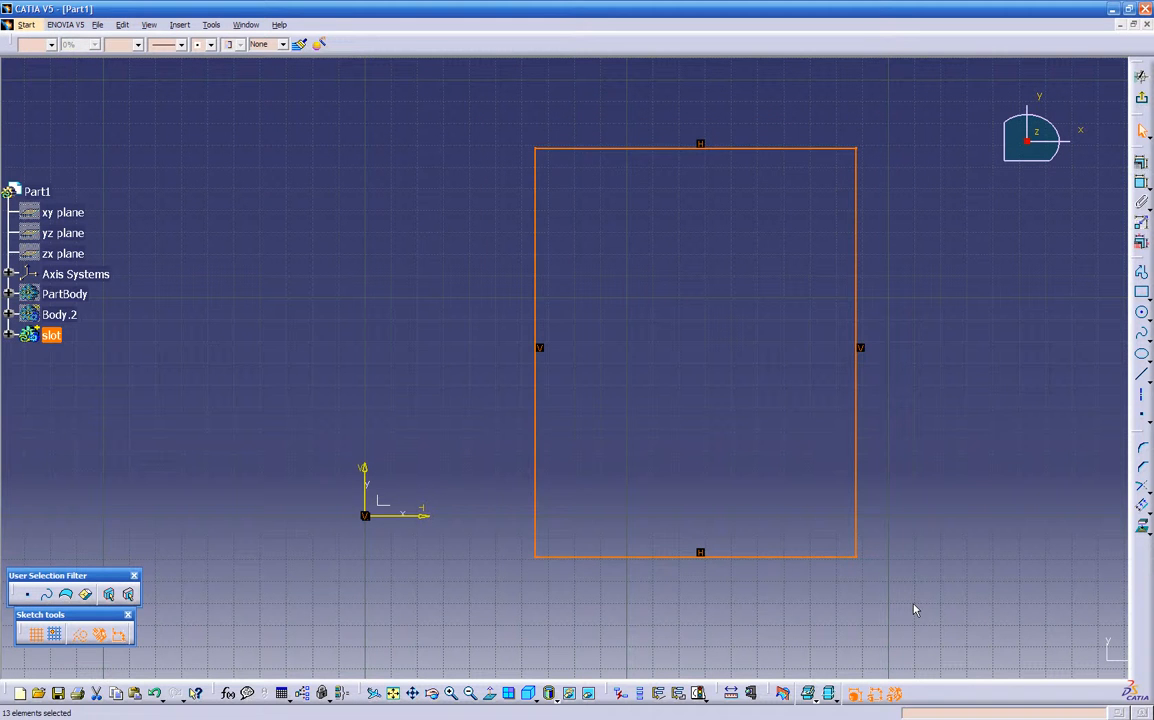
key("Delete")
left_click(1142, 98)
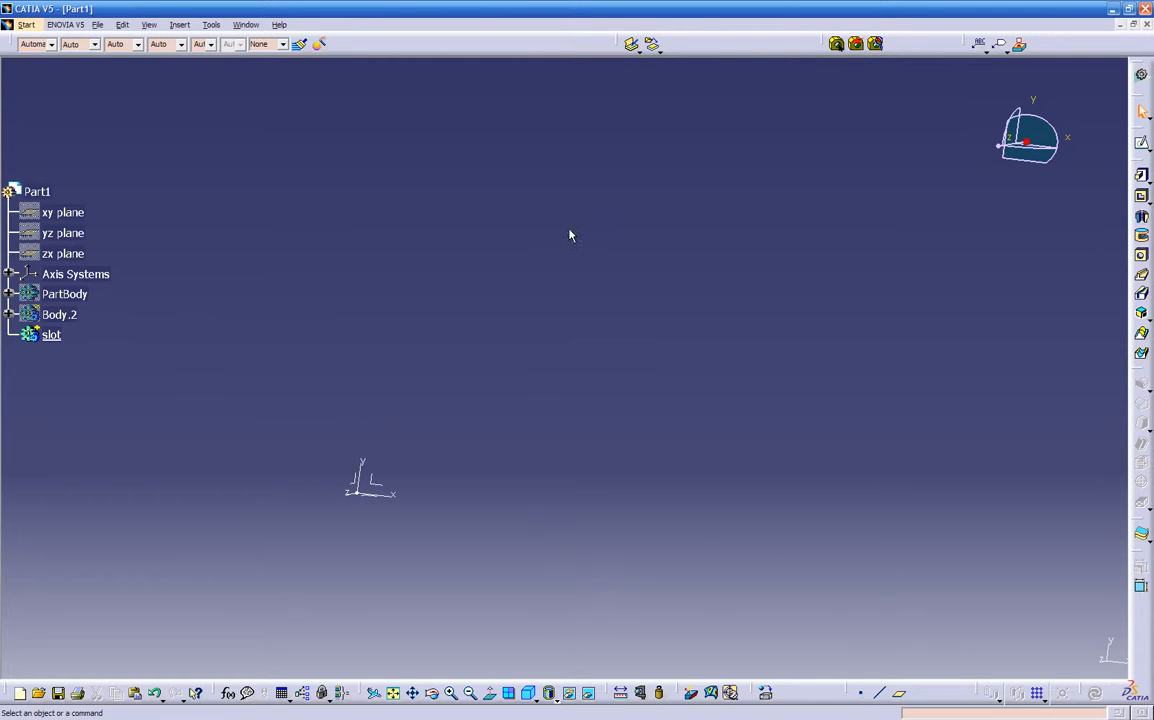
Step: Start a pad and sketch its rectangular profile beside the origin on the axis system's xy plane from within the pad definition
left_click(1142, 177)
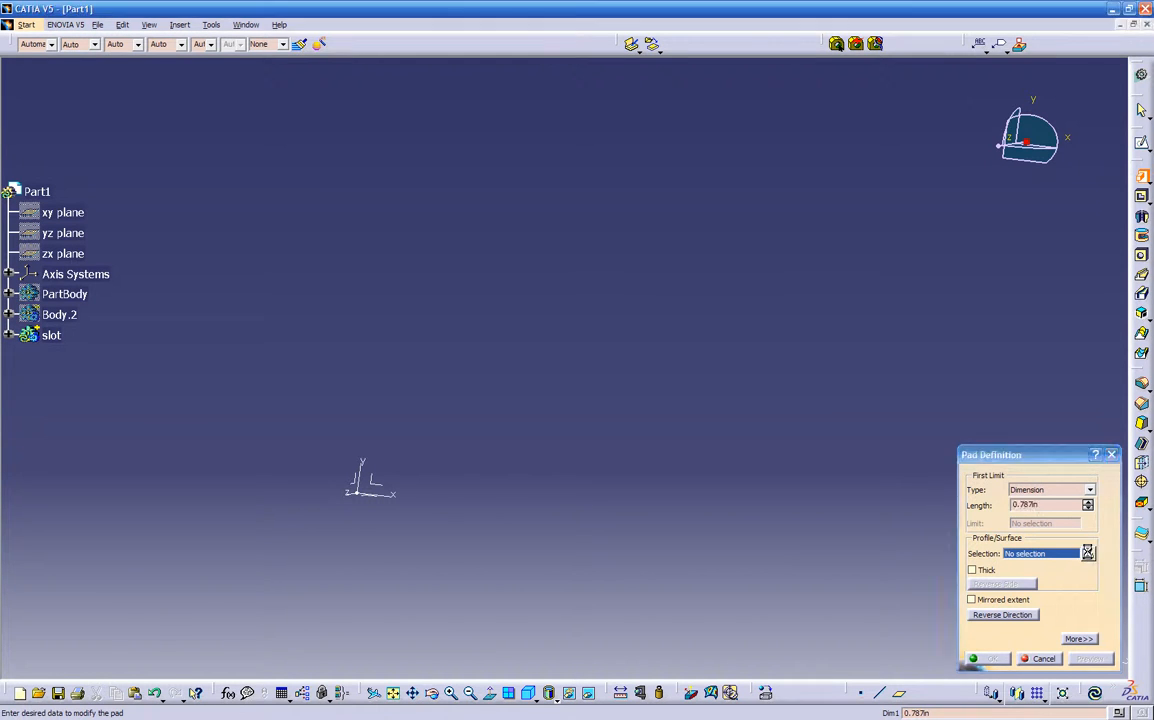
left_click(1088, 553)
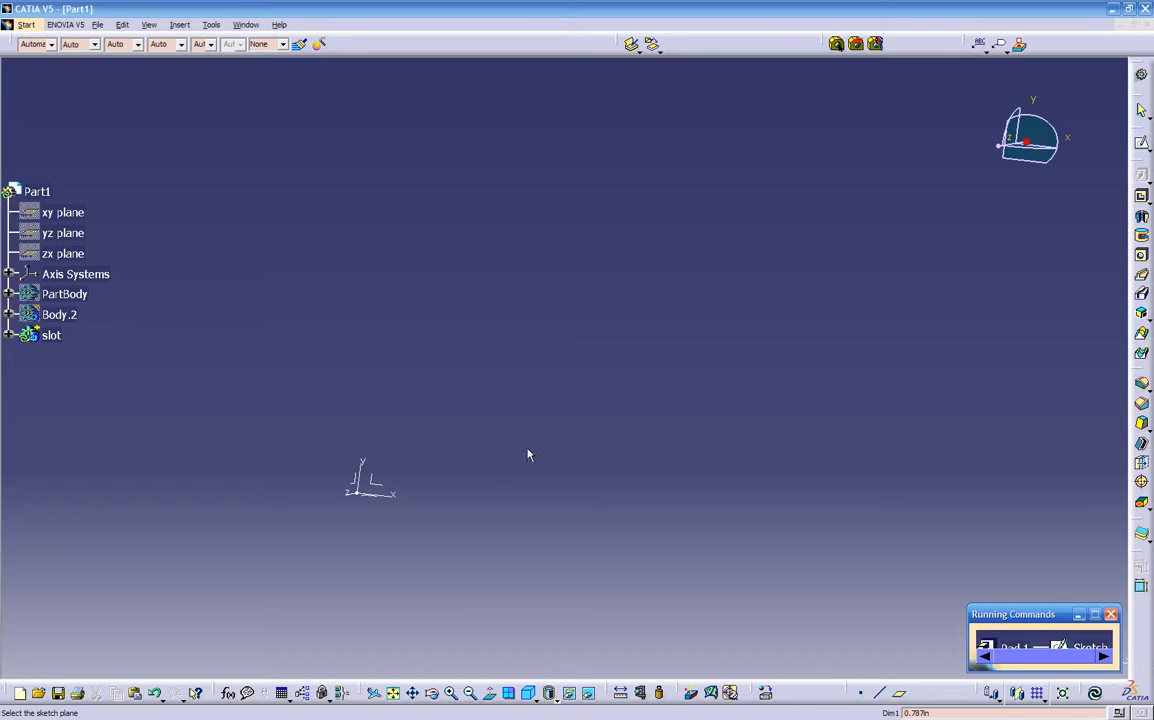
left_click(366, 484)
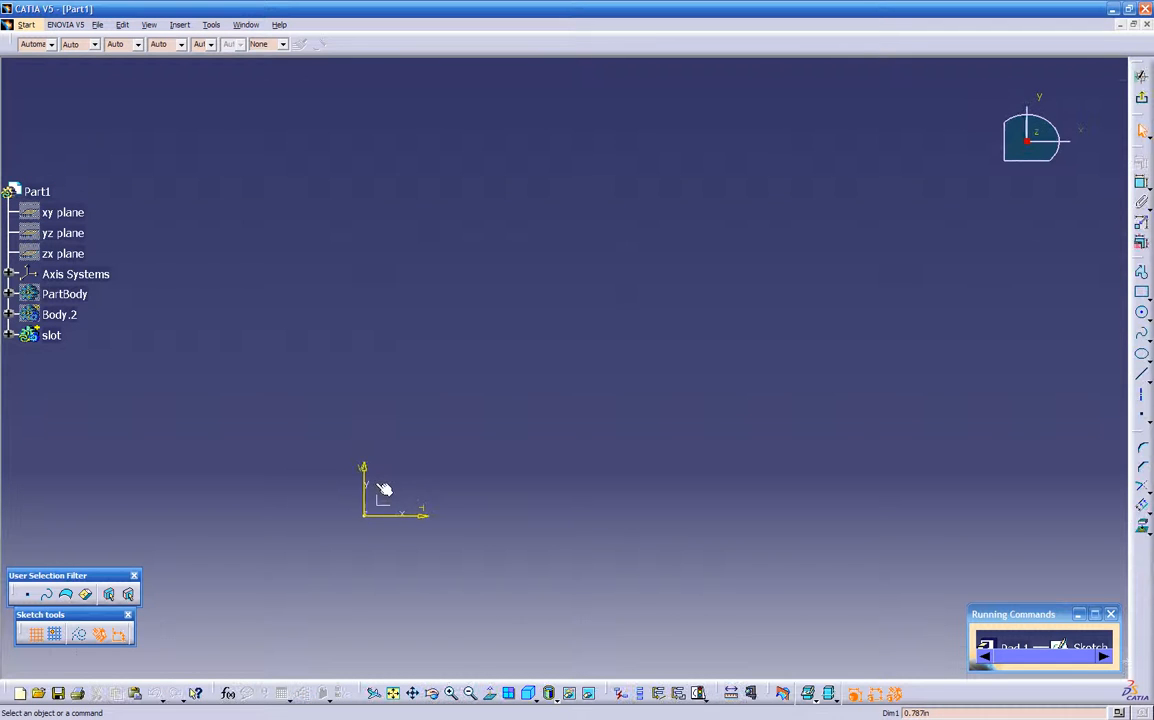
left_click(1141, 291)
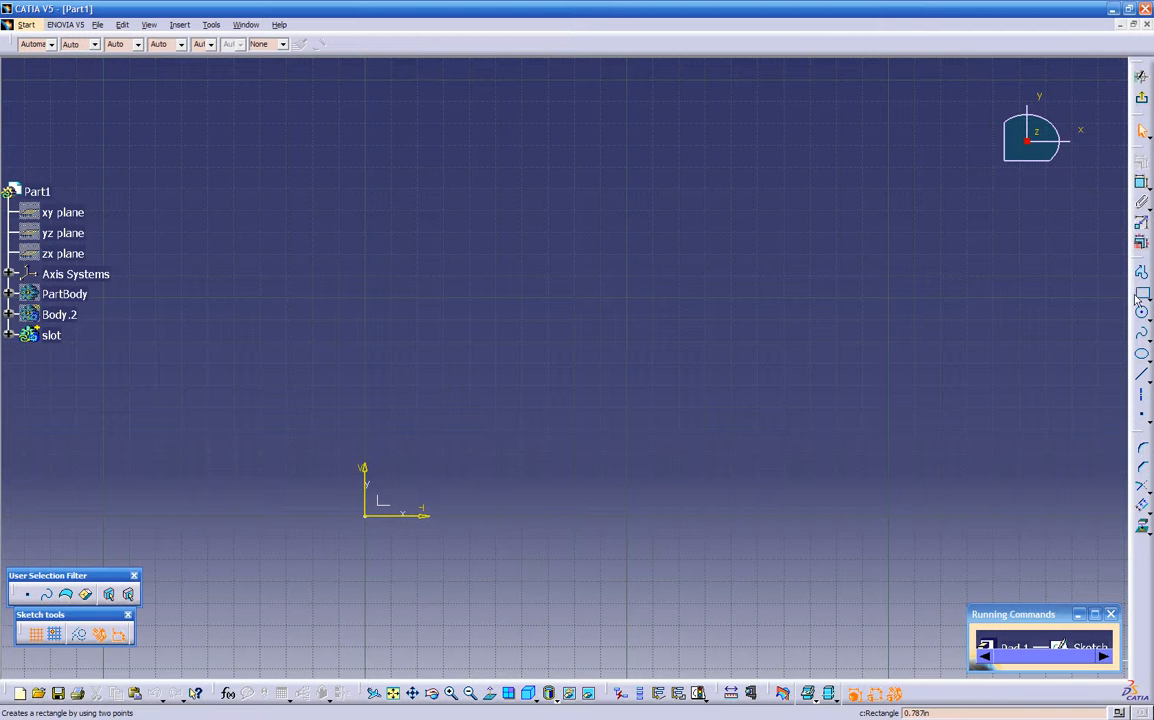
left_click(522, 544)
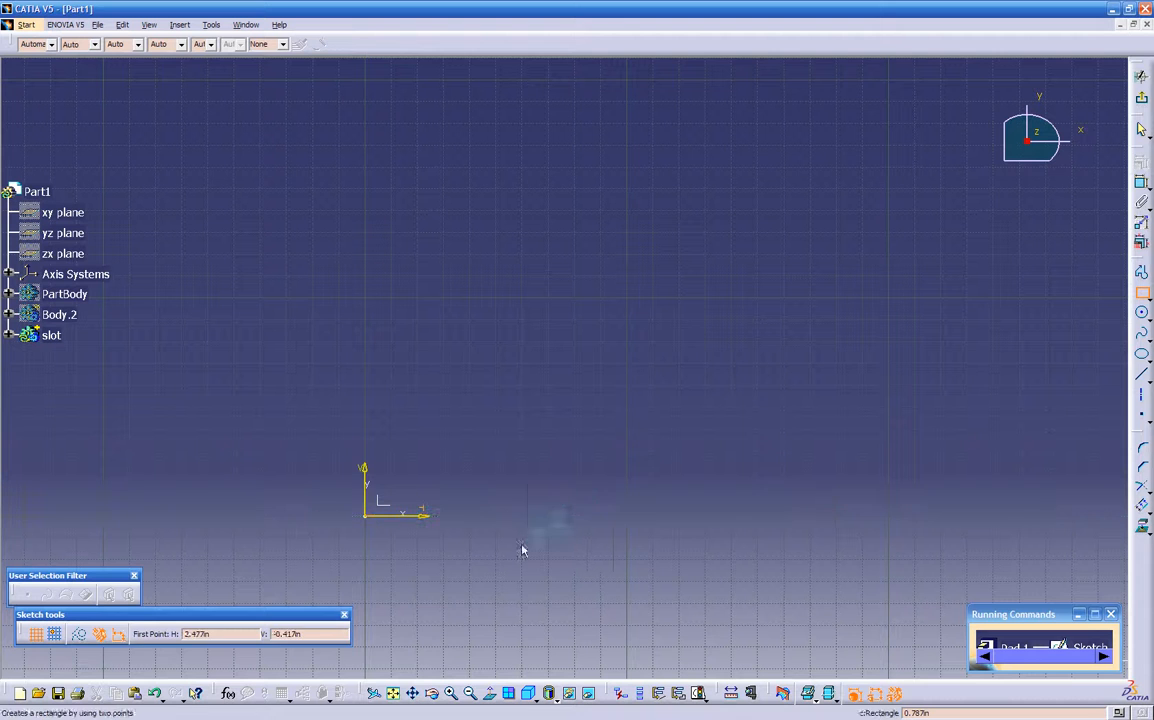
left_click(861, 159)
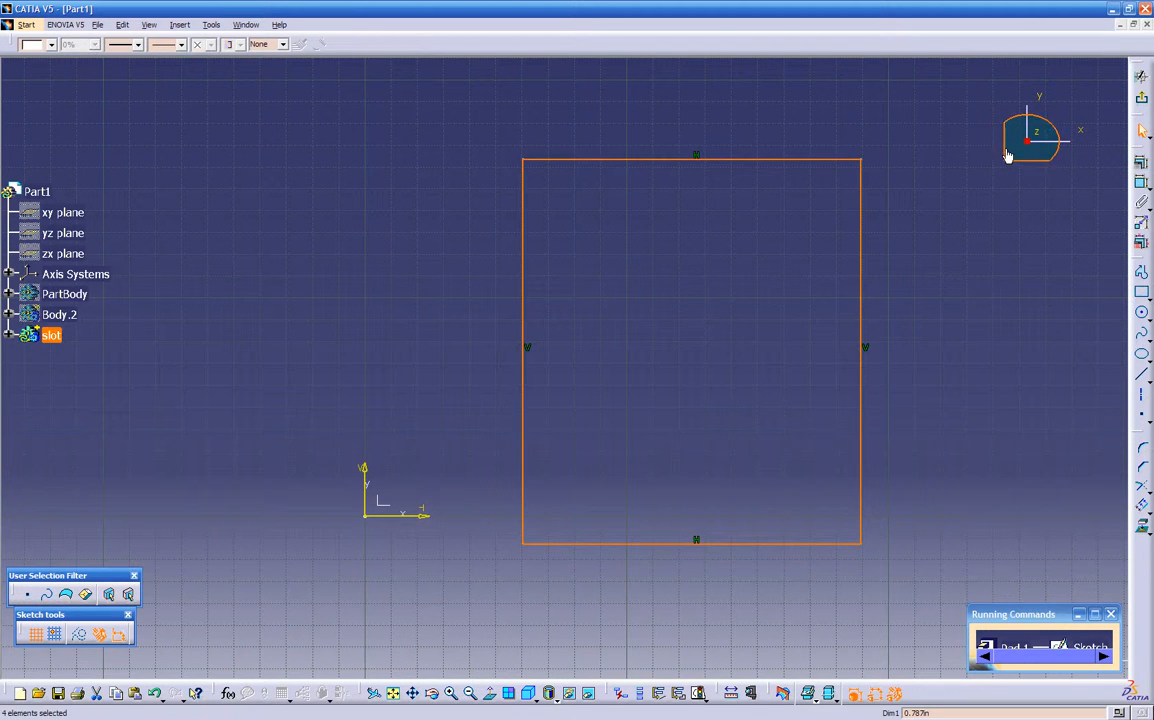
left_click(1141, 76)
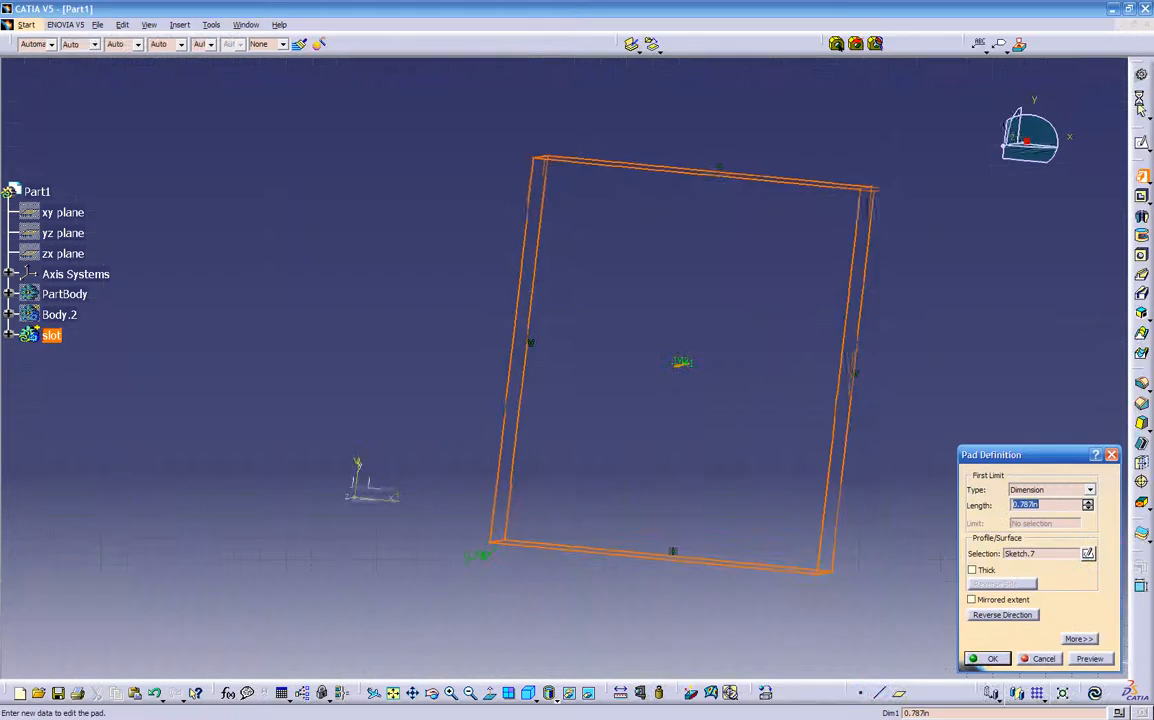
Step: Set the pad length to 1 in and create the rectangular block
middle_click_drag(578, 516, 485, 540)
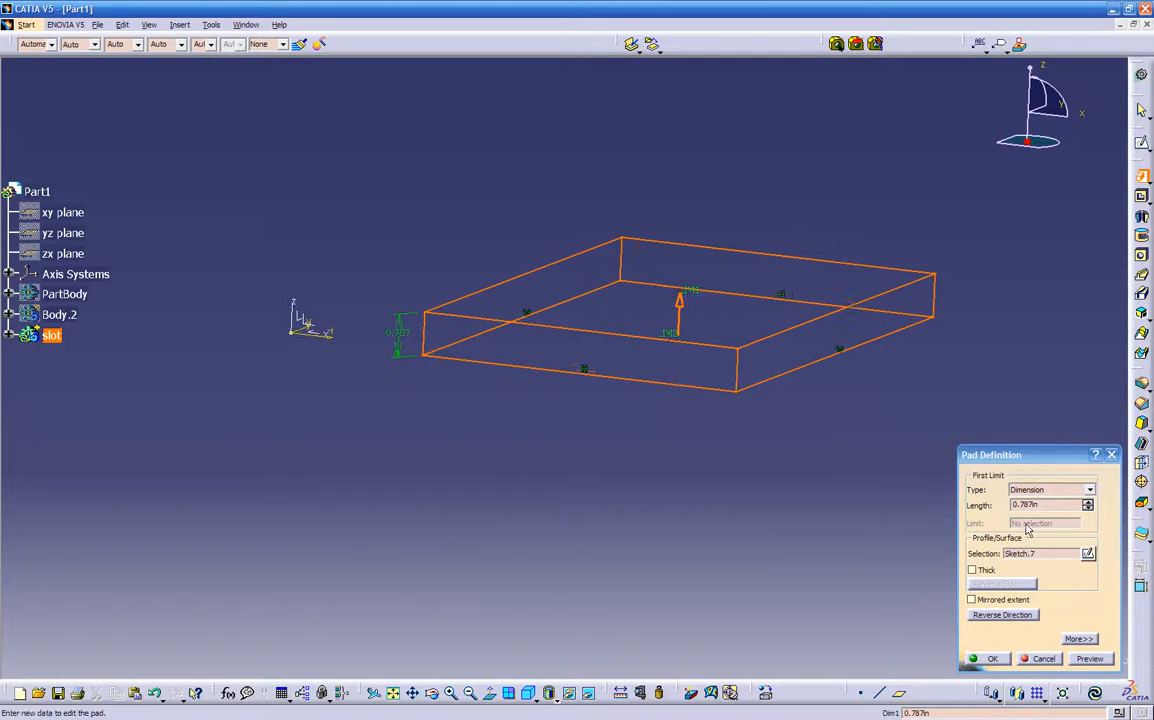
left_click_drag(1046, 504, 960, 505)
type("1")
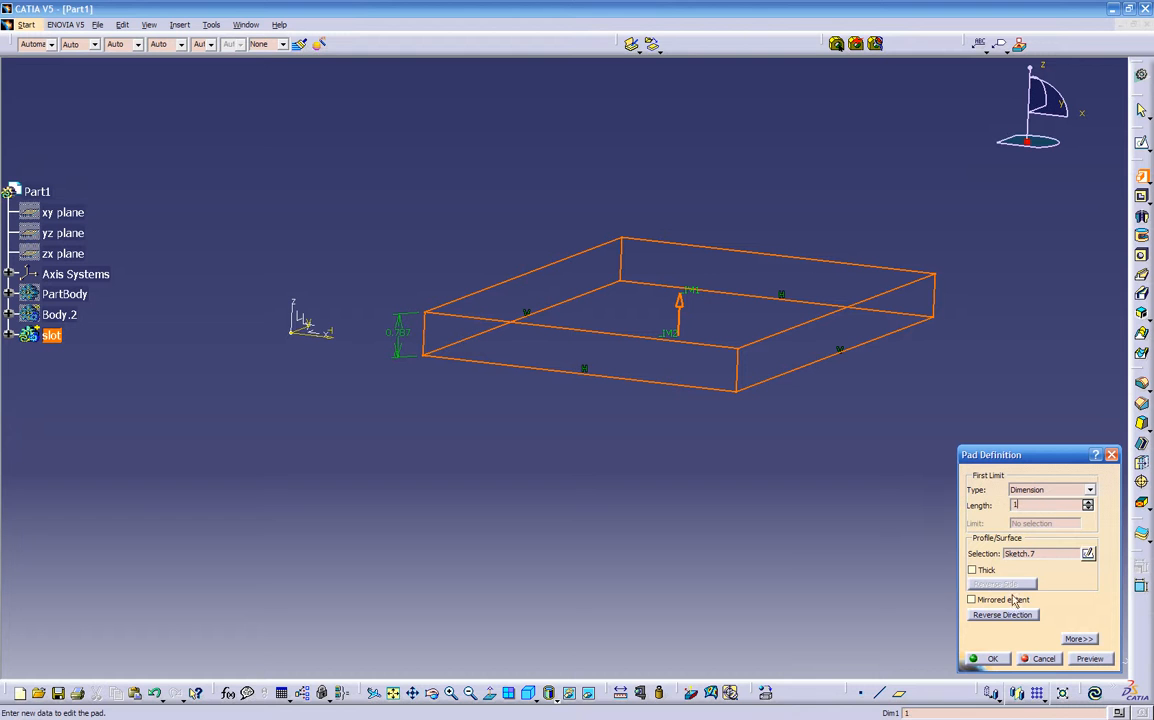
left_click(993, 660)
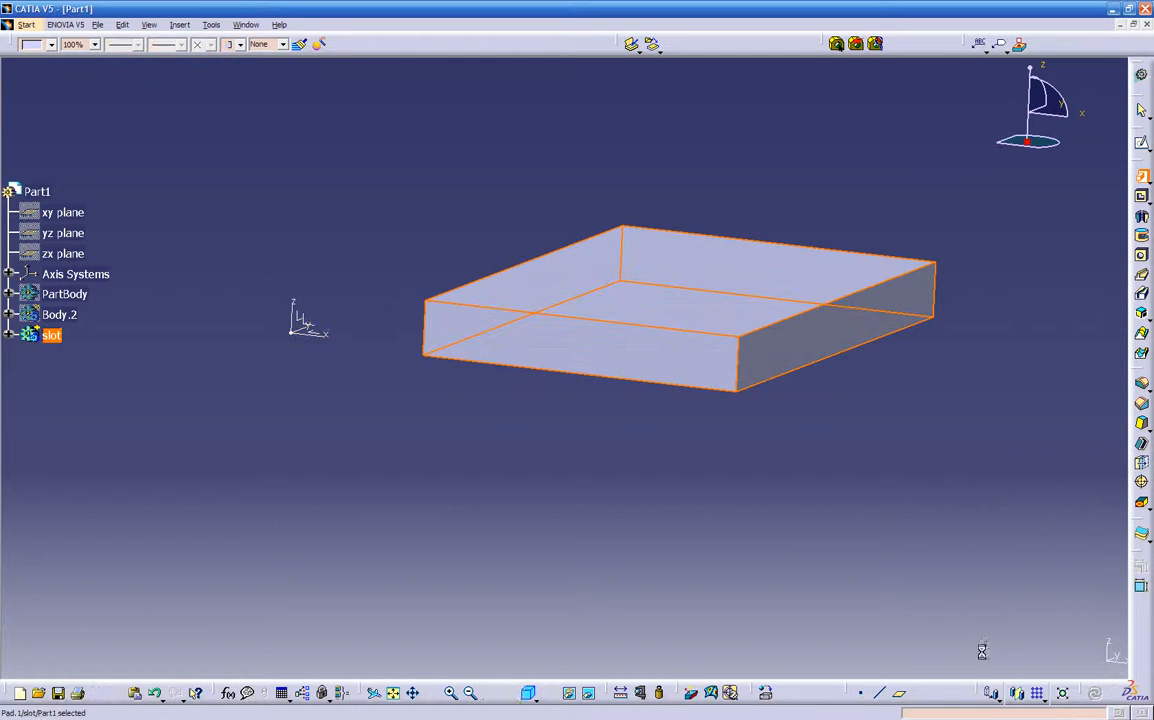
middle_click_drag(590, 436, 384, 481)
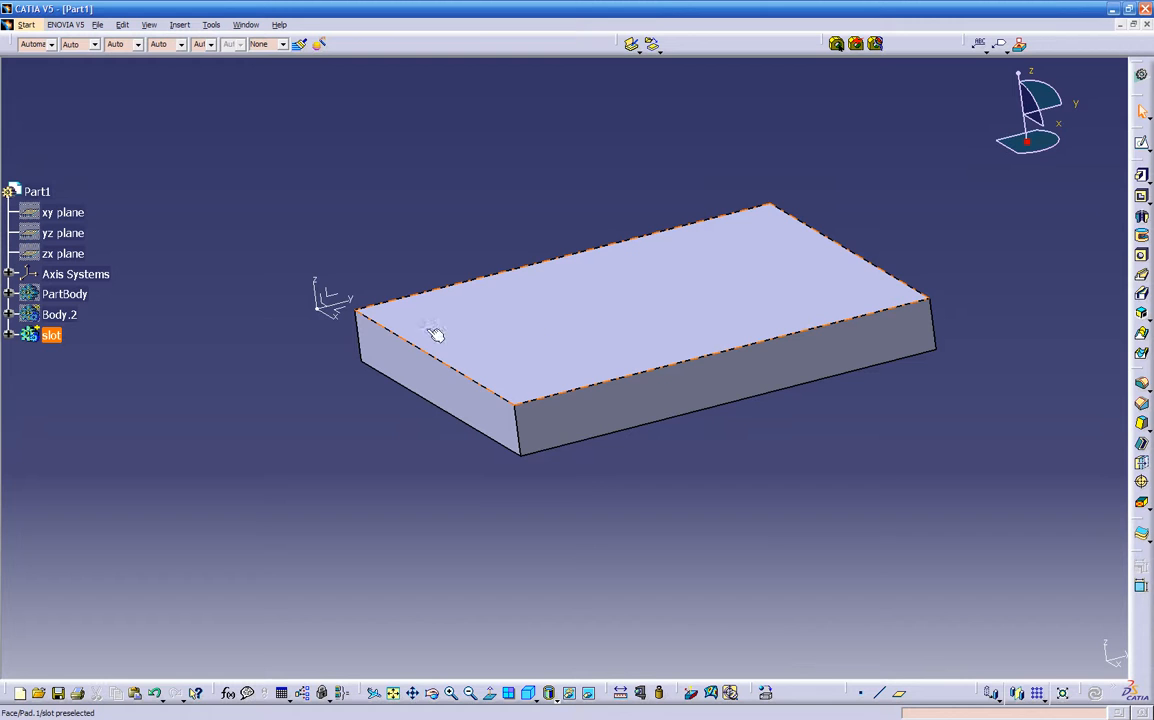
Step: Start a sketch on the top face of the rectangular block in the slot body
left_click(813, 280)
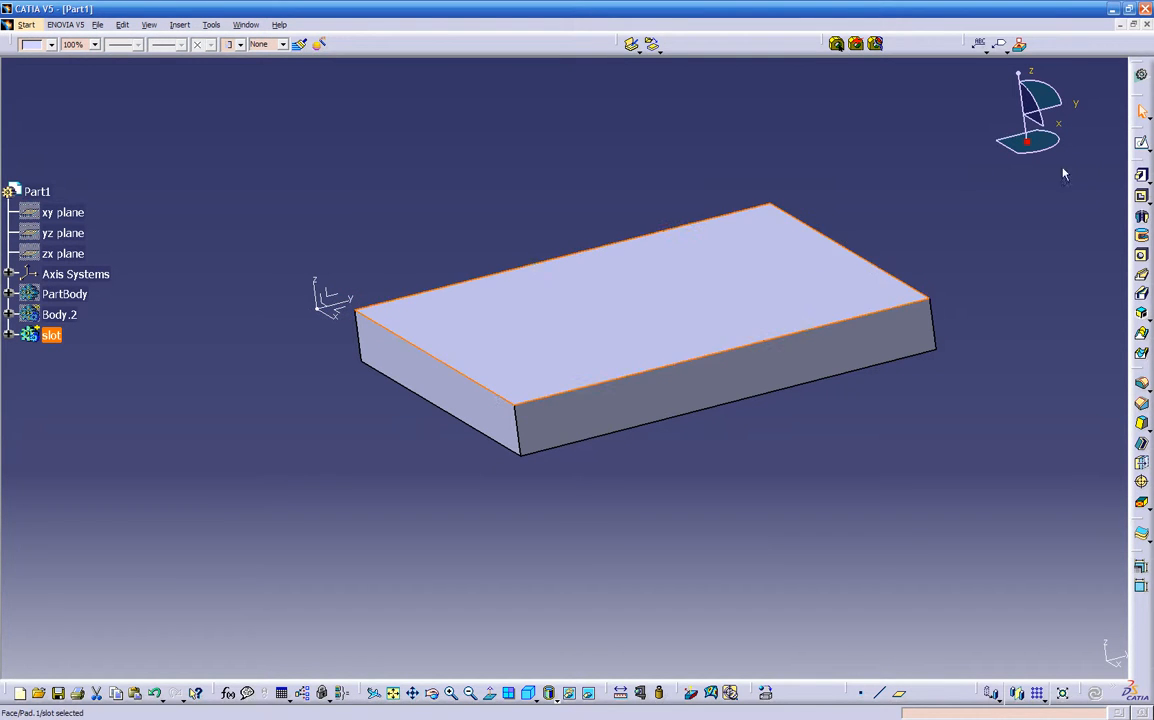
left_click(1143, 146)
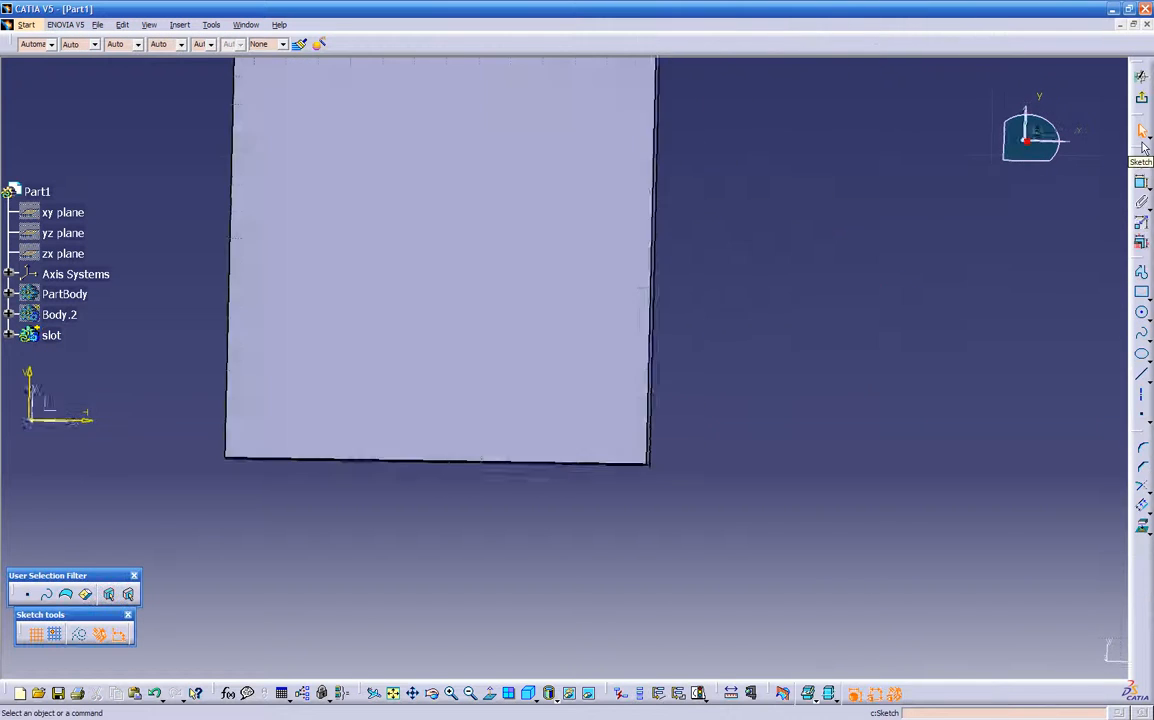
mouse_move(932, 353)
middle_mouse_down()
mouse_move(894, 343)
mouse_move(1003, 331)
middle_mouse_up()
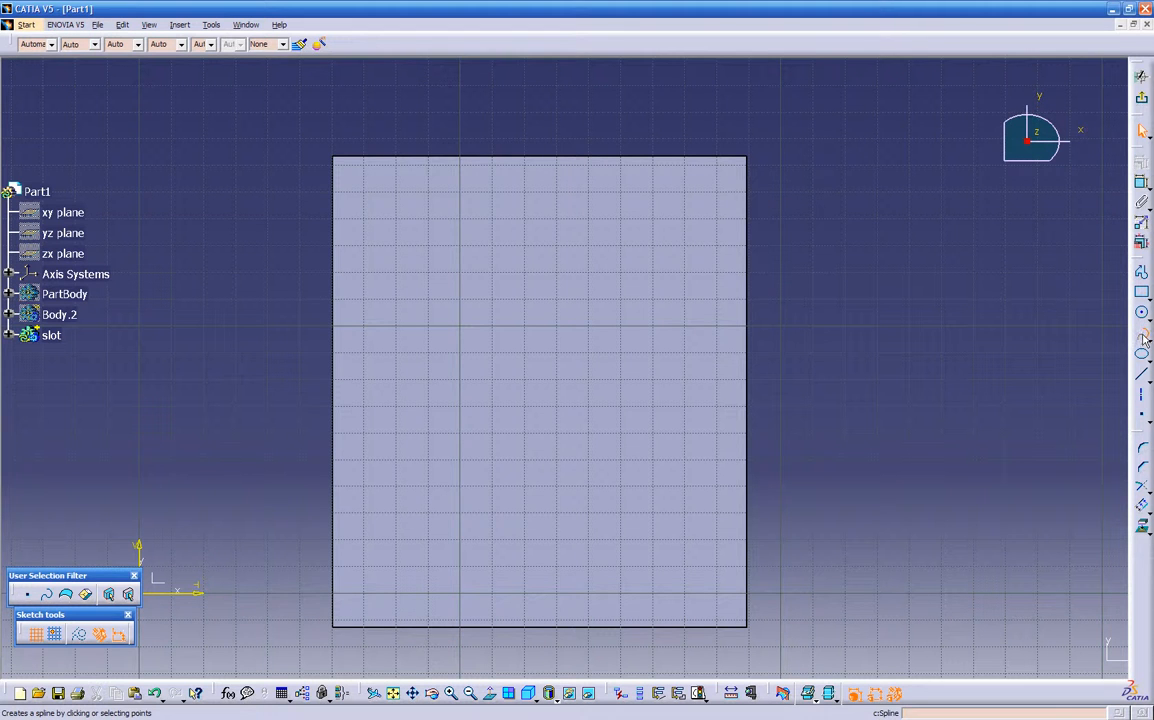
Step: Draw a wavy 12-point spline from just past the face's right edge, around its upper left, to just below its lower edge
left_click(1145, 340)
left_click(773, 229)
left_click(716, 219)
left_click(660, 229)
left_click(587, 212)
left_click(459, 219)
left_click(430, 253)
left_click(393, 307)
left_click(399, 360)
left_click(427, 457)
left_click(510, 496)
left_click(510, 546)
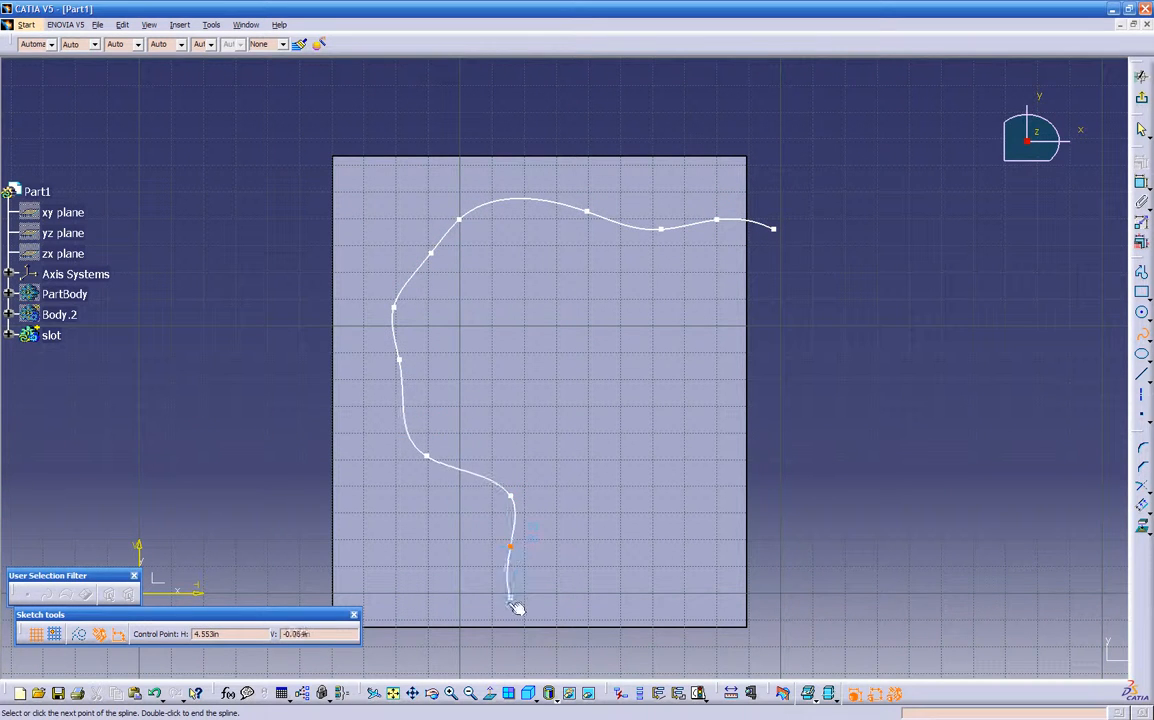
left_click(522, 655)
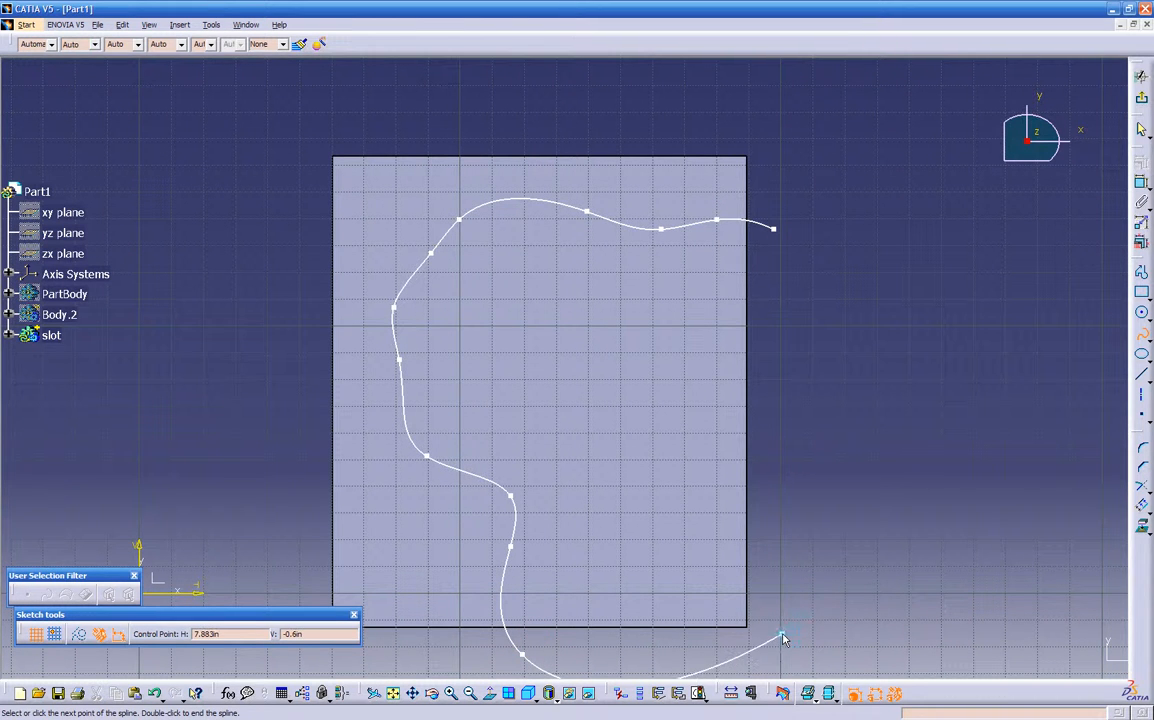
key("Escape")
left_click(667, 398)
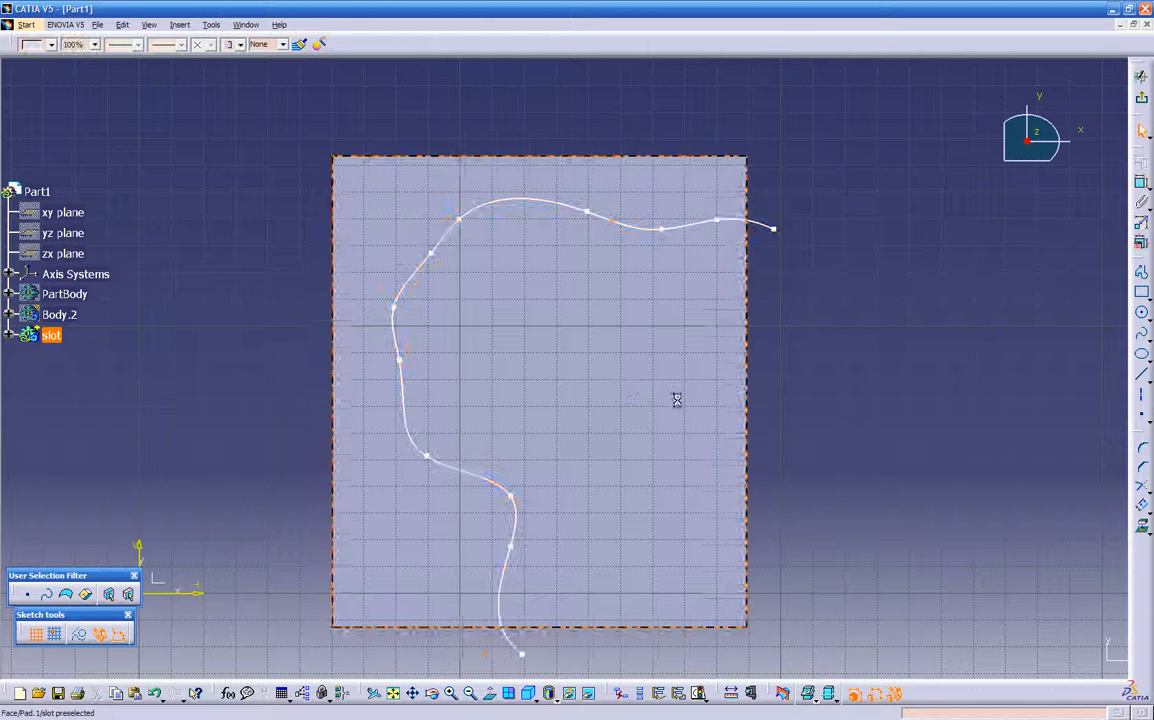
Step: Break the spline into two pieces on its left-hand side, just below the seventh-eighth control point bend
middle_click_drag(794, 420, 781, 451, "ctrl")
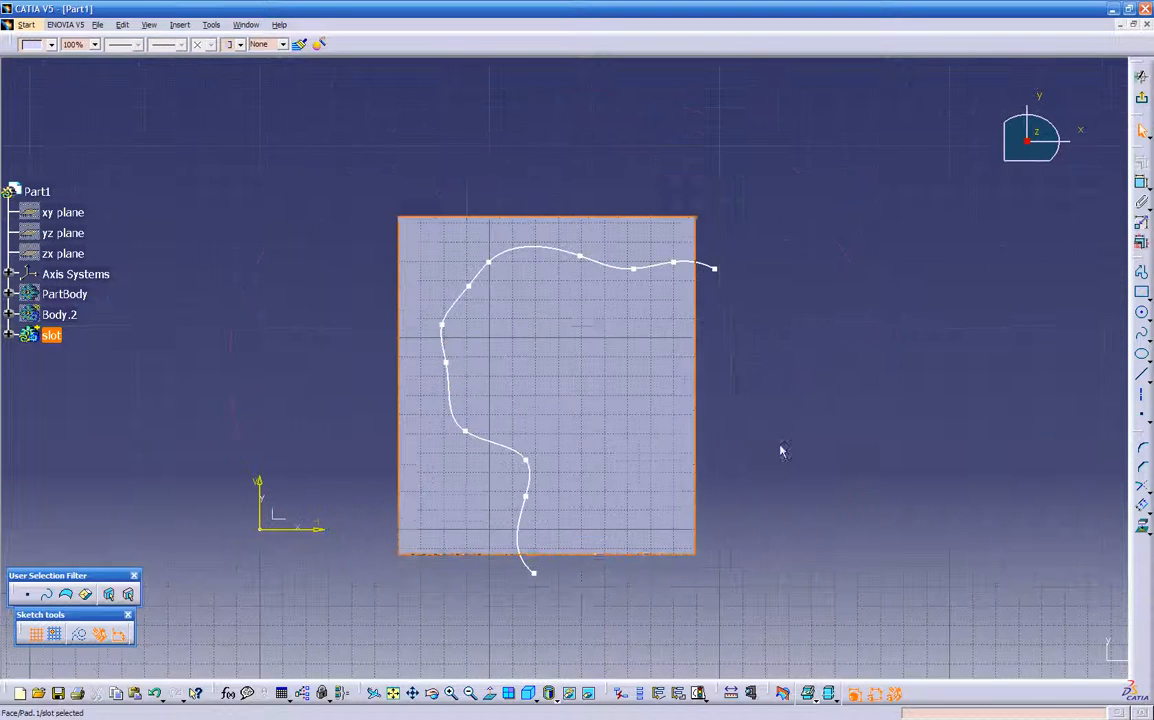
left_click(450, 357)
left_click(1148, 489)
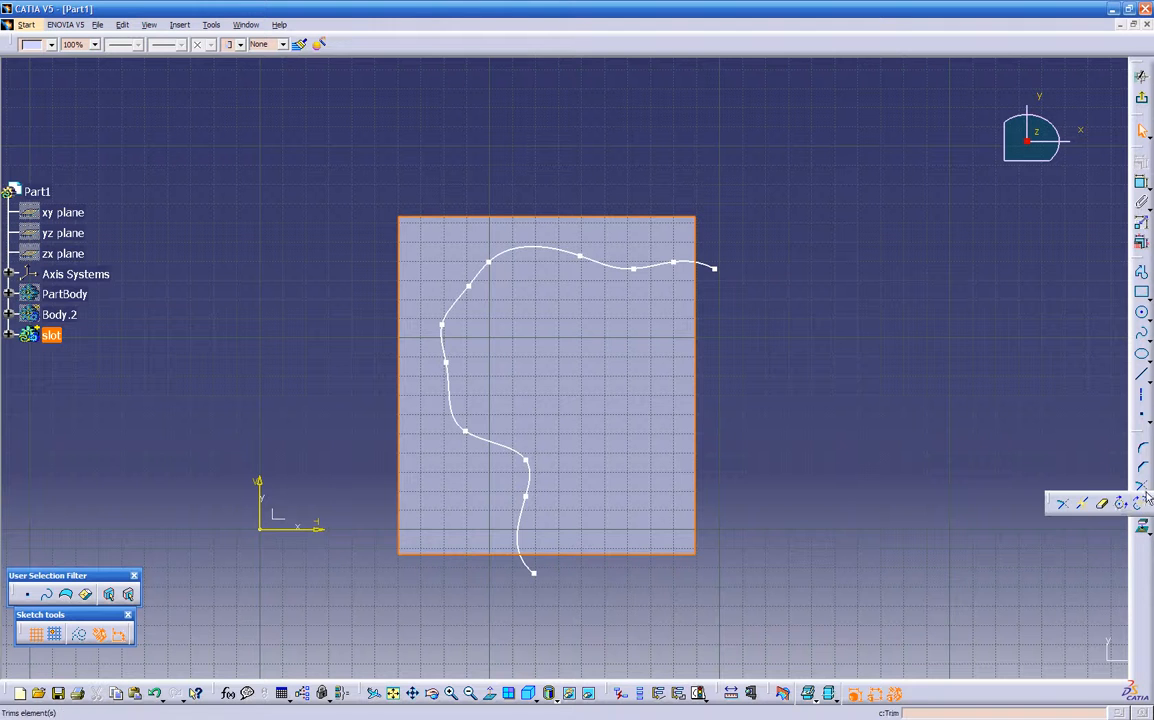
left_click(1084, 507)
left_click(449, 385)
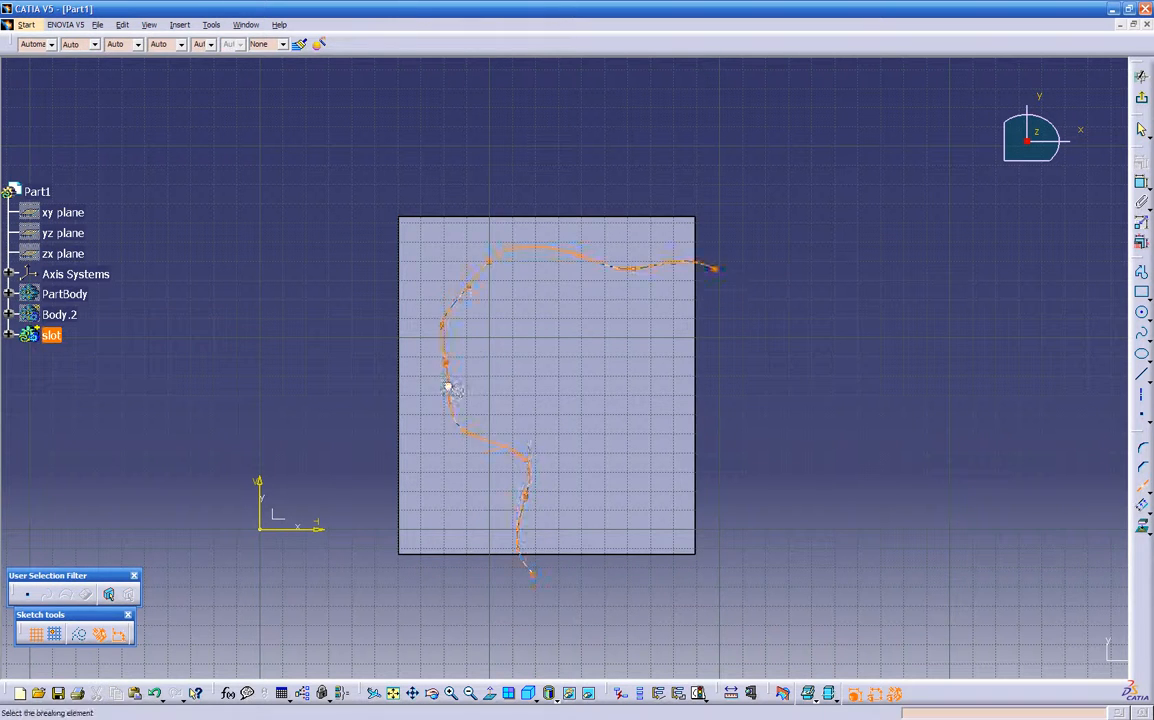
left_click(449, 380)
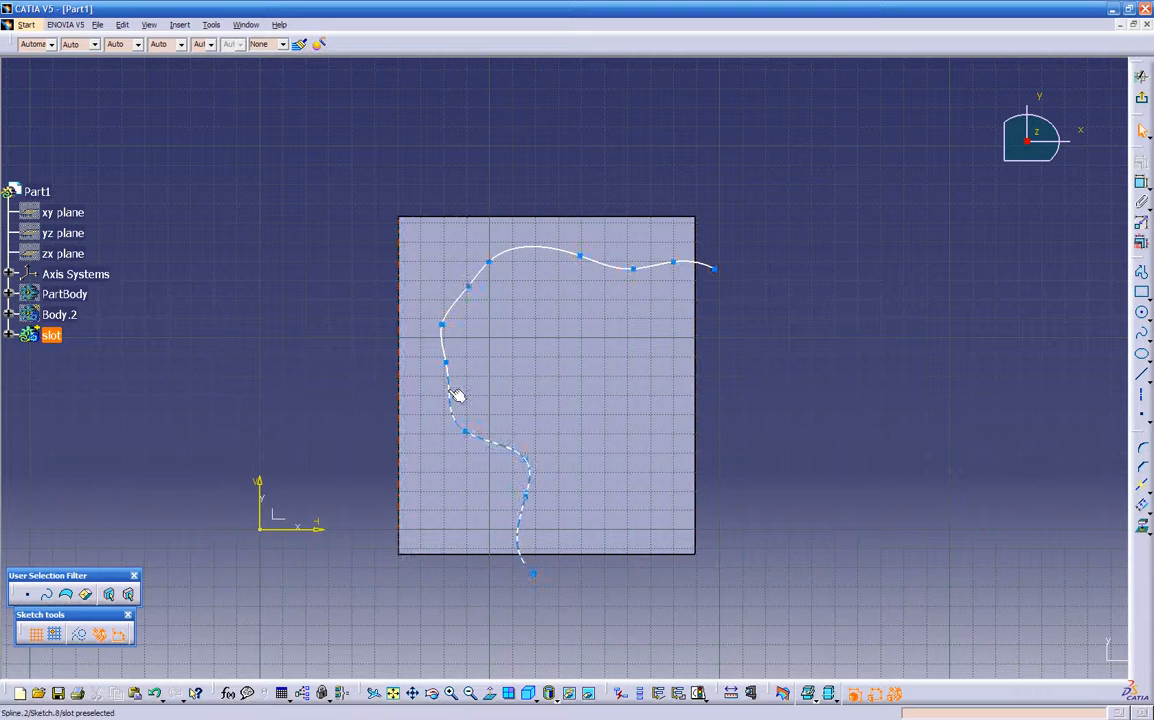
Step: Delete the lower piece of the broken spline together with its leftover control points
left_click(456, 392)
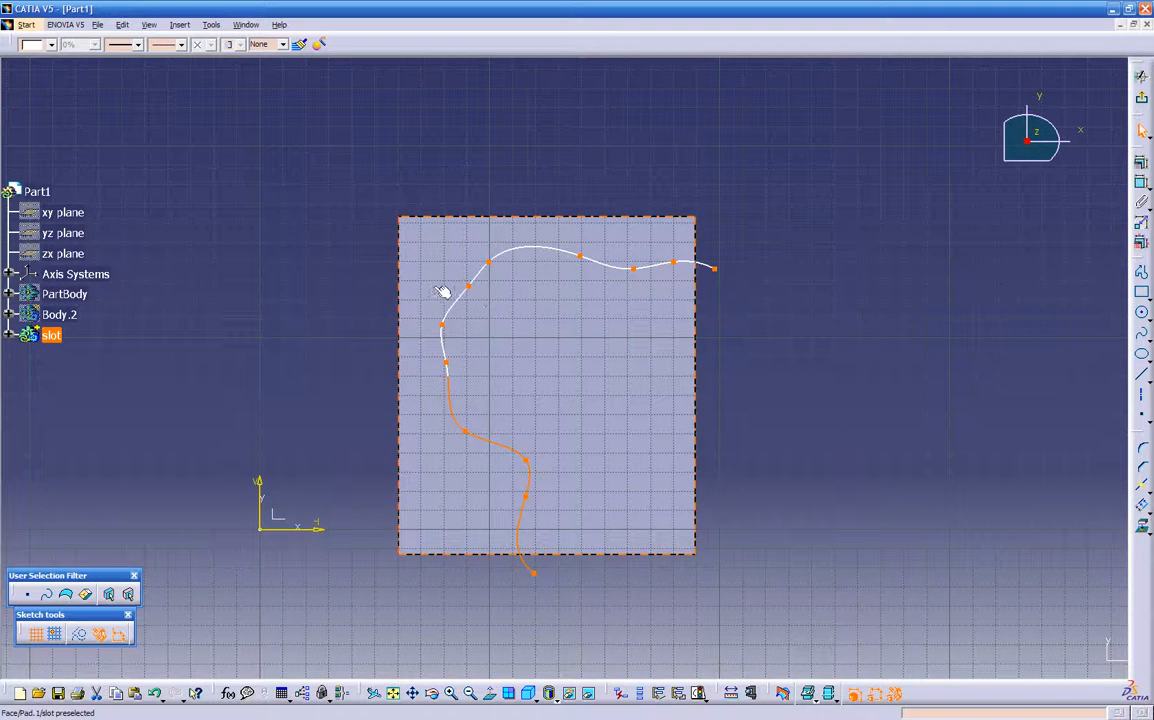
left_click(394, 363)
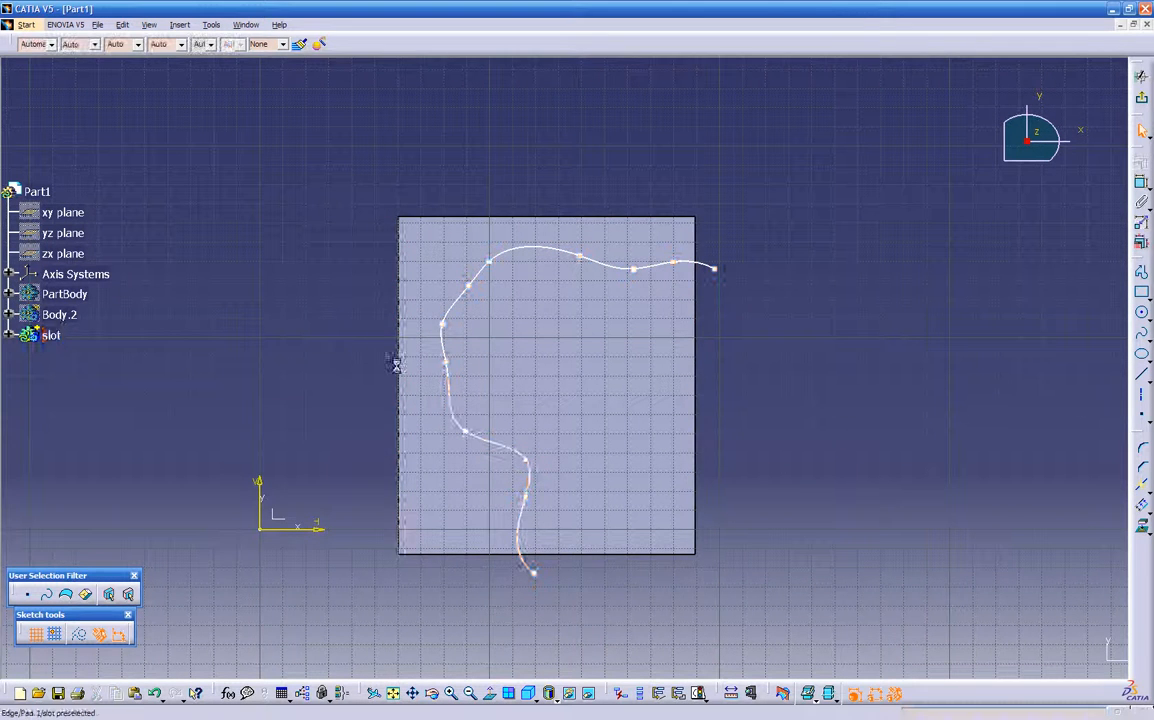
left_click(451, 396)
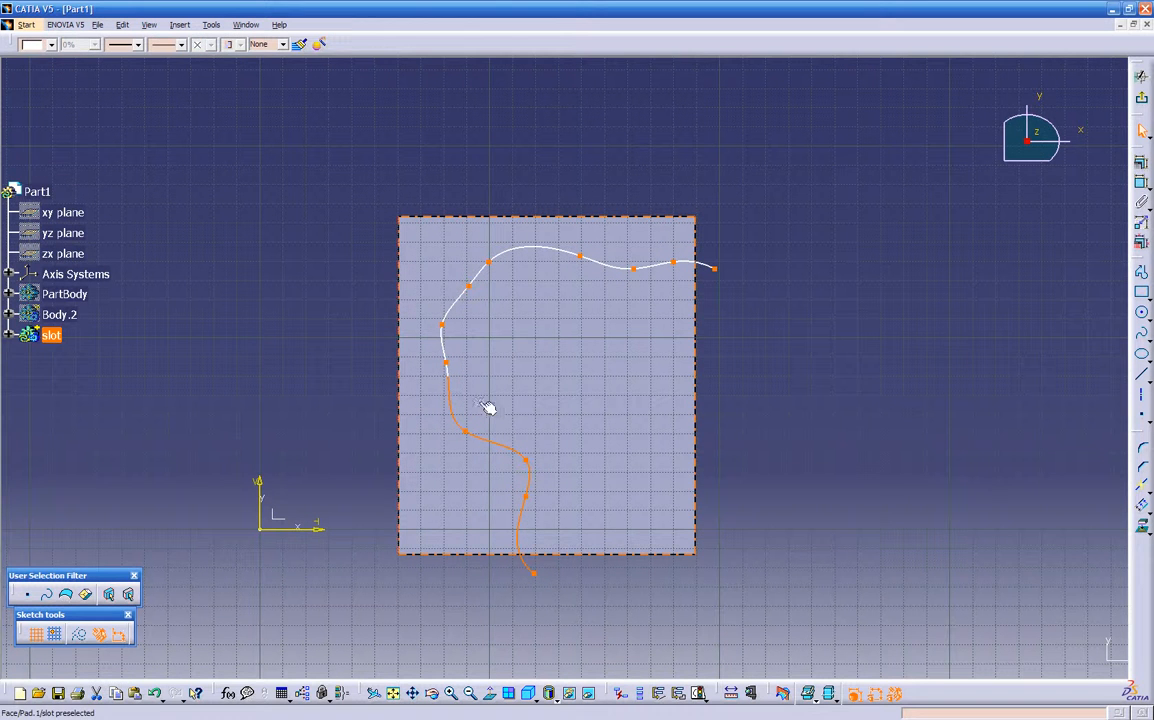
key("Delete")
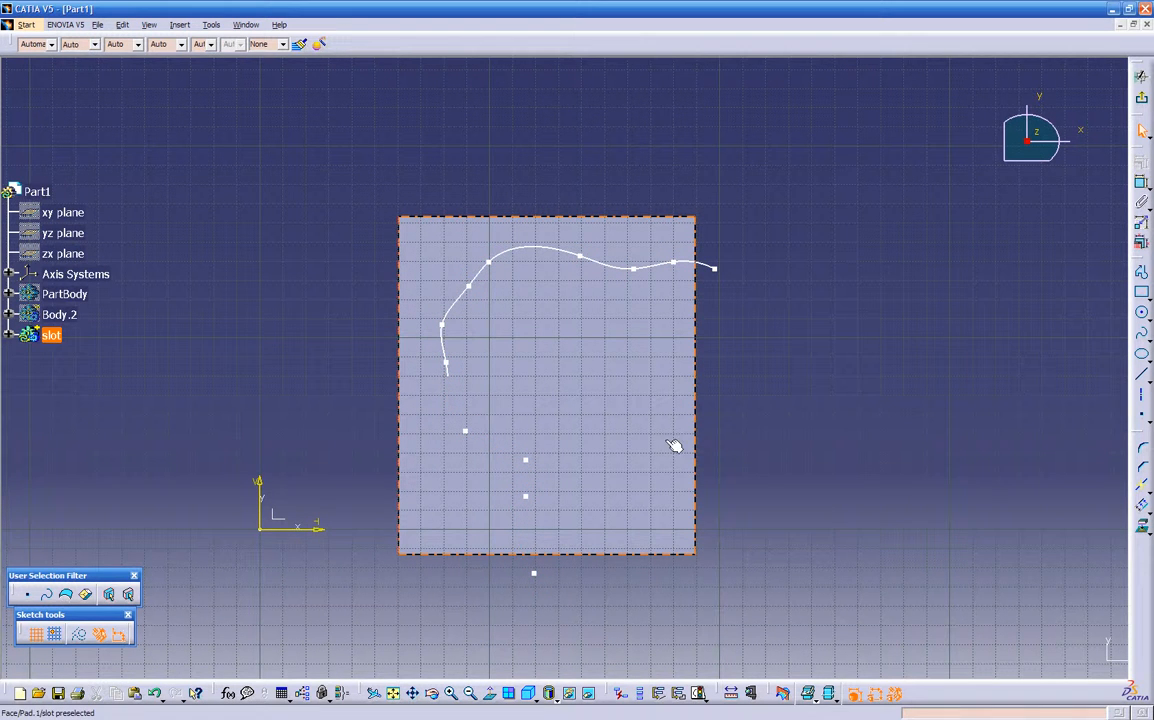
mouse_move(378, 408)
left_mouse_down()
mouse_move(512, 509)
mouse_move(597, 607)
left_mouse_up()
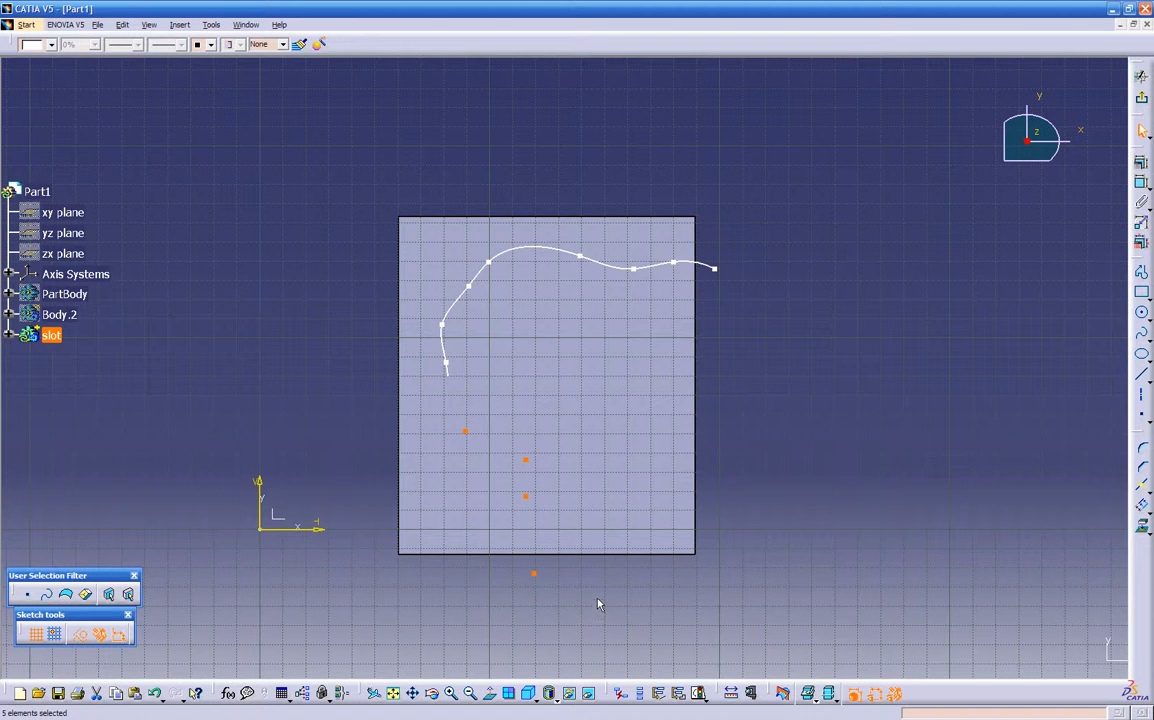
key("Delete")
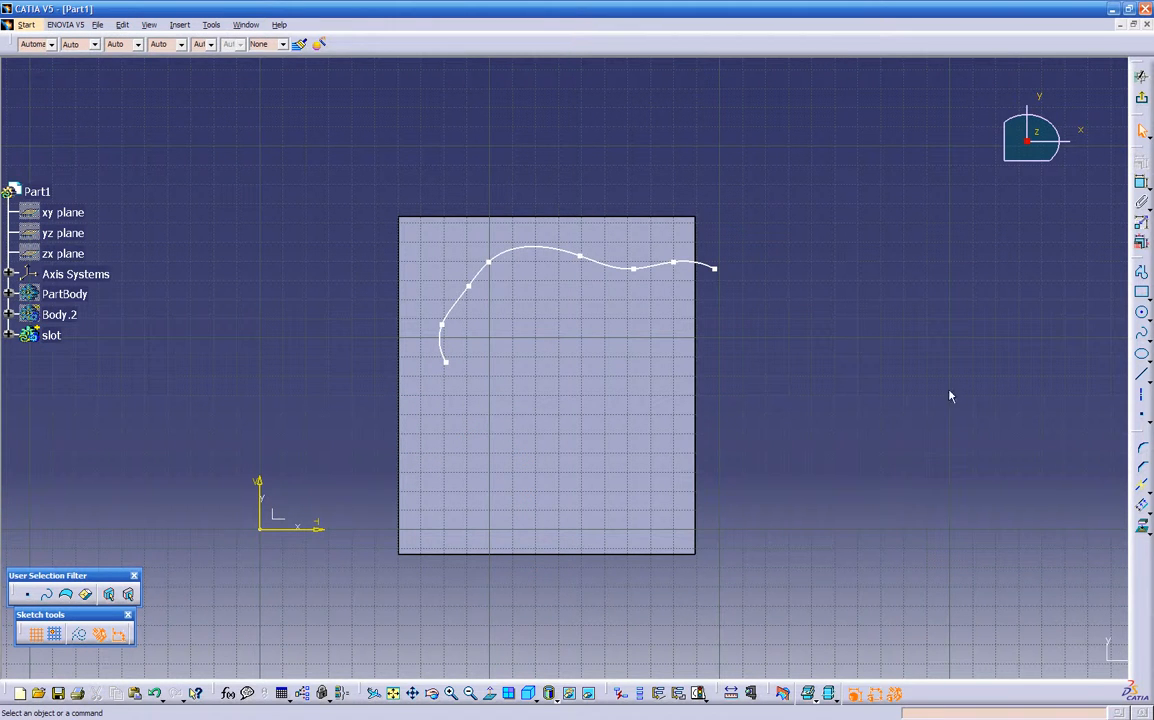
Step: Start the Profile tool and hide Pad.1 so that only the sketch geometry is shown
left_click(1140, 273)
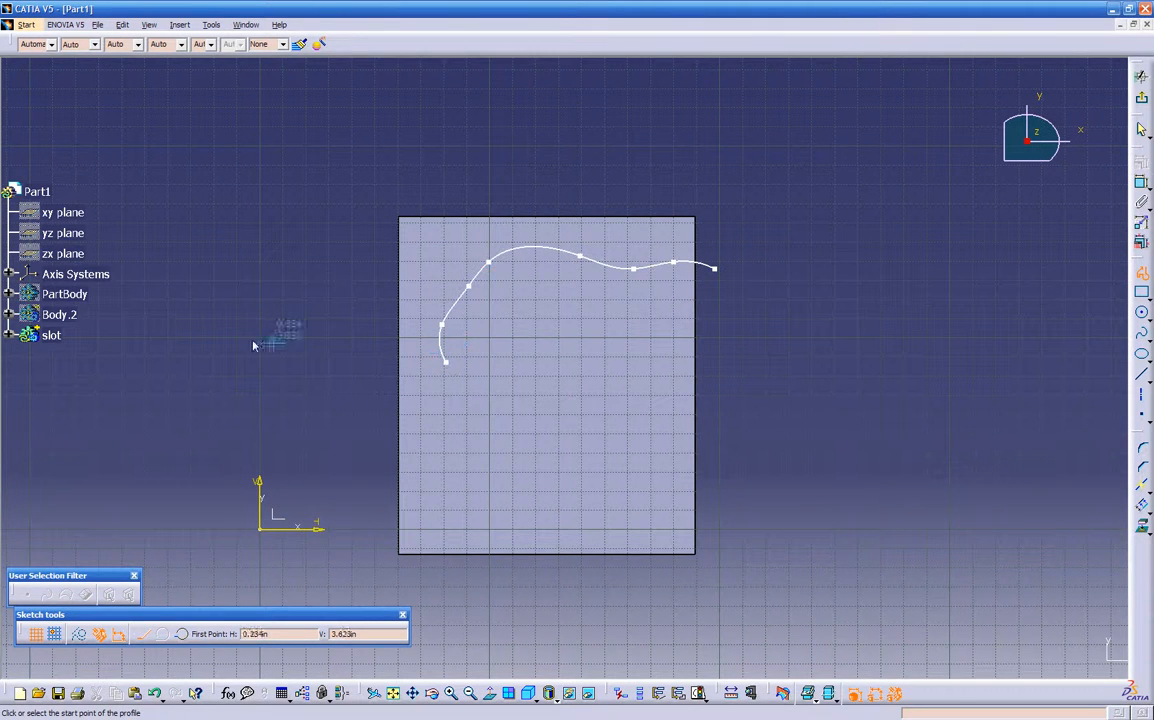
left_click(9, 337)
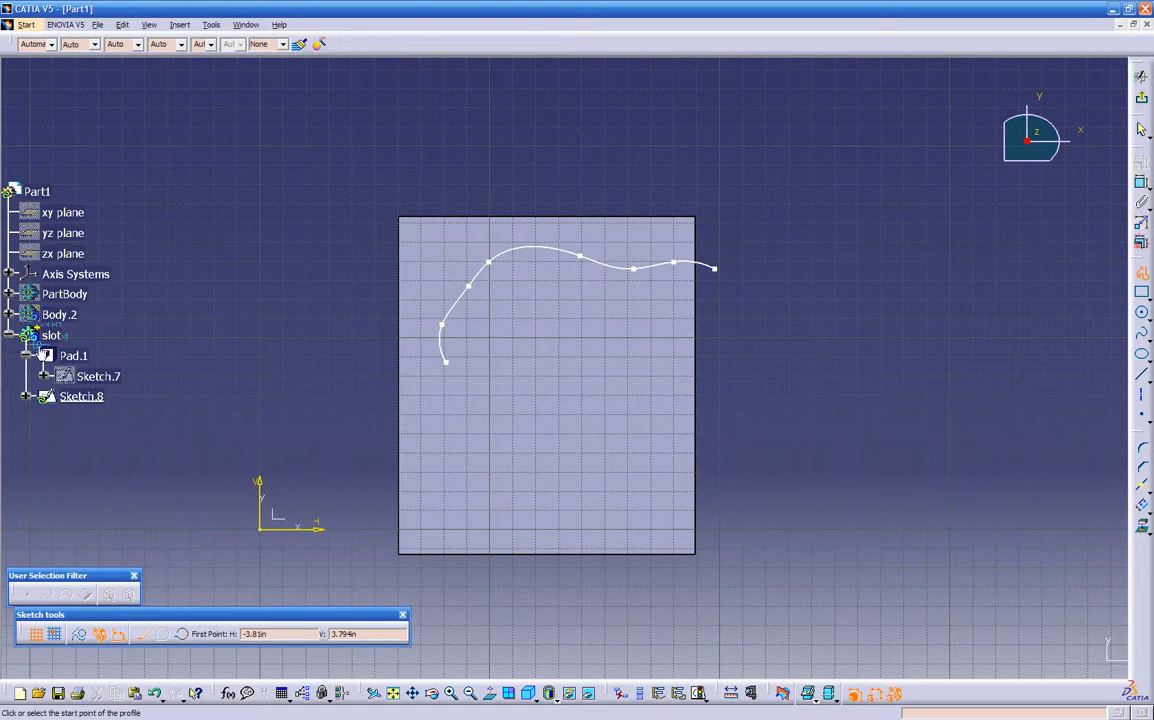
right_click(453, 425)
left_click(468, 465)
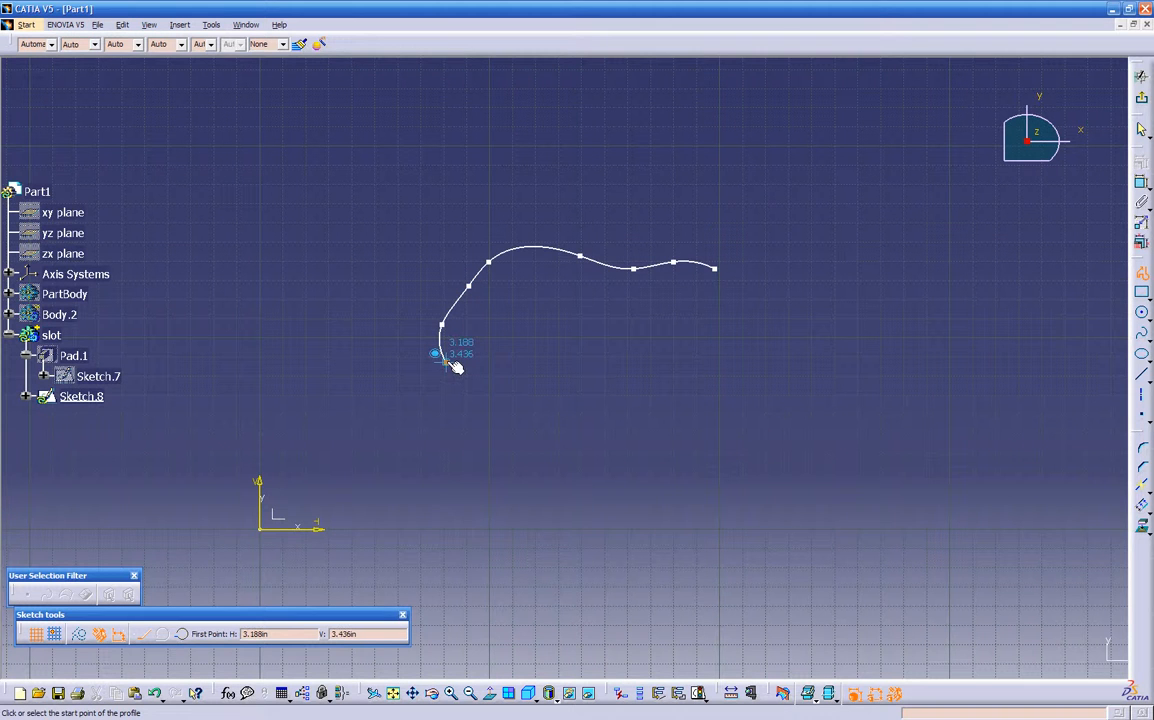
Step: Draw a straight line from the spline's lower end diagonally down to the right, ending beyond the block's lower edge
middle_click_drag(454, 370, 503, 245, "ctrl")
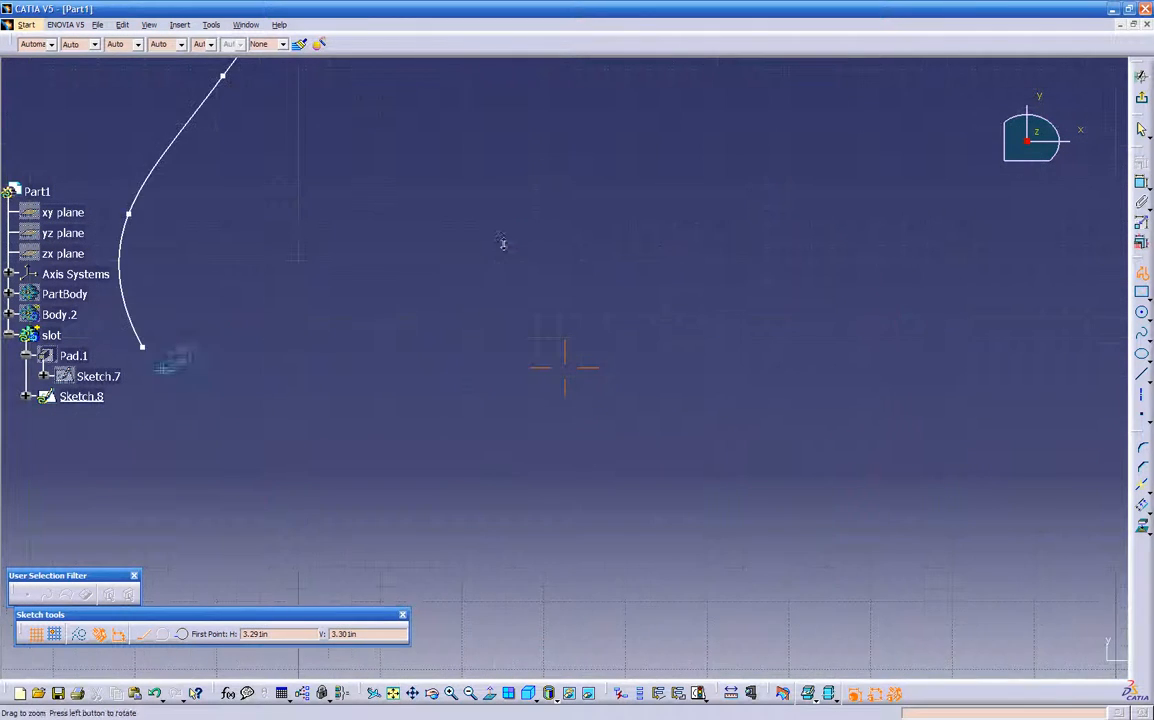
middle_click_drag(399, 323, 677, 328)
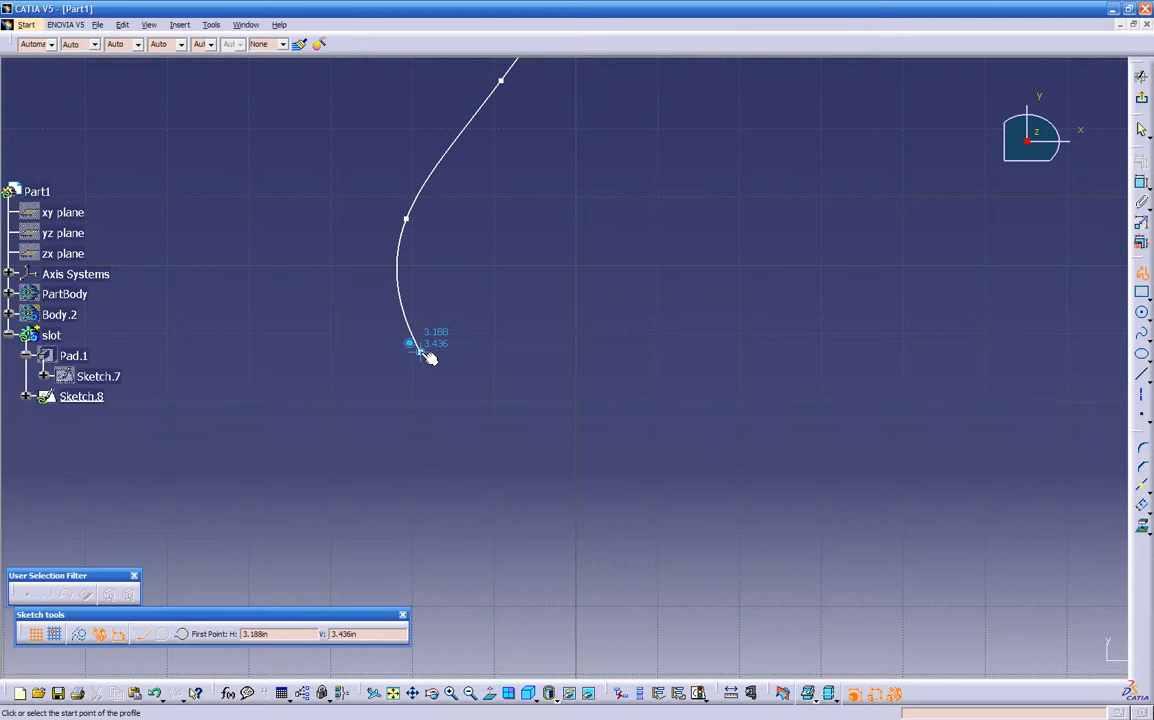
left_click(420, 352)
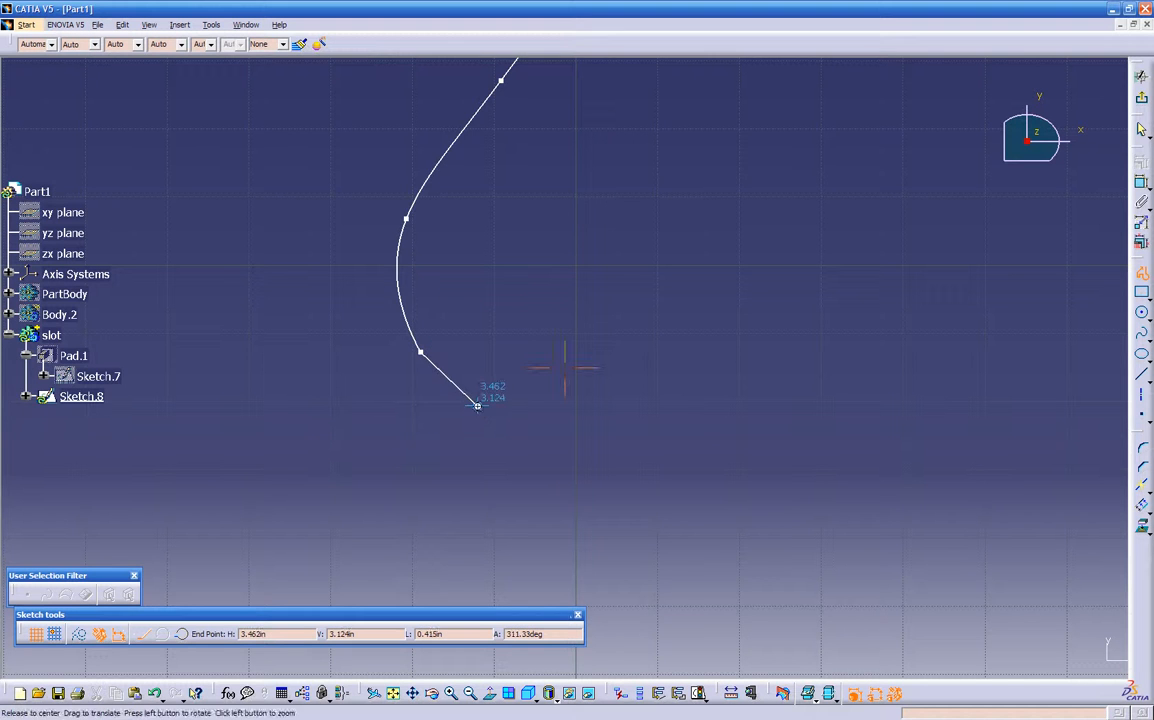
middle_click_drag(477, 406, 472, 496)
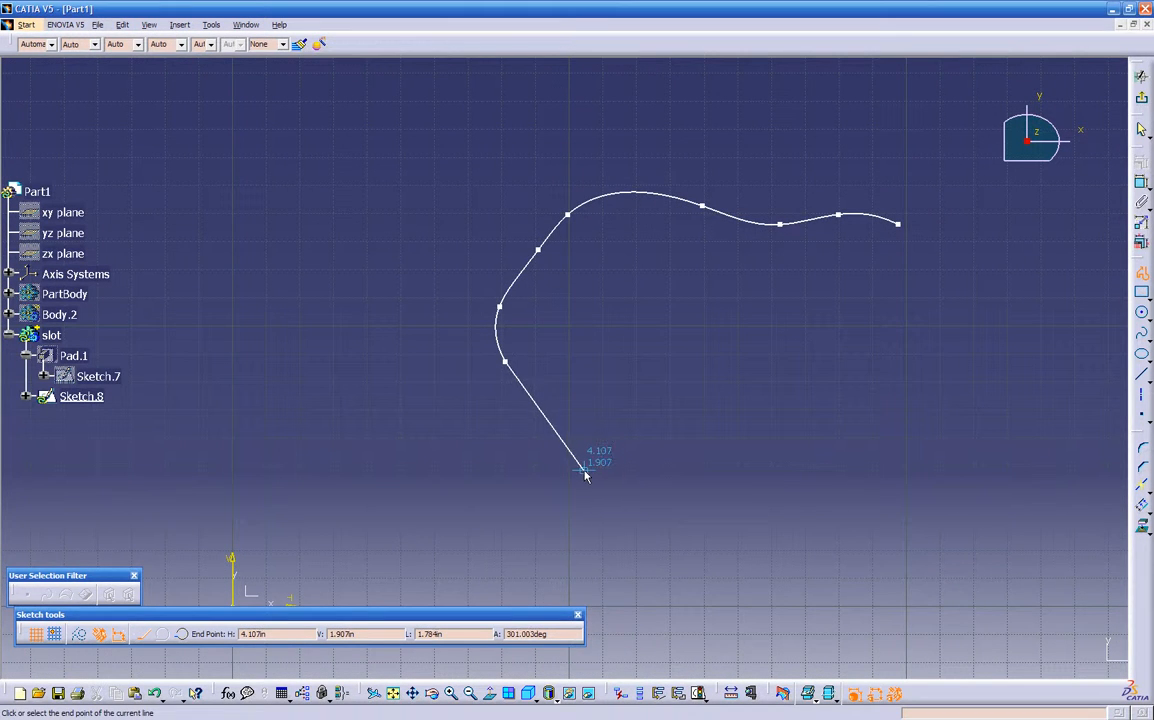
left_click(708, 649)
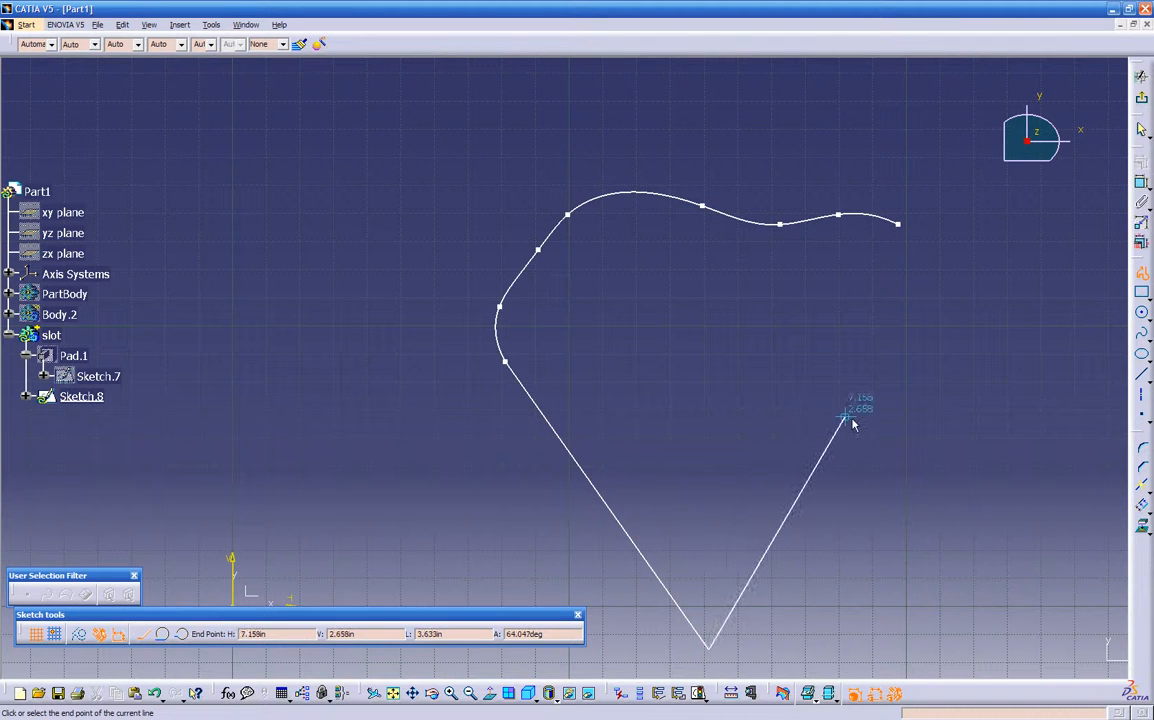
key("Escape")
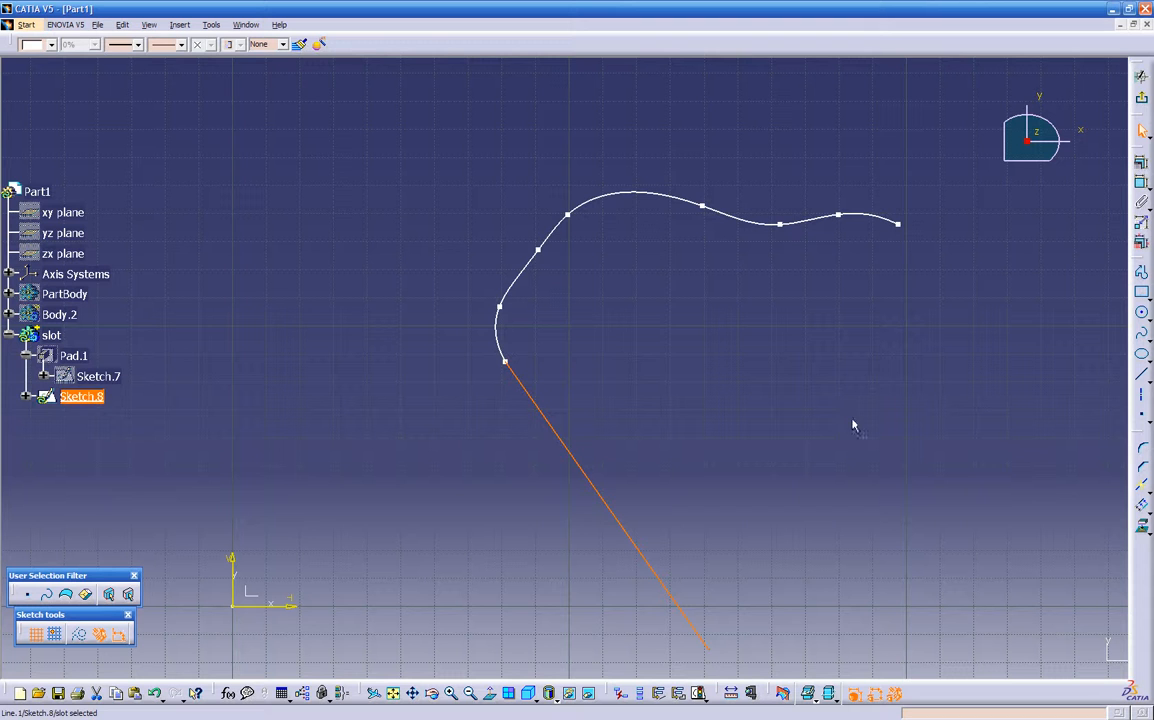
key("Escape")
Step: Show Pad.1 again and exit the path sketch to return to the 3D part
right_click(69, 356)
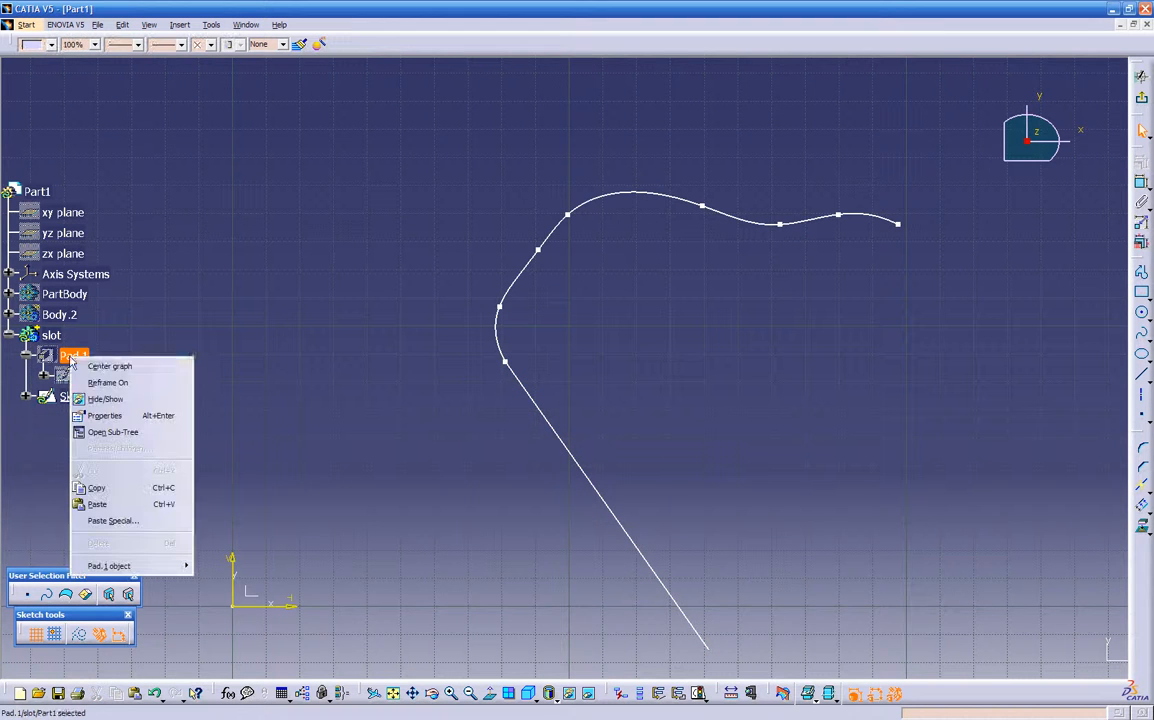
left_click(101, 398)
middle_click_drag(287, 430, 322, 248)
middle_click_drag(528, 440, 546, 394)
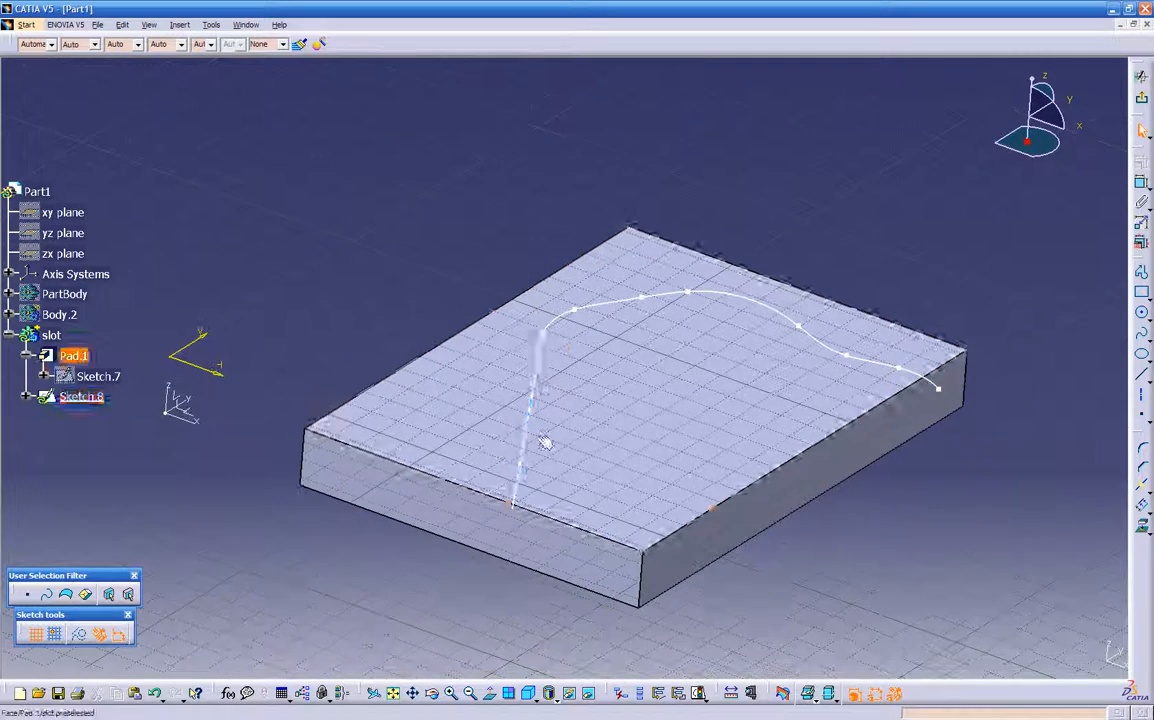
left_click(1144, 104)
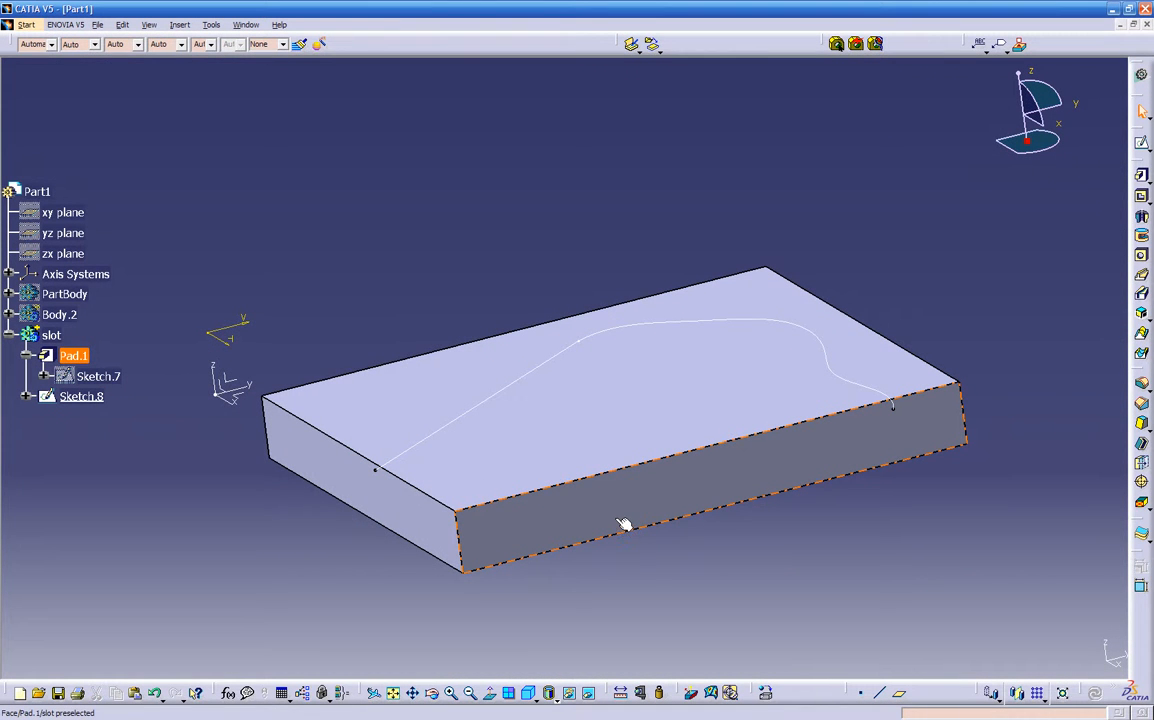
middle_click_drag(600, 506, 668, 537)
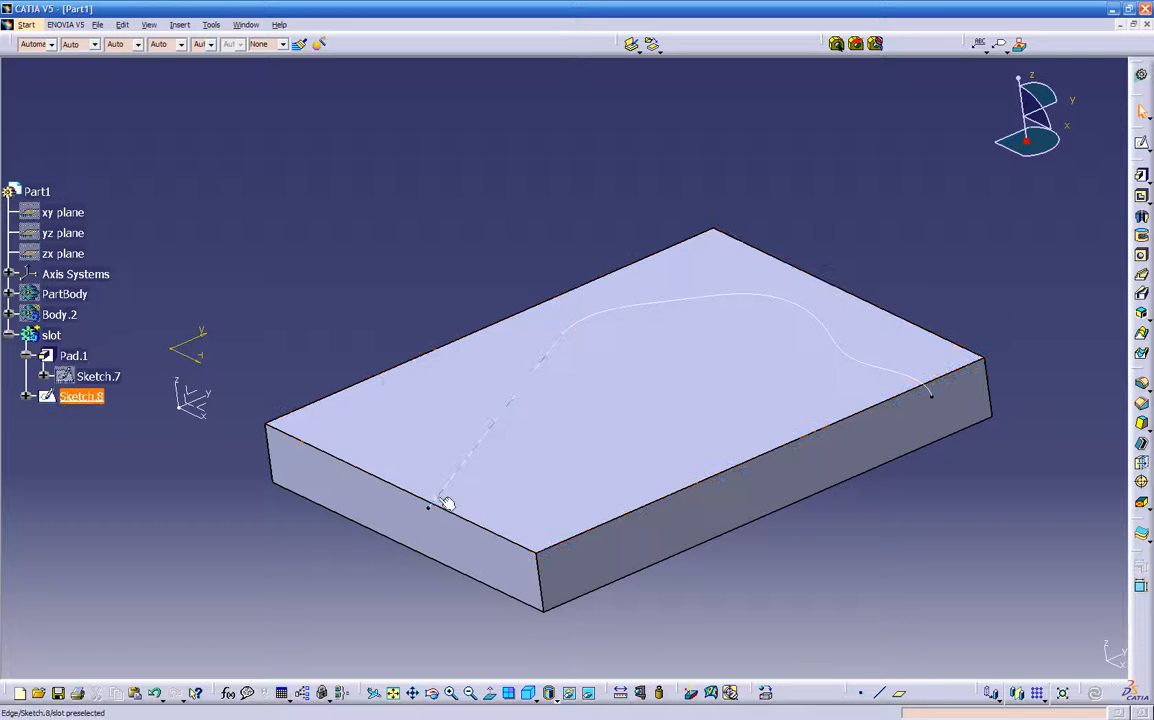
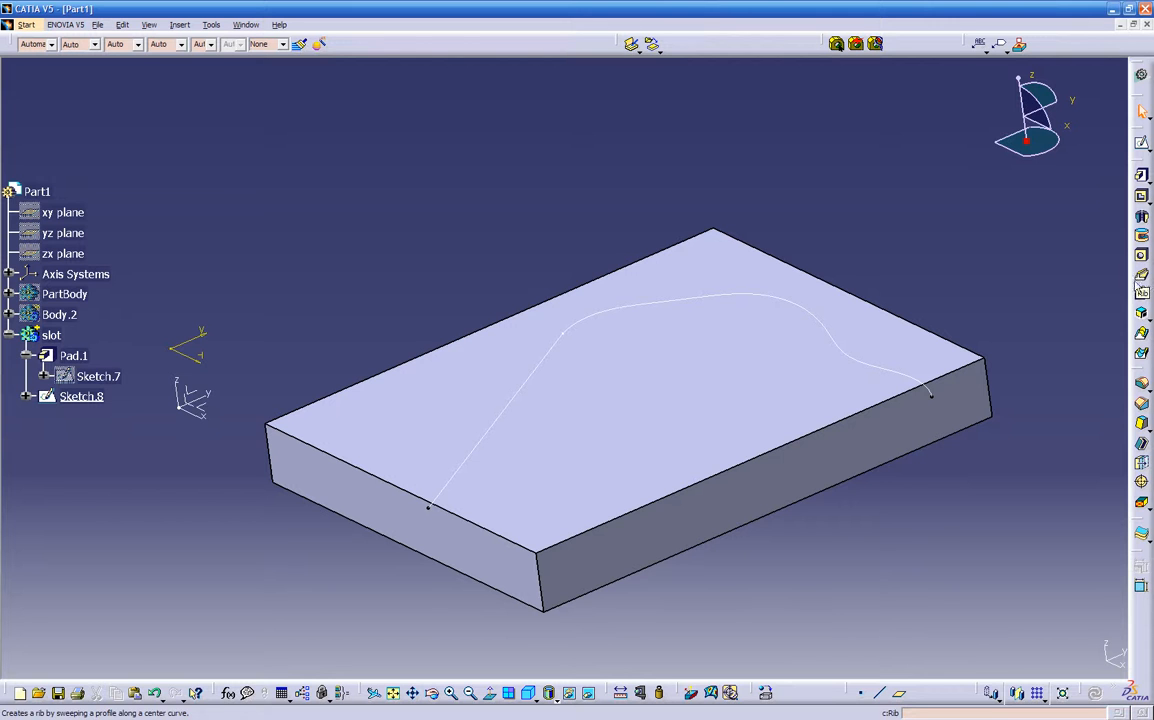
Step: Start a reference plane of type Normal to curve, using the Sketch.8 path as its curve
middle_click_drag(793, 585, 802, 533)
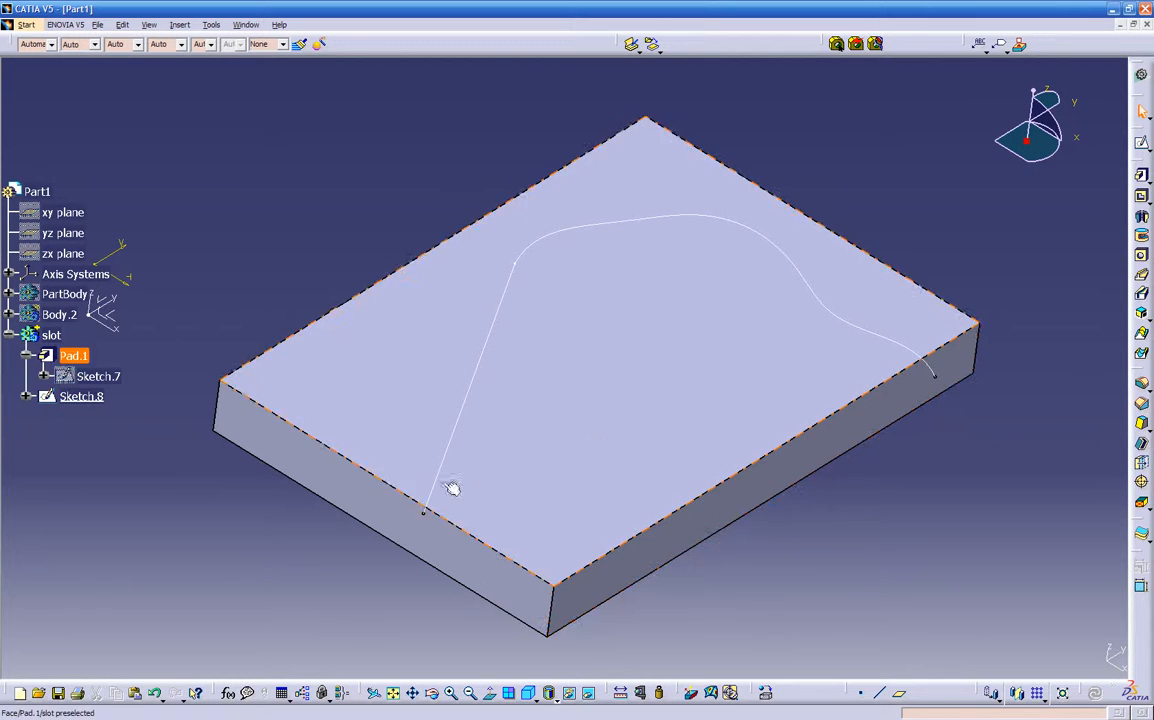
middle_click_drag(820, 589, 806, 577)
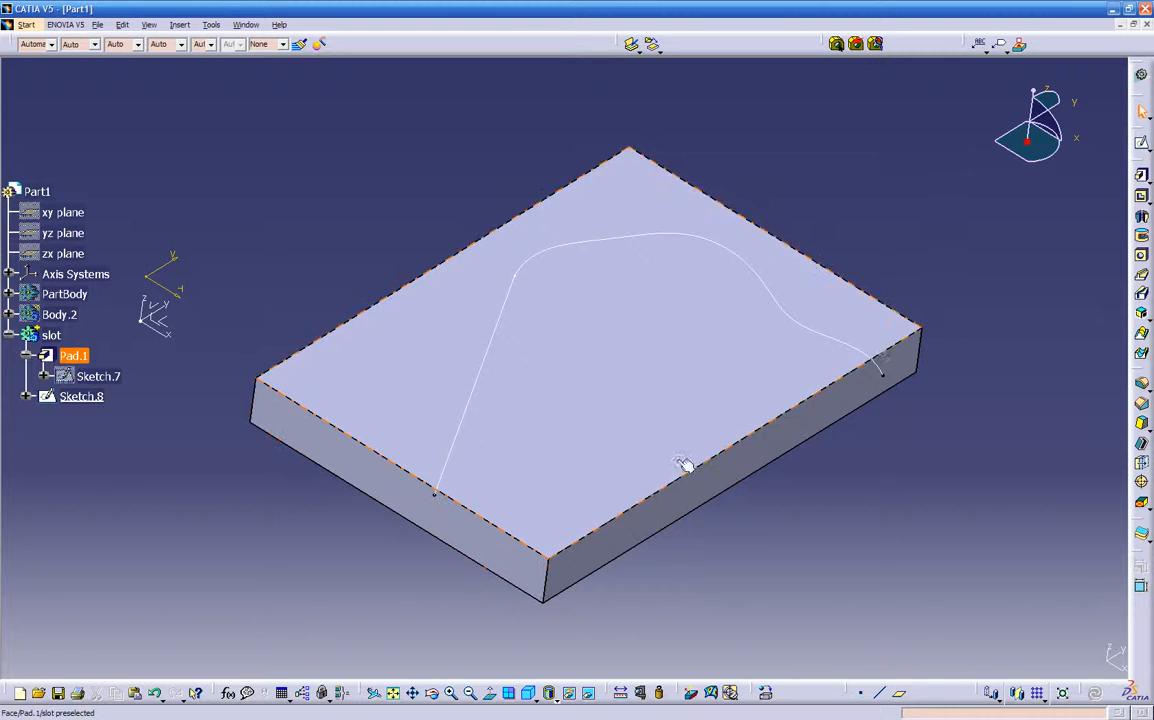
left_click(830, 337)
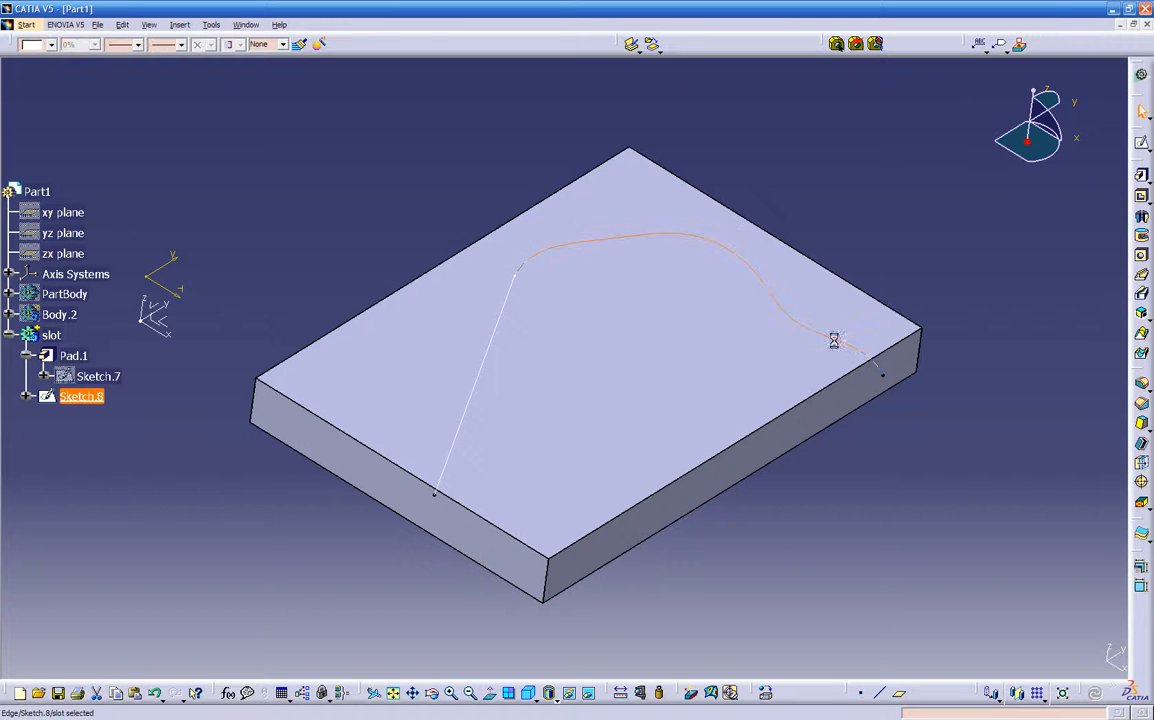
left_click(901, 695)
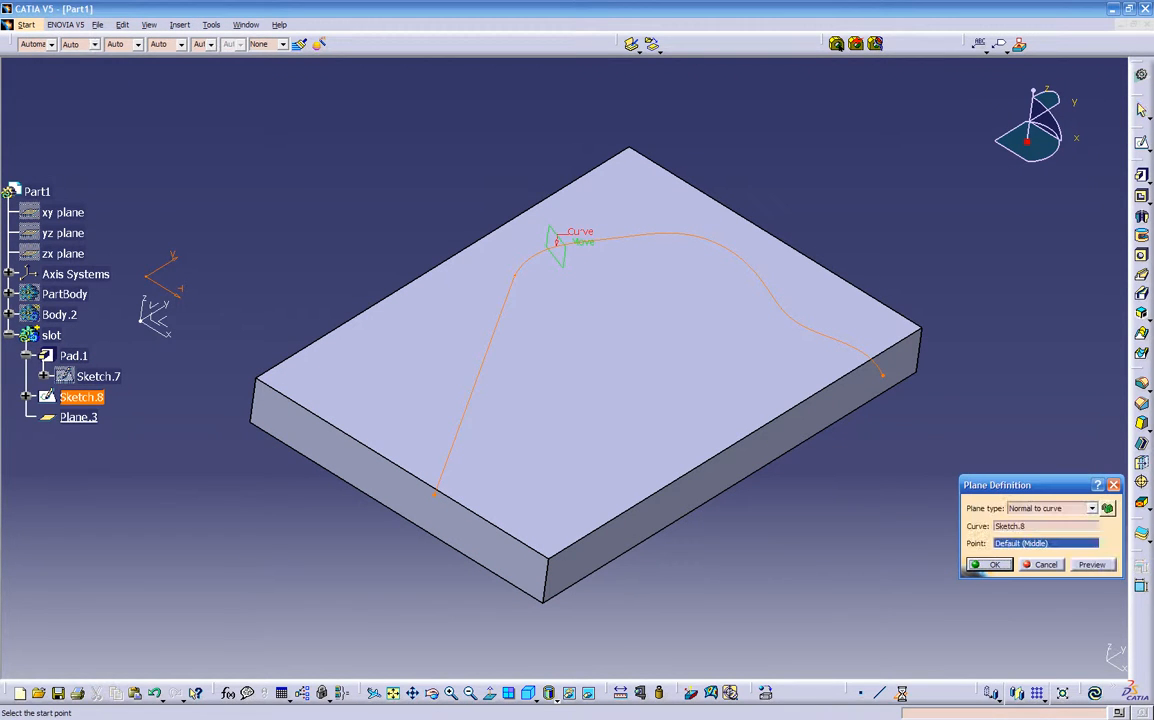
left_click(1030, 508)
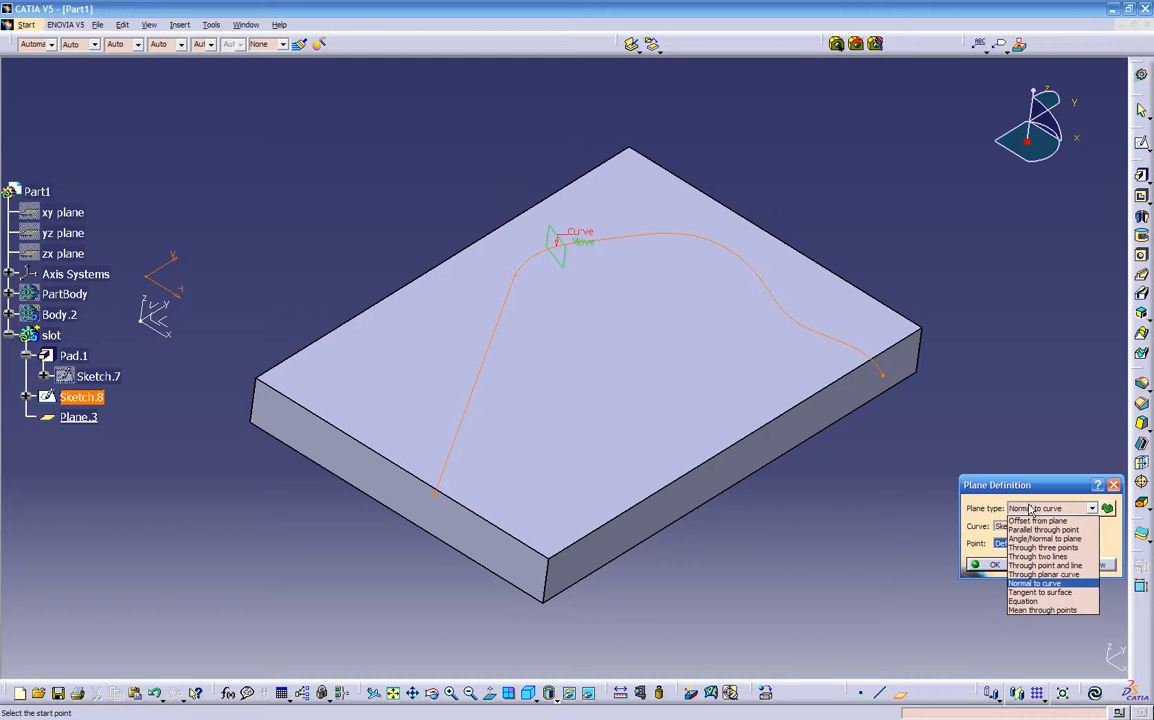
left_click(1040, 510)
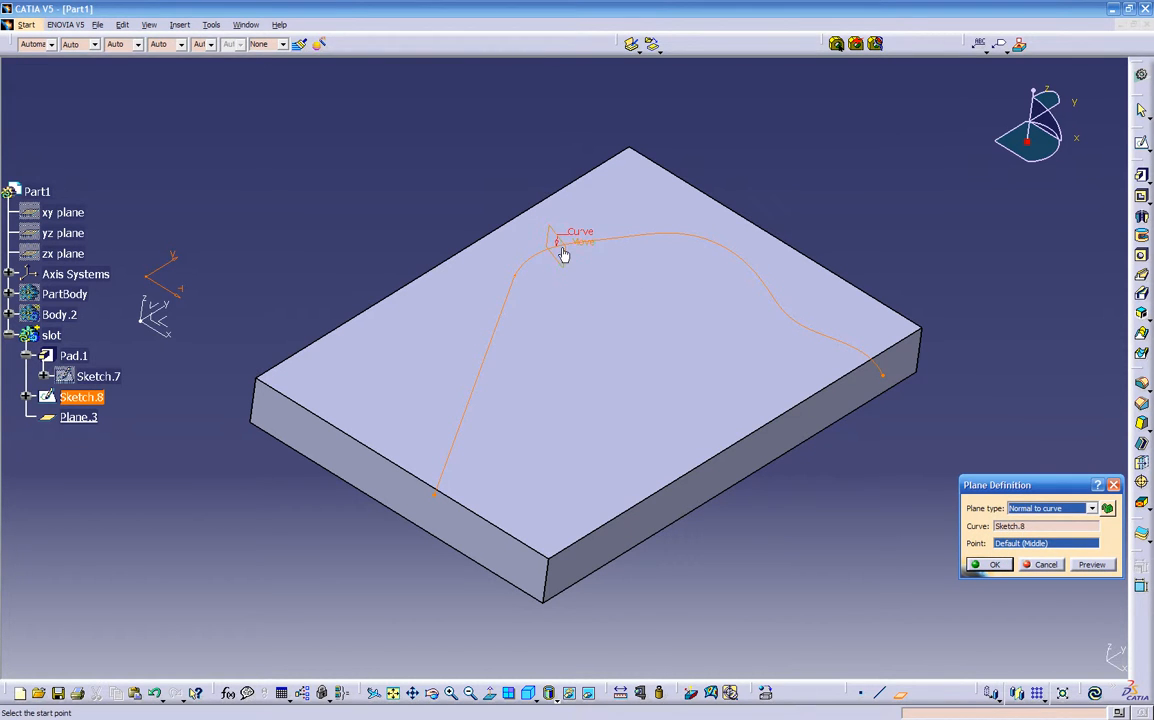
Step: Anchor the normal plane at the end vertex of the path's curved portion and create the plane
left_click(438, 498)
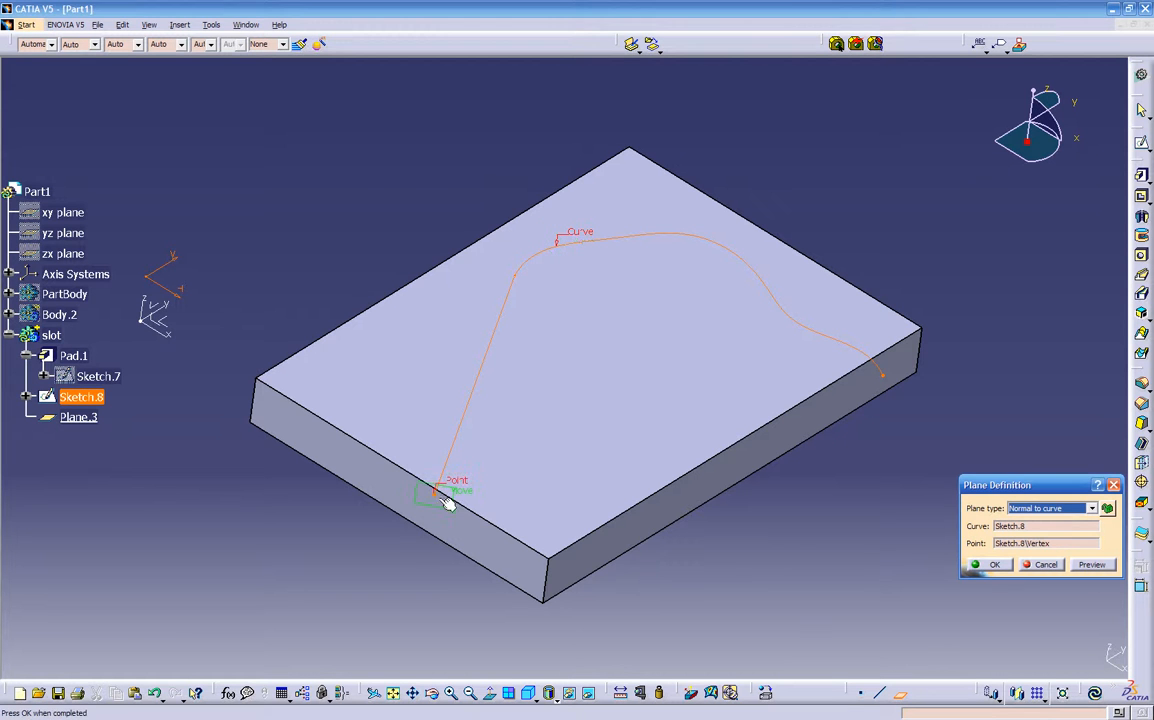
middle_click_drag(483, 524, 493, 626)
middle_click_drag(427, 587, 565, 500)
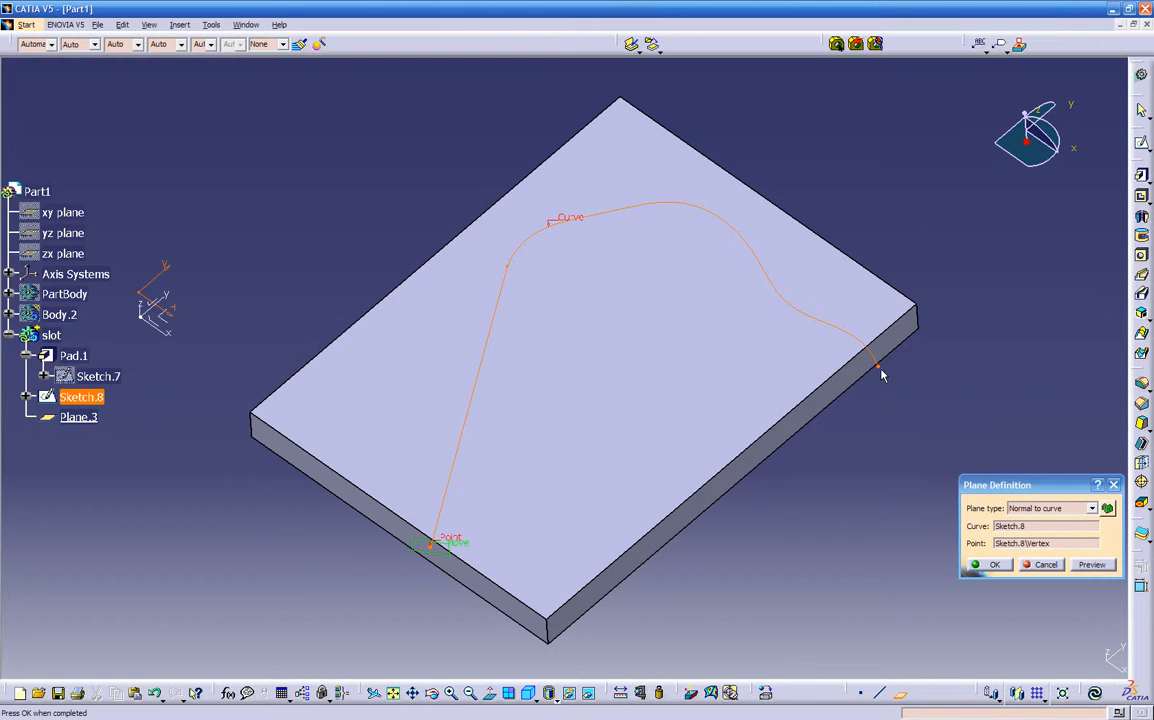
left_click(1007, 545)
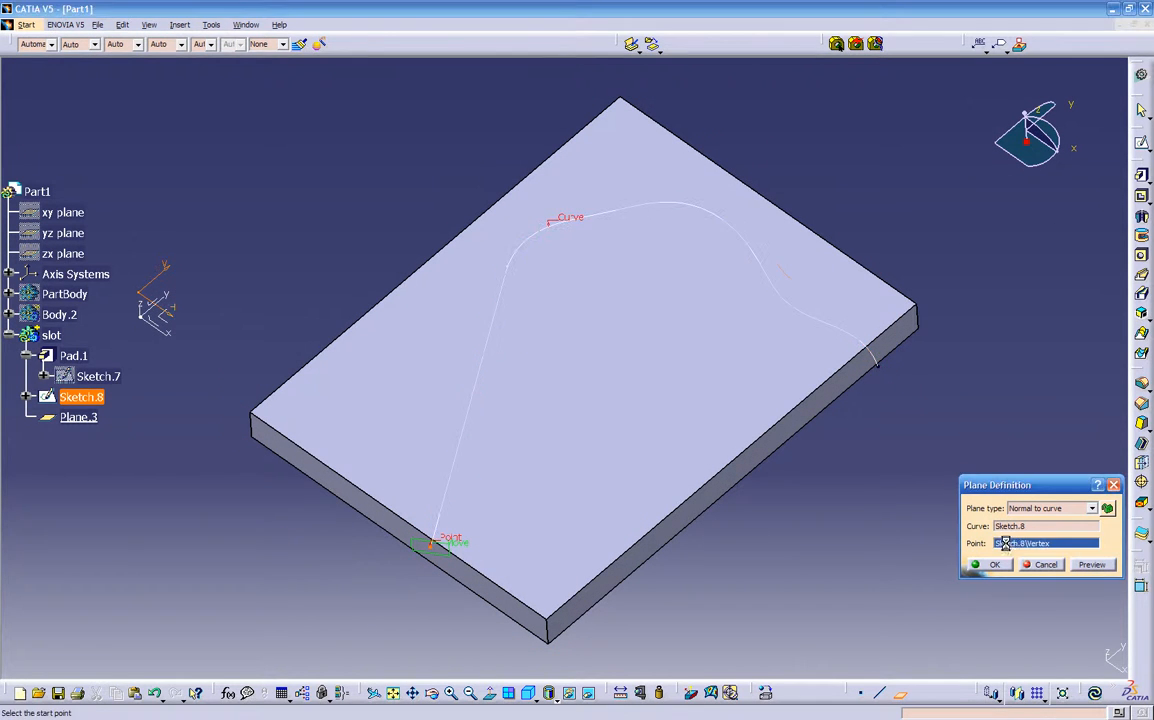
left_click(877, 368)
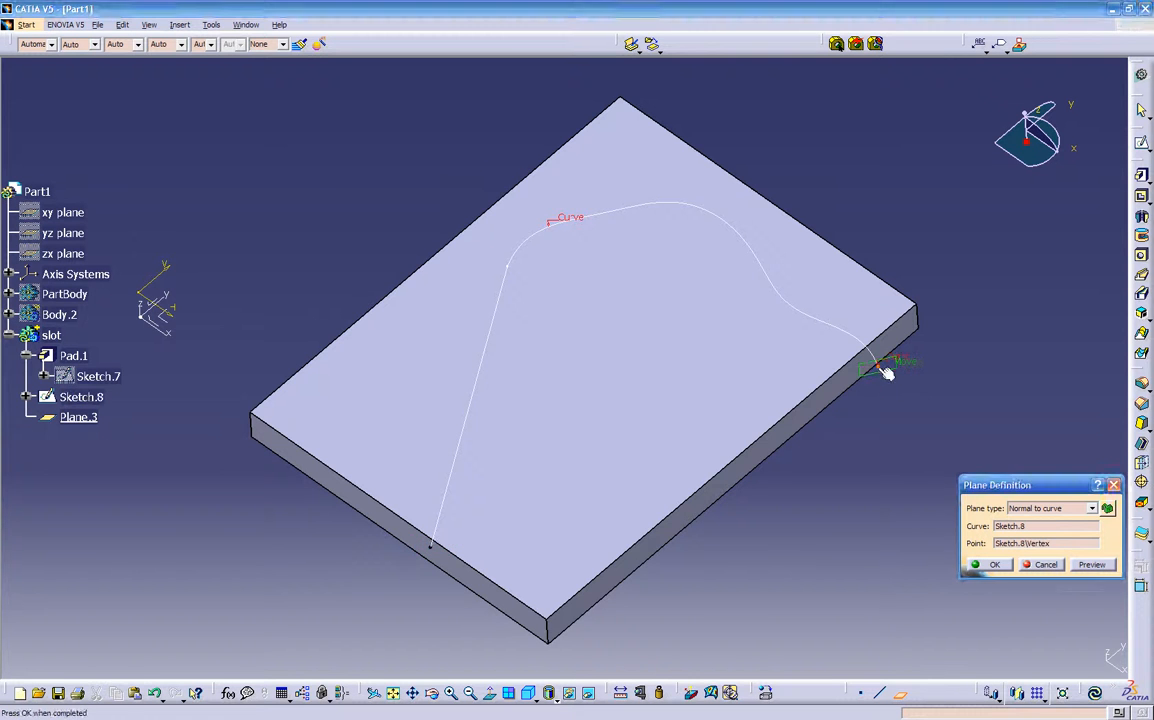
middle_click_drag(732, 407, 945, 566)
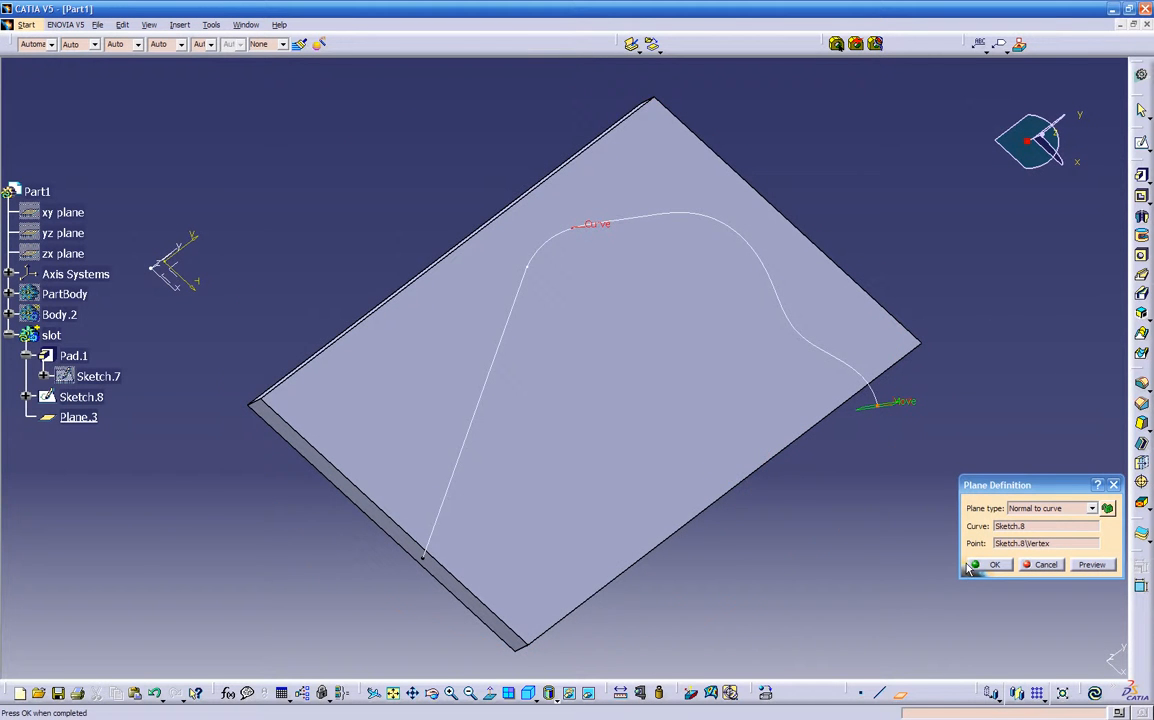
left_click(990, 566)
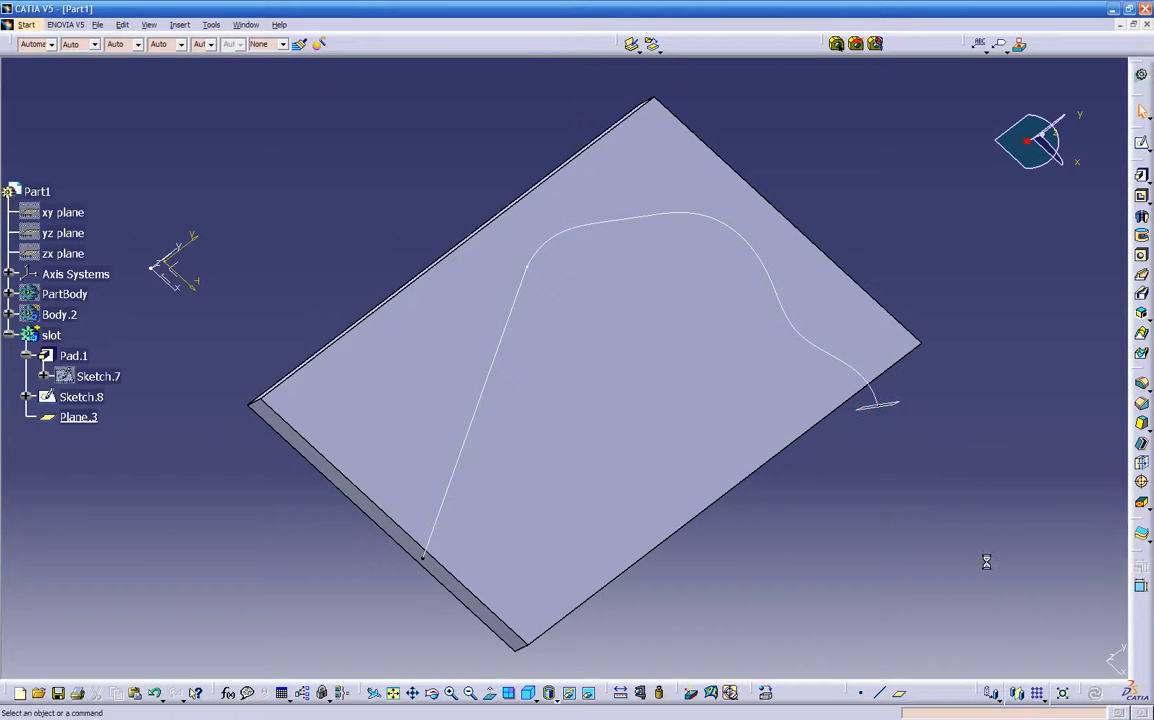
Step: Start a sketch on the new plane at the path's end and view it straight on from outside the block
middle_click_drag(926, 548, 780, 446)
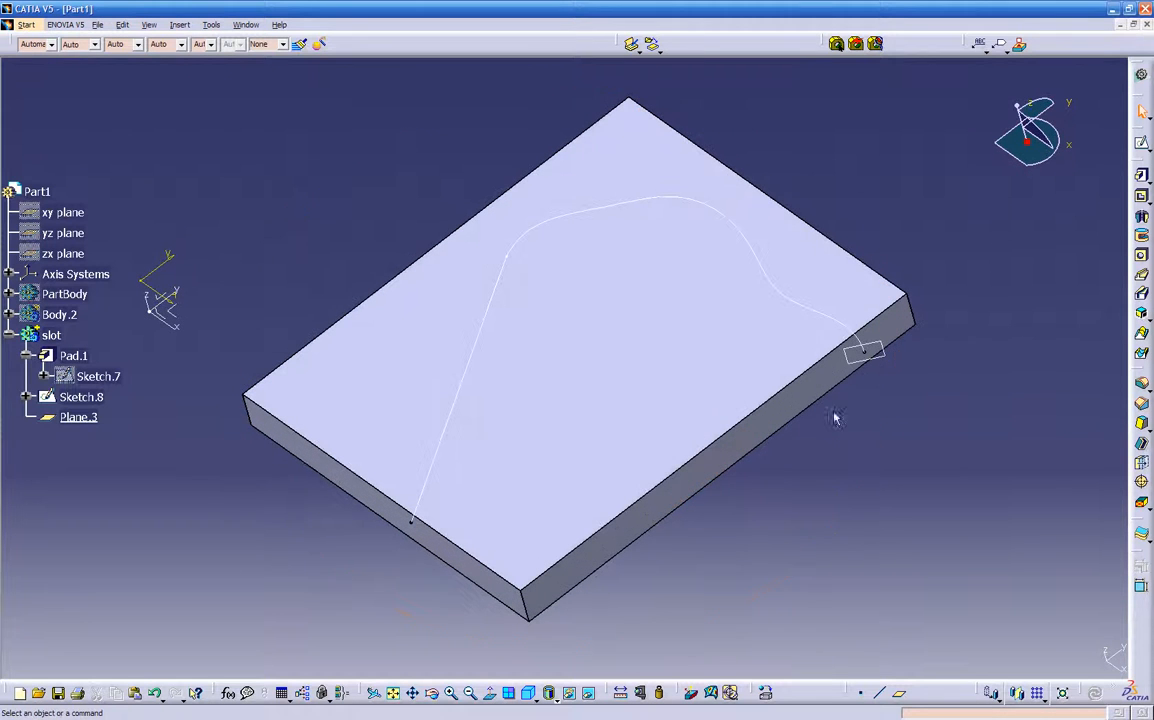
left_click(884, 364)
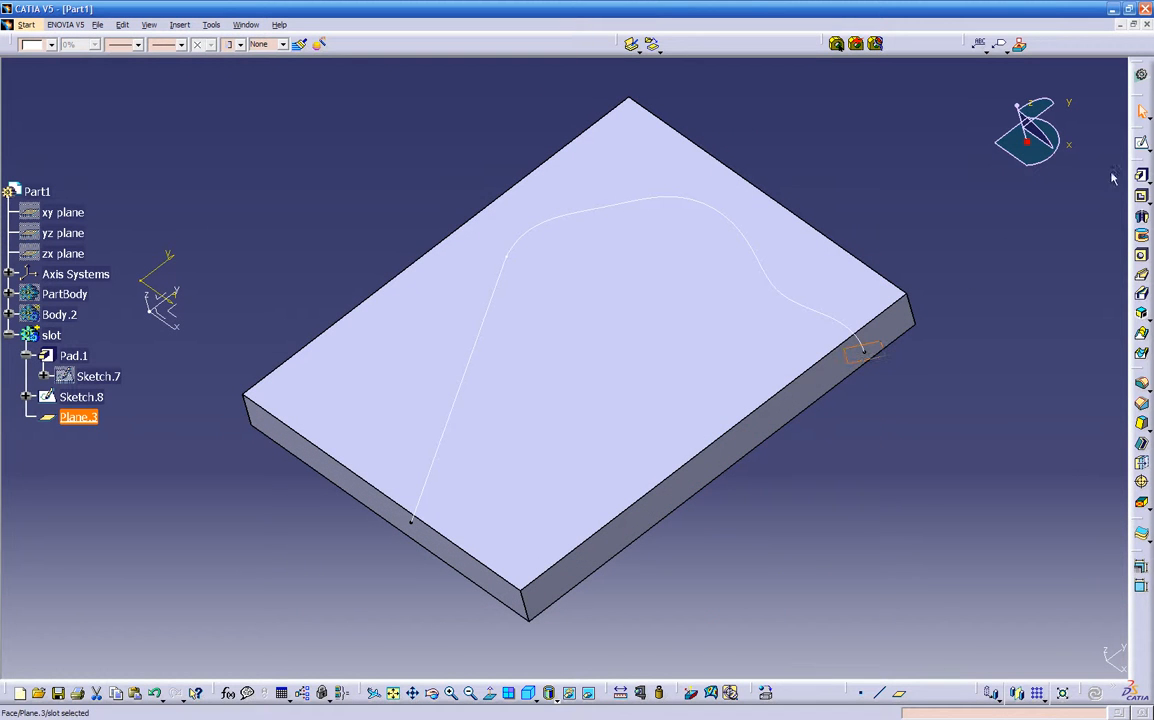
left_click(1140, 71)
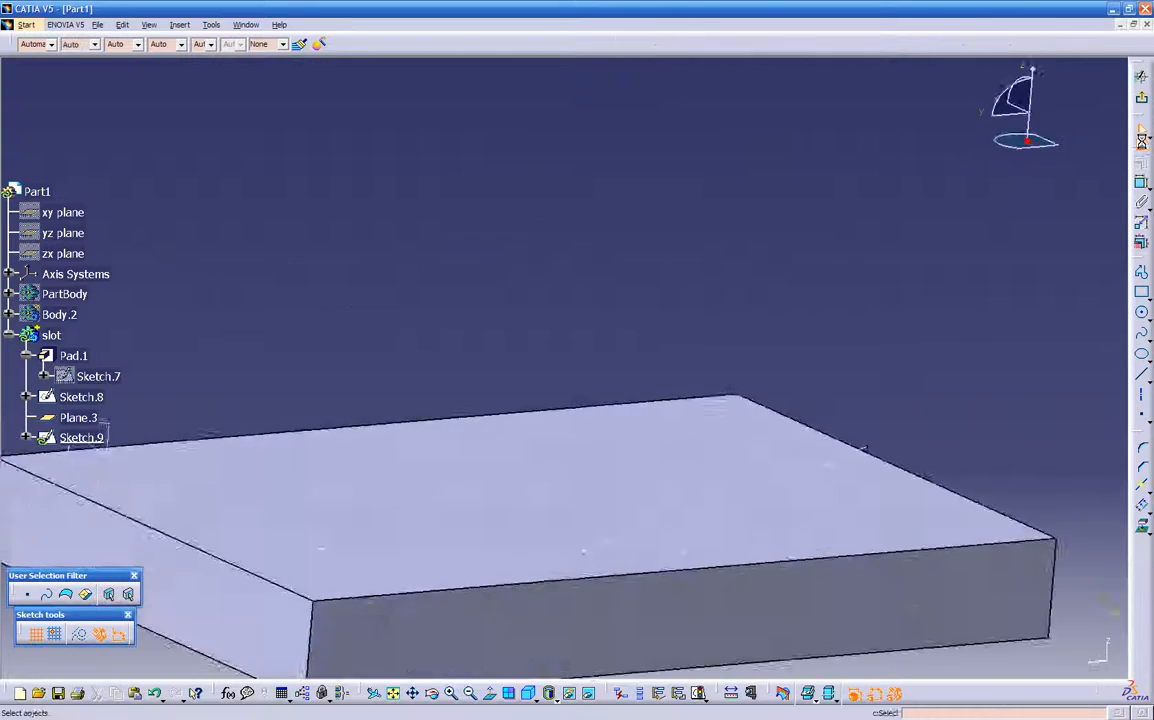
mouse_move(484, 476)
middle_mouse_down()
mouse_move(662, 509)
mouse_move(659, 417)
mouse_move(531, 618)
middle_mouse_up()
left_click(492, 697)
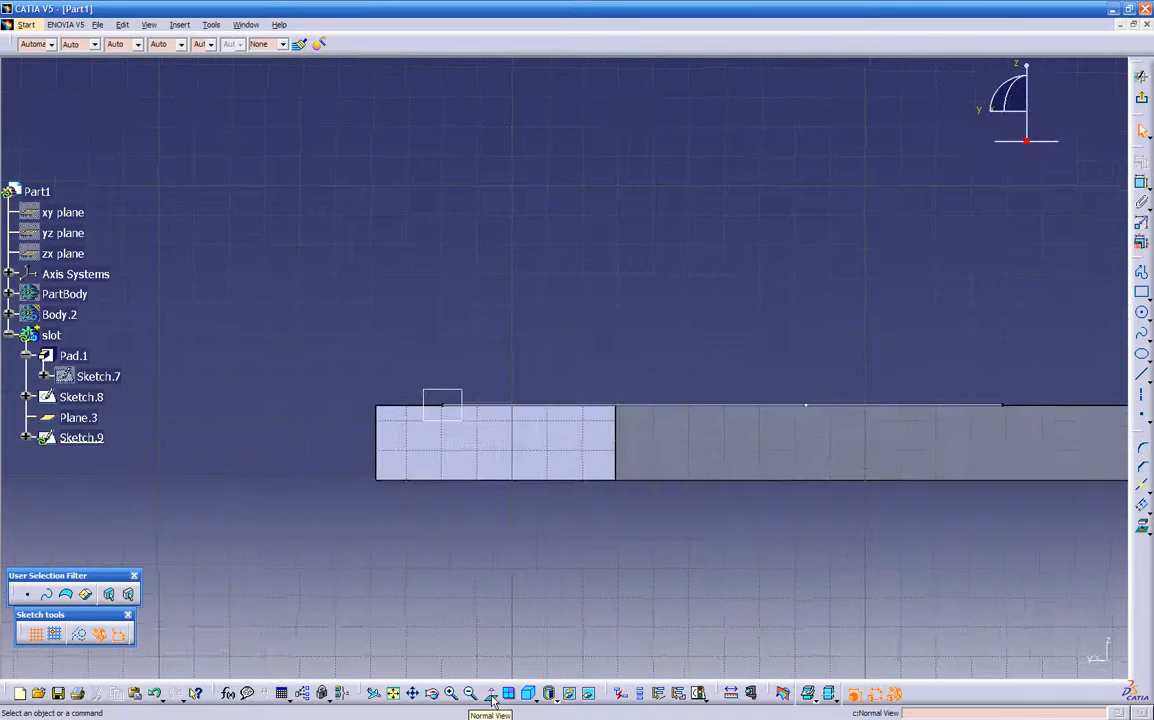
middle_click_drag(541, 551, 577, 553)
middle_click_drag(578, 665, 590, 549)
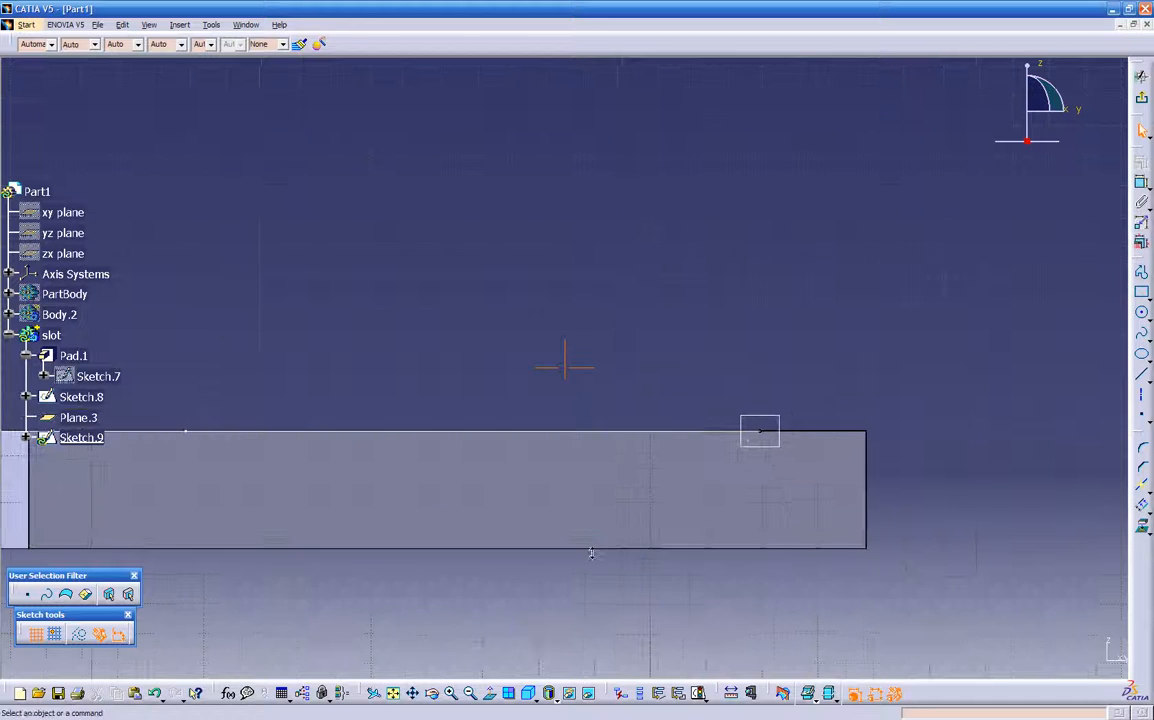
Step: Draw a roughly square rectangle about 0.65 in high around the path's endpoint, straddling the block's top edge, and exit the sketch
left_click(1143, 295)
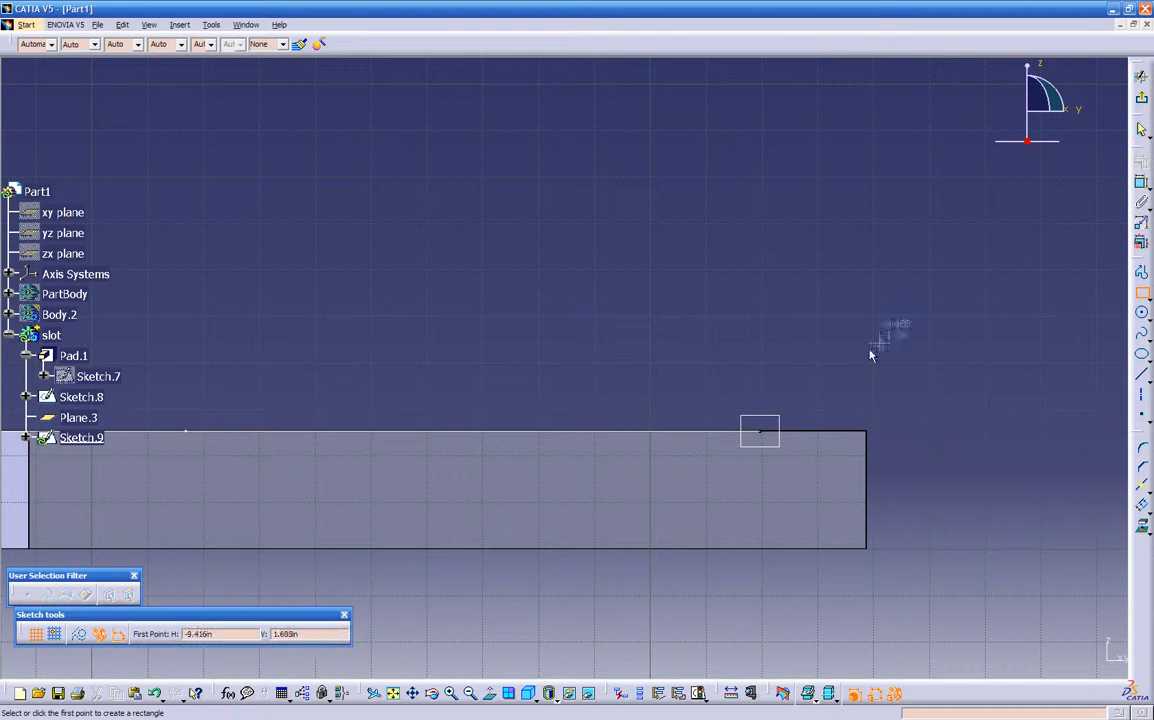
left_click(719, 383)
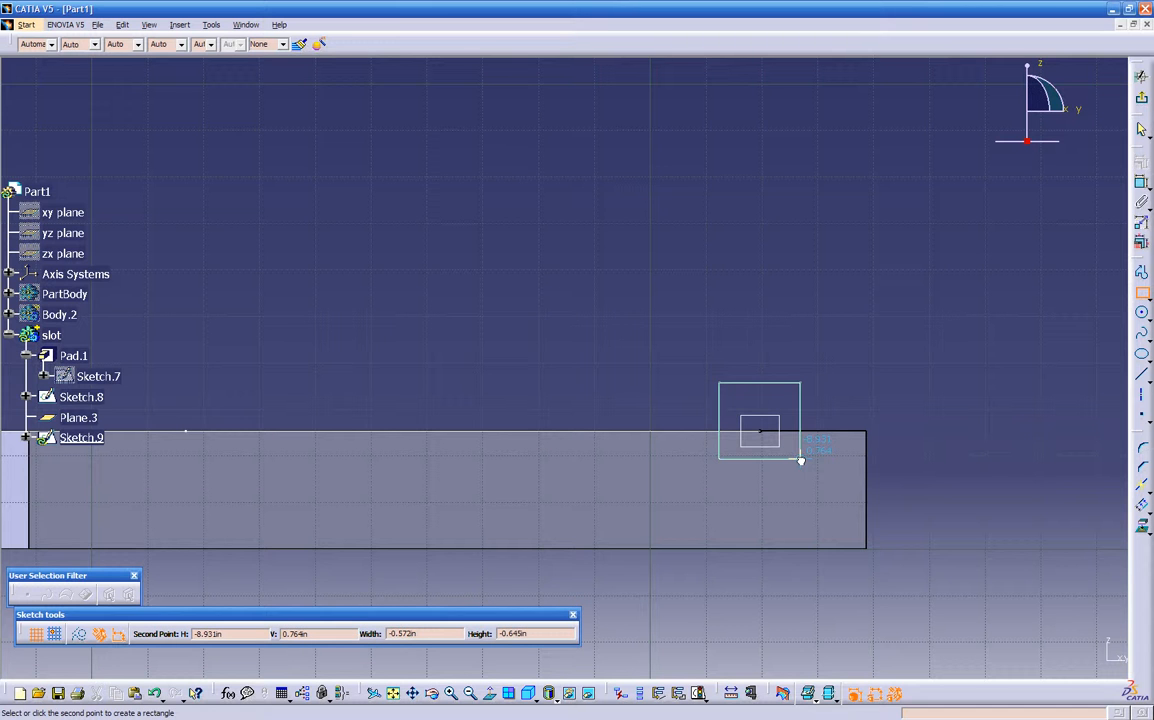
left_click(811, 464)
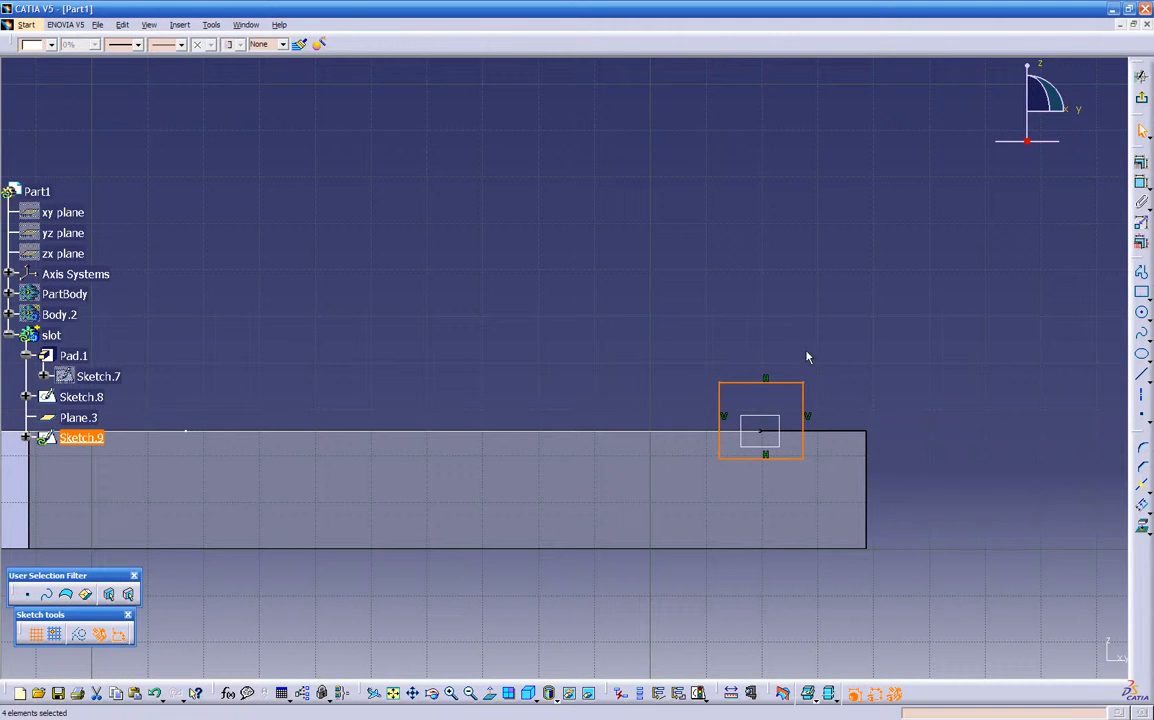
middle_click_drag(704, 366, 622, 436)
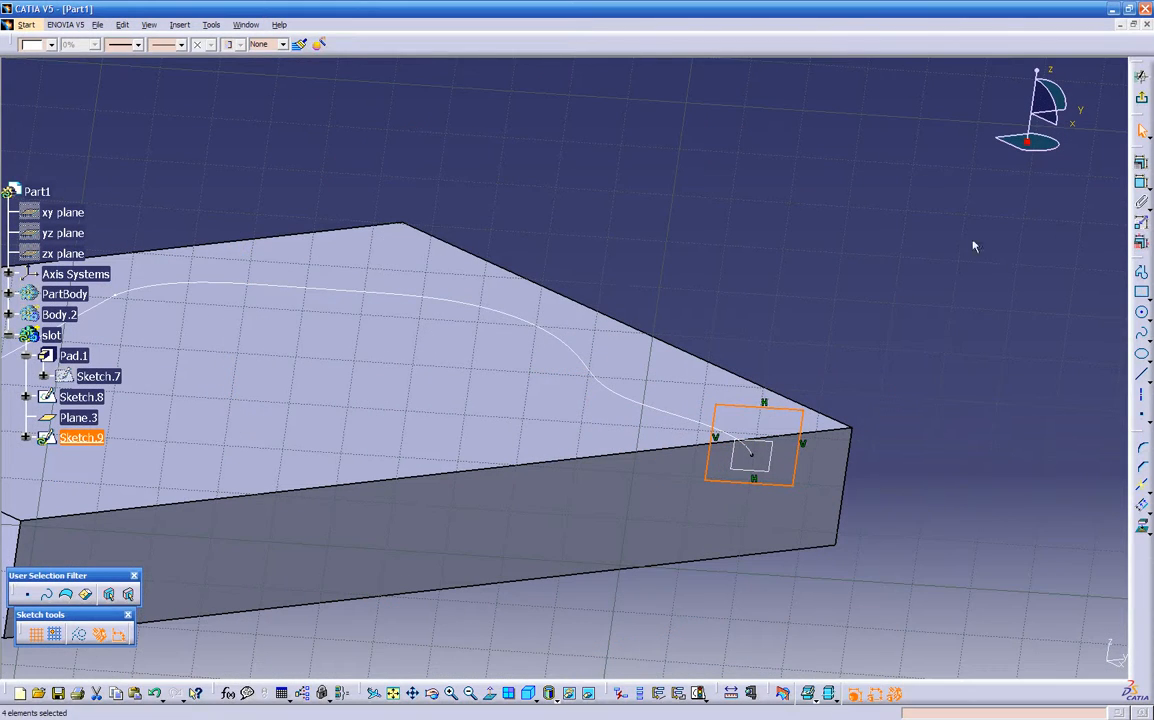
left_click(1140, 99)
left_click(868, 404)
mouse_move(650, 440)
middle_mouse_down()
mouse_move(649, 634)
mouse_move(665, 544)
mouse_move(626, 559)
mouse_move(706, 415)
mouse_move(759, 410)
mouse_move(744, 407)
mouse_move(783, 484)
mouse_move(623, 515)
mouse_move(620, 476)
mouse_move(698, 517)
mouse_move(793, 509)
mouse_move(783, 533)
middle_mouse_up()
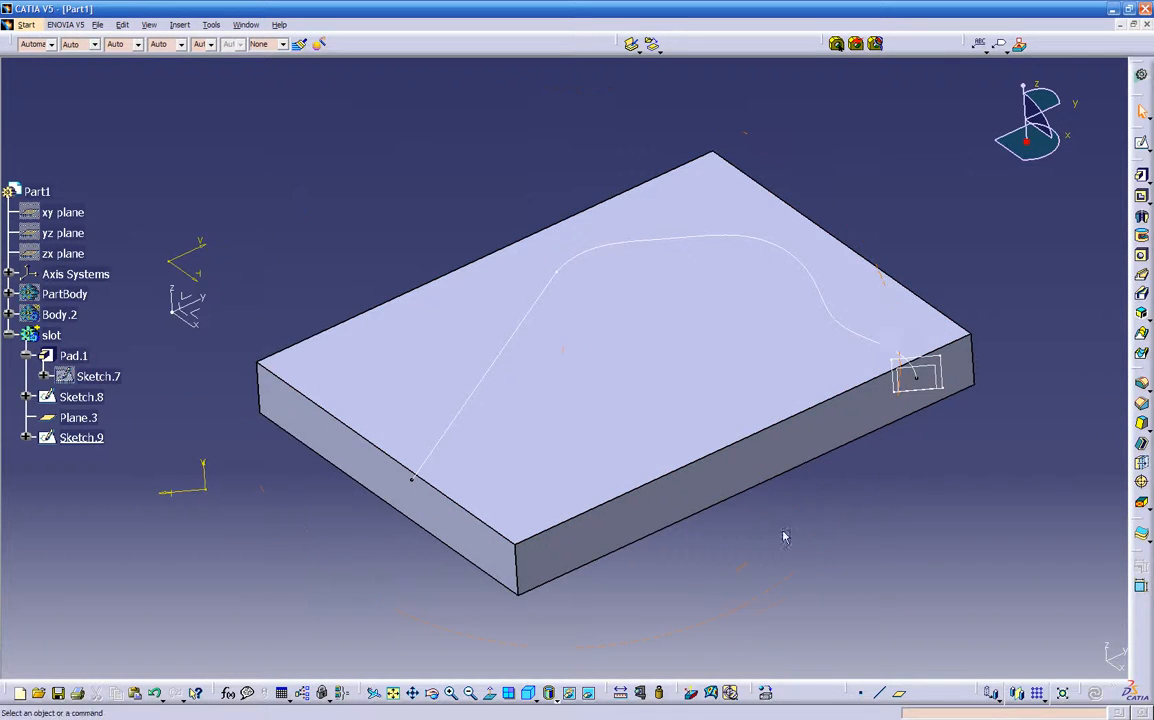
Step: Cut a slot with Sketch.9 as profile and Sketch.8 as center curve, keeping the profile control at Keep angle
left_click(1145, 298)
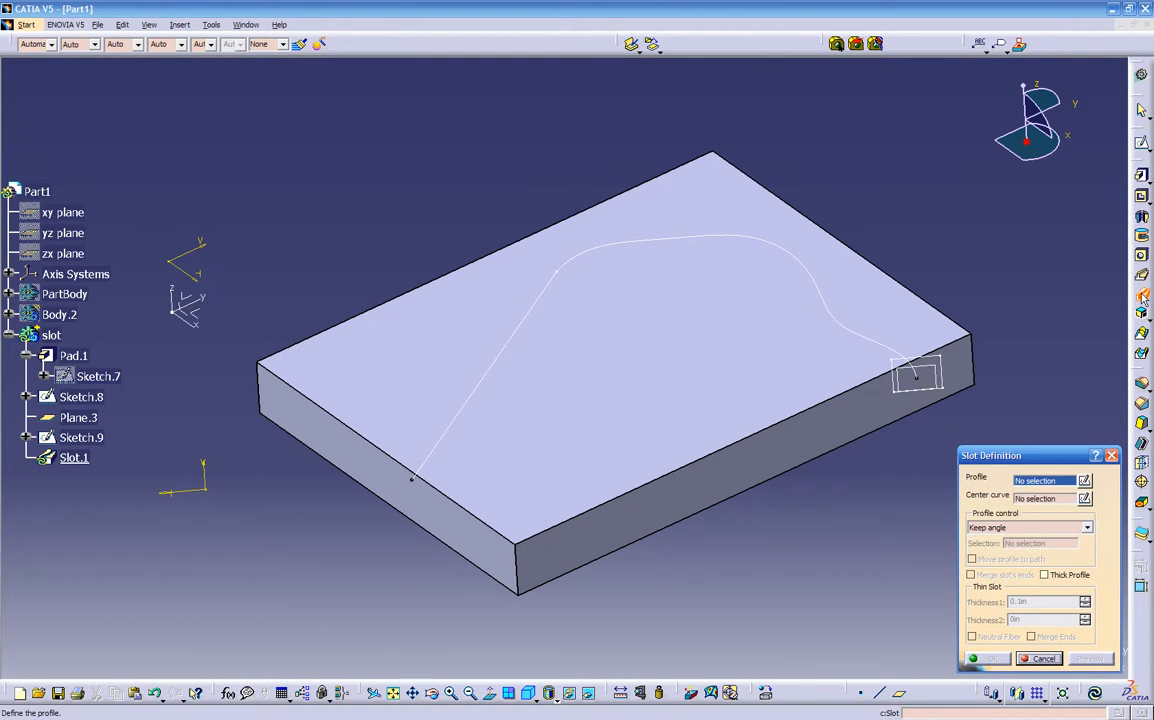
left_click(940, 365)
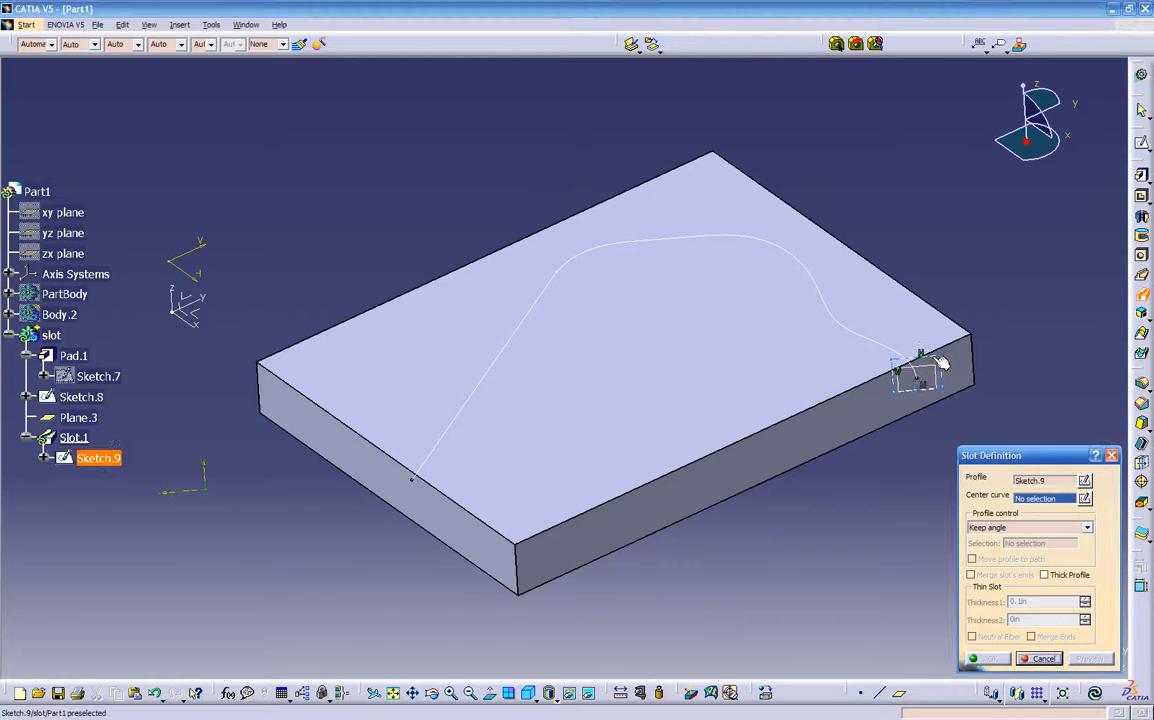
left_click(888, 348)
middle_click_drag(757, 473, 950, 600)
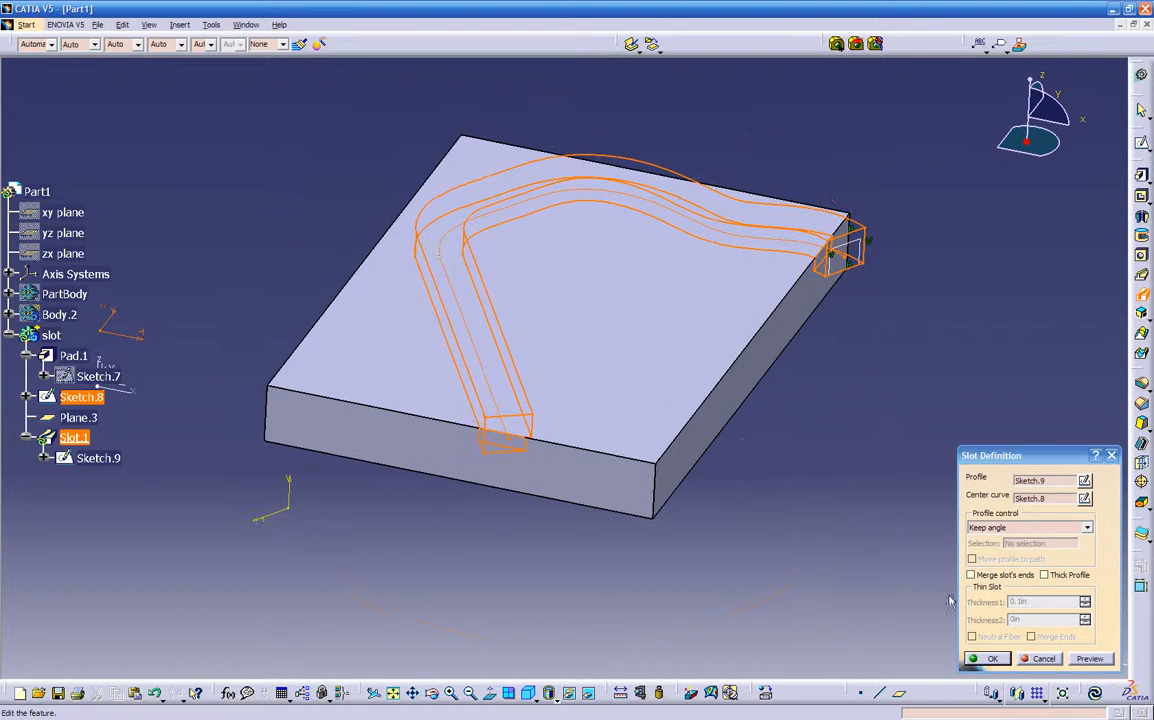
left_click(1084, 658)
left_click(993, 659)
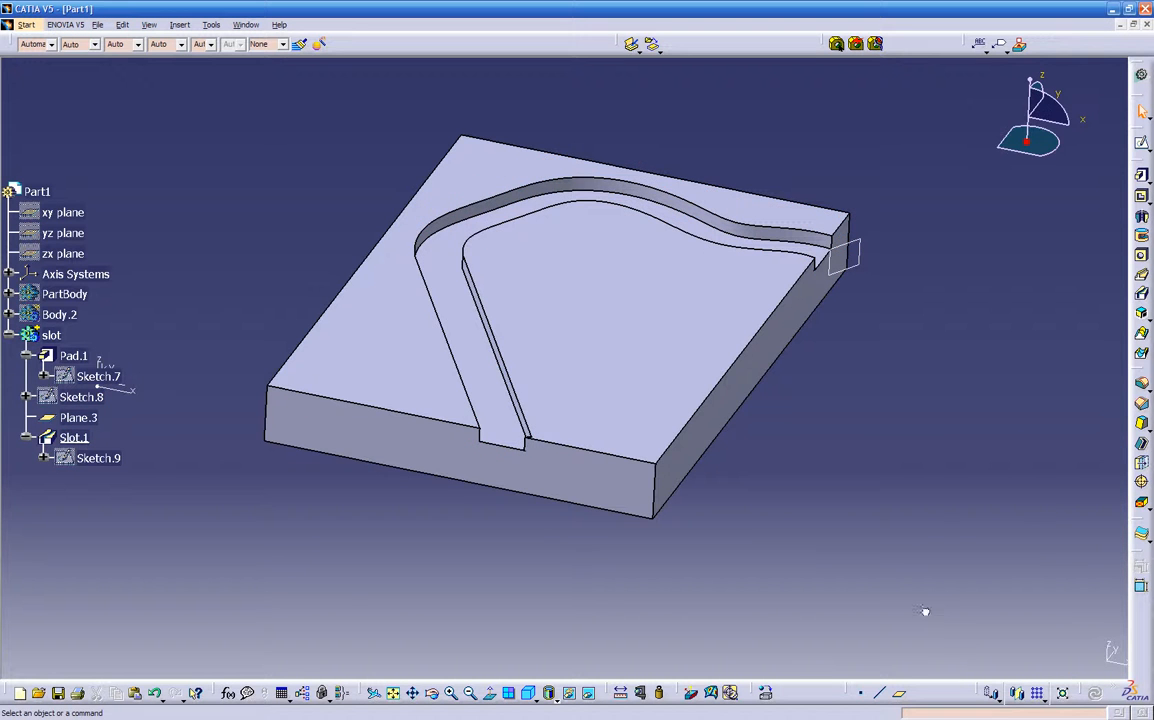
Step: Show the hidden profile sketch Sketch.9 and path sketch Sketch.8 on the slotted block
middle_click_drag(741, 533, 687, 434)
mouse_move(319, 345)
middle_mouse_down()
mouse_move(358, 394)
mouse_move(611, 472)
mouse_move(760, 470)
mouse_move(677, 478)
mouse_move(693, 451)
mouse_move(755, 466)
mouse_move(740, 443)
mouse_move(647, 444)
mouse_move(536, 476)
middle_mouse_up()
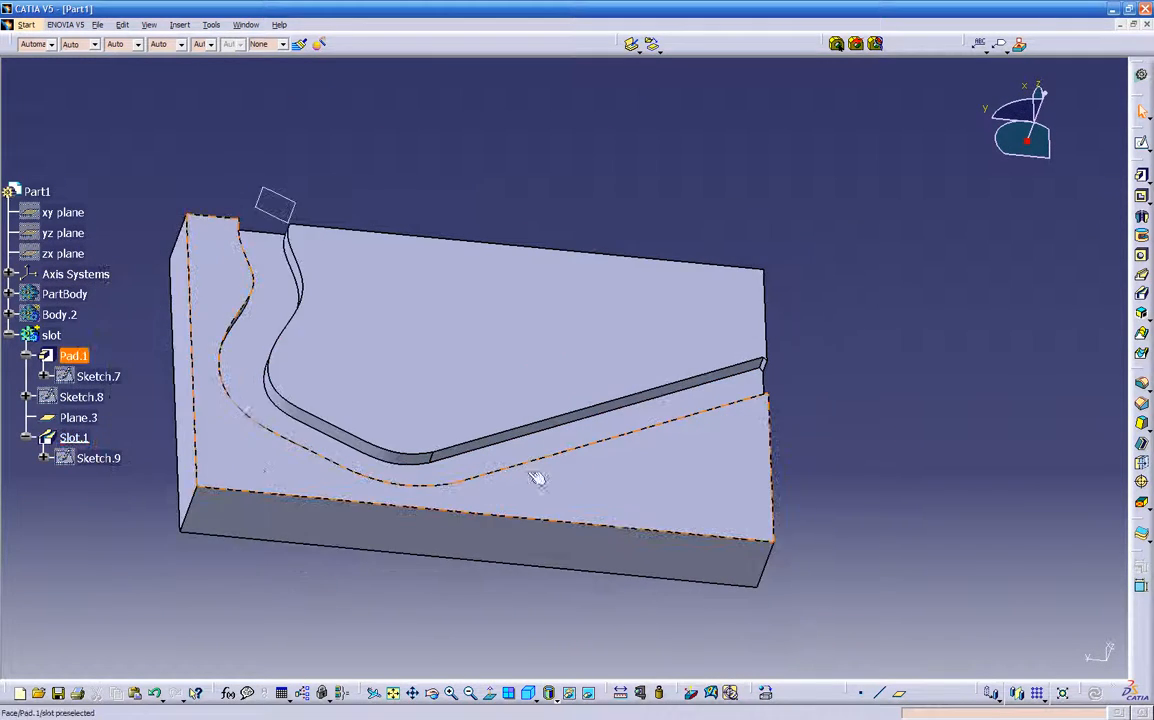
right_click(104, 460)
left_click(137, 213)
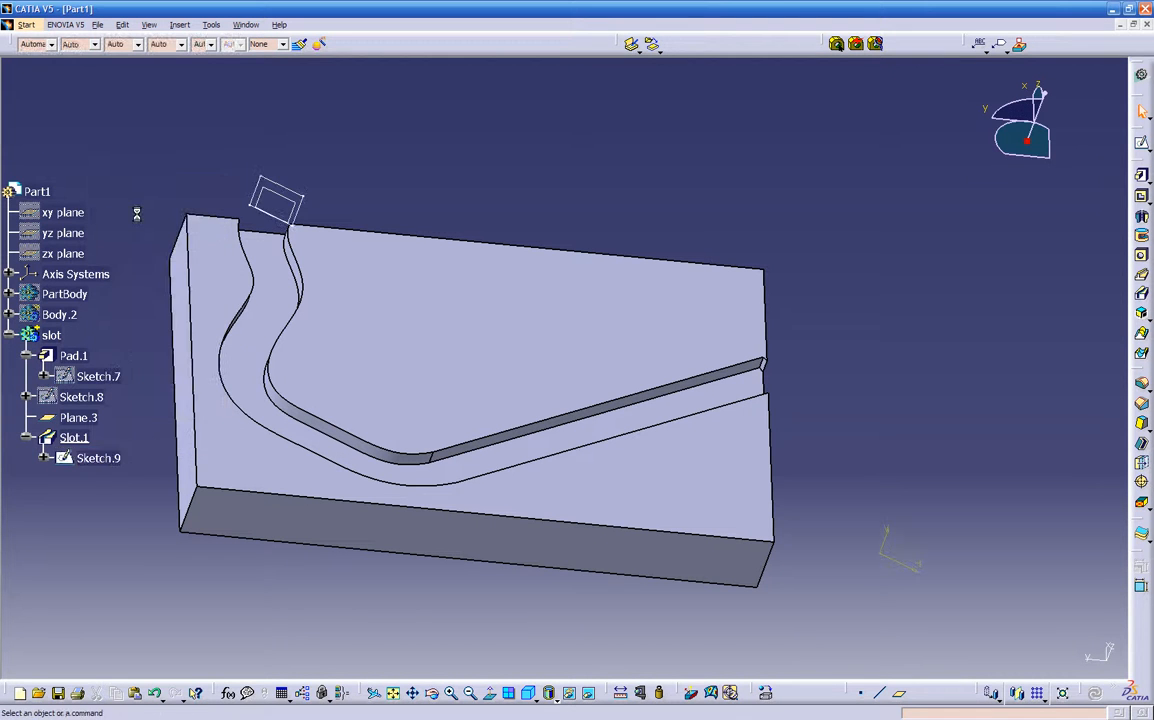
right_click(100, 399)
left_click(112, 443)
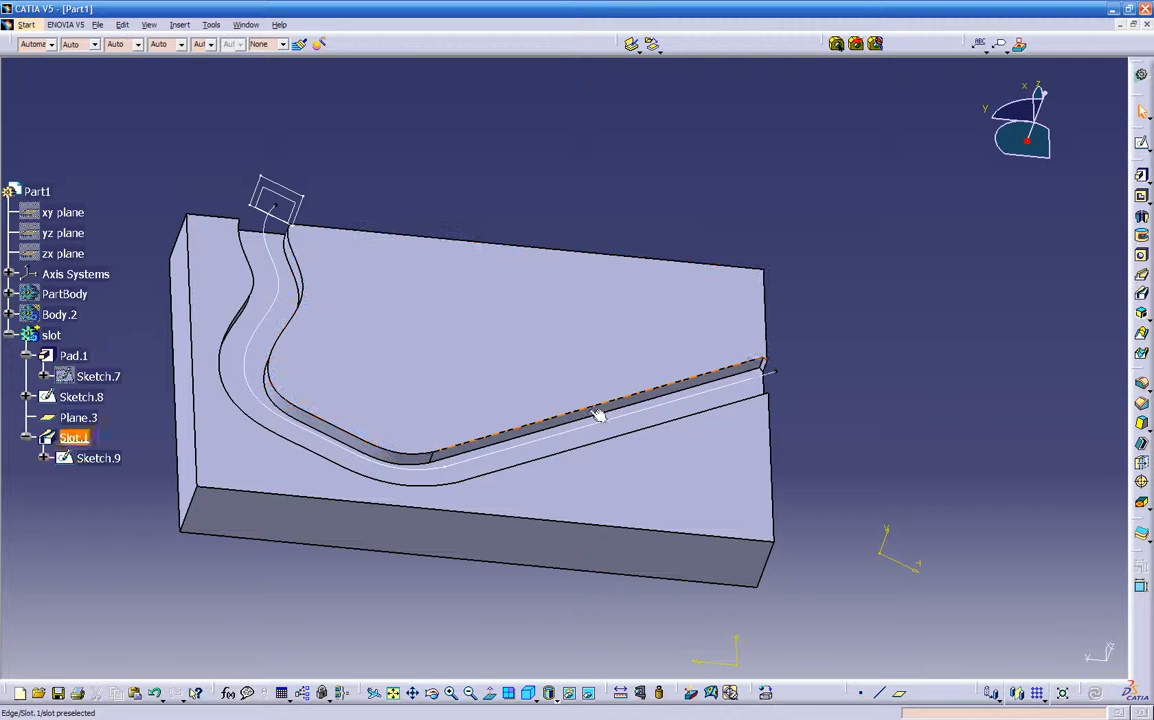
Step: Open path sketch Sketch.8 for editing, try moving the straight line's free end farther beyond the block edge, and undo that move
double_click(734, 389)
middle_click_drag(700, 527, 617, 304, "ctrl")
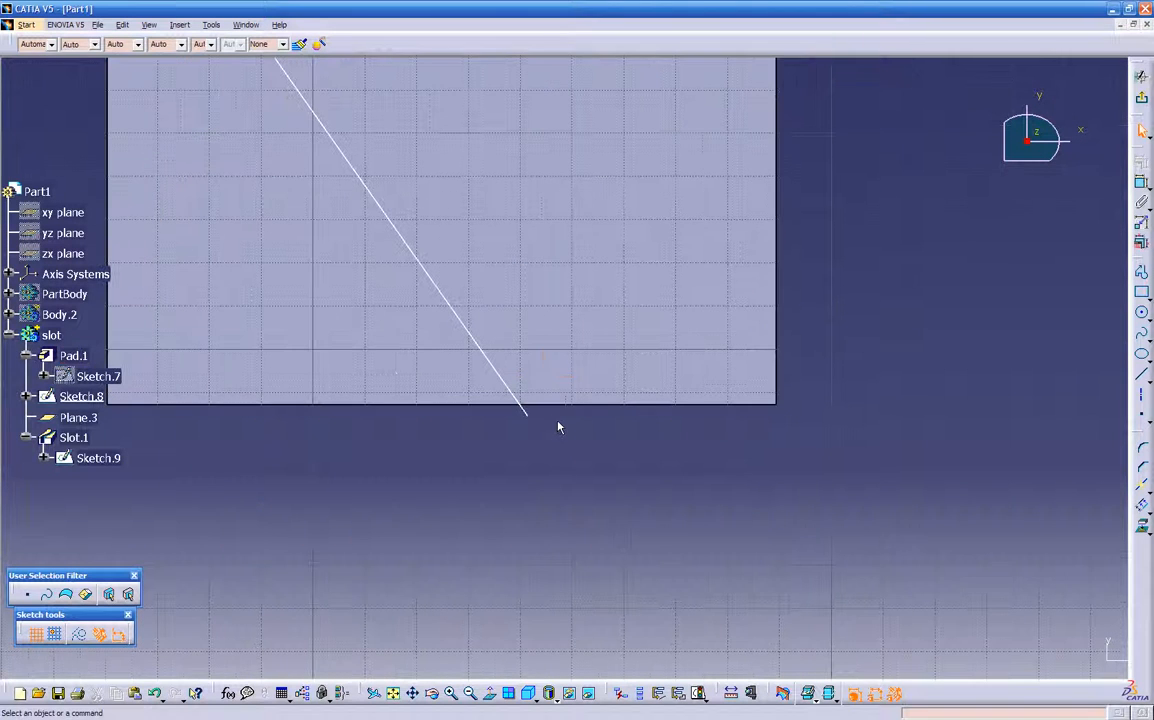
left_click_drag(534, 420, 479, 574)
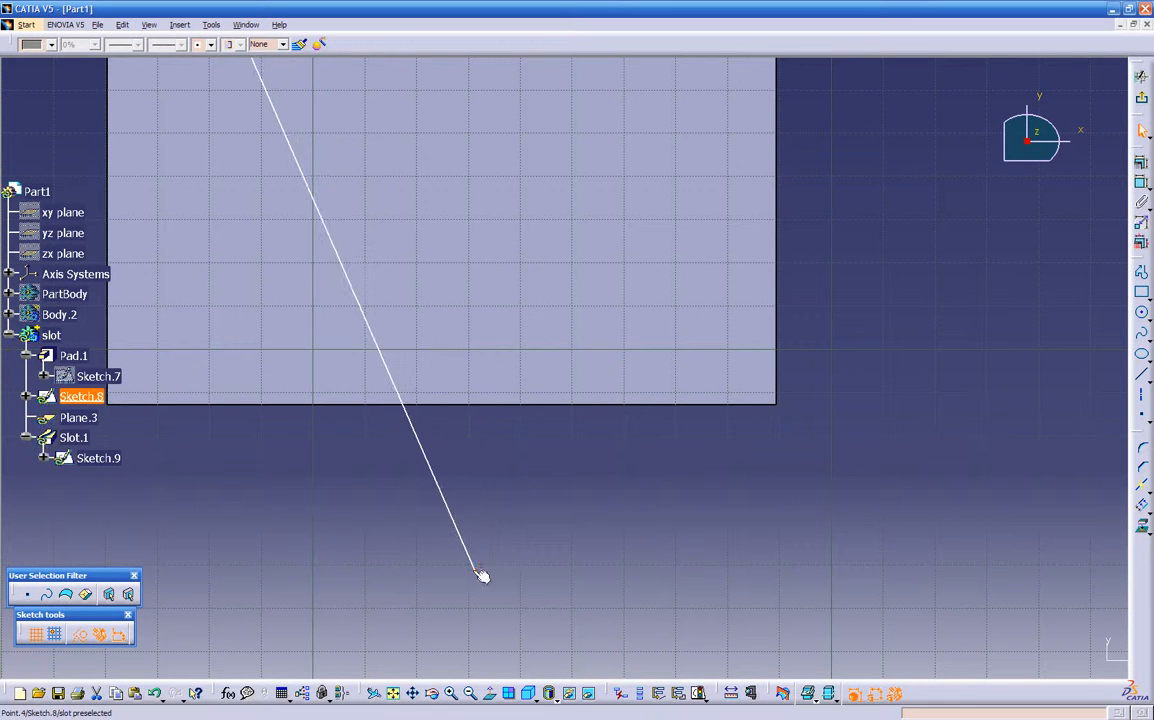
key("ctrl+z")
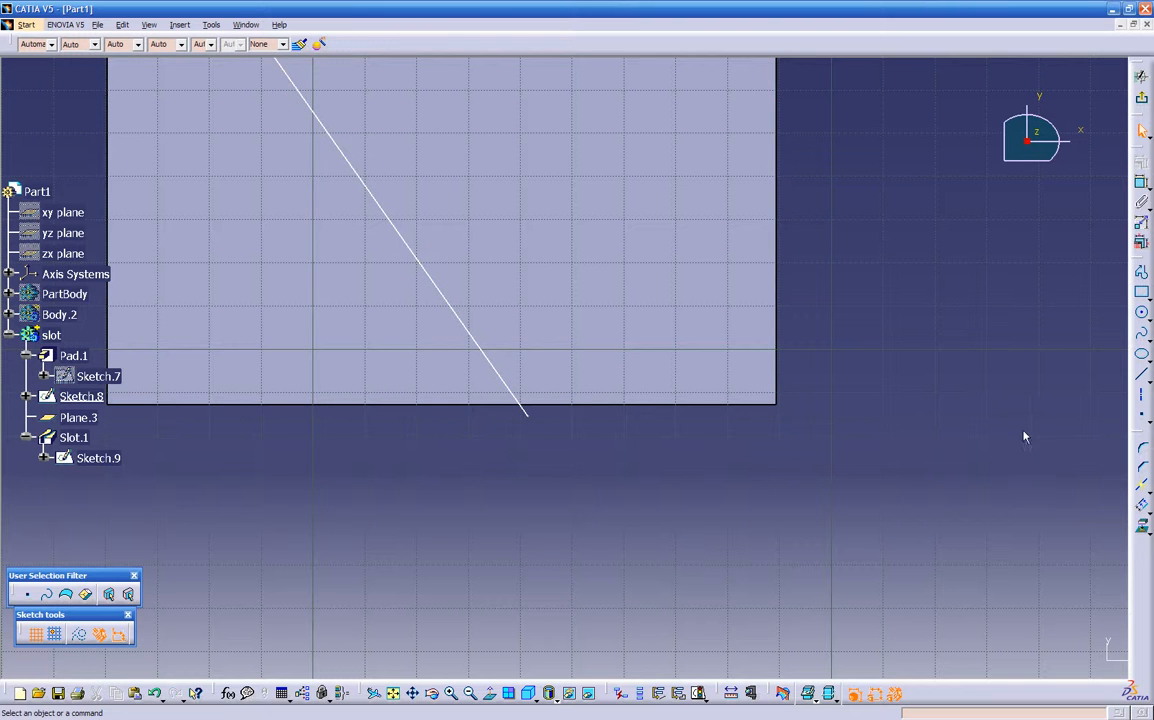
Step: Draw a slanted helper line outside the block, beyond the path's straight end, and turn it into a construction element
left_click(1145, 380)
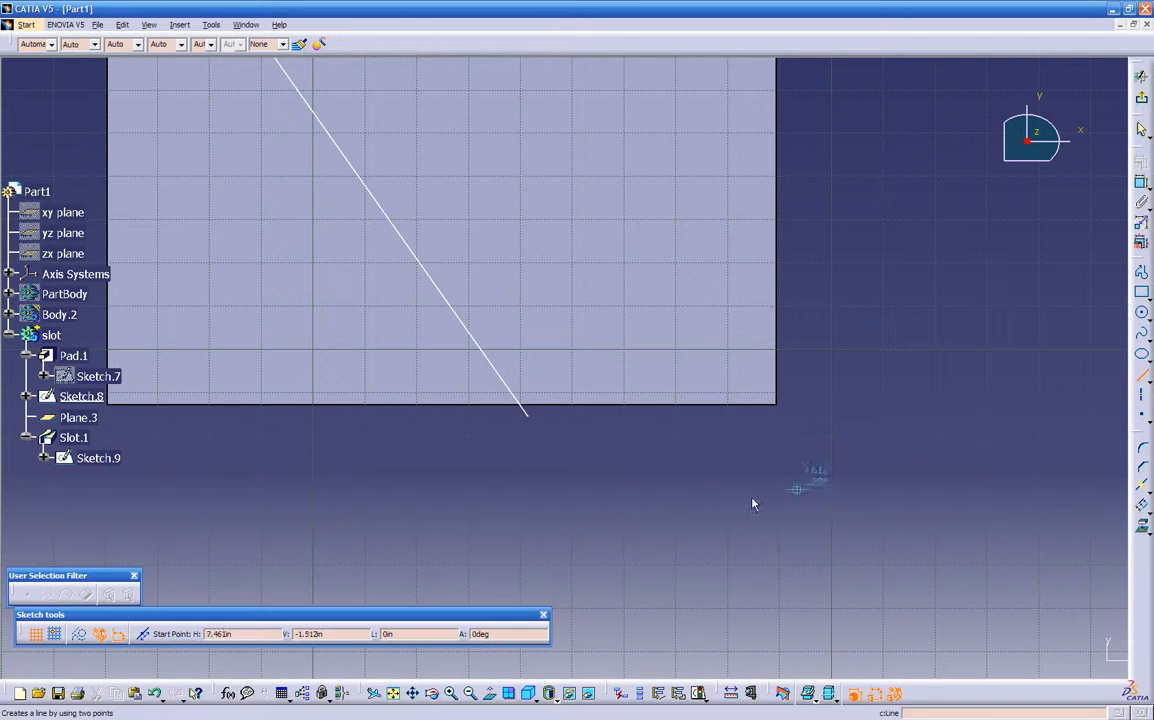
left_click(515, 568)
left_click(696, 471)
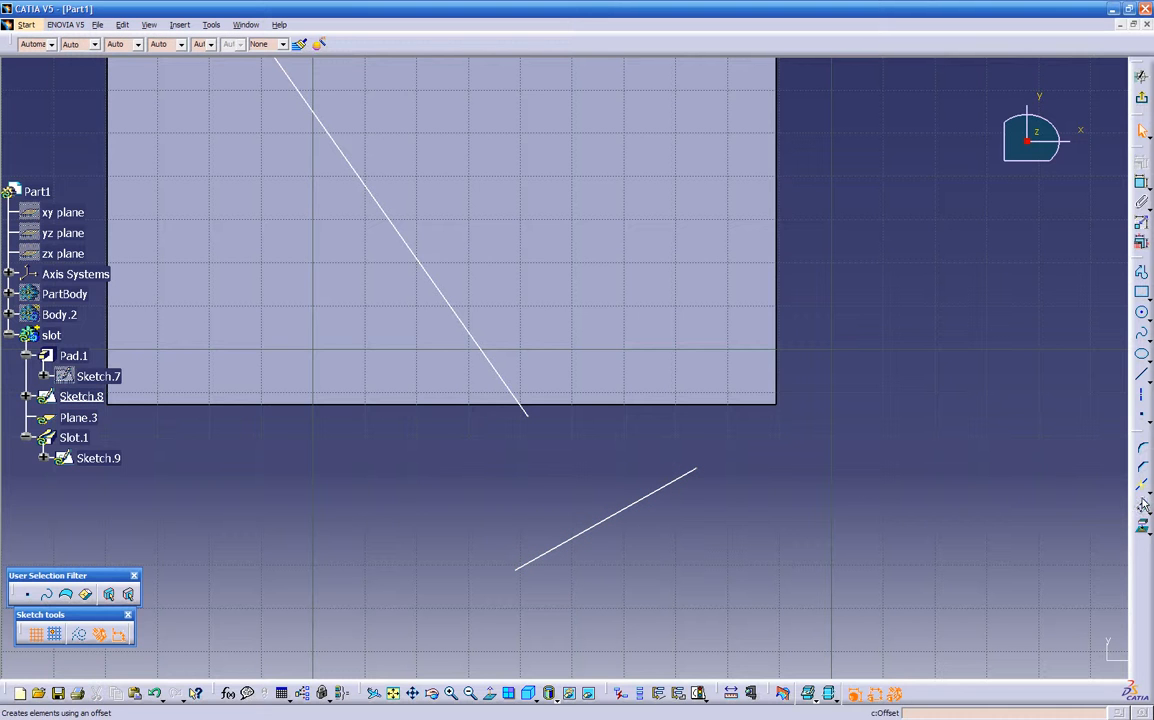
left_click(588, 530)
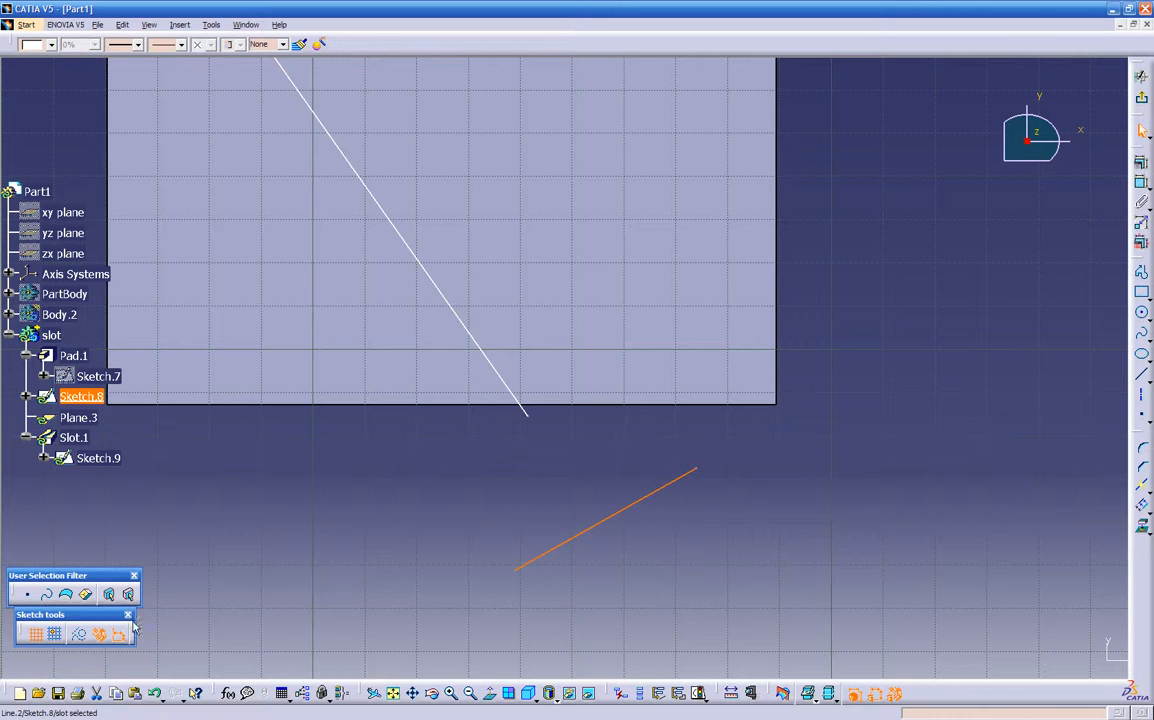
left_click(79, 634)
left_click(718, 480)
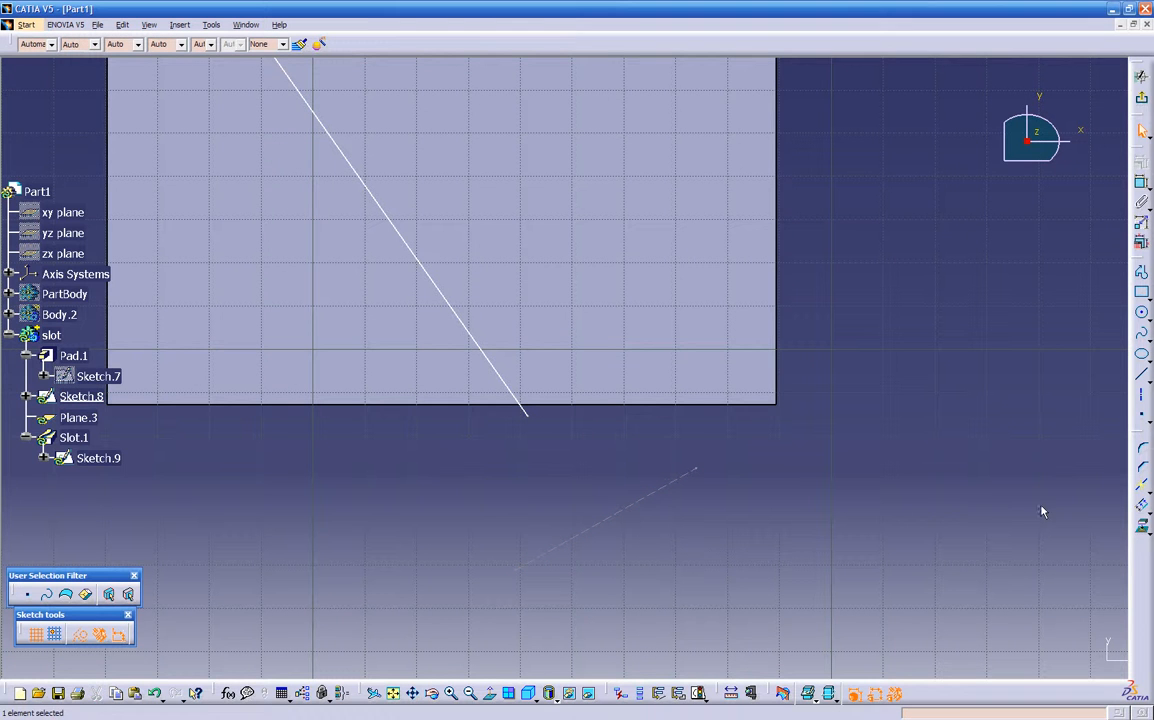
Step: Try trimming the path's straight line and the construction line to their mutual intersection, and undo that trim
left_click(1146, 490)
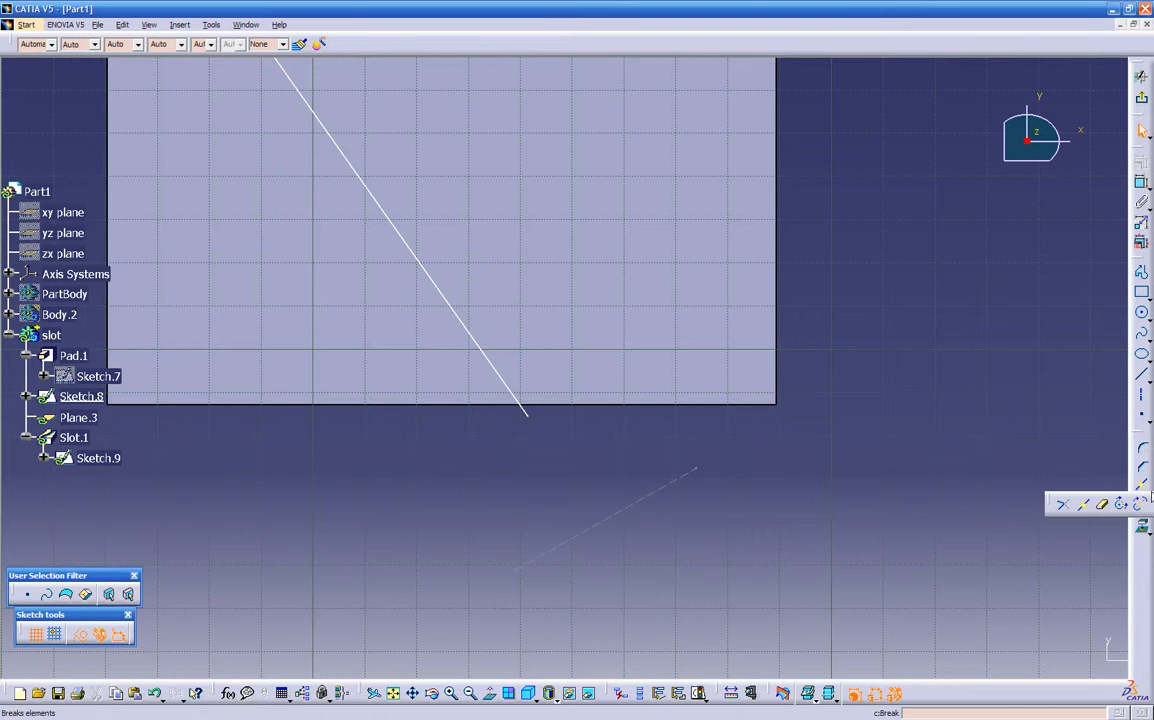
left_click(1064, 506)
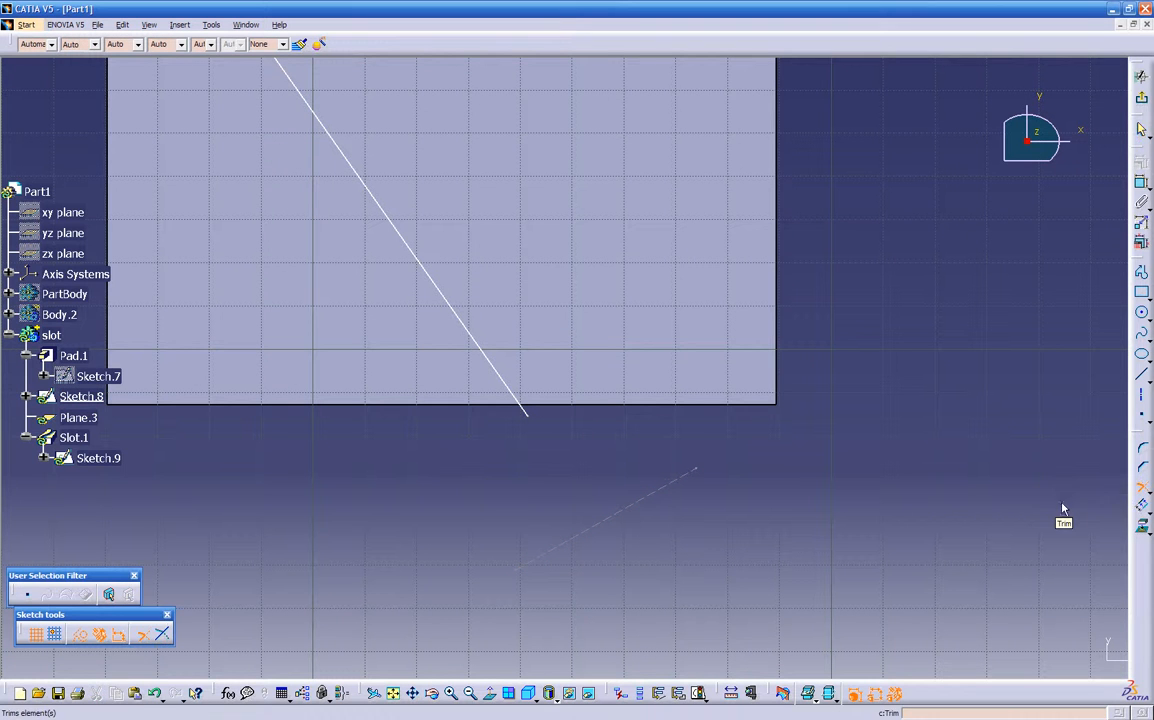
left_click(527, 411)
left_click(638, 505)
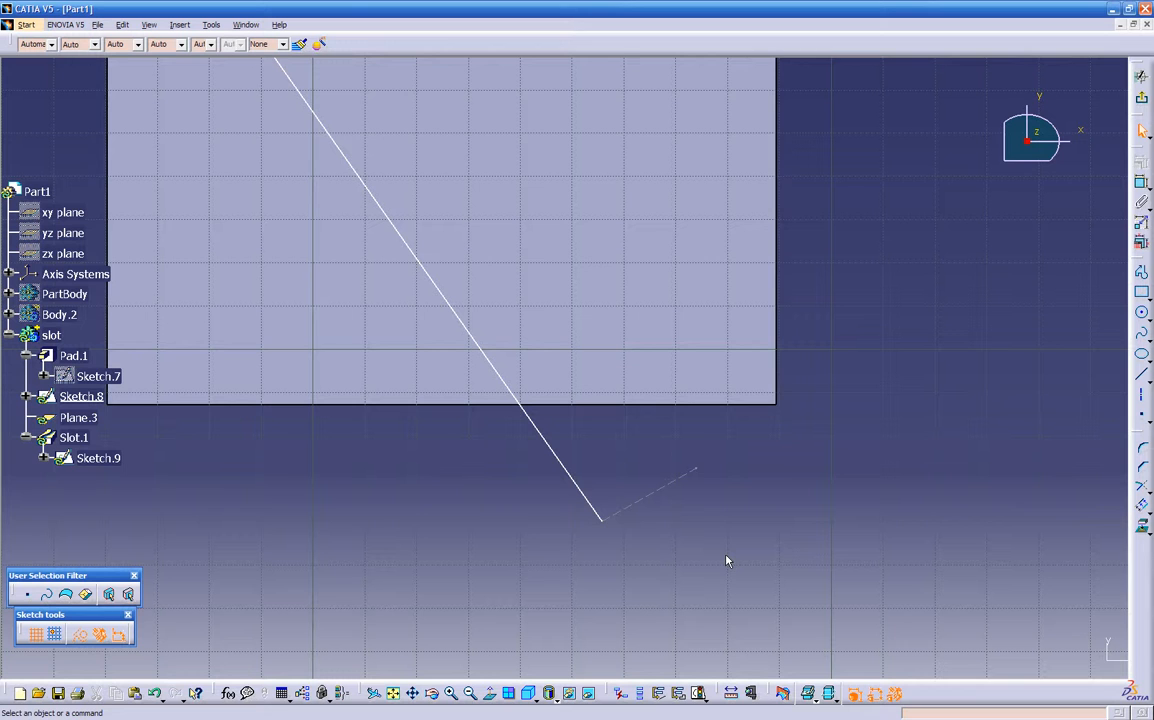
key("ctrl+z")
Step: Extend the path's straight line with Trim to a free point beyond the block edge and exit the sketch
left_click(1140, 490)
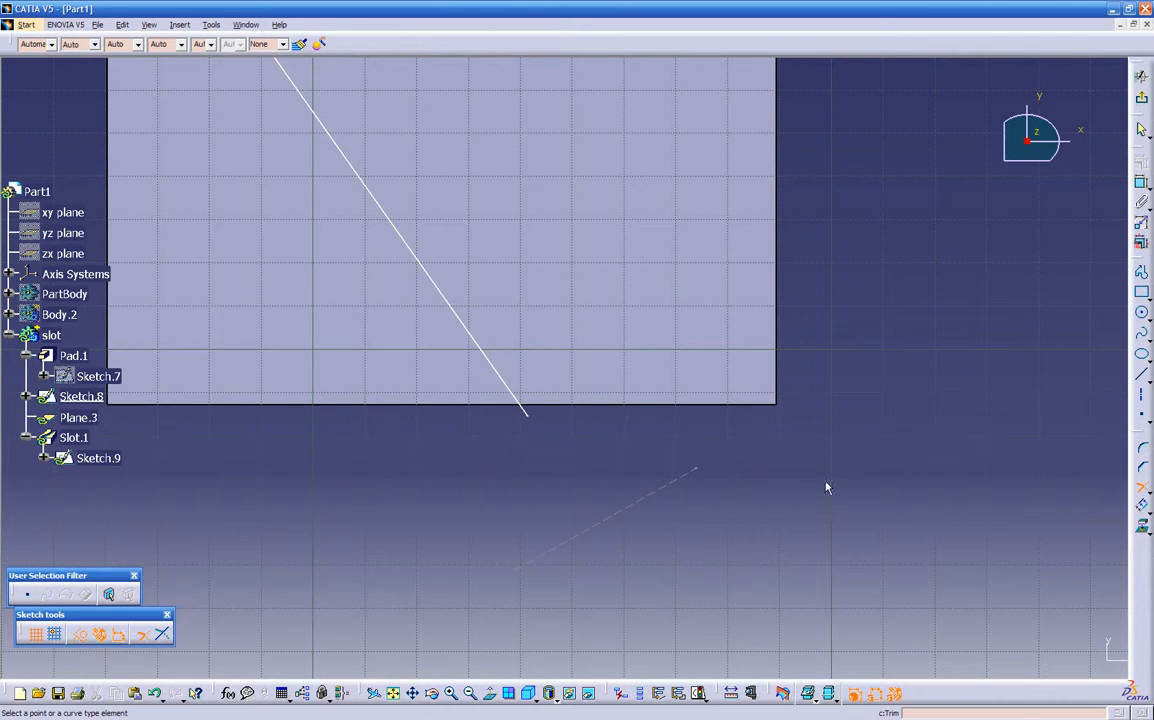
left_click(528, 414)
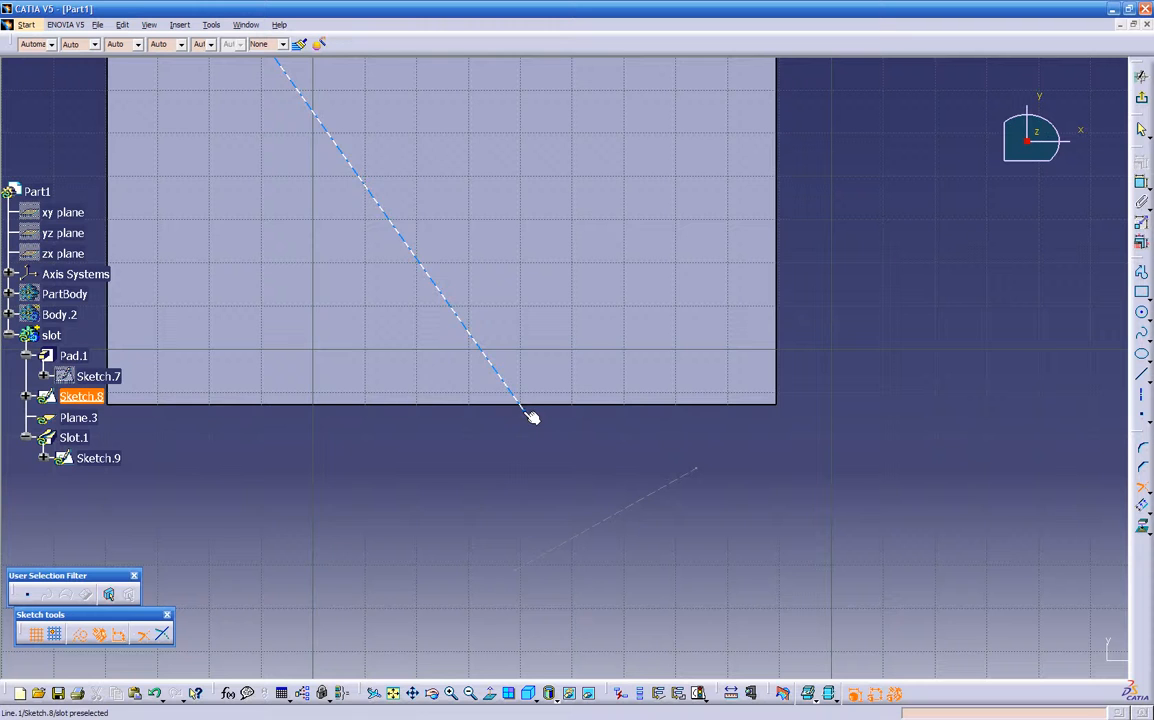
left_click(567, 468)
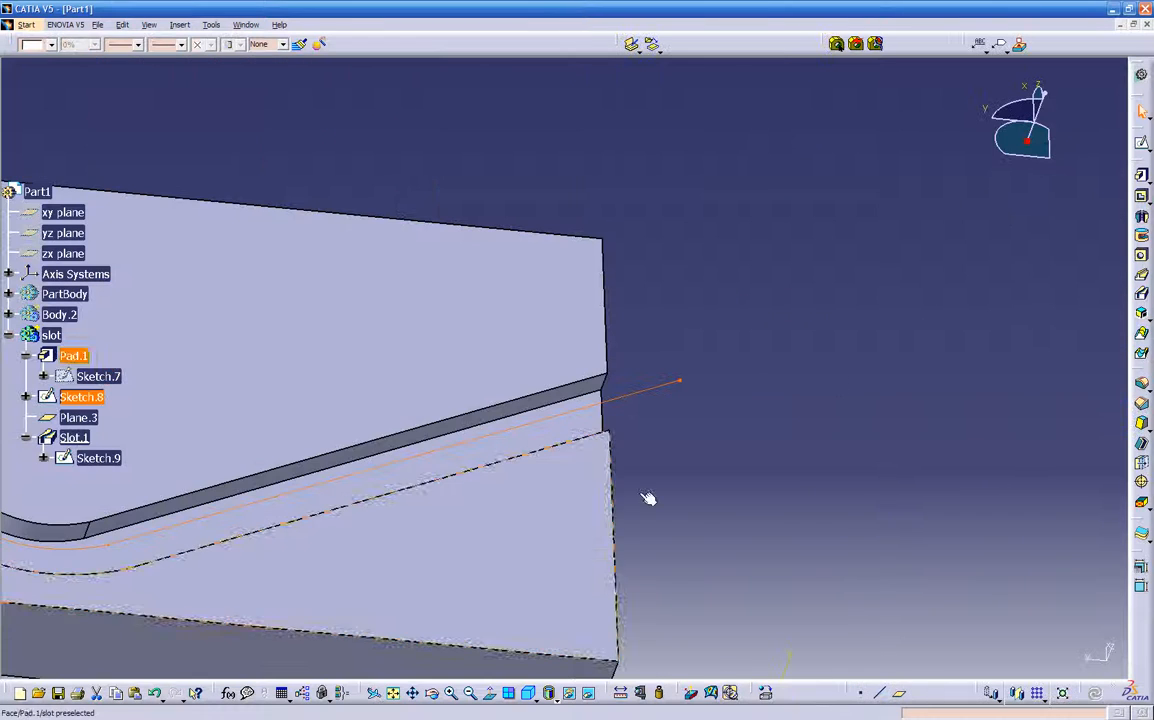
Step: Try a 0.197 in edge fillet on the slot's floor face with Minimal propagation, preview it, and cancel
mouse_move(675, 437)
middle_mouse_down()
mouse_move(665, 465)
mouse_move(597, 525)
mouse_move(484, 474)
middle_mouse_up()
middle_click_drag(701, 435, 559, 379)
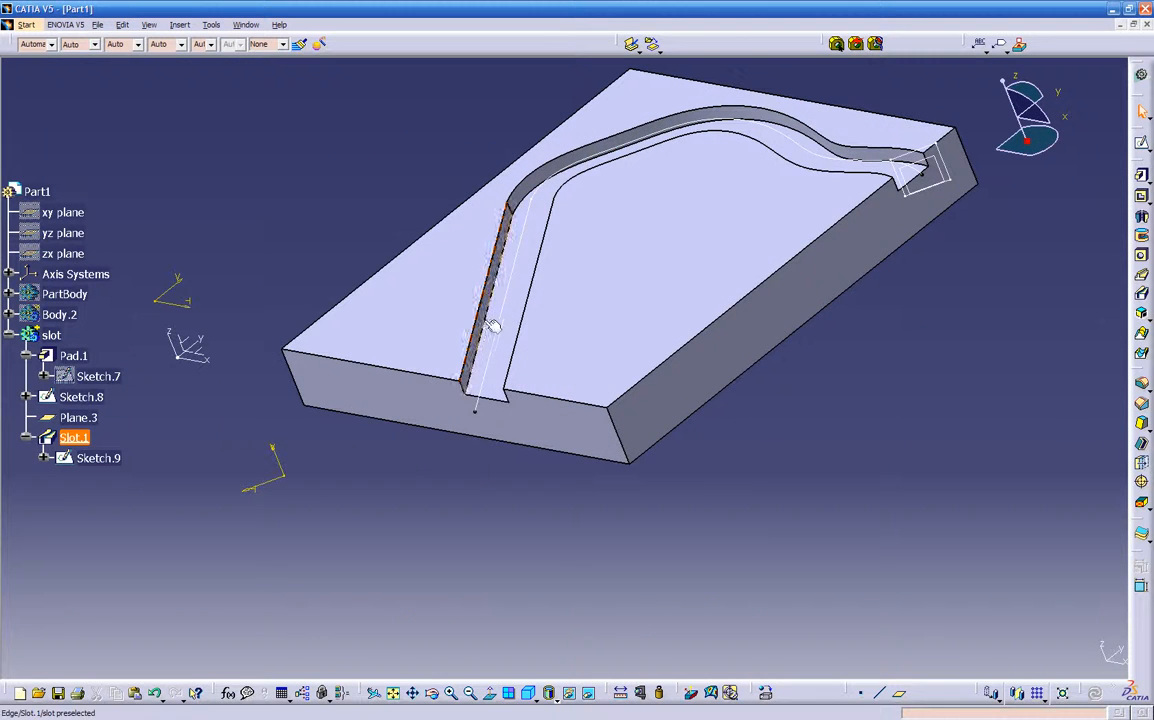
middle_click_drag(677, 466, 649, 469)
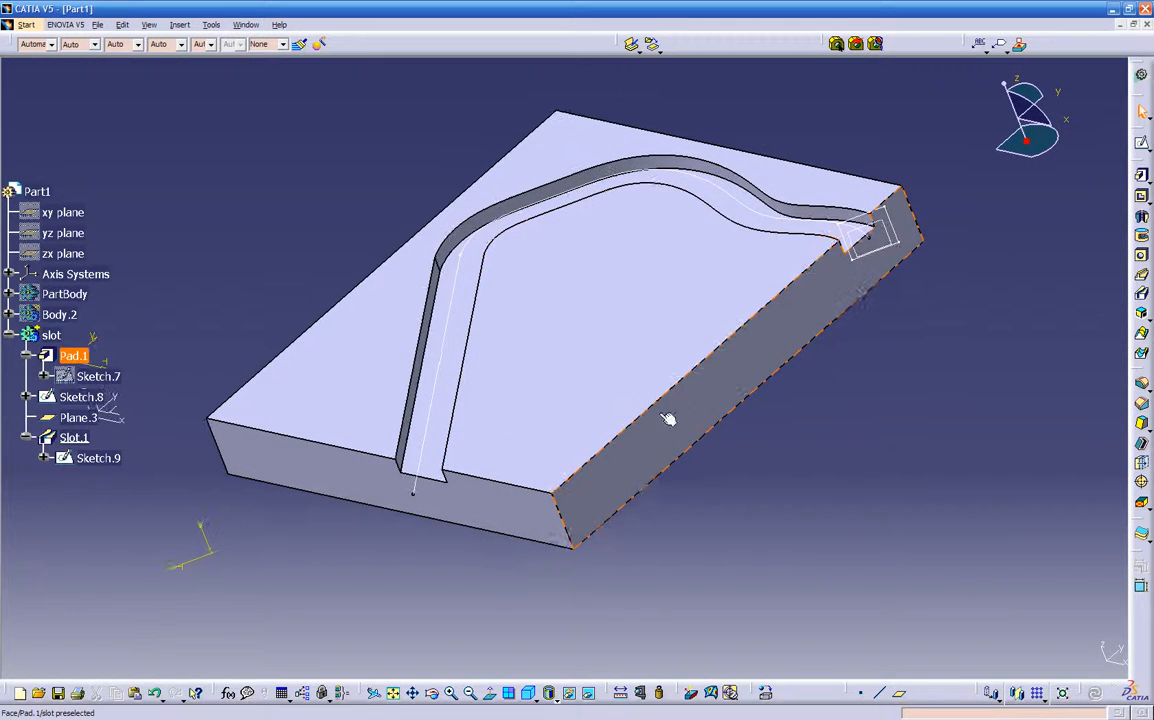
left_click(446, 321)
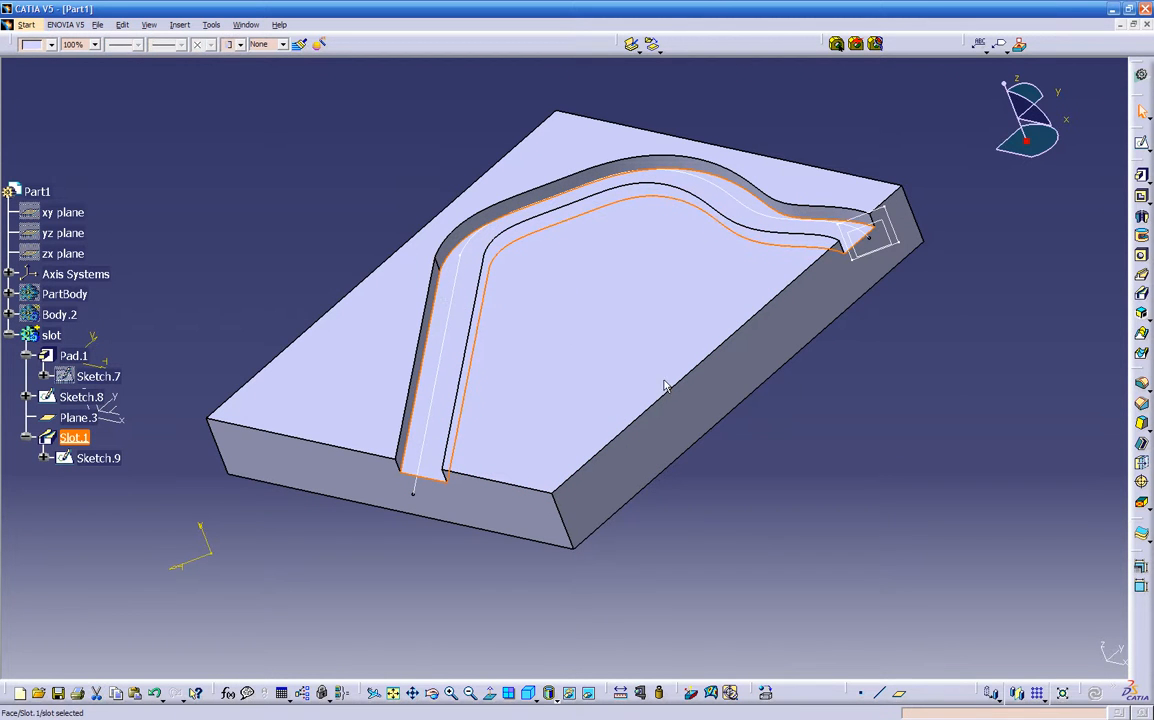
left_click(853, 443)
middle_click_drag(853, 443, 776, 484)
left_click(675, 264)
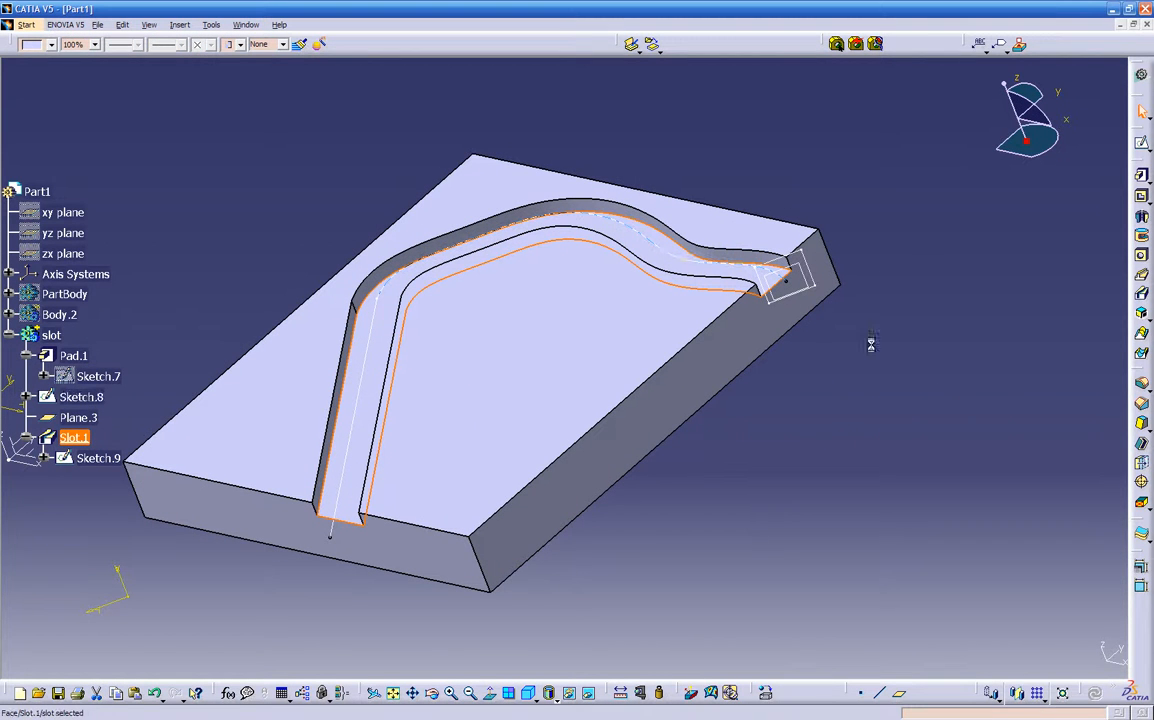
left_click(1141, 383)
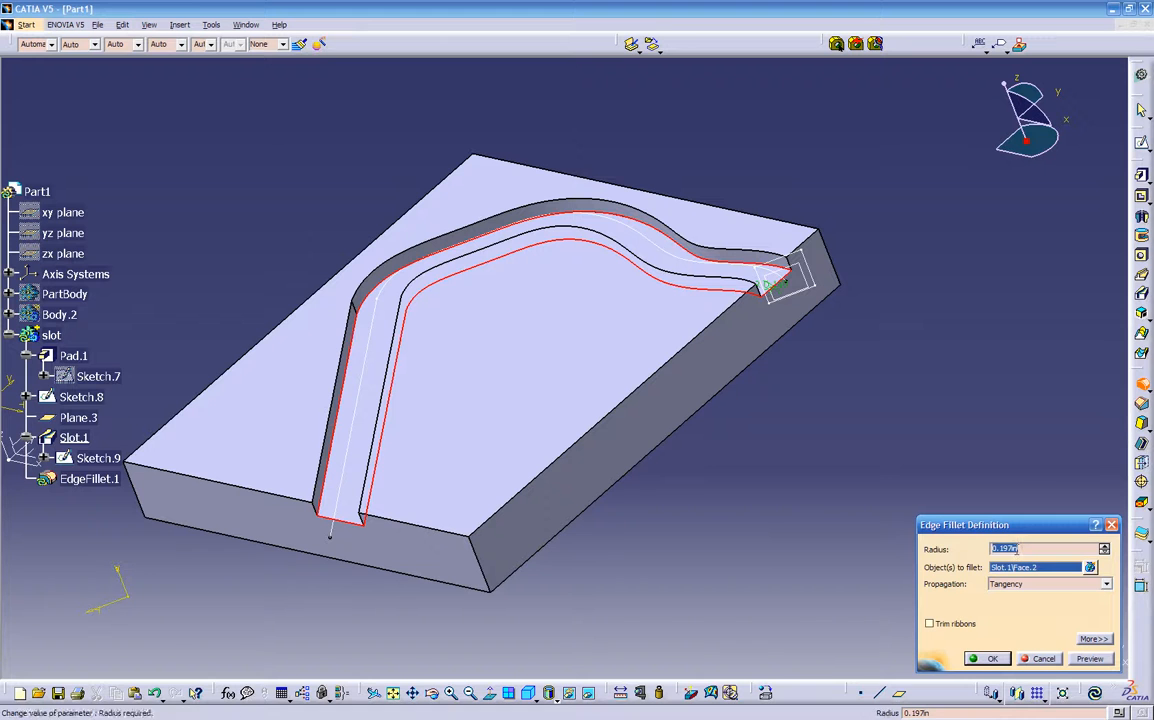
middle_click_drag(809, 429, 810, 378)
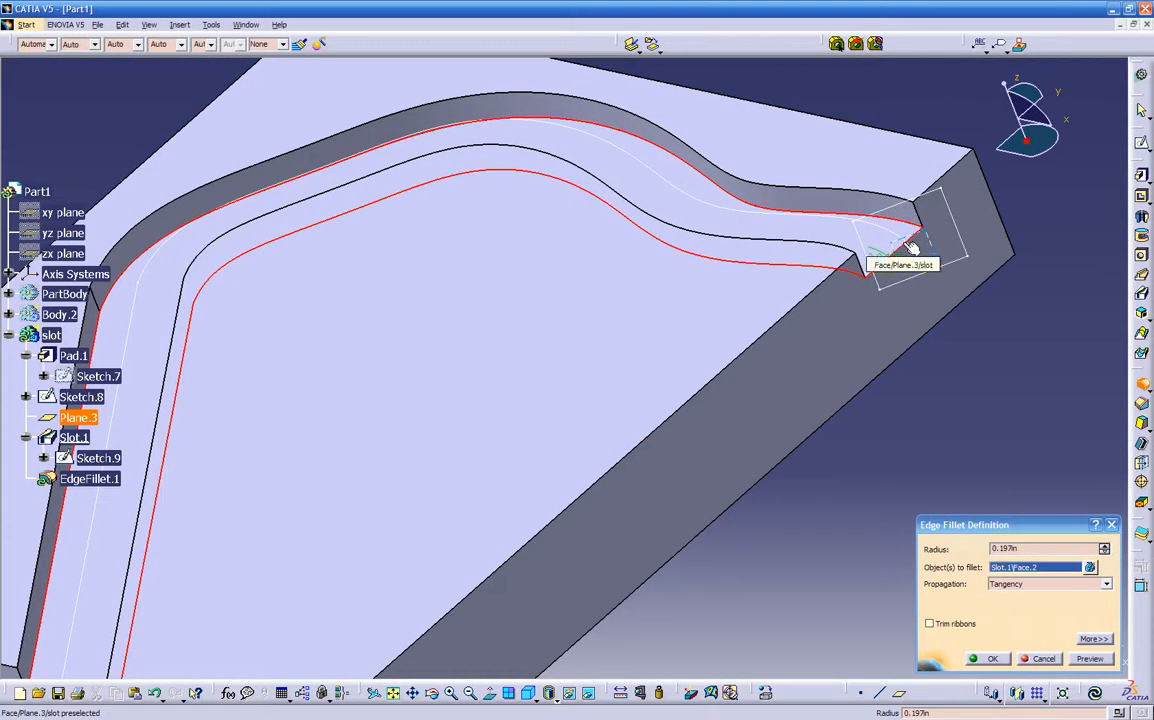
left_click(1013, 586)
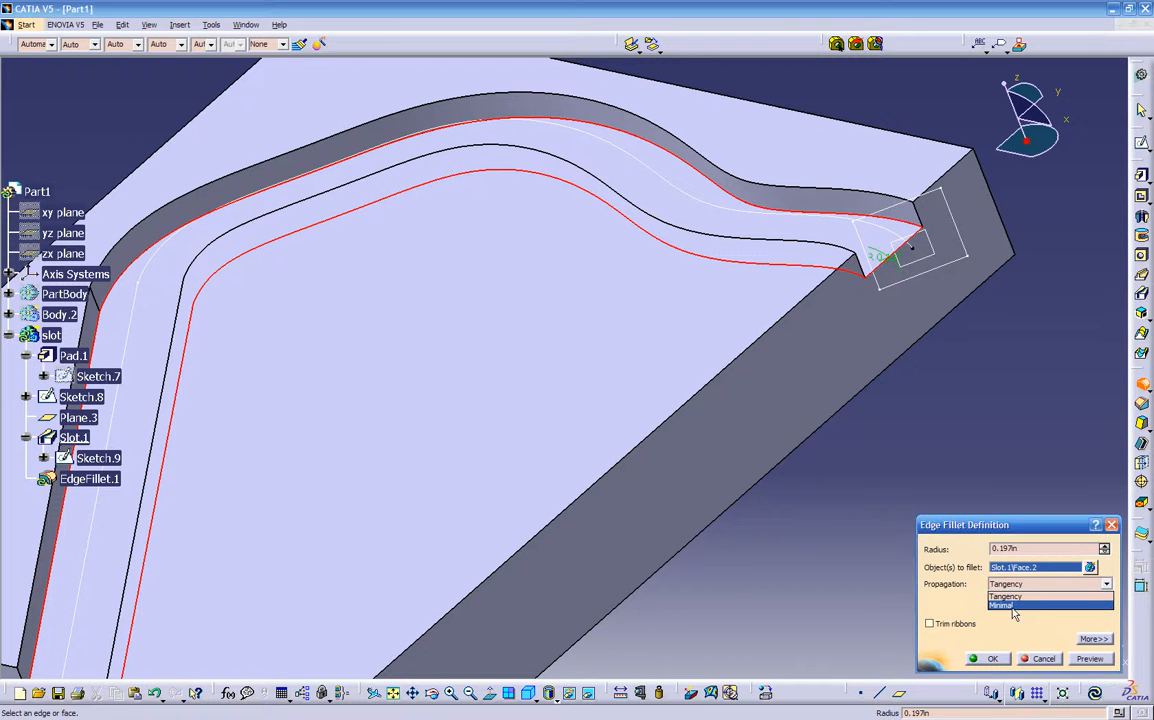
left_click(1013, 614)
left_click(1090, 660)
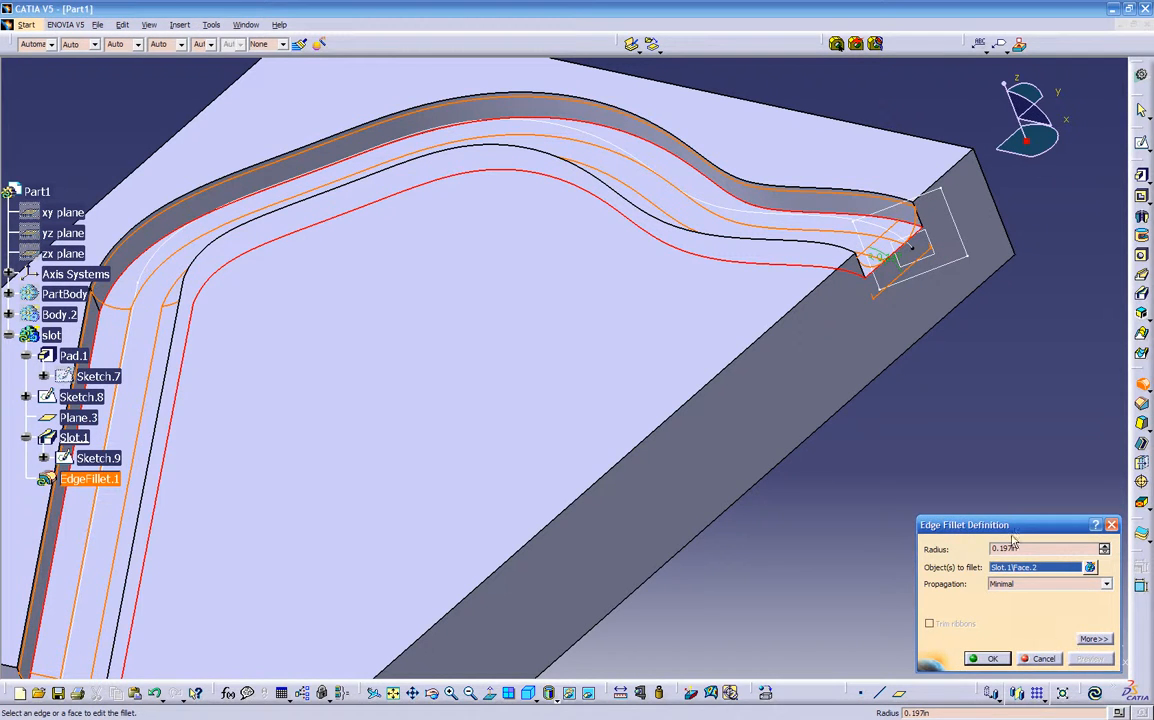
left_click(1042, 659)
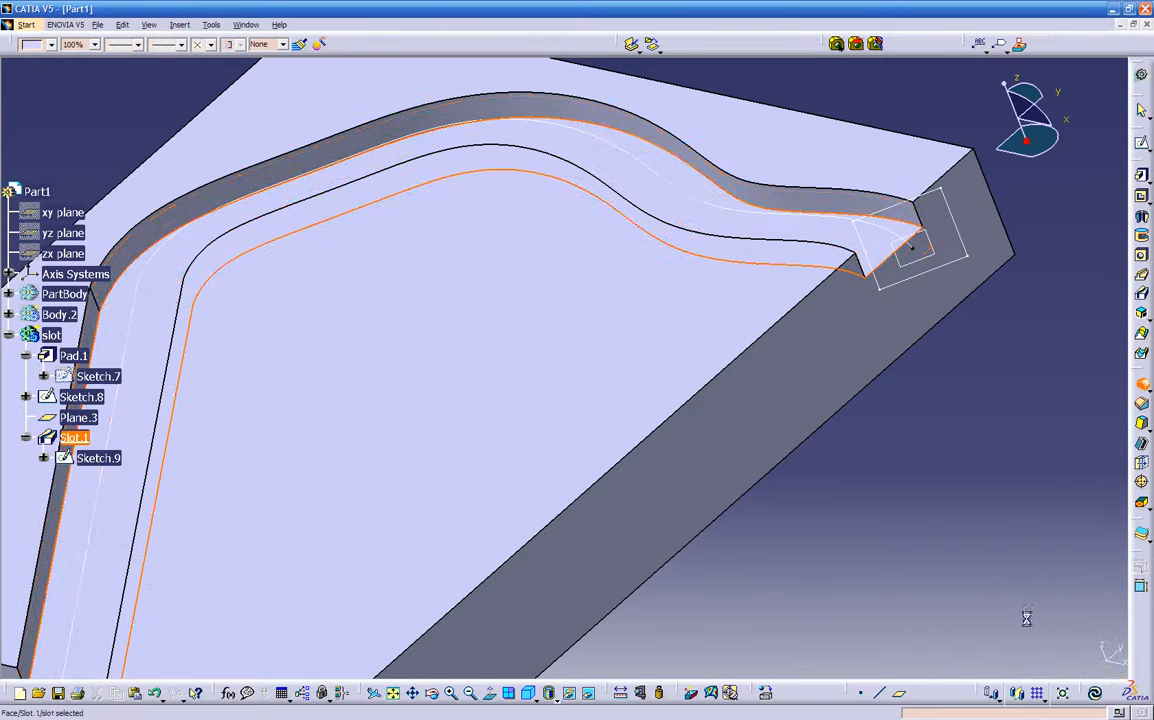
Step: Start a 0.197 in edge fillet on the slot's straight outer floor edge and preview it with Minimal propagation
middle_click_drag(940, 488, 785, 480)
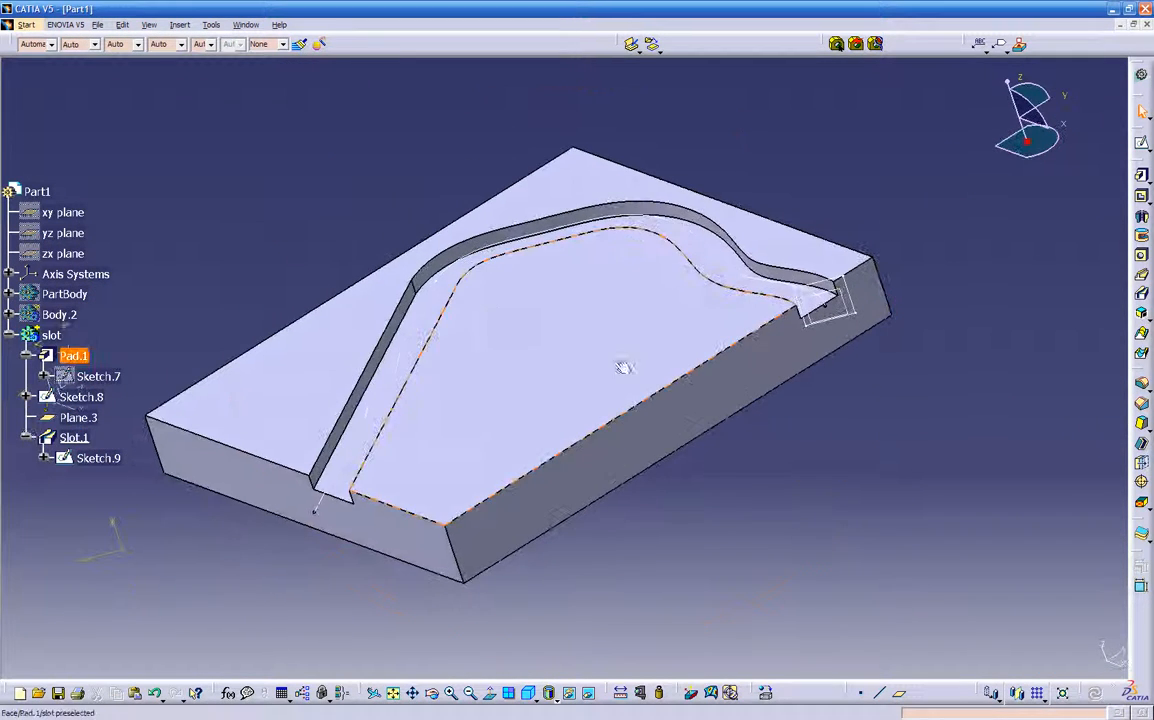
left_click(414, 300)
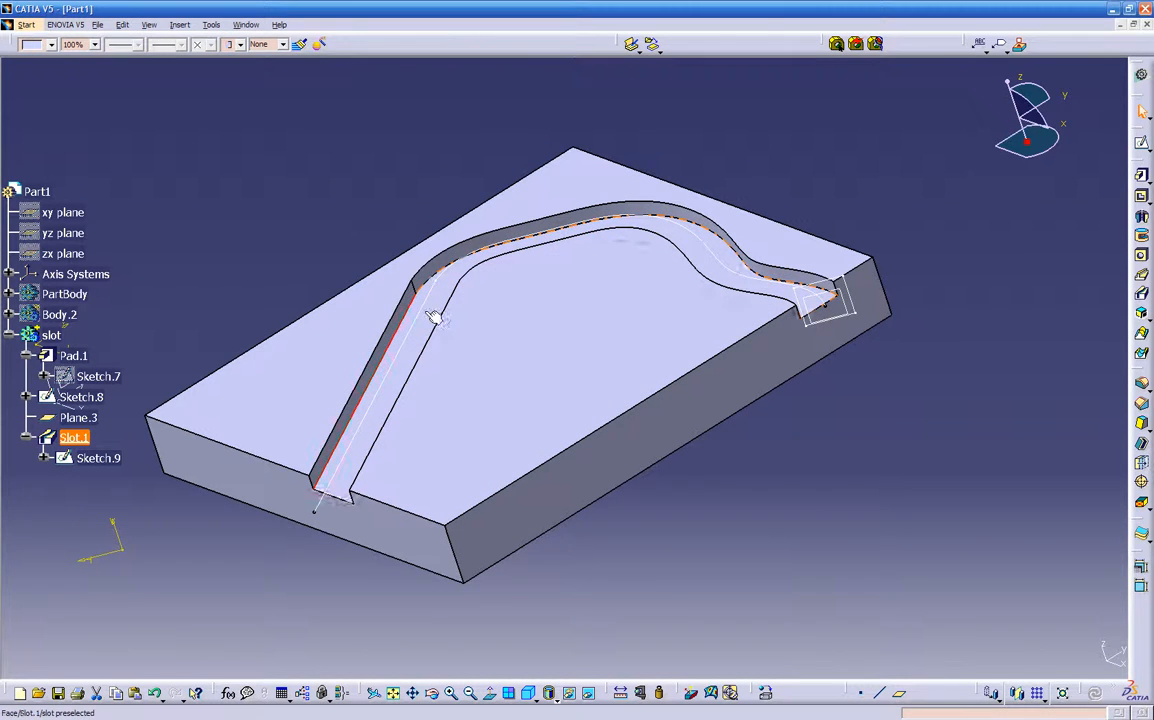
mouse_move(609, 521)
middle_mouse_down()
mouse_move(626, 500)
mouse_move(614, 486)
middle_mouse_up()
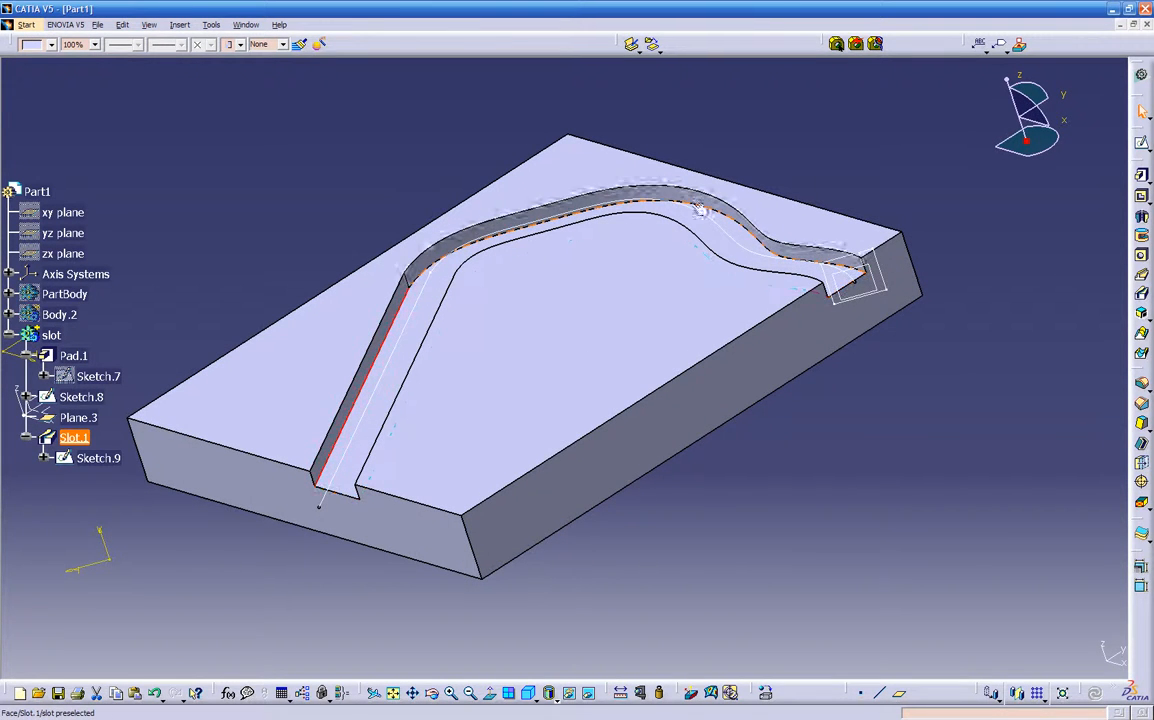
left_click(1143, 384)
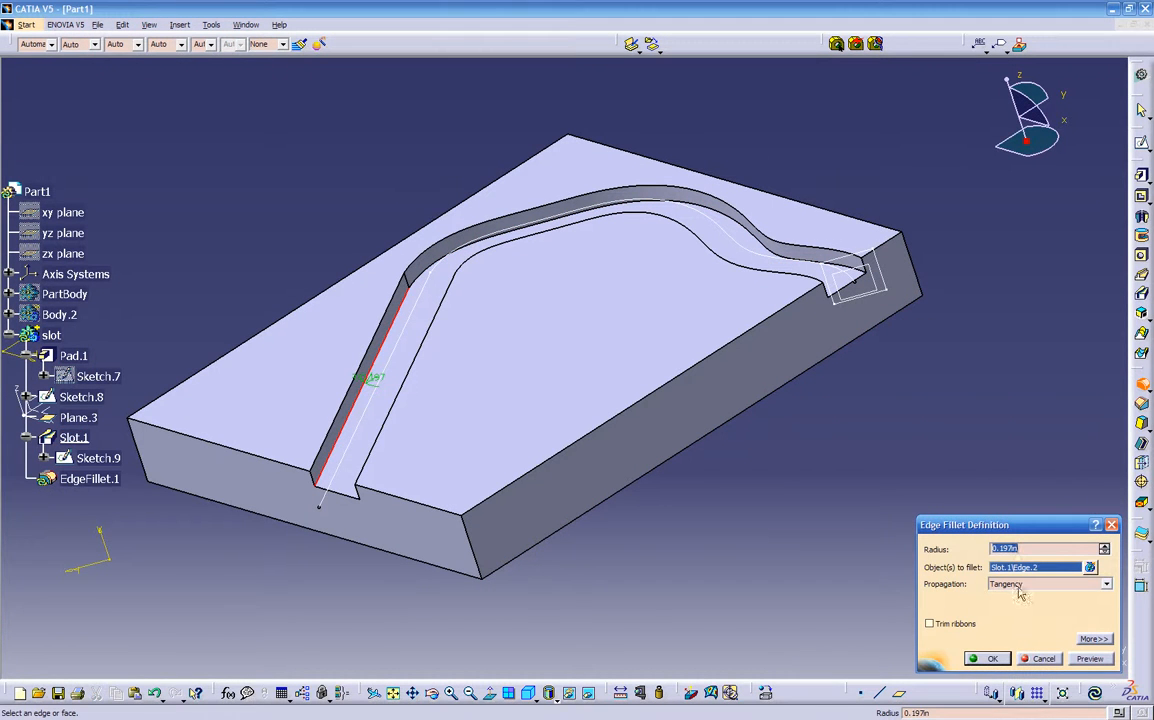
left_click(1019, 592)
left_click(1021, 605)
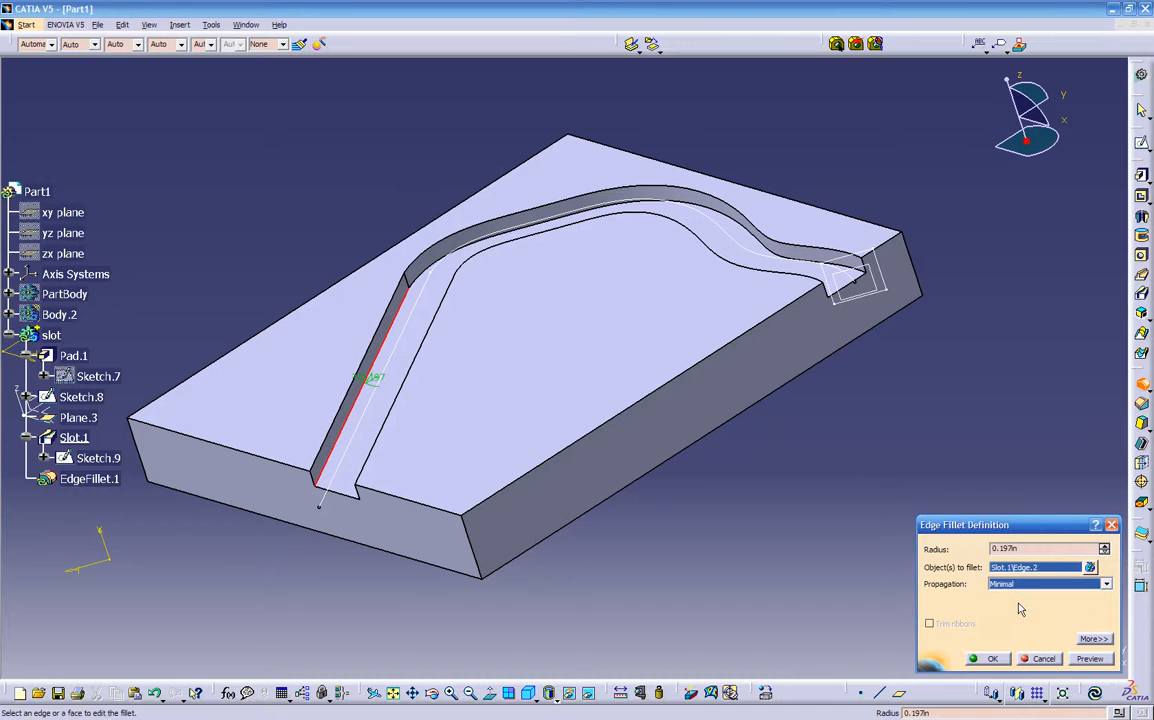
left_click(1083, 658)
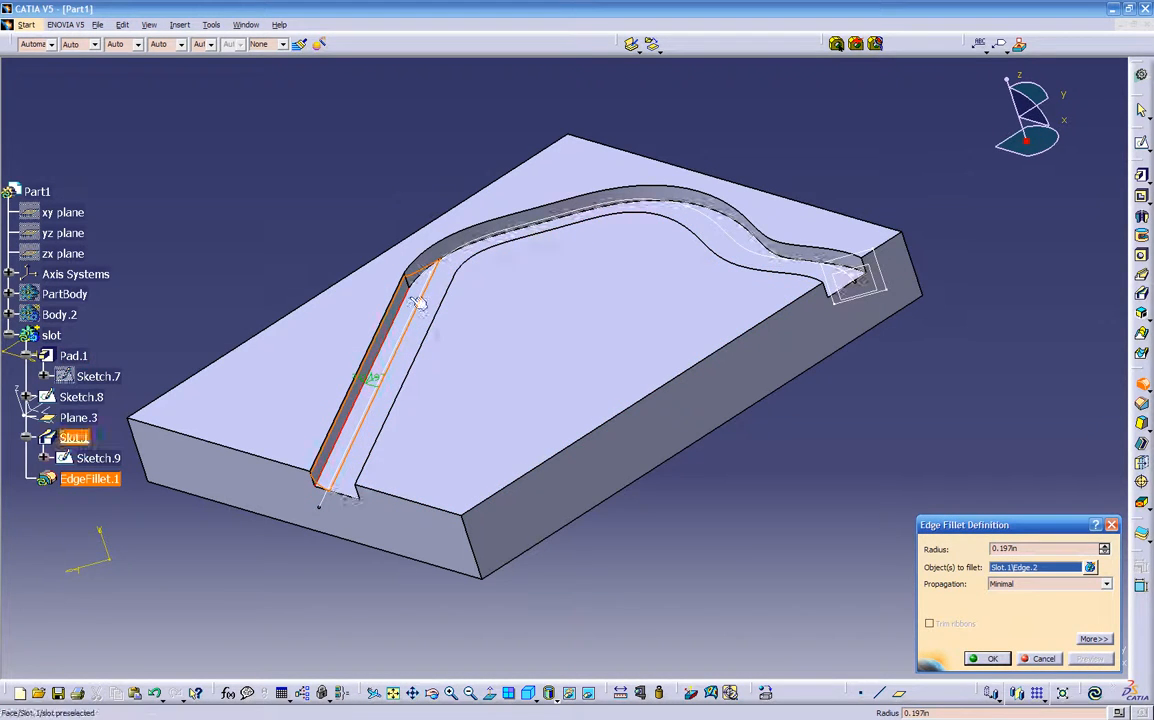
Step: Switch the edge fillet's propagation to Tangency, preview it, and create the fillet
left_click(1022, 585)
left_click(1016, 597)
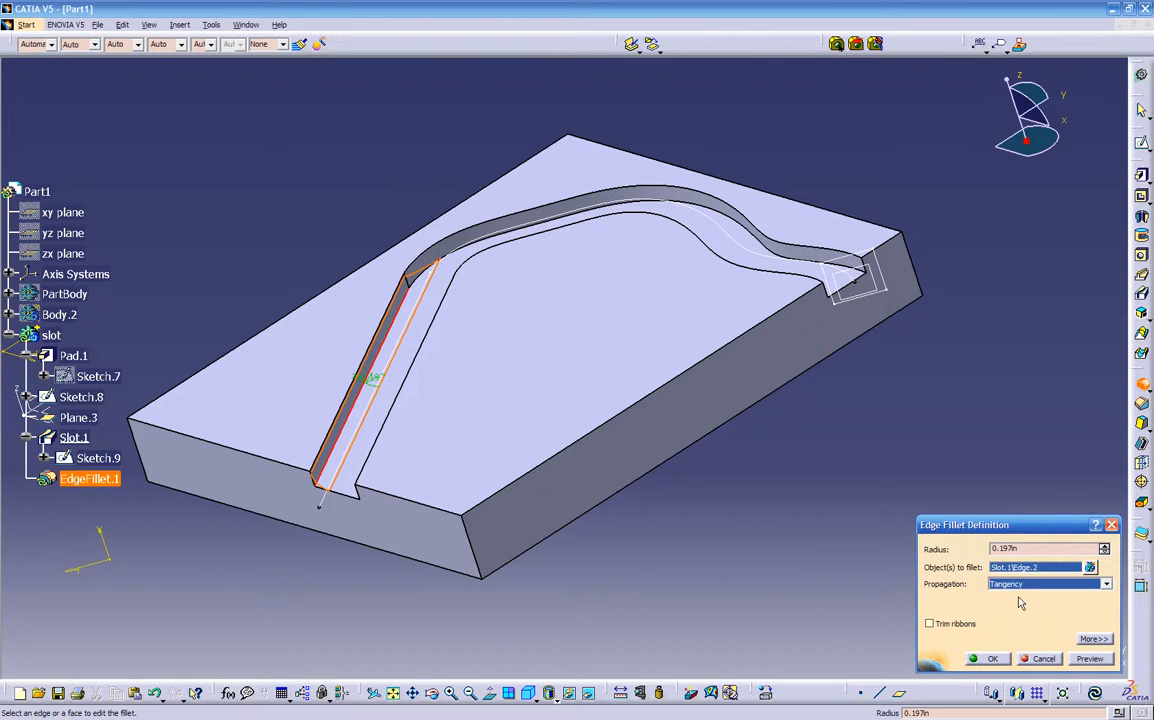
left_click(1088, 657)
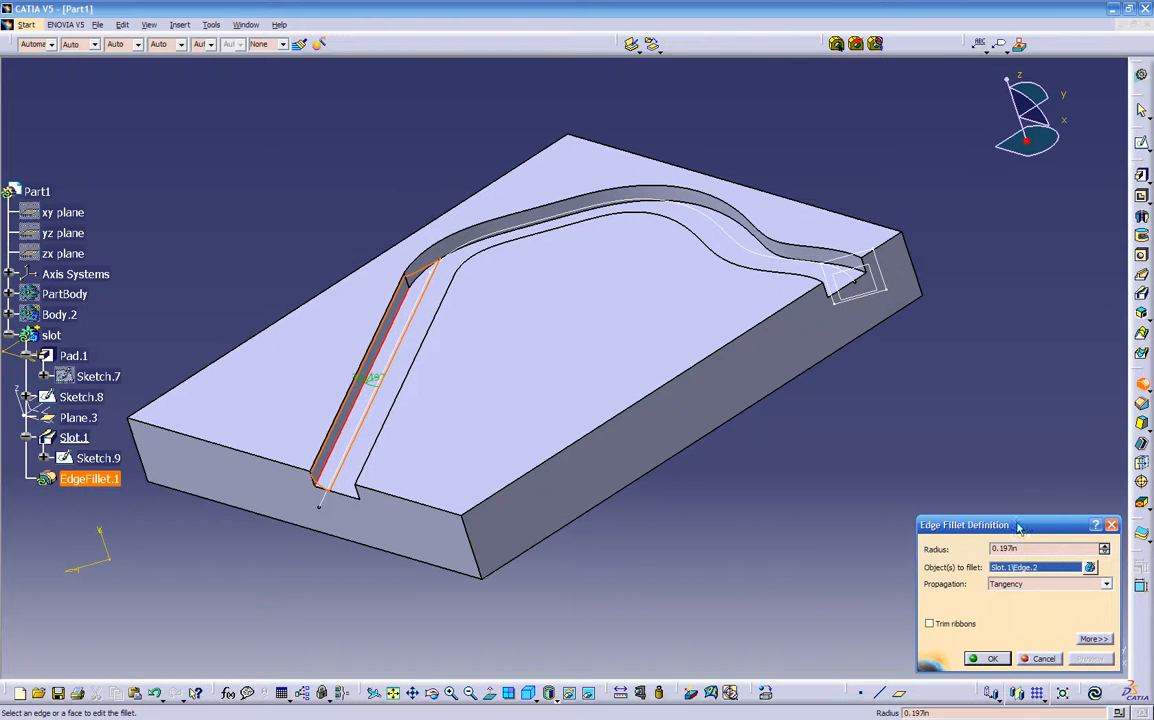
left_click(993, 658)
Step: Edit the edge fillet to include the slot's curved outer floor edge along with the straight one, and apply it
middle_click_drag(788, 506, 740, 508)
left_click(734, 502)
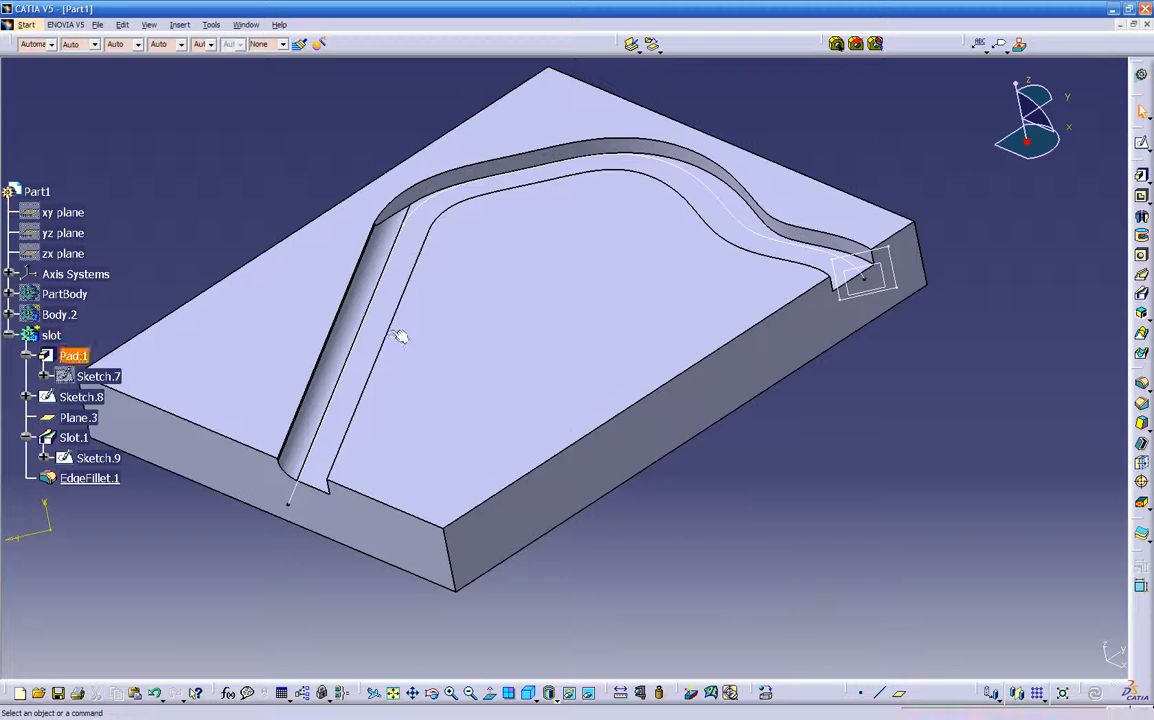
double_click(331, 344)
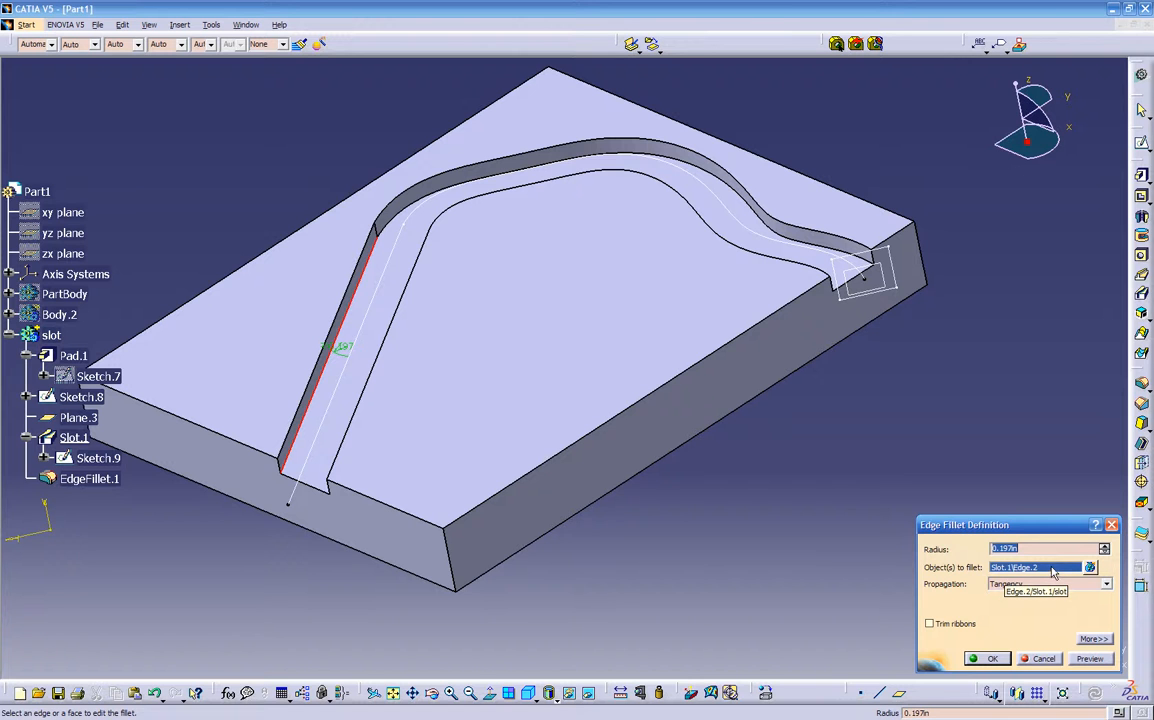
left_click(402, 212)
left_click(420, 186)
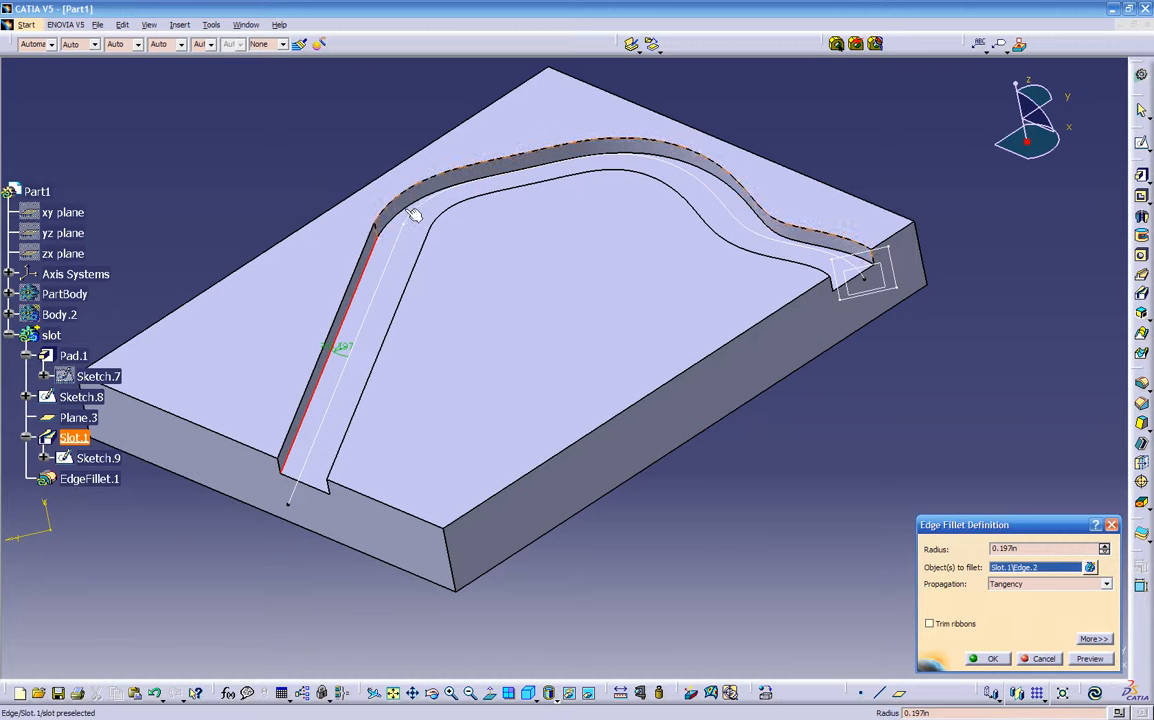
middle_click_drag(369, 230, 481, 216)
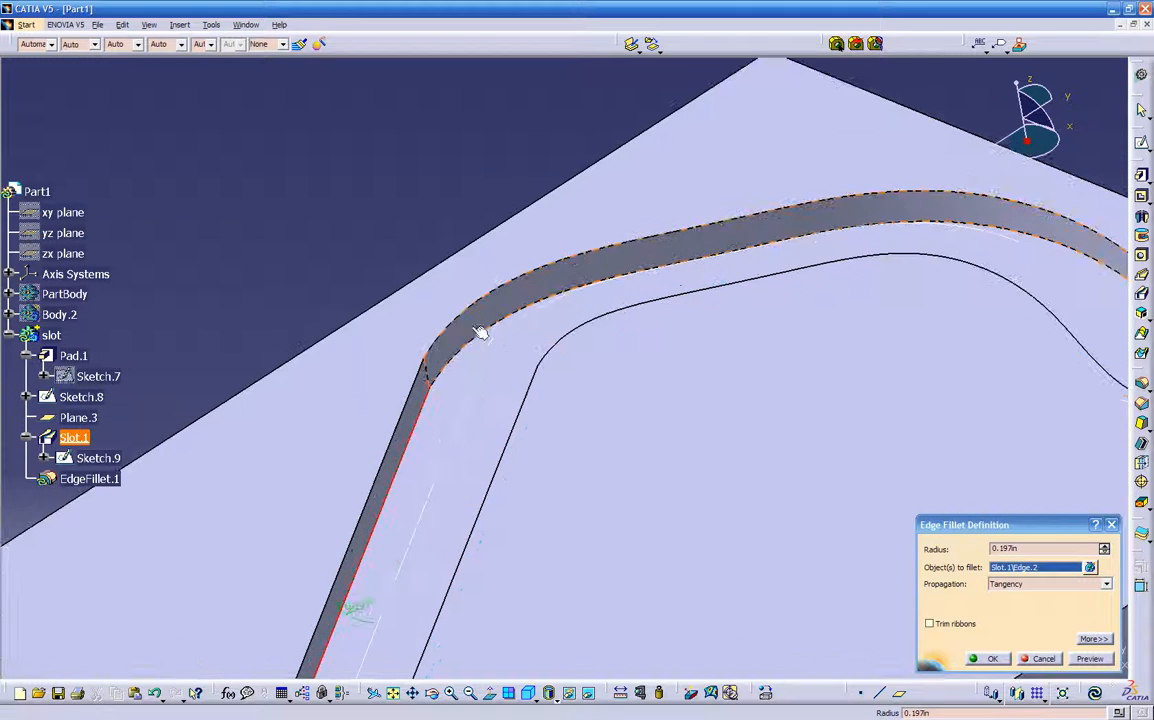
left_click(460, 357)
mouse_move(721, 394)
middle_mouse_down()
mouse_move(511, 331)
mouse_move(361, 324)
mouse_move(533, 388)
mouse_move(521, 389)
mouse_move(505, 450)
middle_mouse_up()
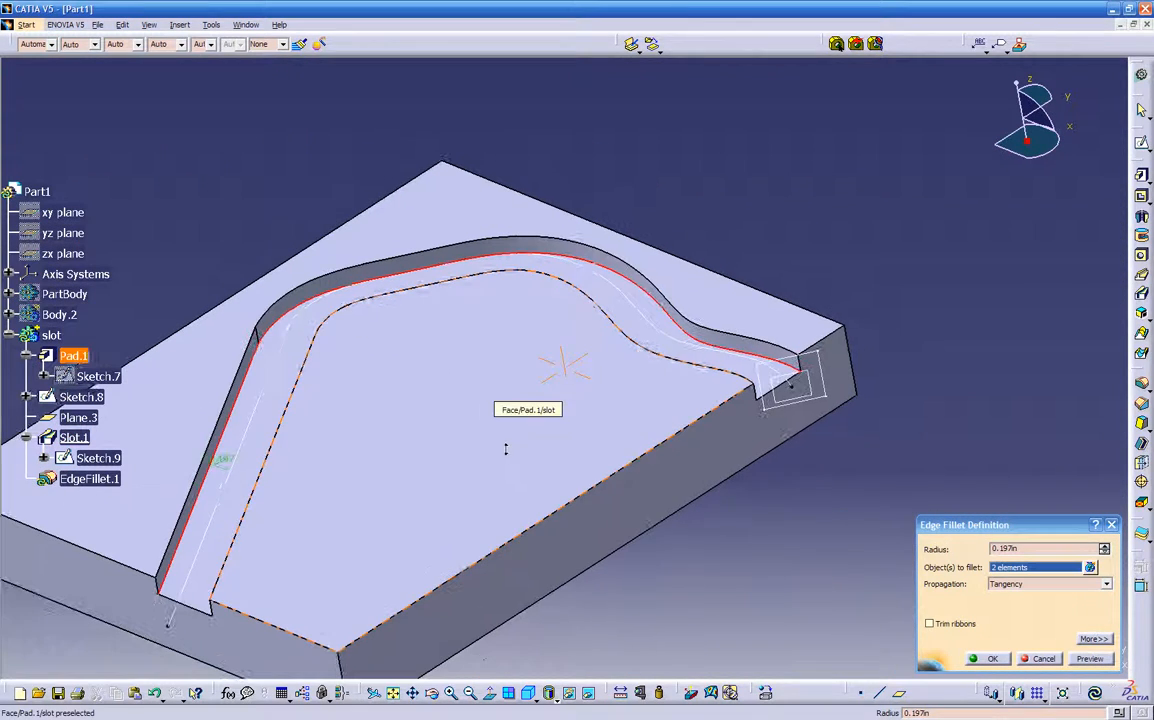
left_click(1090, 659)
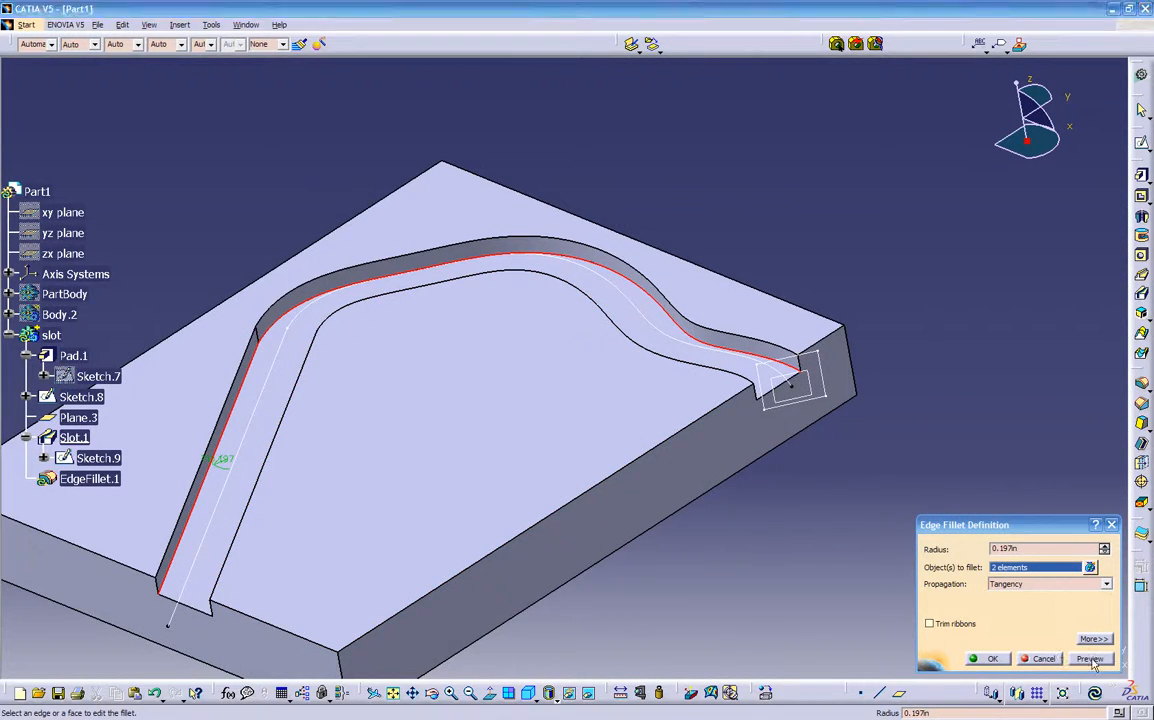
left_click(993, 659)
Step: Delete the edge fillet from the slotted block and open profile sketch Sketch.9 for editing
middle_click_drag(769, 537, 770, 479)
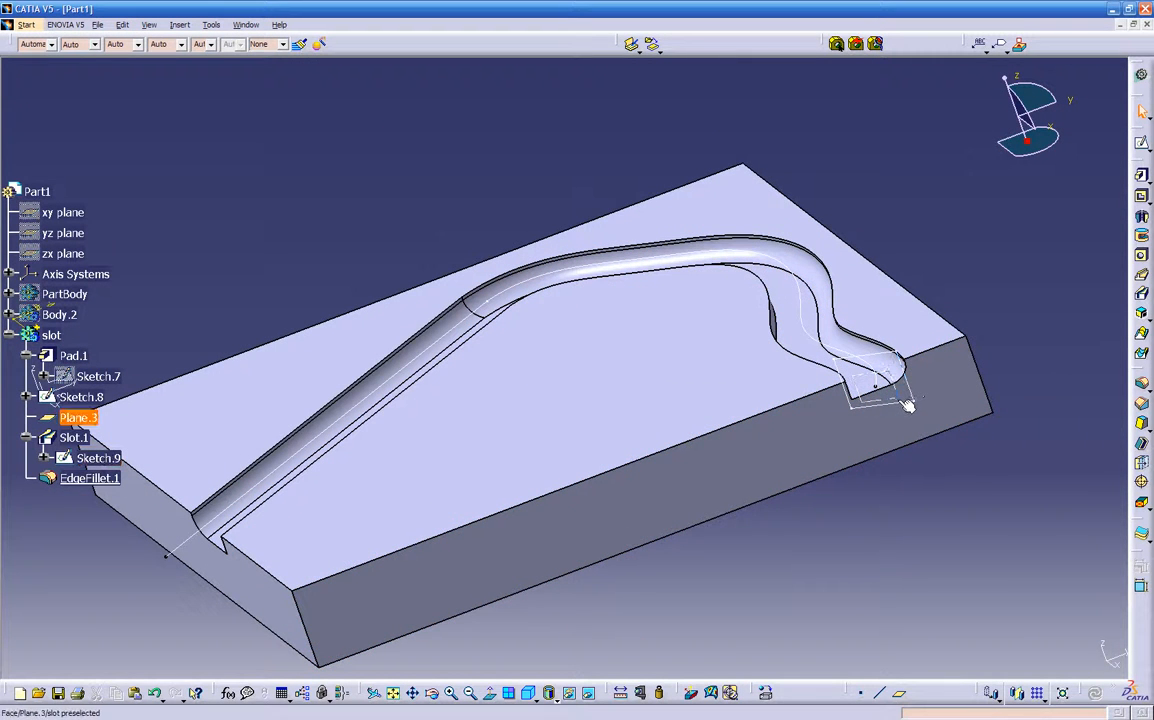
left_click(808, 261)
middle_click_drag(683, 355, 714, 325)
double_click(79, 479)
key("Delete")
left_click(1034, 658)
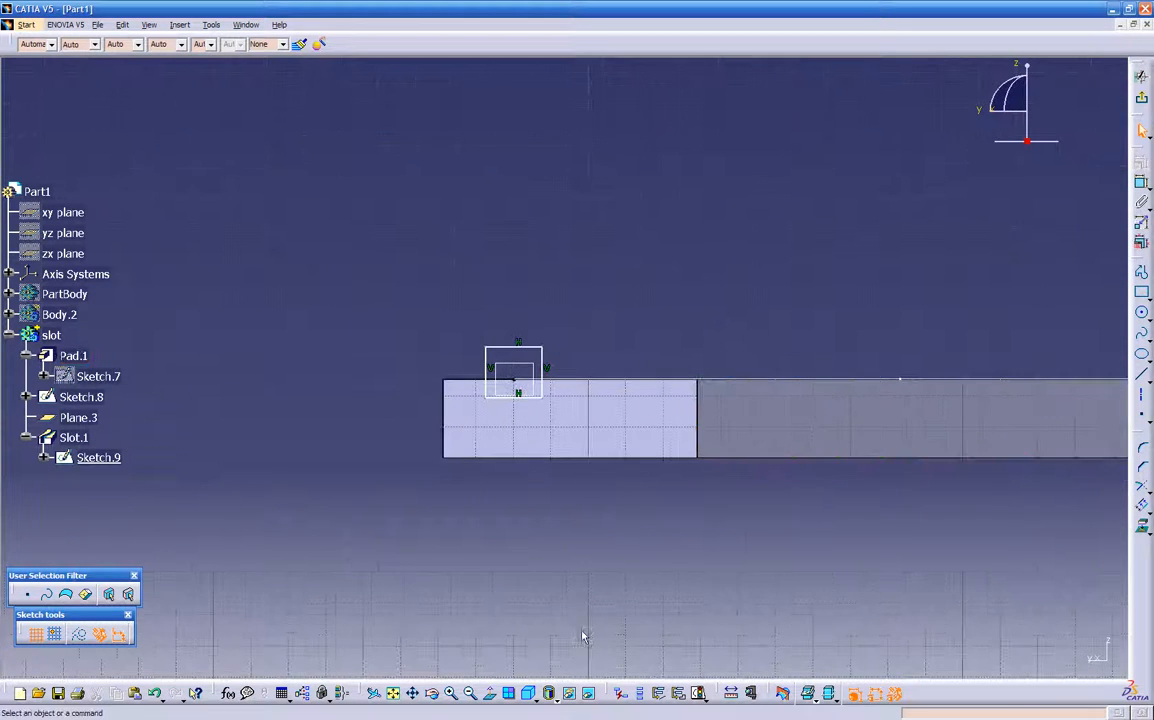
Step: Round both lower corners of the slot profile with a 0.1 in corner radius and exit the sketch to update the slot
middle_click_drag(527, 580, 546, 623)
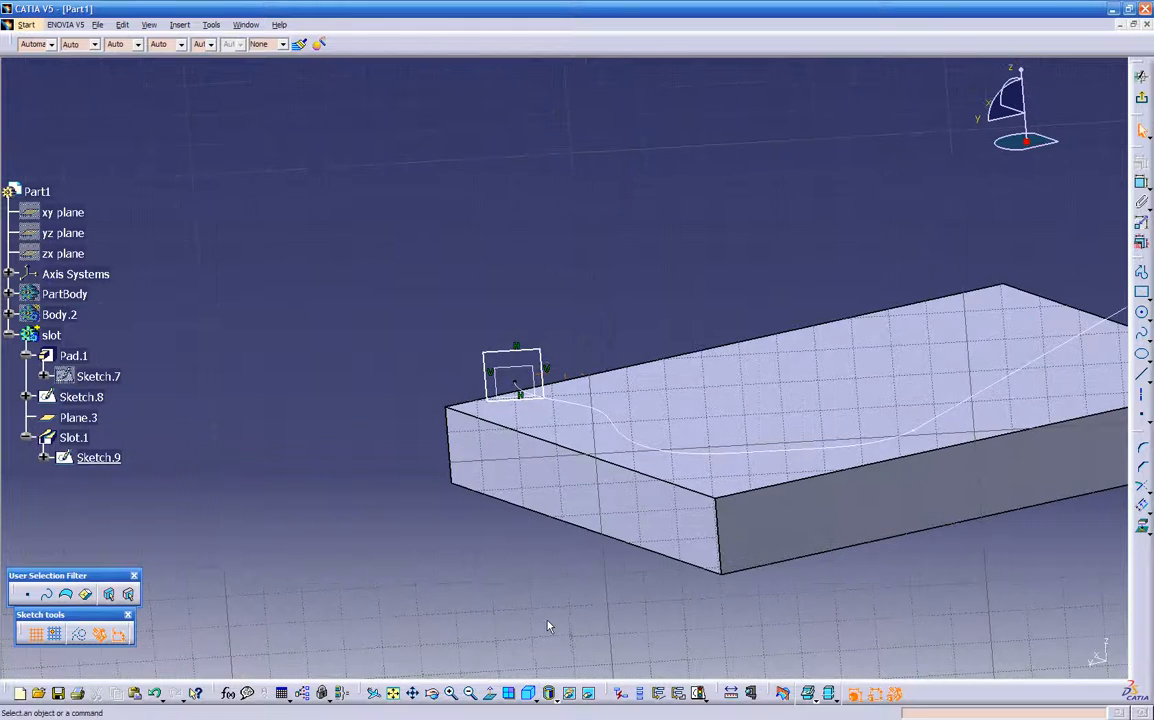
left_click(491, 701)
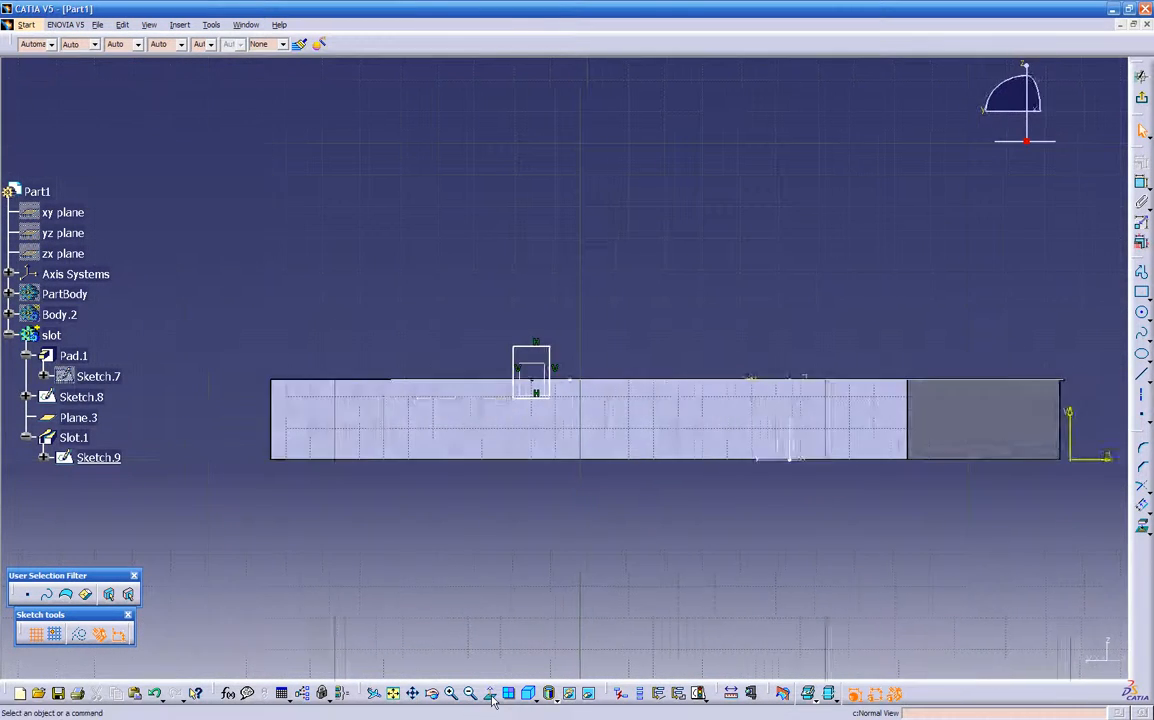
mouse_move(636, 564)
middle_mouse_down("ctrl")
mouse_move(695, 486)
mouse_move(785, 435)
middle_mouse_up("ctrl")
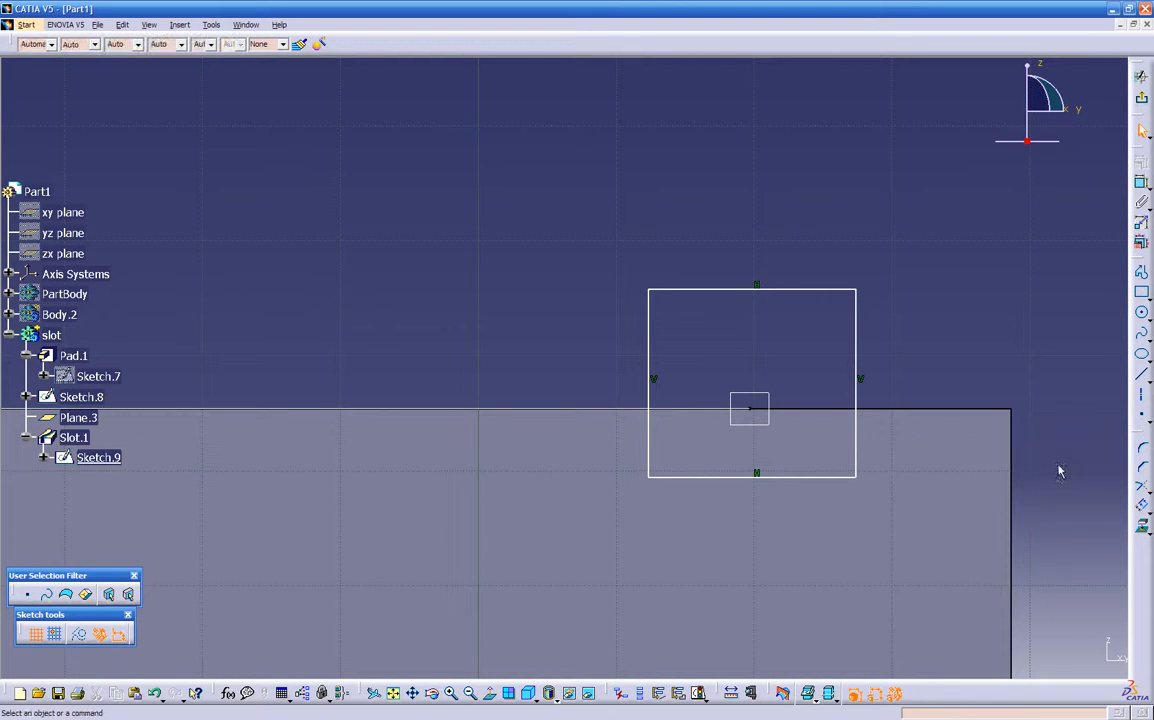
left_click(597, 527)
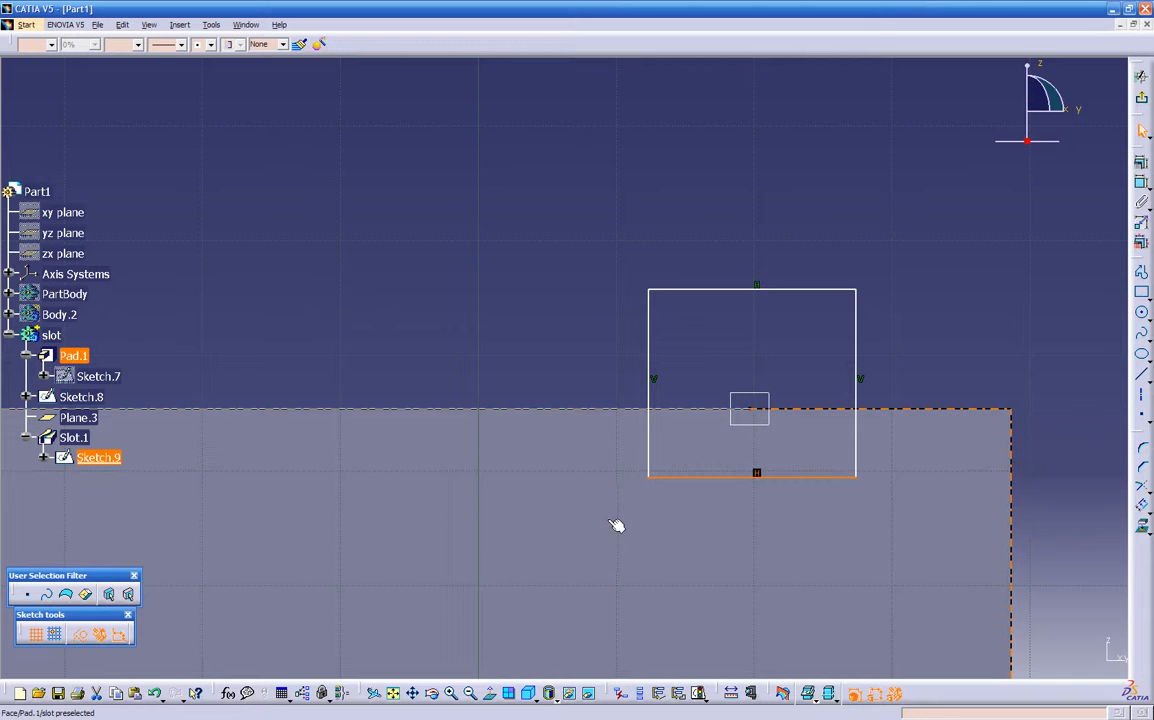
left_click(1145, 458)
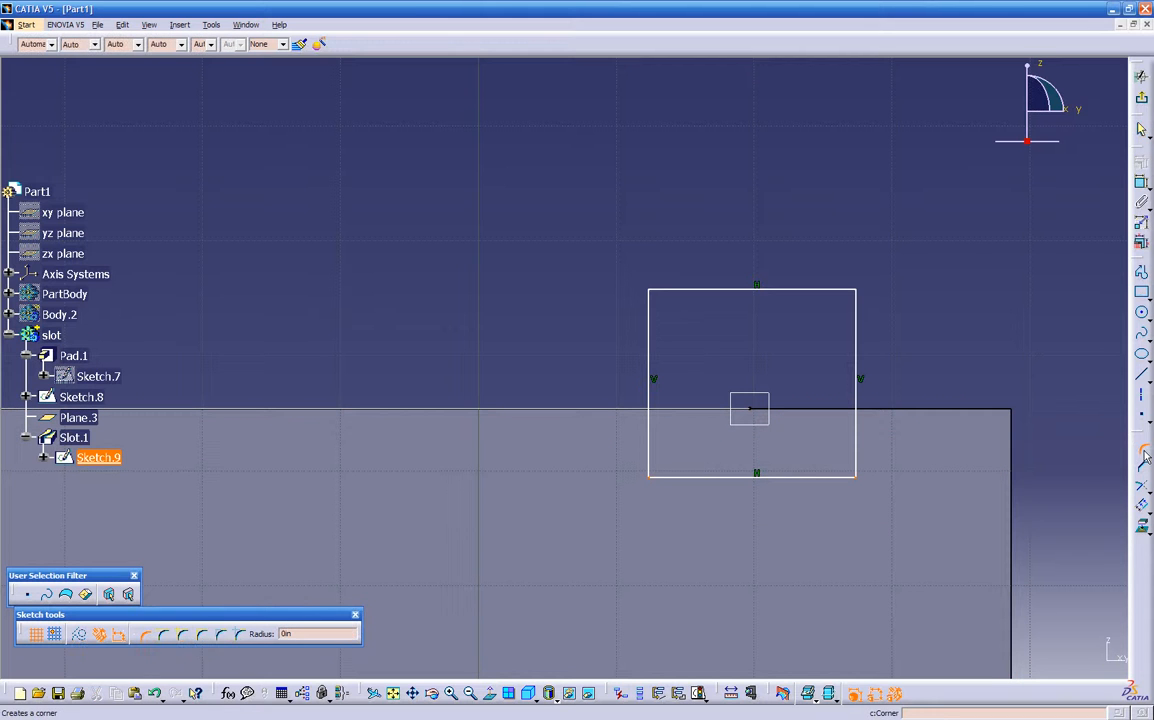
left_click_drag(320, 631, 247, 632)
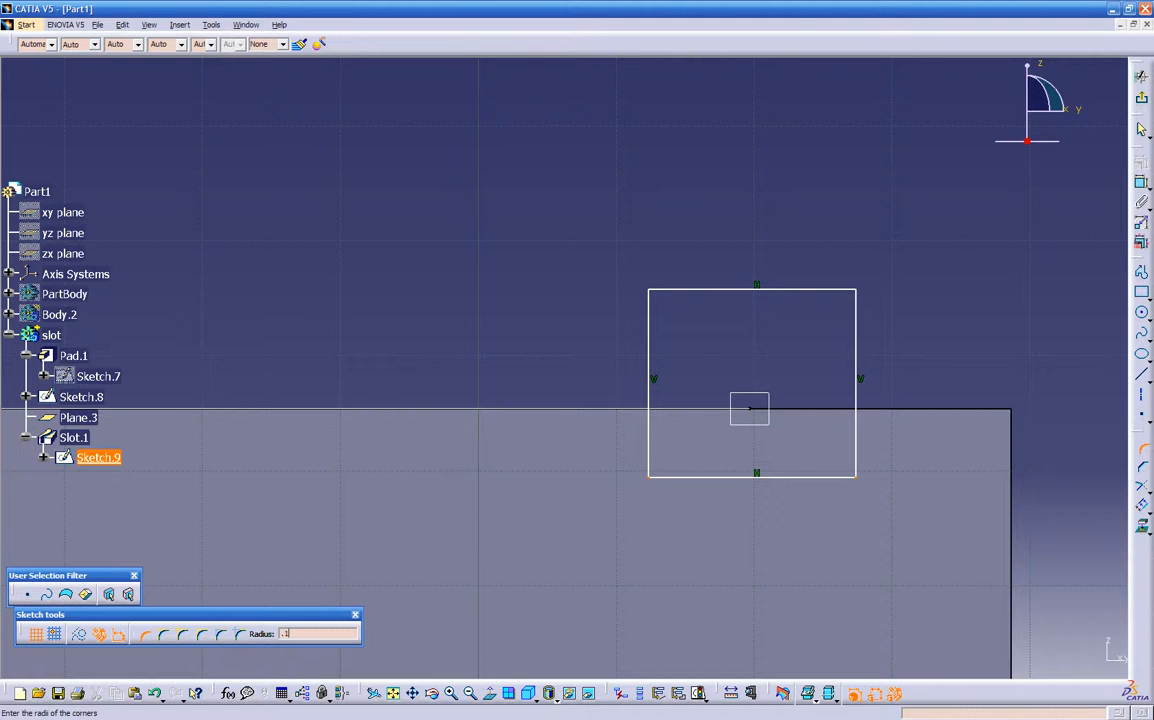
key("Return")
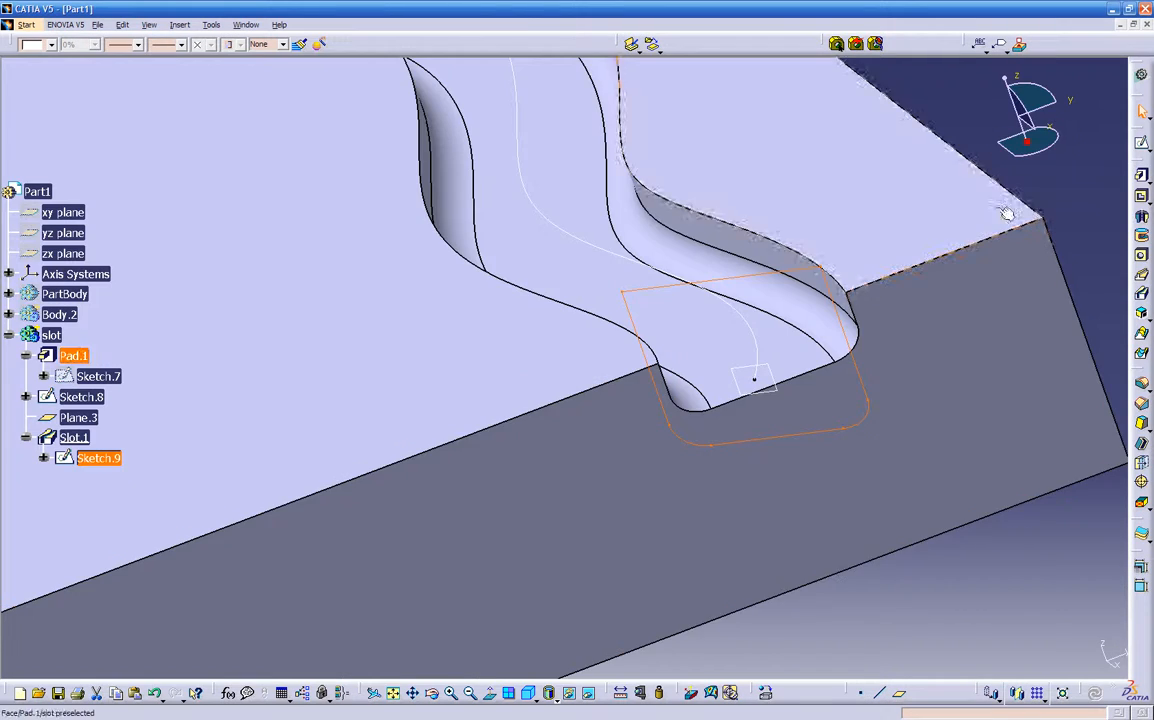
mouse_move(935, 399)
middle_mouse_down()
mouse_move(842, 468)
mouse_move(523, 260)
mouse_move(667, 282)
mouse_move(683, 363)
mouse_move(631, 368)
mouse_move(773, 535)
mouse_move(556, 517)
mouse_move(480, 490)
mouse_move(433, 441)
mouse_move(407, 464)
mouse_move(528, 536)
mouse_move(582, 541)
mouse_move(376, 517)
middle_mouse_up()
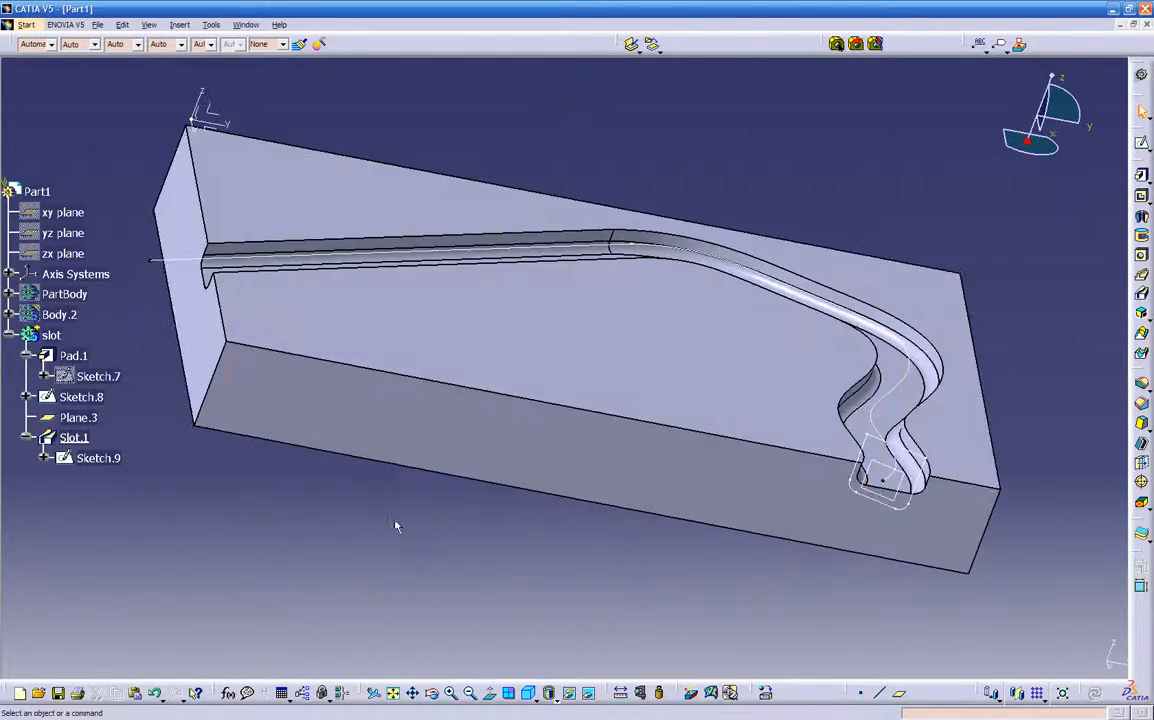
middle_click_drag(943, 477, 600, 580)
middle_click_drag(808, 366, 636, 443)
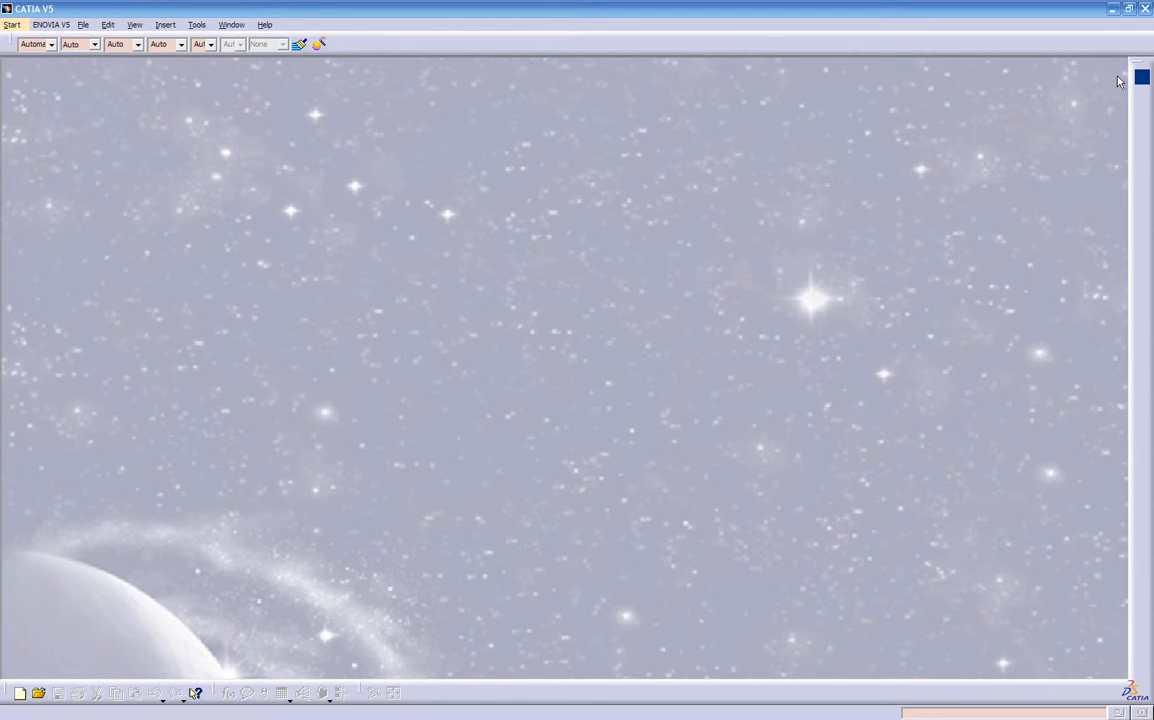
Step: Create a new empty part in the Part Design workbench
left_click(1142, 77)
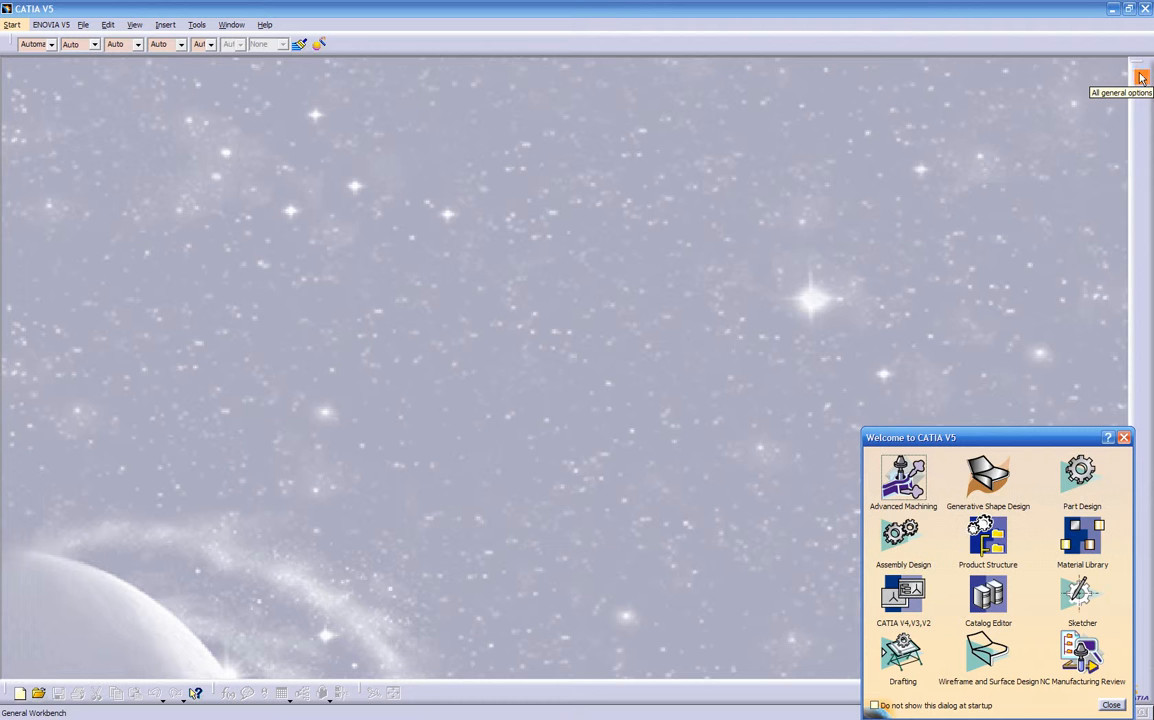
left_click(1081, 474)
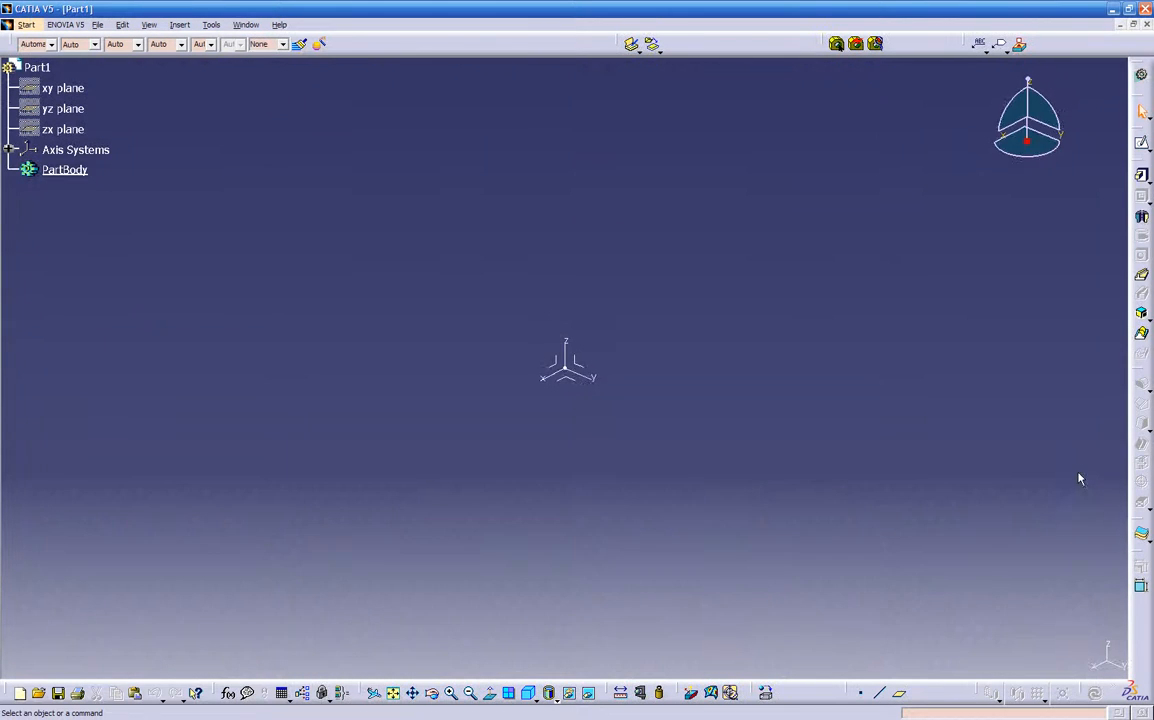
middle_click_drag(727, 391, 666, 419)
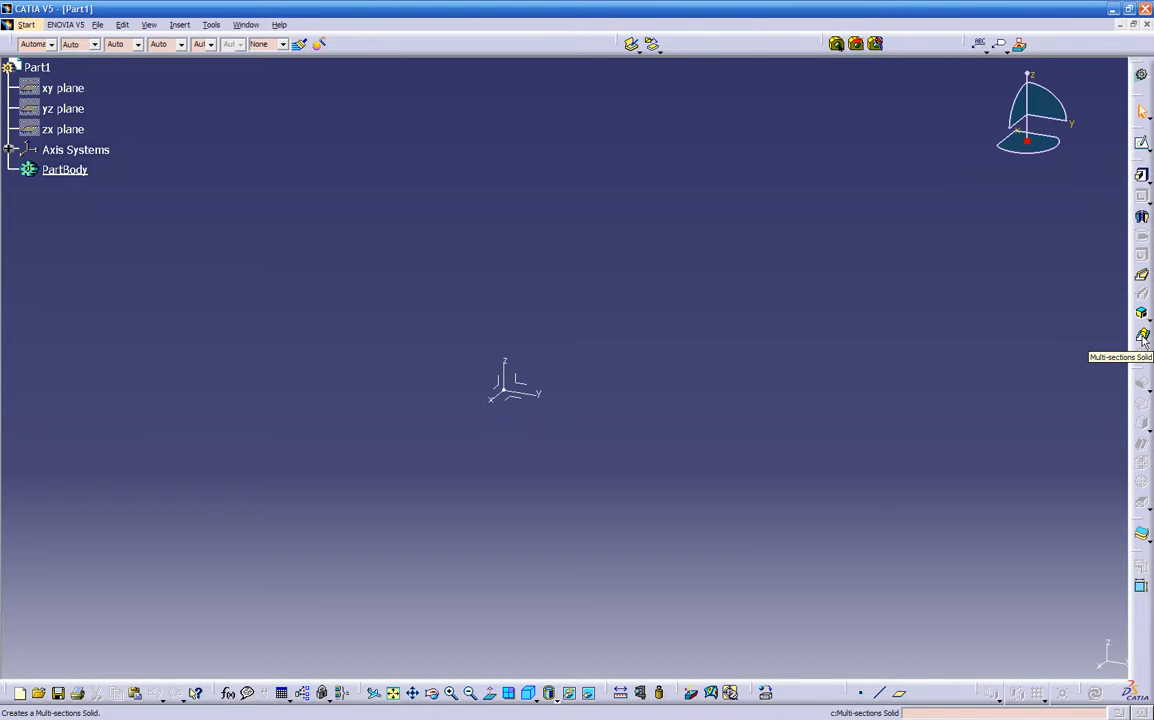
Step: Sketch a horizontal ellipse on the YZ plane with a major radius of about 2.71 in and a minor radius of about 0.62 in
left_click(1141, 141)
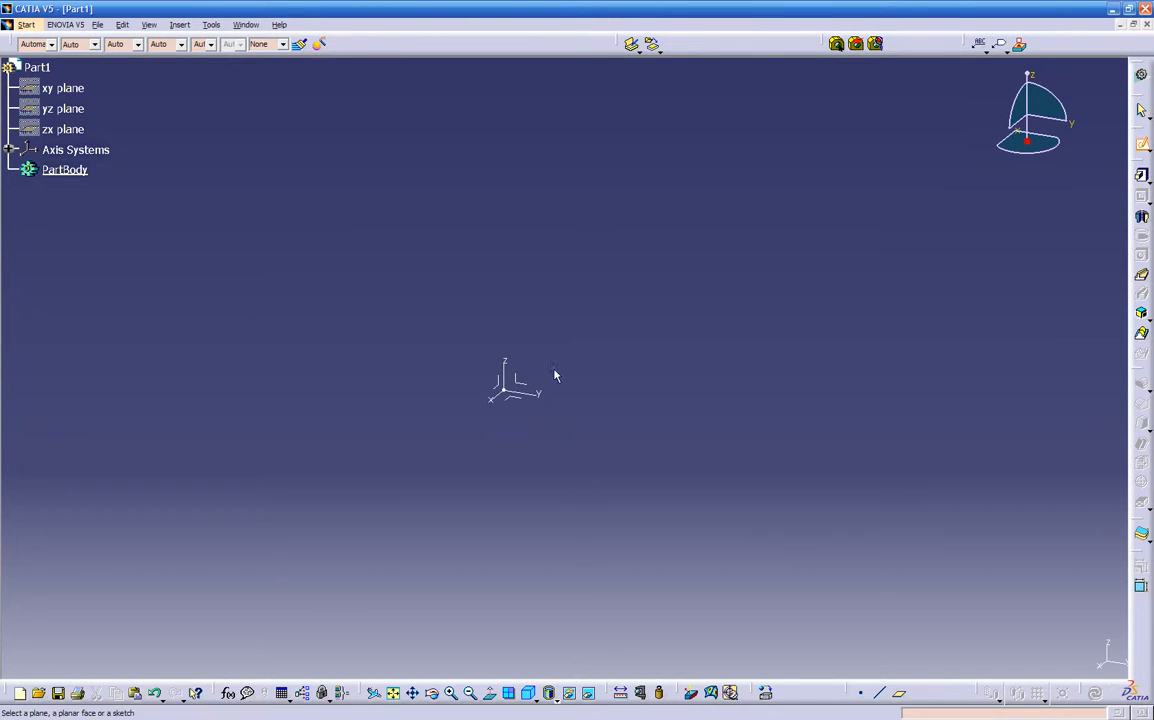
left_click(516, 381)
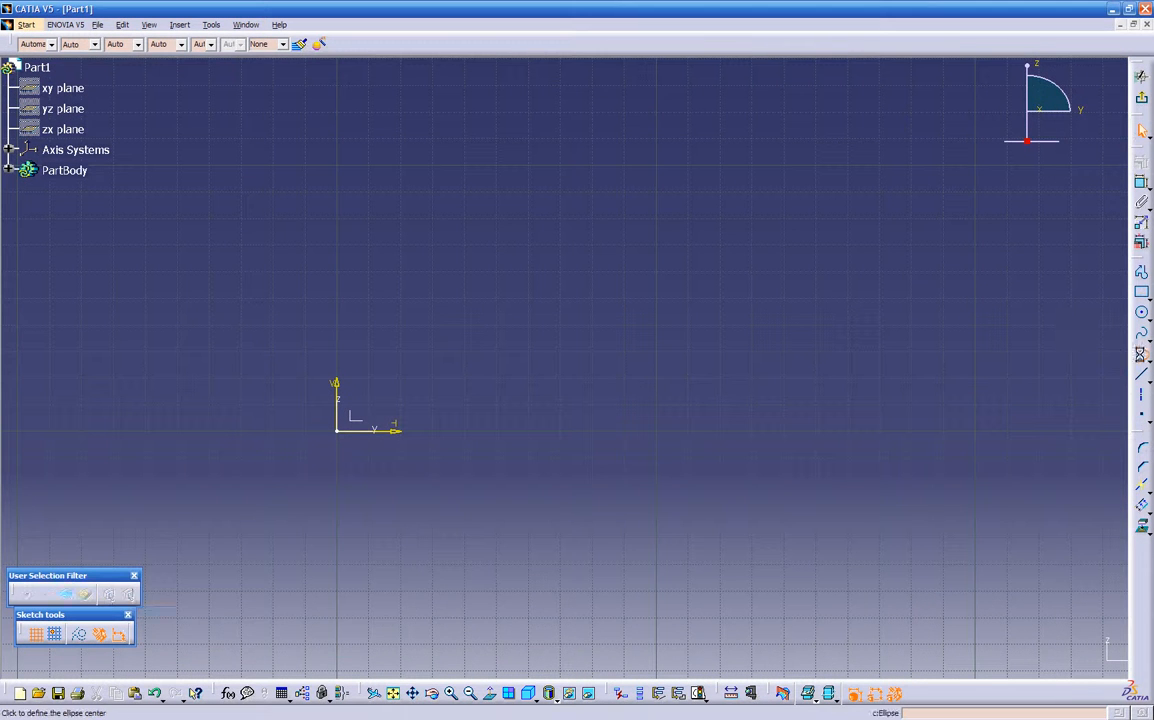
left_click(1141, 353)
left_click(588, 378)
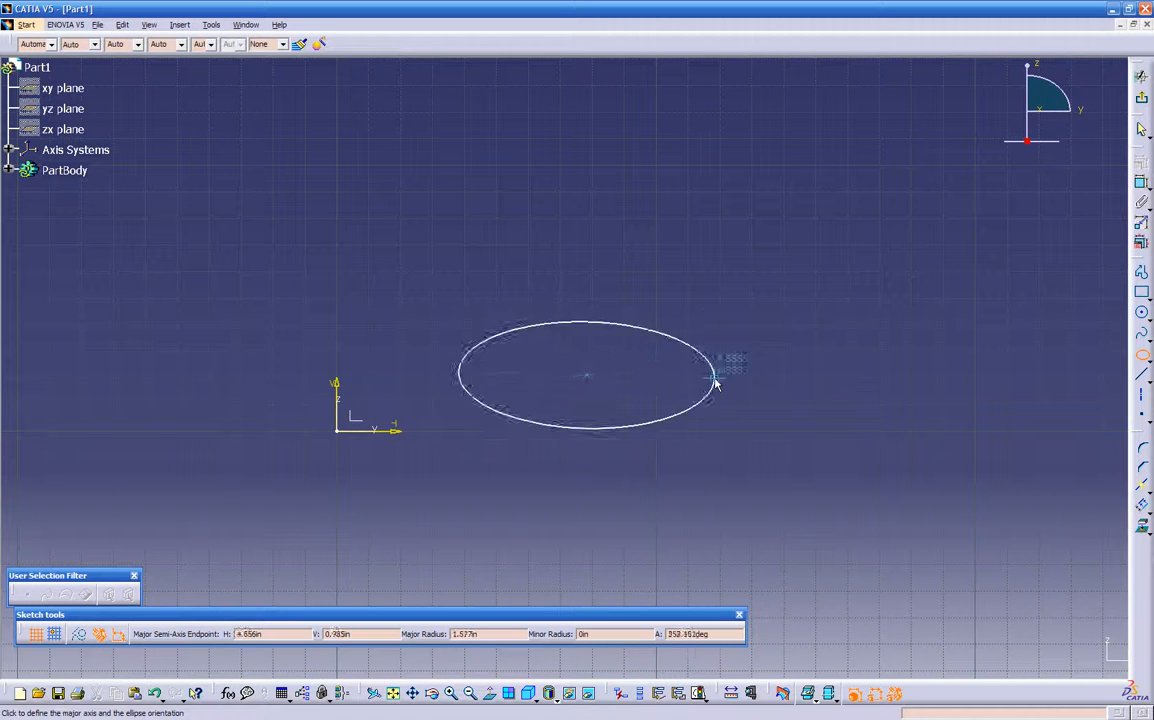
left_click(808, 375)
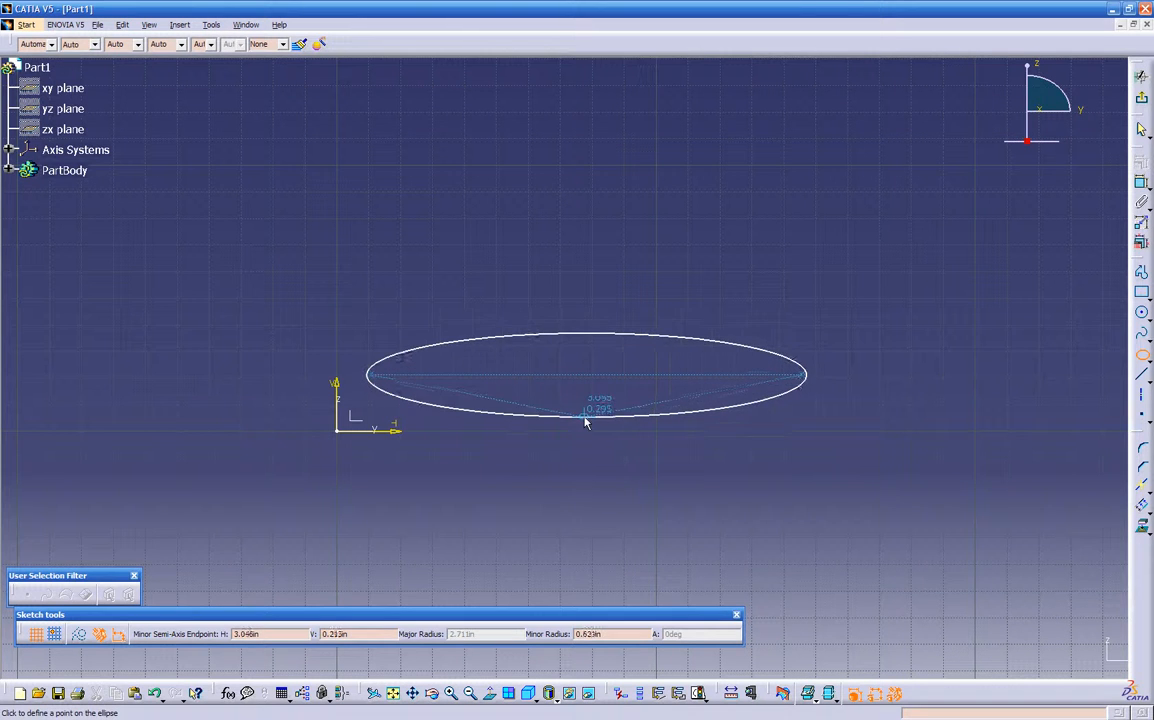
left_click(589, 422)
left_click(1141, 98)
Step: Create a plane offset 6 in from the YZ plane in the reversed direction
middle_click_drag(598, 456, 540, 482)
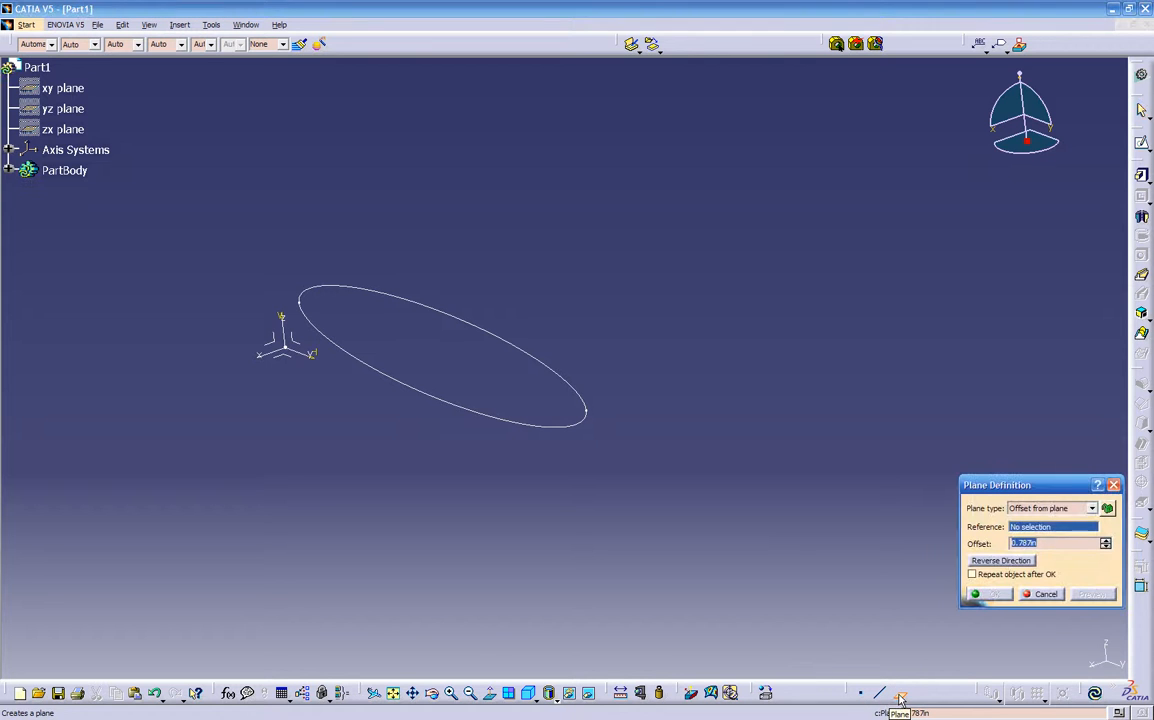
left_click(294, 343)
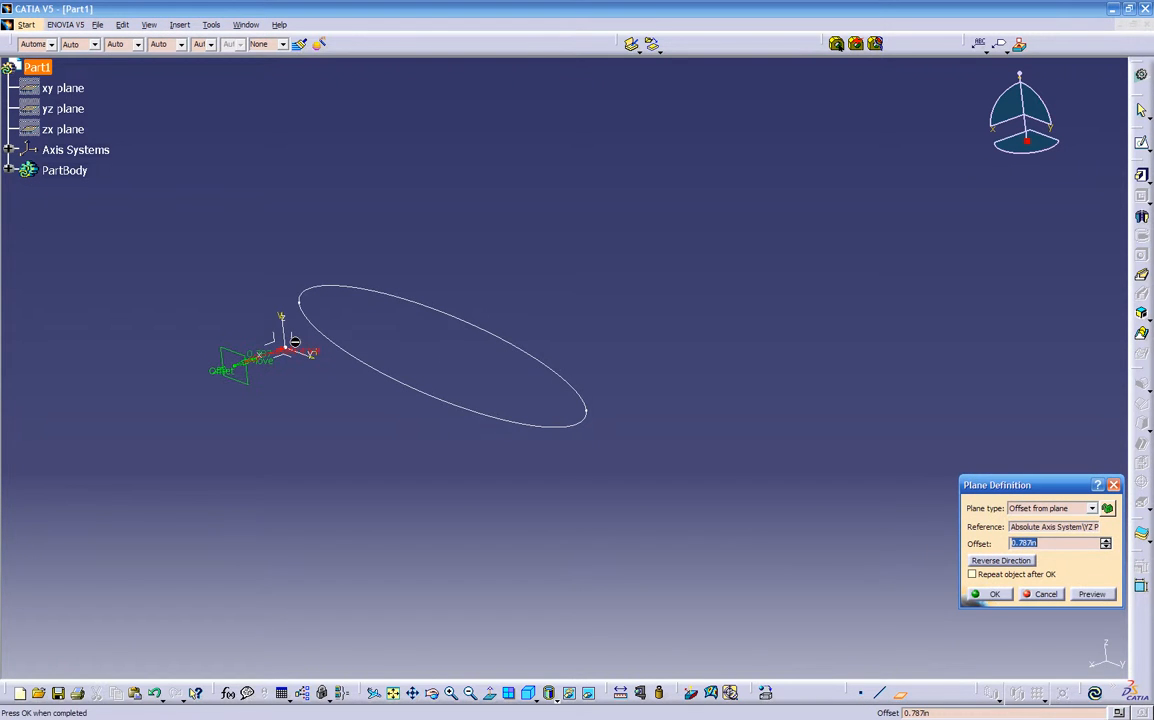
left_click(1010, 562)
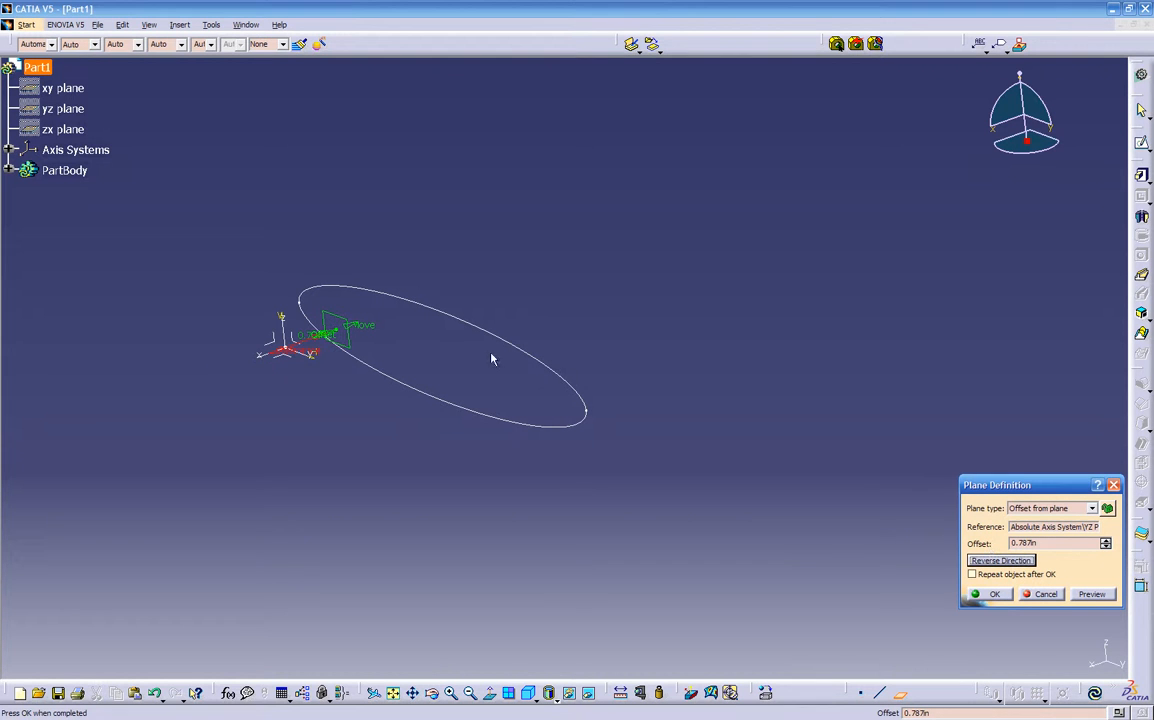
left_click_drag(357, 331, 729, 265)
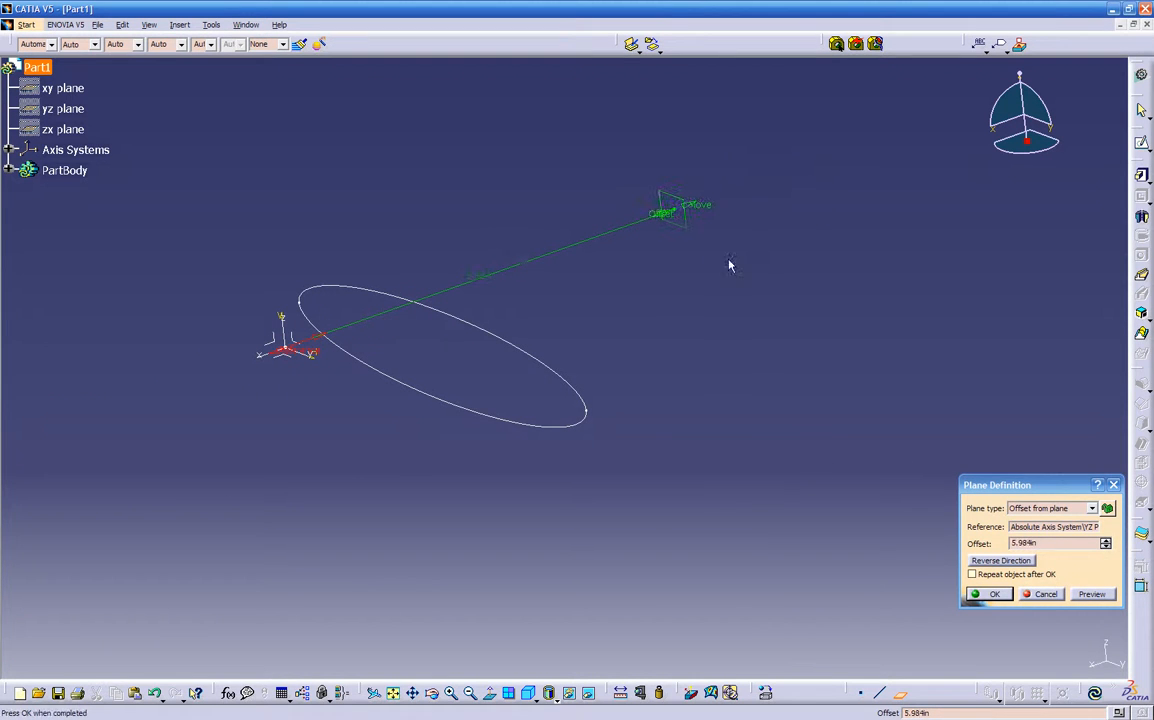
left_click(1011, 564)
left_click(1009, 566)
left_click(1009, 566)
left_click(1009, 566)
left_click_drag(1047, 544, 945, 555)
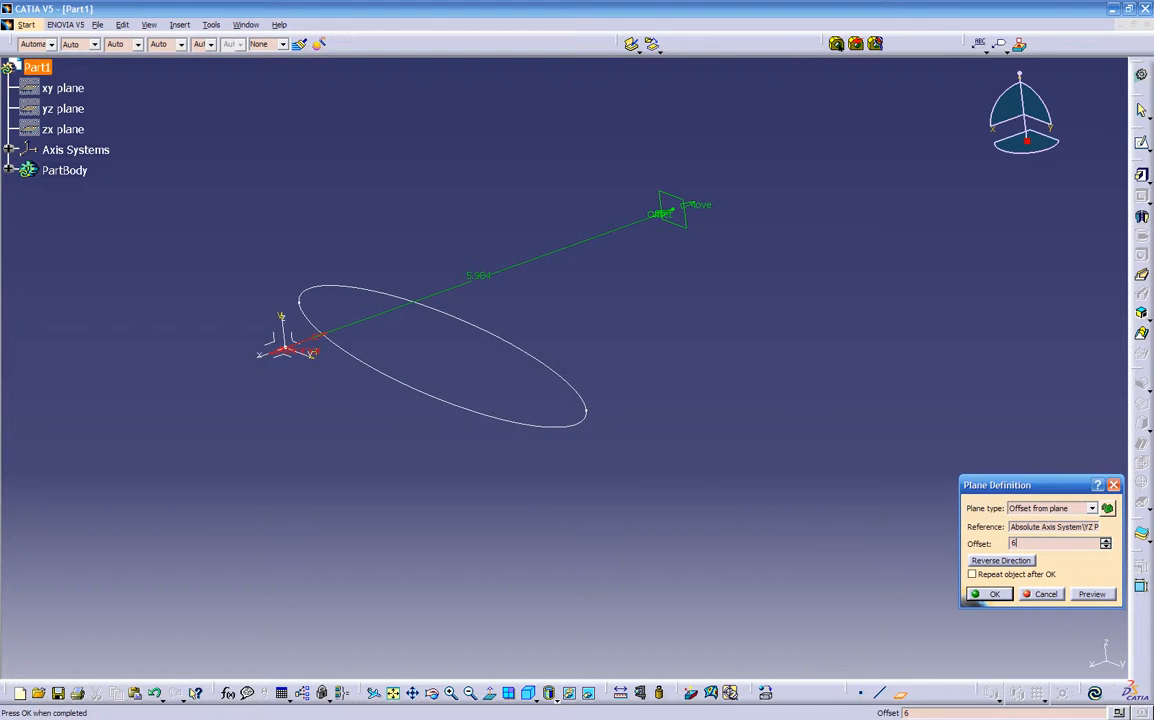
key("Return")
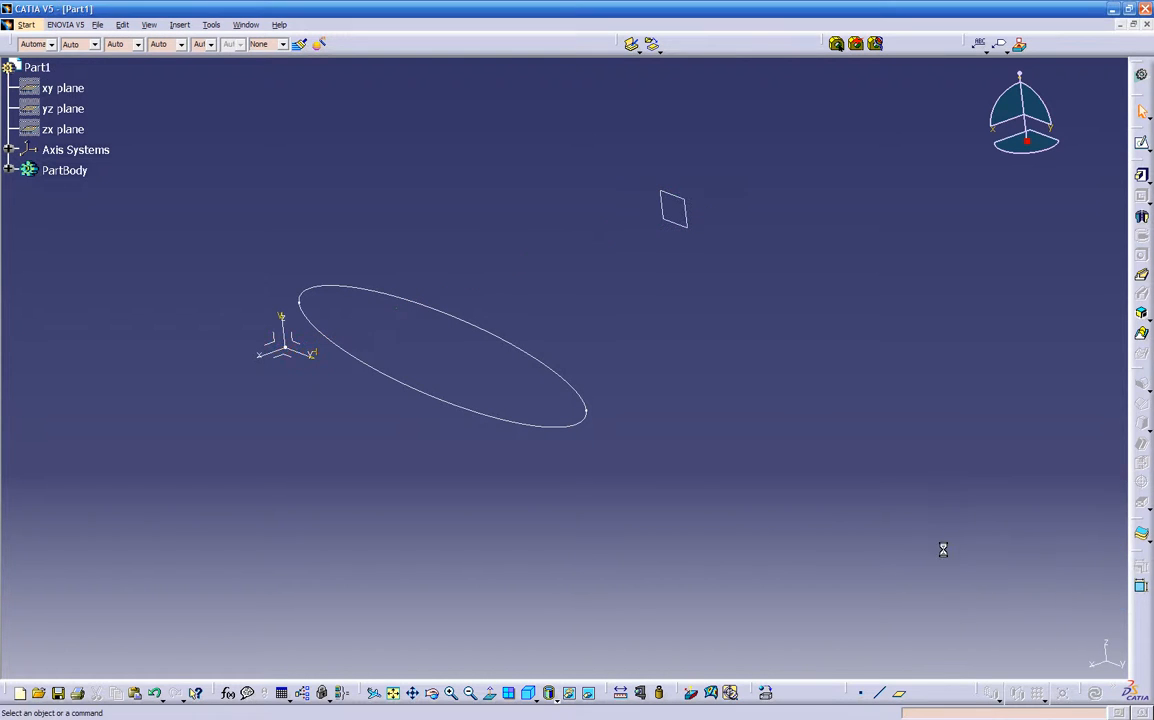
Step: Sketch a second, taller ellipse on the offset plane, centred on the first one, with a major radius of about 2.2 in
left_click(686, 202)
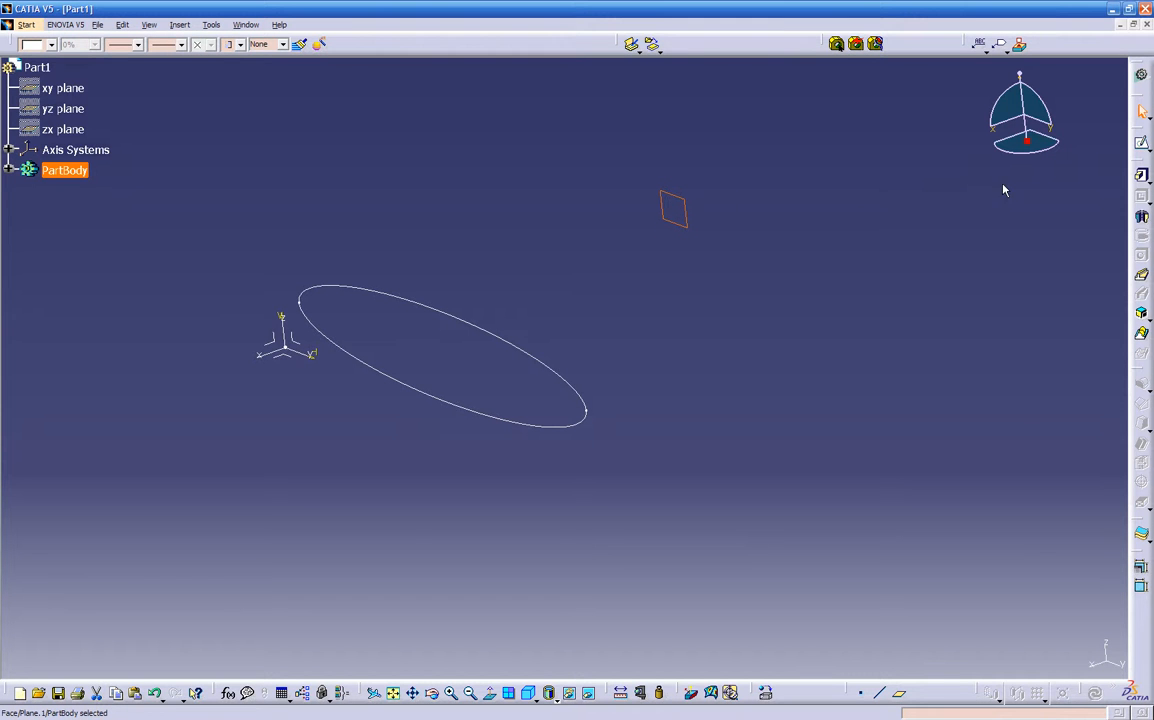
left_click(1143, 146)
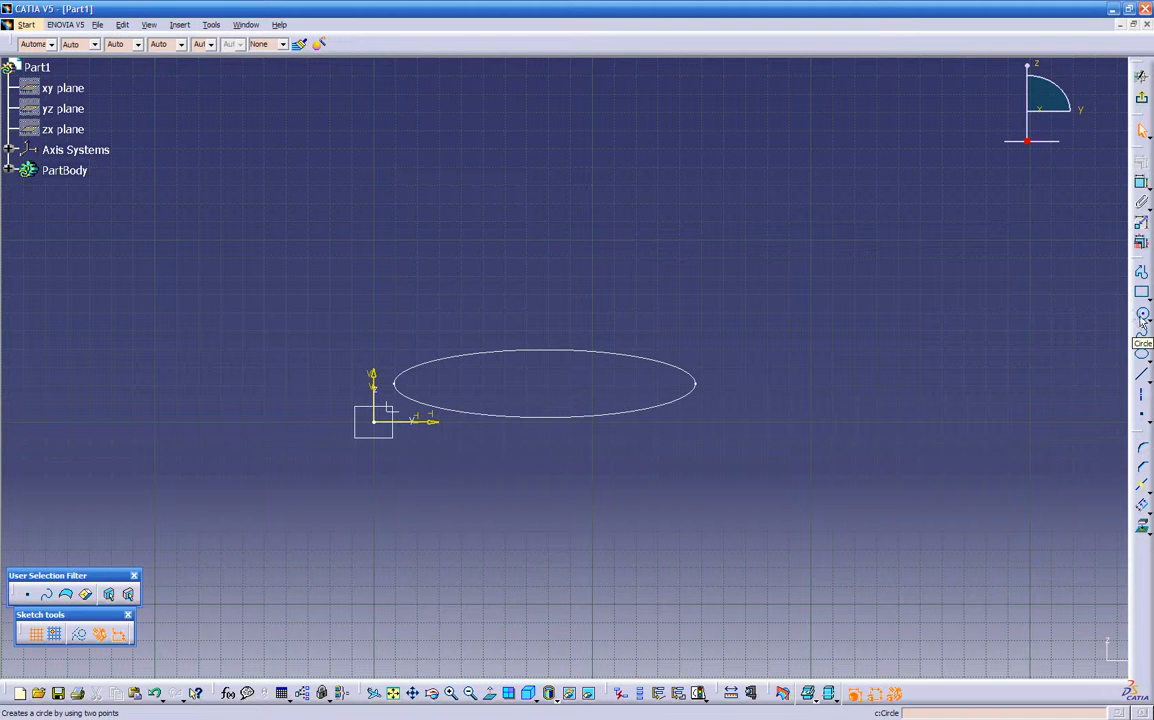
left_click(1141, 355)
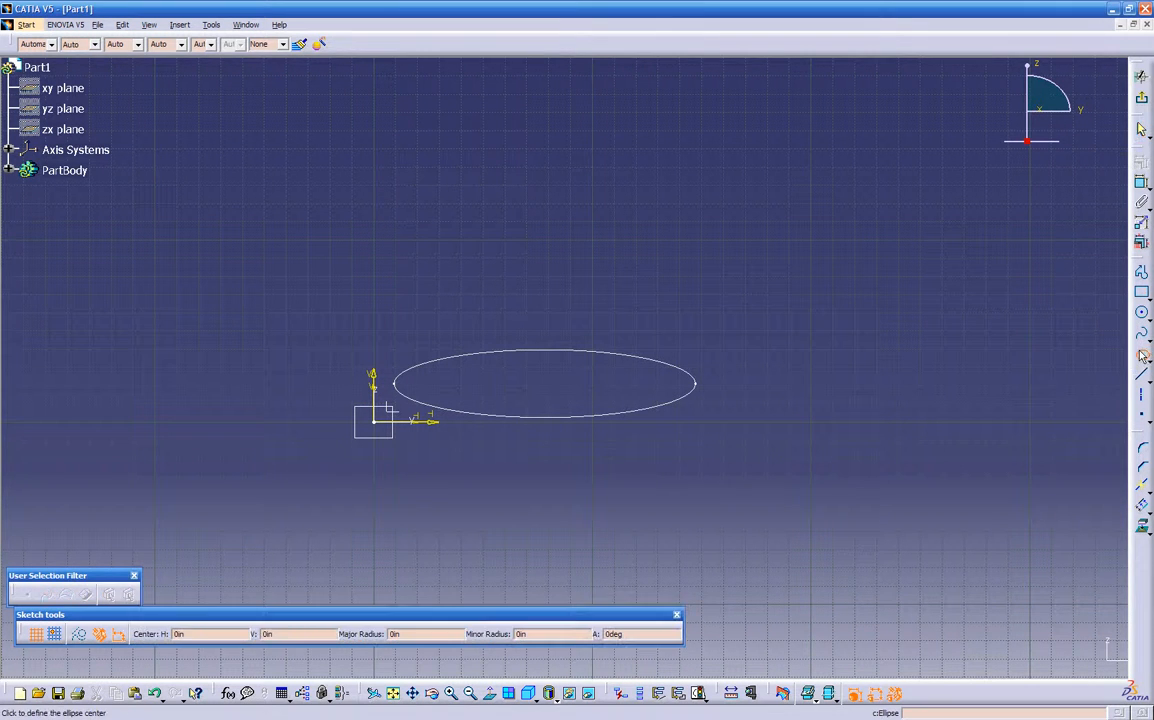
left_click(546, 384)
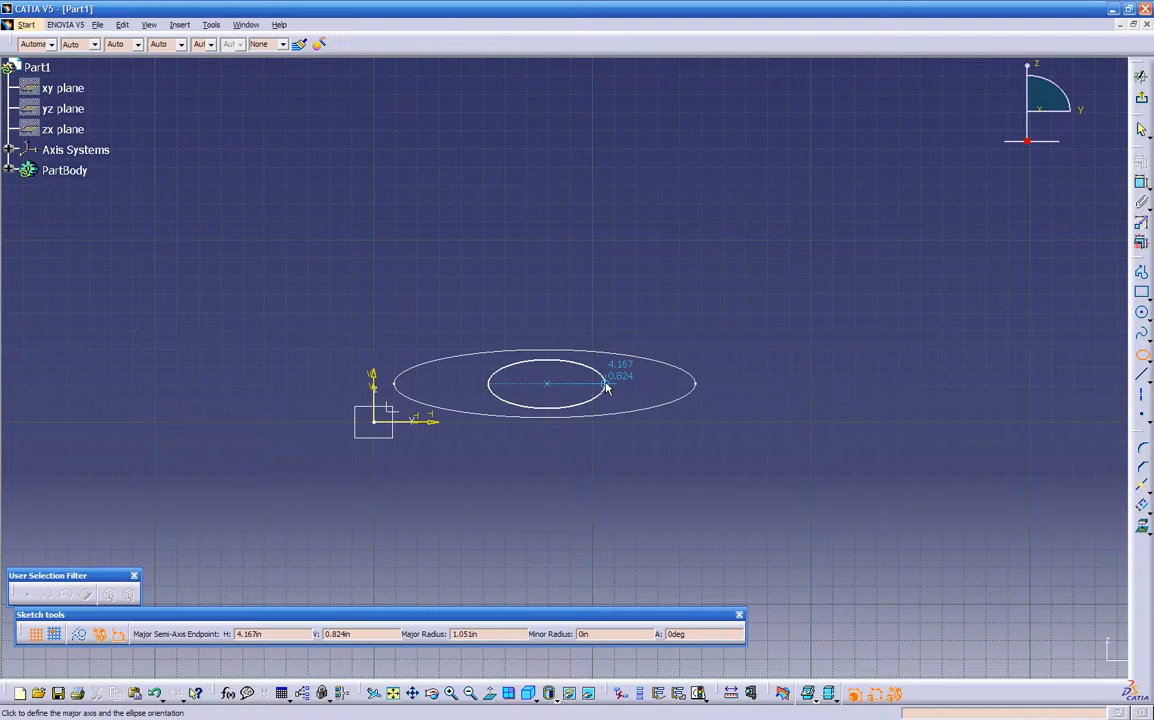
left_click(666, 386)
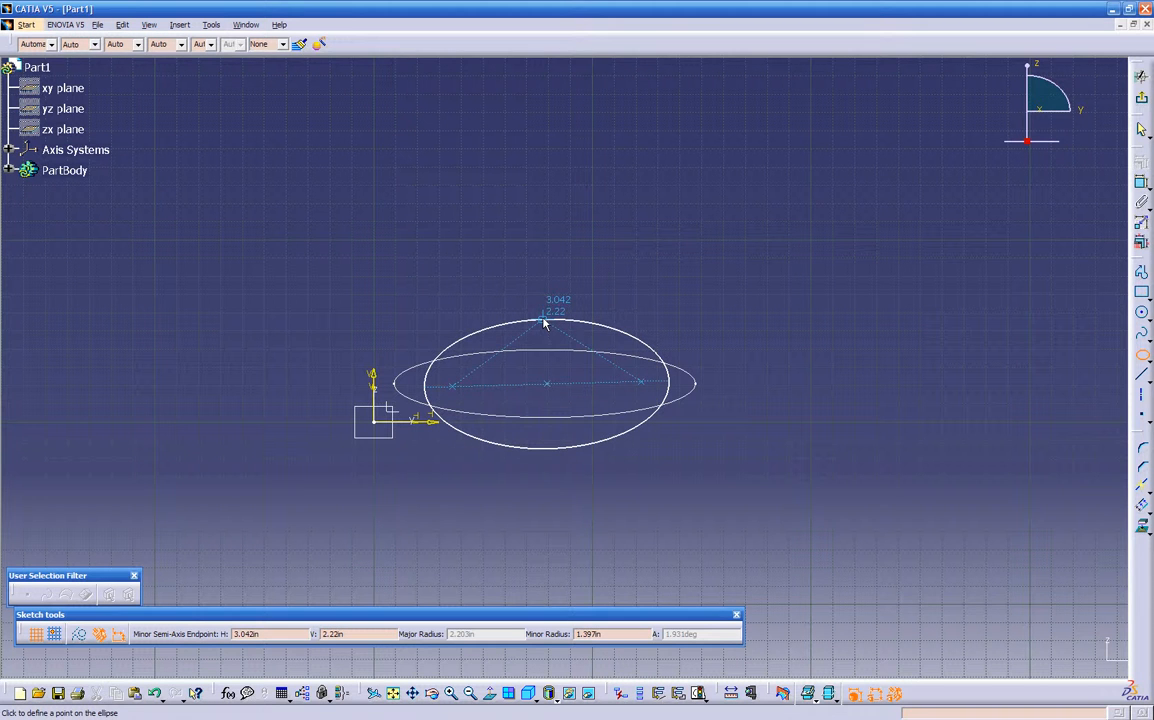
left_click(544, 330)
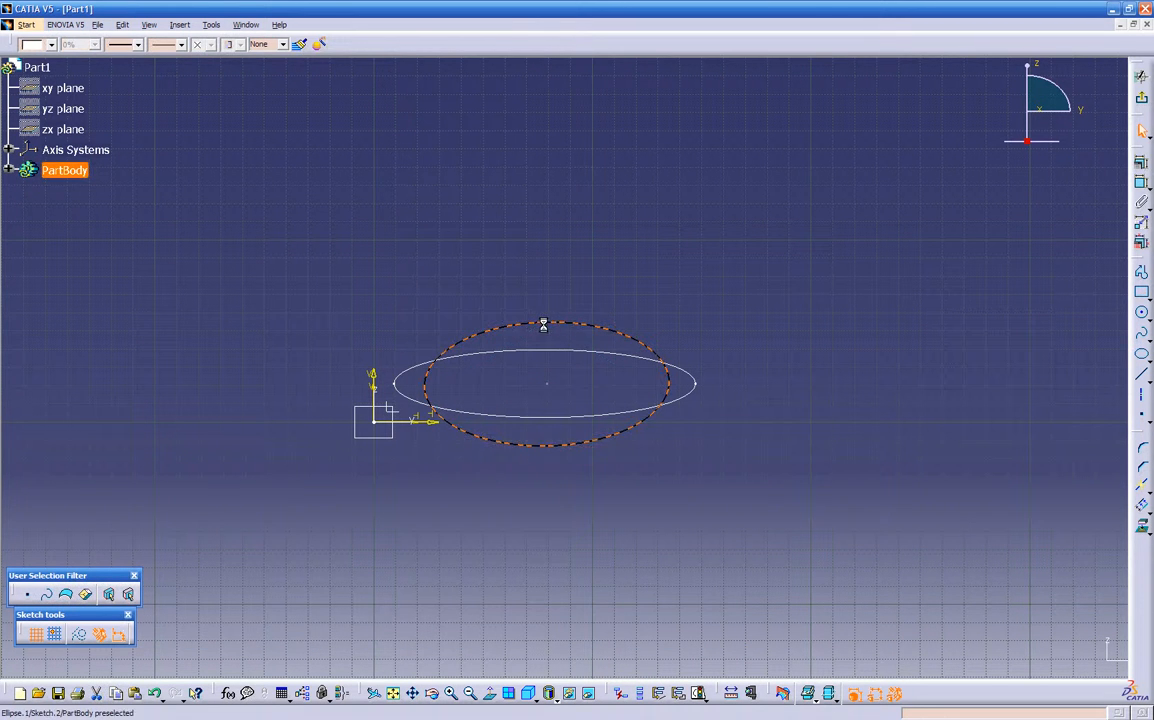
left_click(696, 306)
mouse_move(713, 285)
middle_mouse_down()
mouse_move(582, 386)
mouse_move(420, 430)
mouse_move(699, 378)
middle_mouse_up()
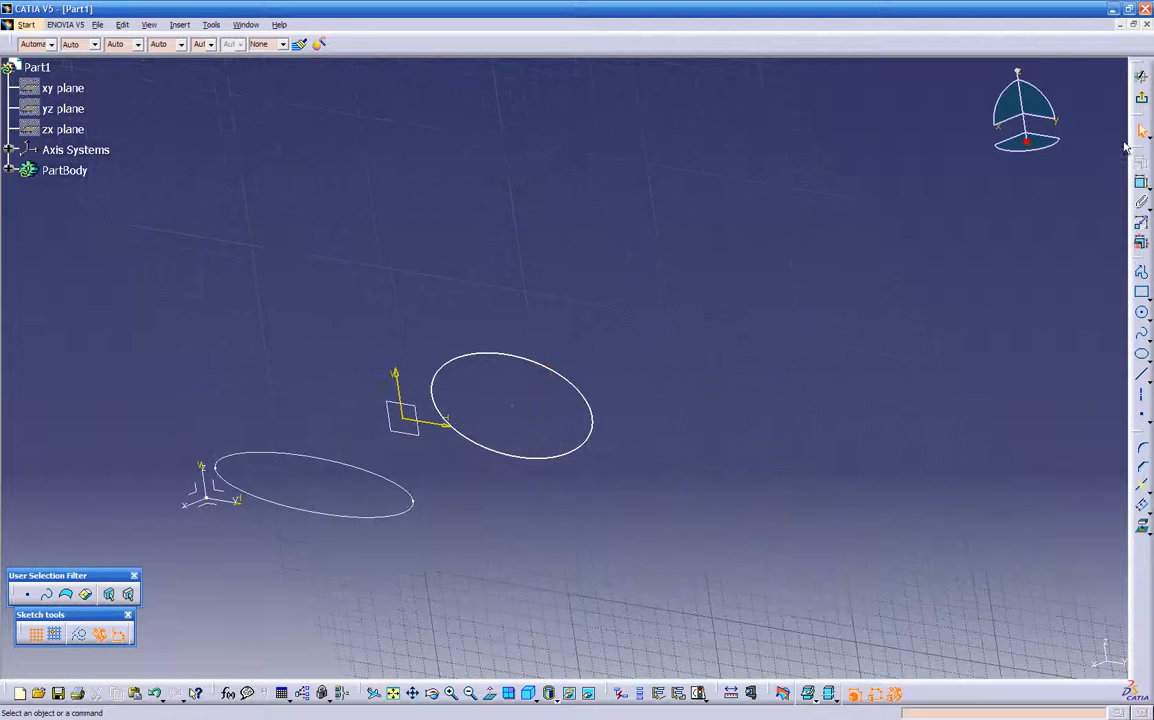
left_click(1141, 75)
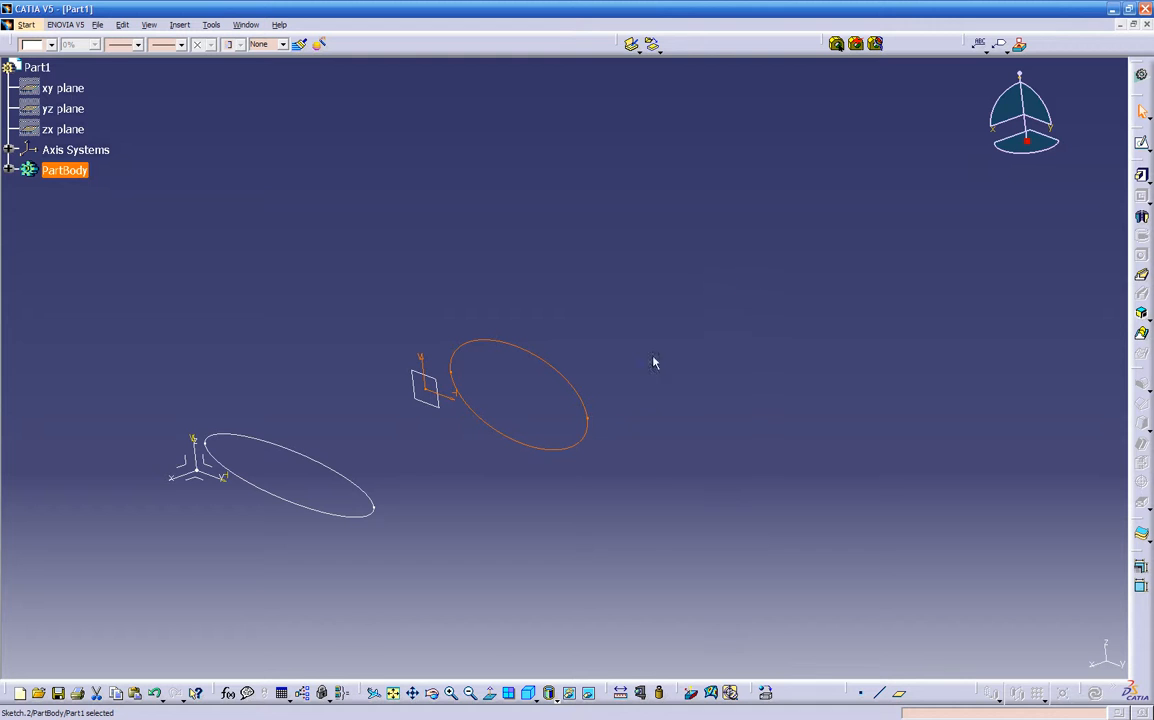
Step: Define a multi-sections solid with the offset-plane ellipse and the YZ-plane ellipse as its two sections, and preview it
middle_click_drag(799, 420, 526, 440)
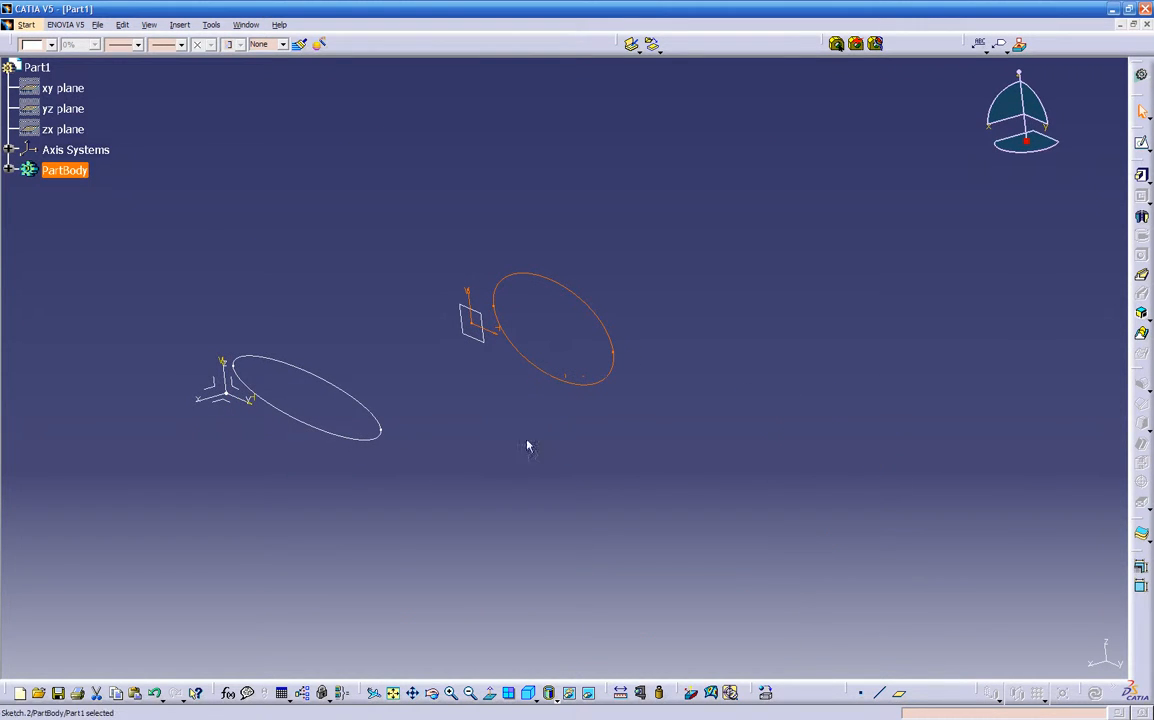
left_click(1142, 337)
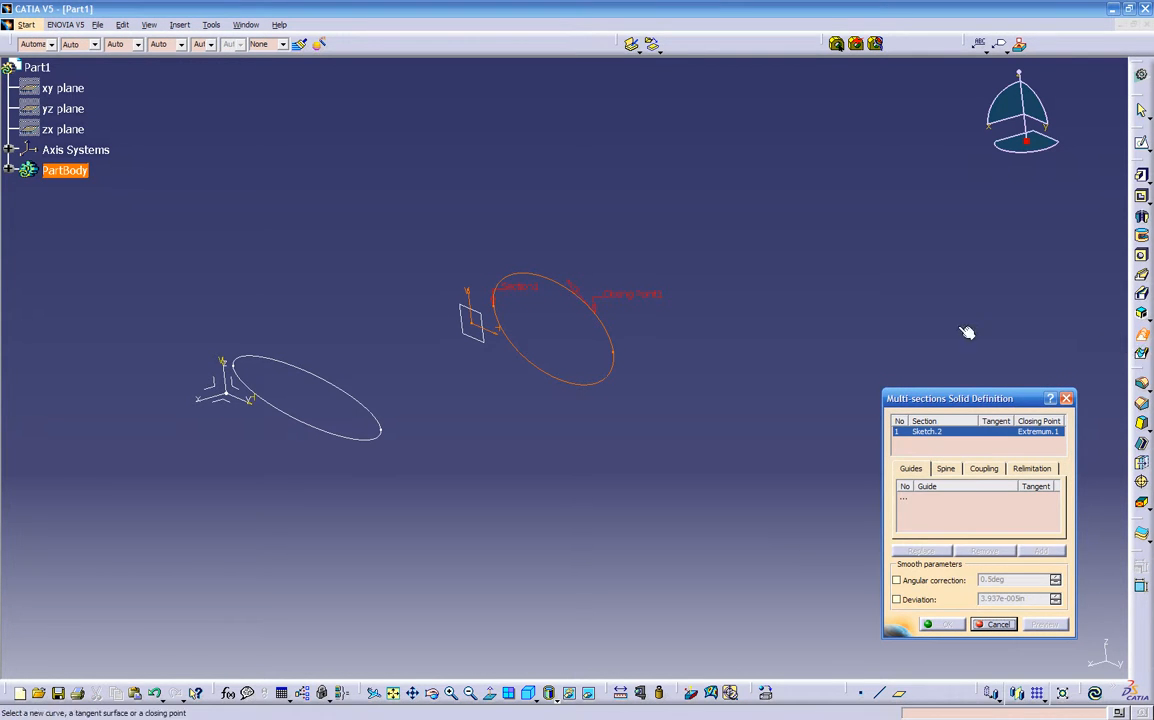
left_click(344, 391)
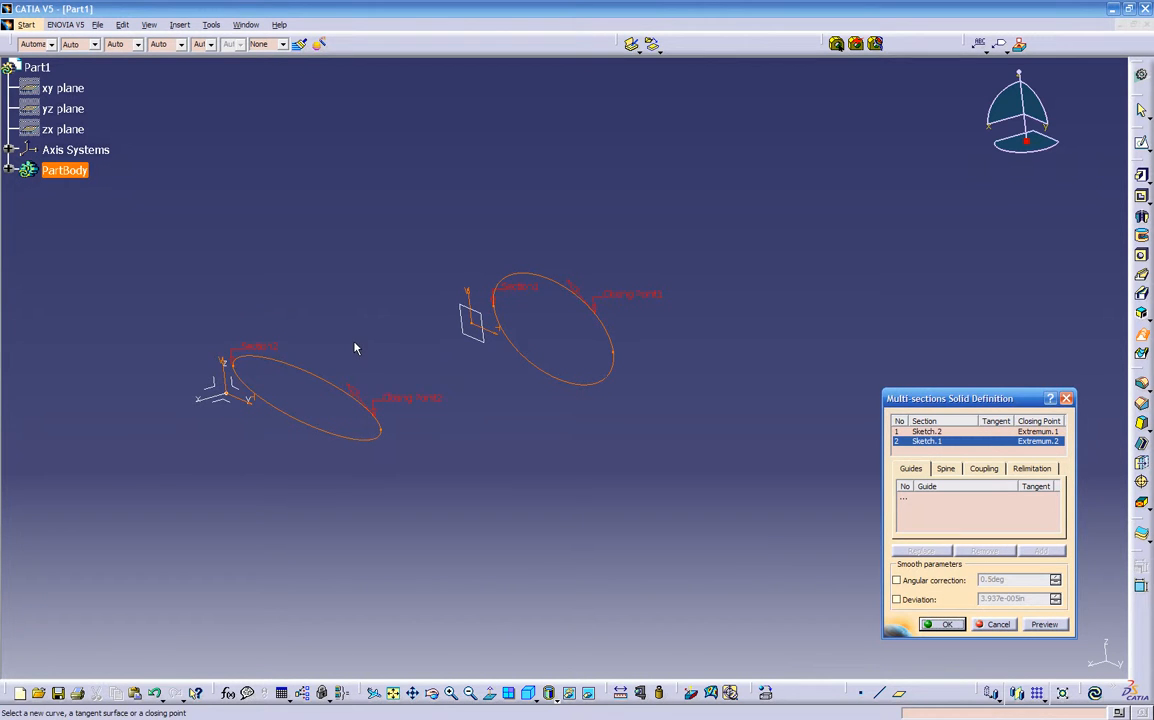
middle_click_drag(488, 422, 532, 358)
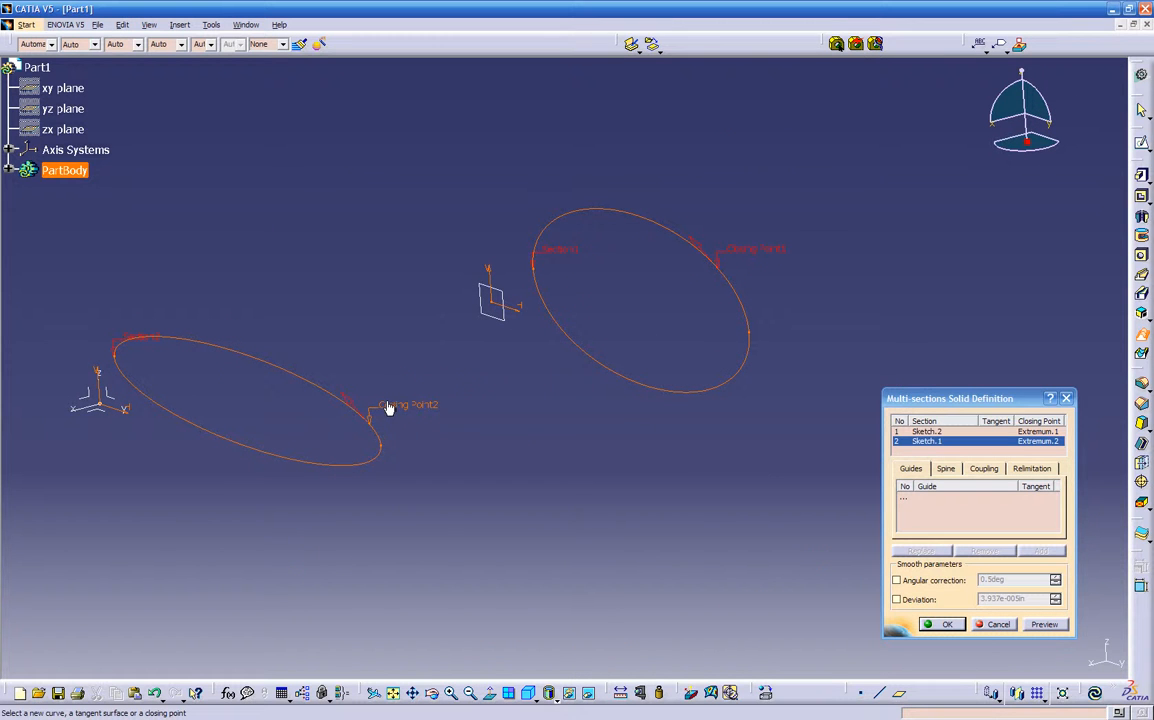
left_click(348, 400)
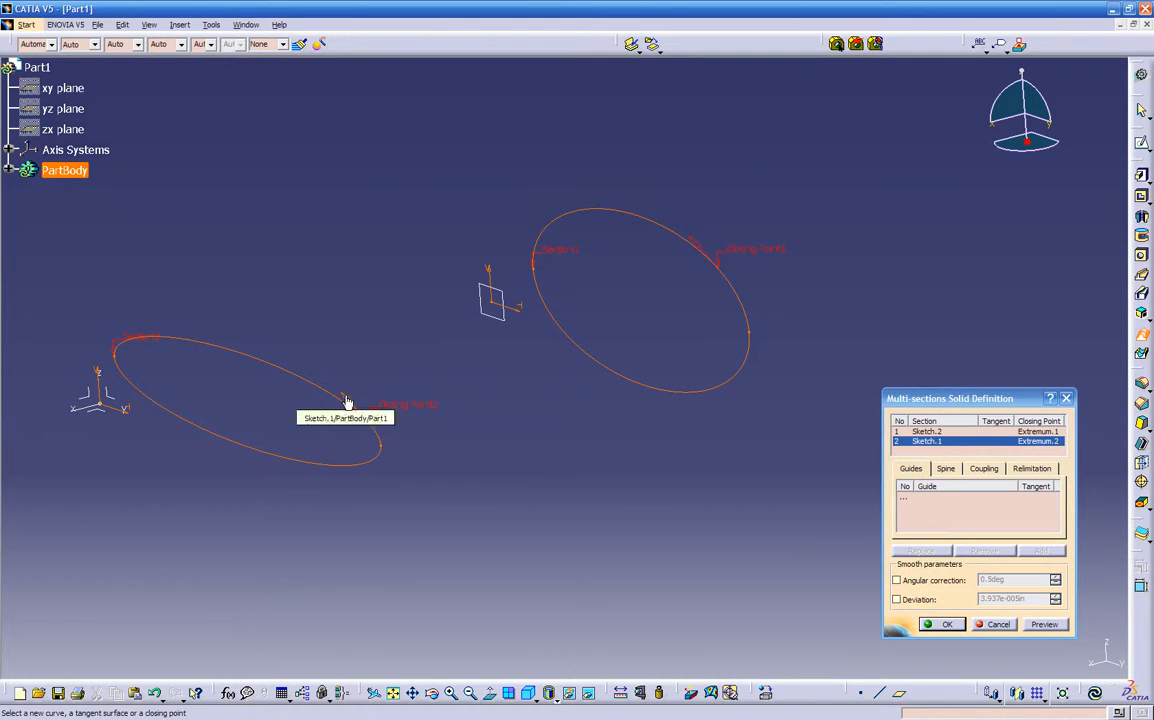
left_click(391, 451)
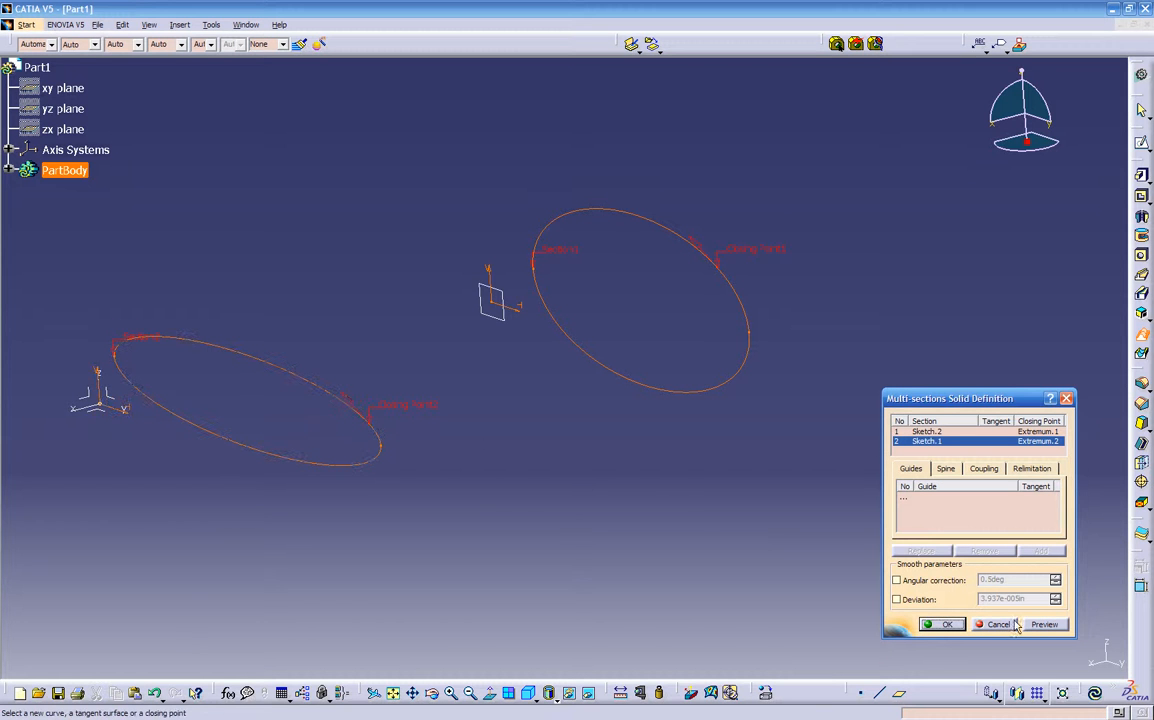
middle_click_drag(609, 508, 778, 386)
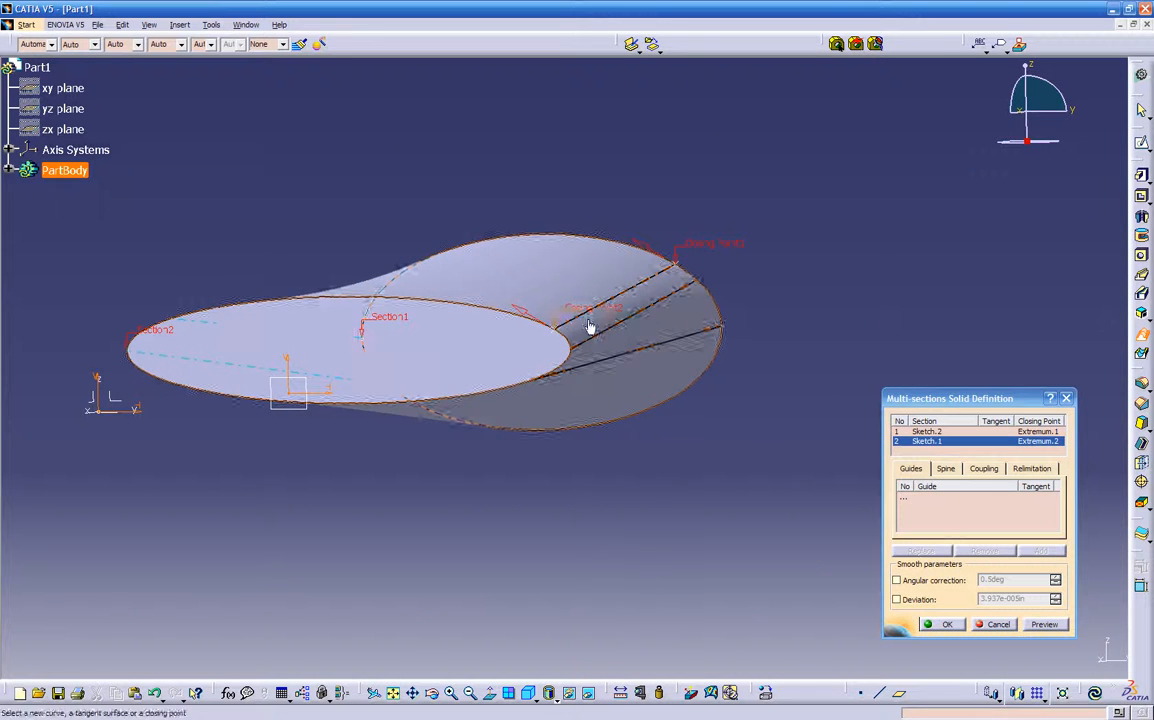
middle_click_drag(546, 451, 446, 471)
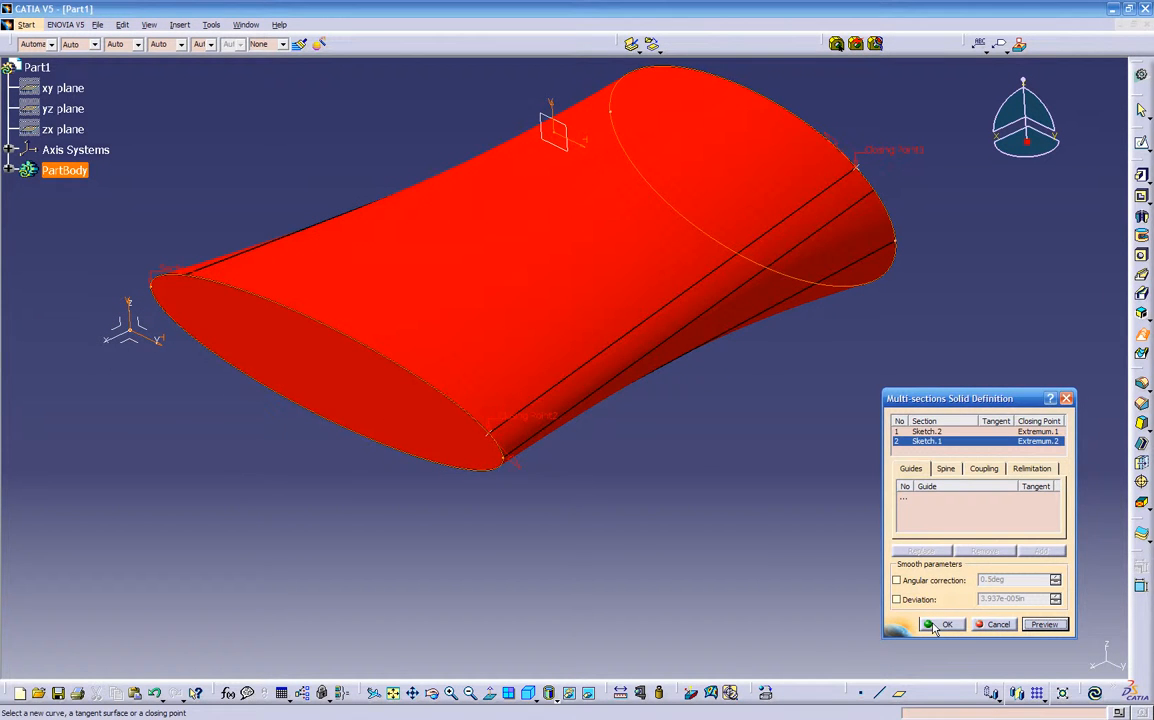
Step: Try previewing the solid with the closing direction of the YZ-plane section reversed, and restore the original direction
left_click(1042, 625)
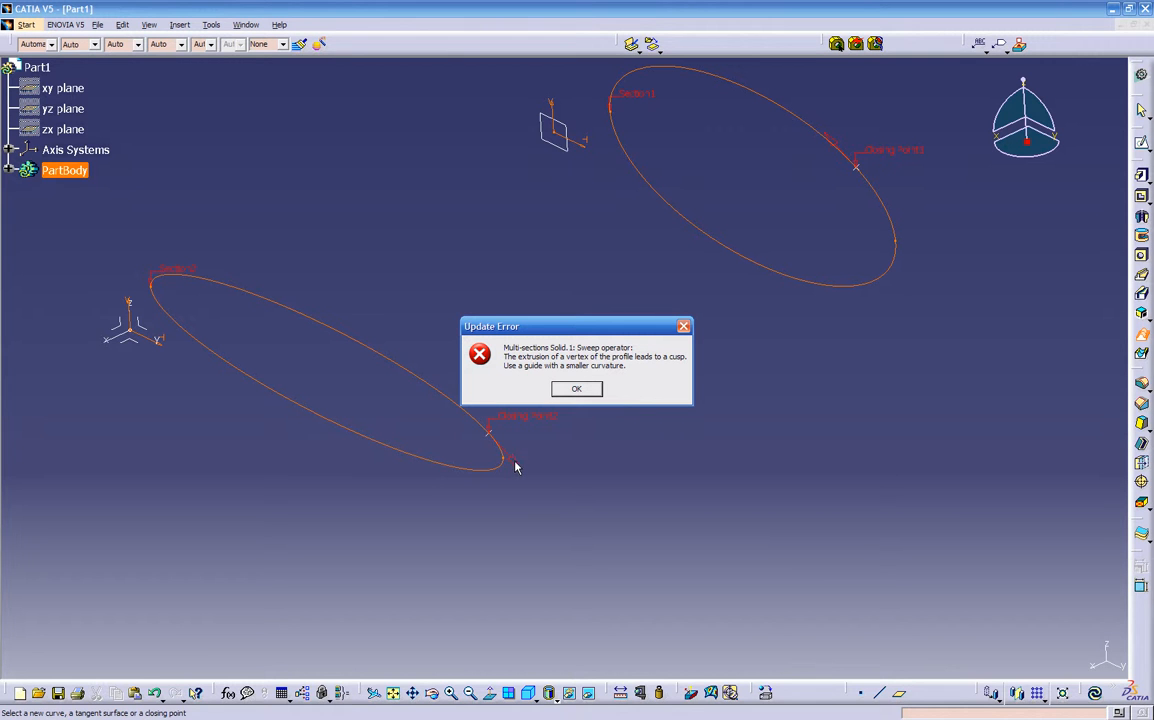
left_click(578, 389)
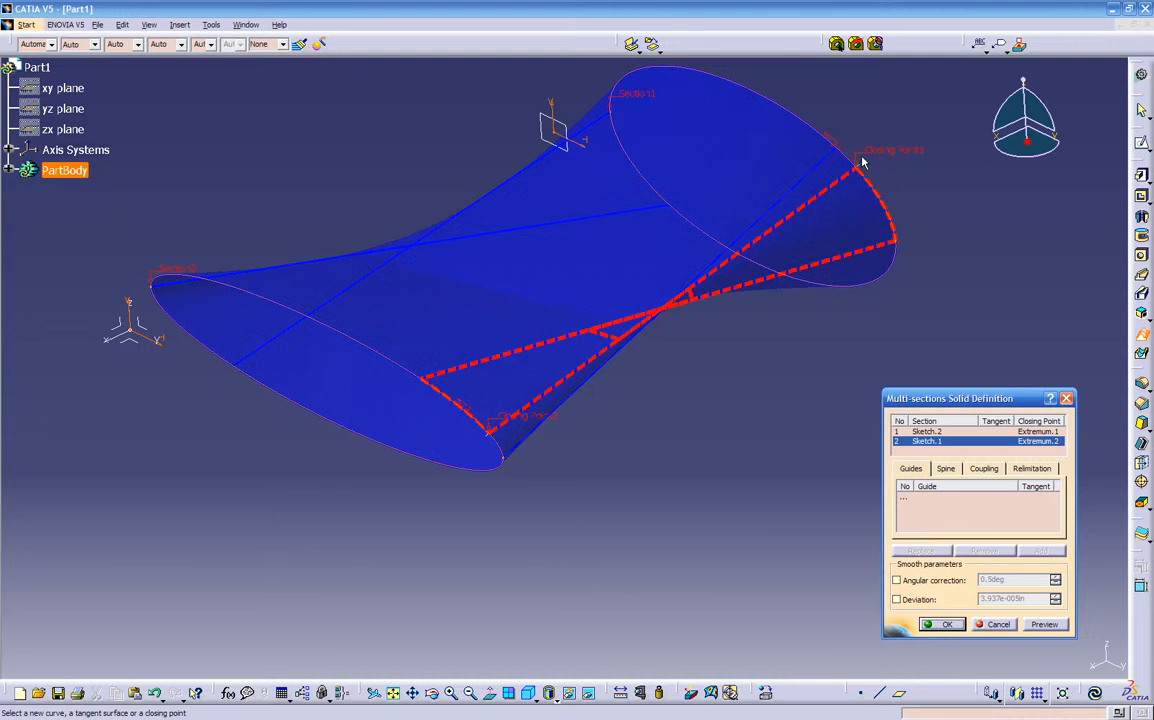
left_click(1043, 624)
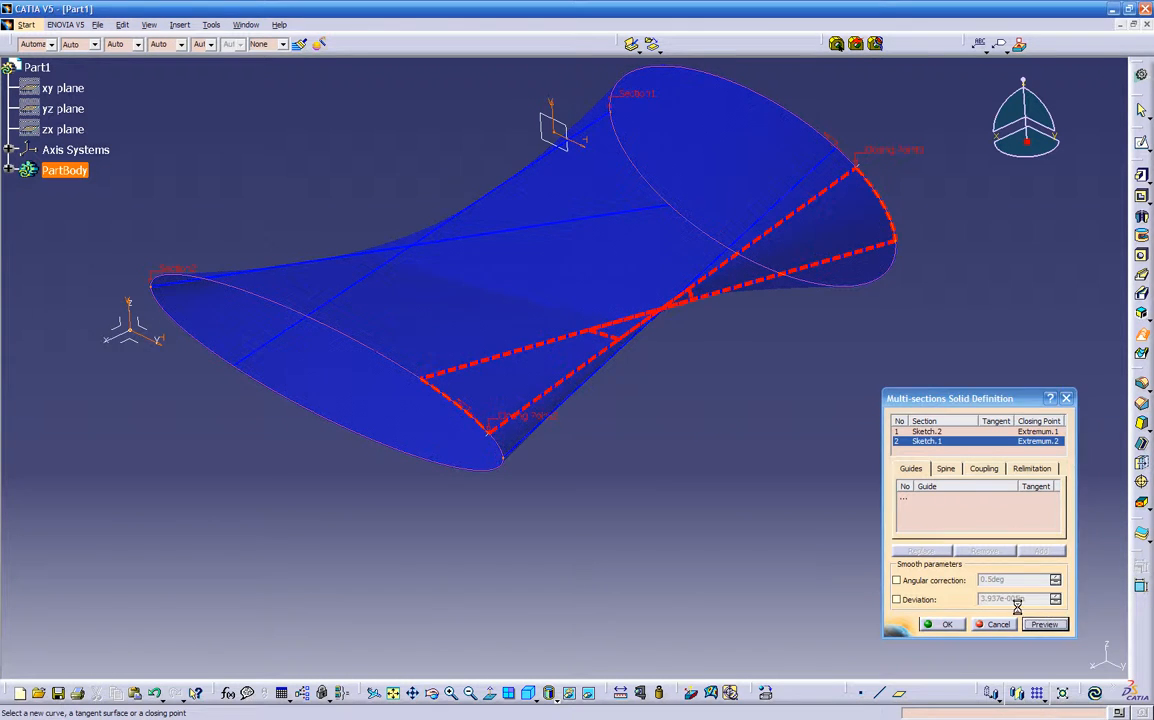
Step: Switch the section coupling of the multi-sections solid to Vertices Coupling and preview it
middle_click_drag(605, 455, 678, 461)
right_click(691, 438)
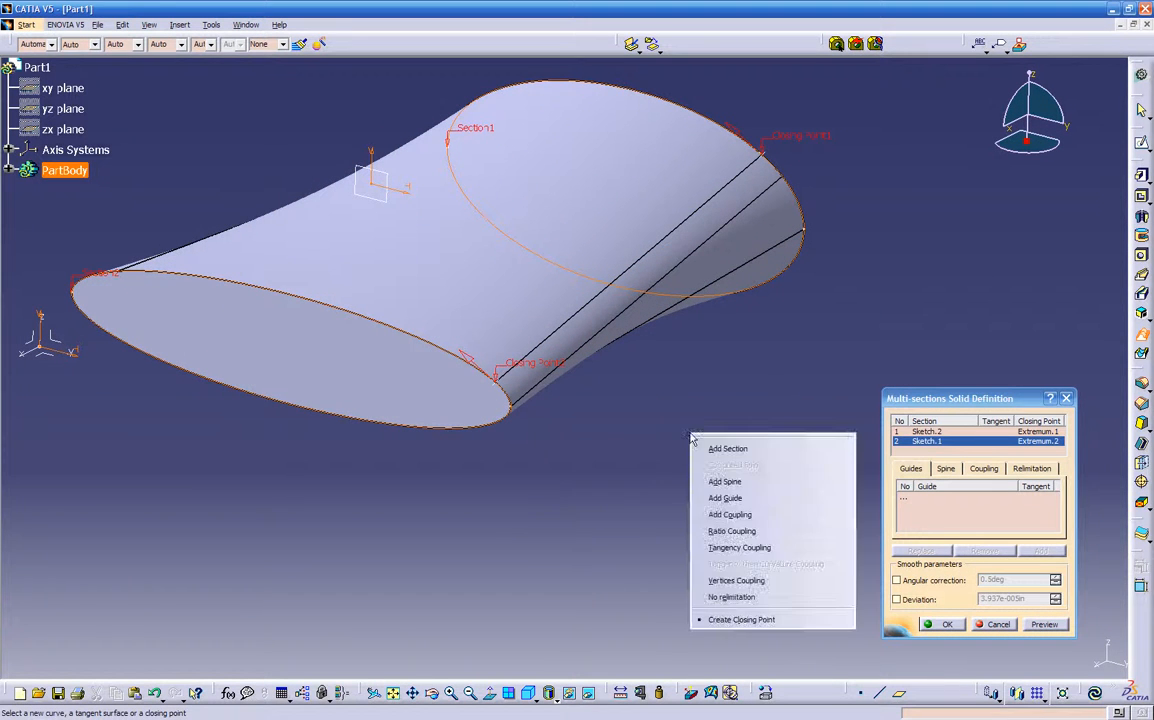
left_click(733, 582)
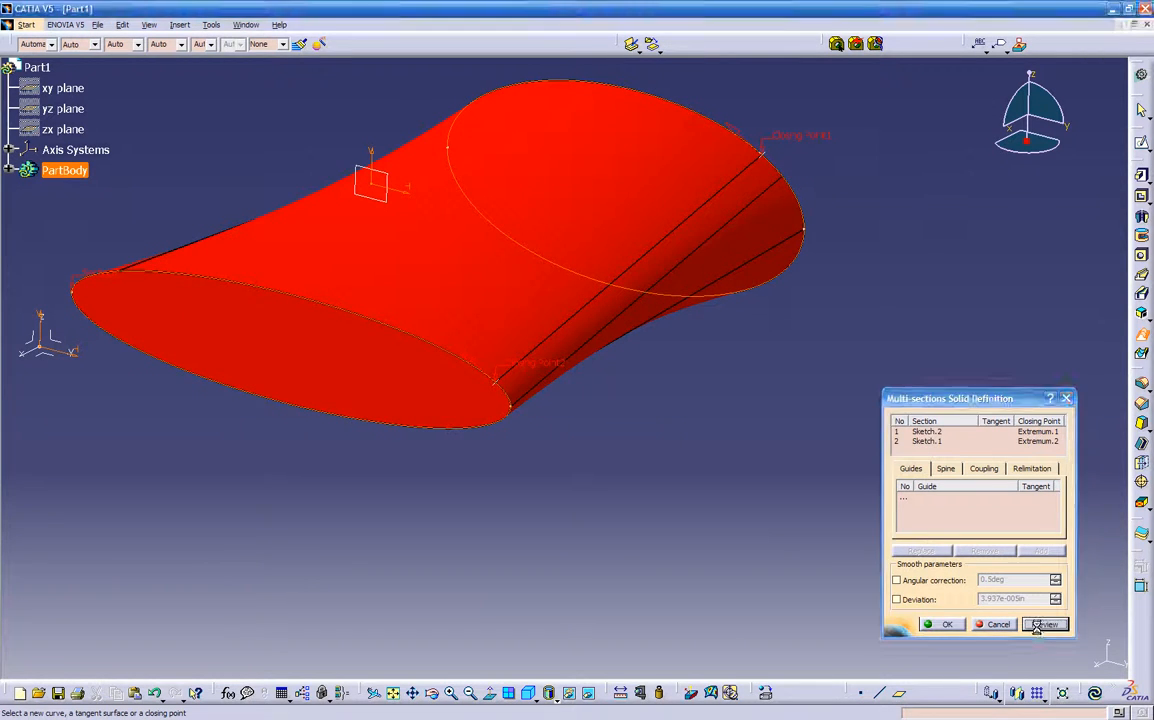
left_click(1043, 624)
Step: Change the section coupling to Ratio Coupling and preview the solid
middle_click_drag(559, 478, 356, 418)
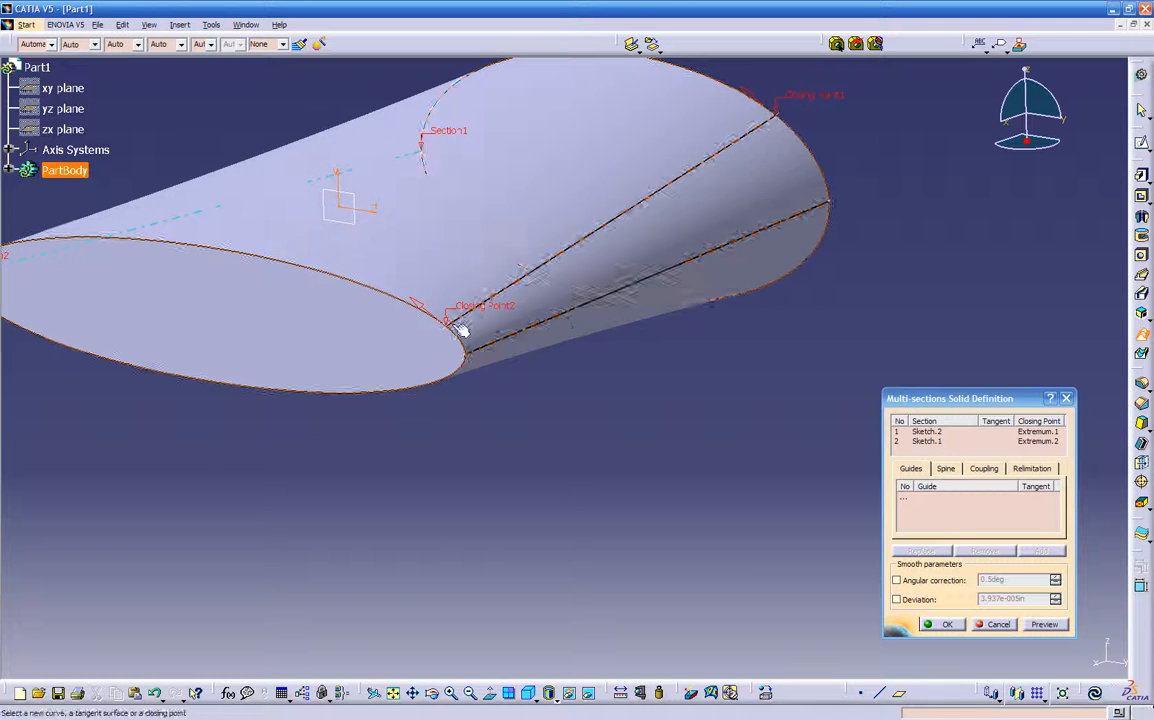
middle_click_drag(537, 446, 609, 435)
right_click(671, 412)
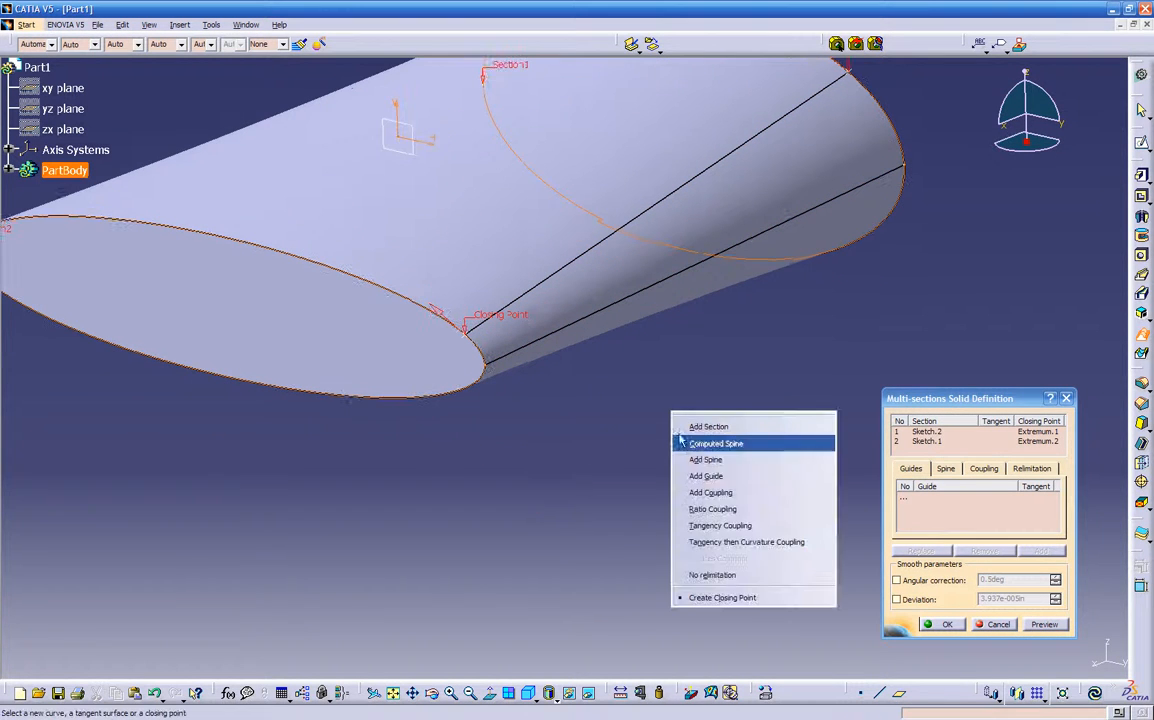
left_click(734, 510)
left_click(1043, 626)
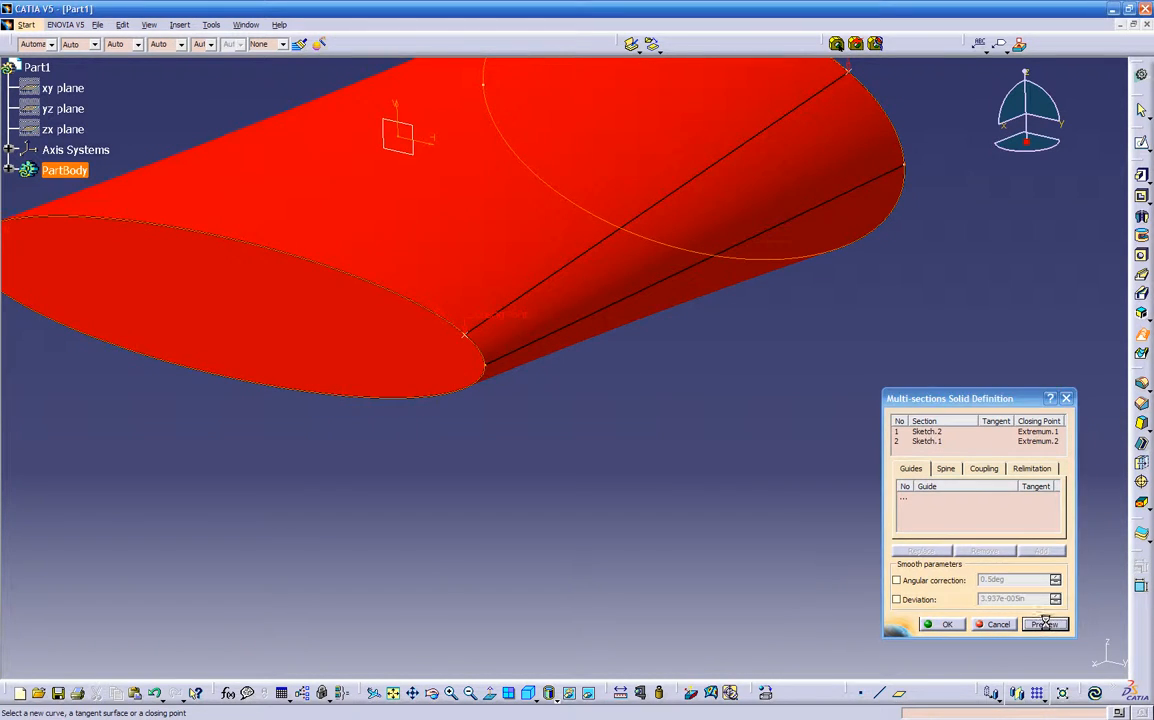
Step: Return the section coupling to Vertices Coupling and inspect the previewed solid from several sides
mouse_move(535, 418)
middle_mouse_down()
mouse_move(613, 339)
mouse_move(672, 334)
mouse_move(716, 304)
middle_mouse_up()
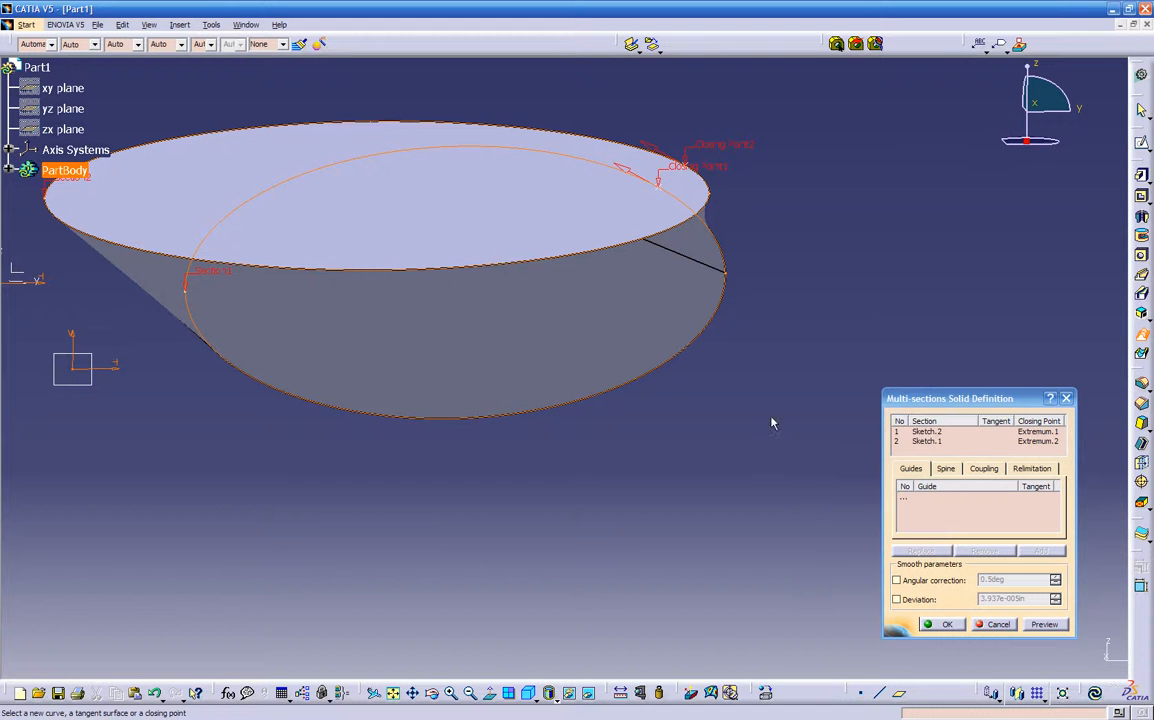
right_click(766, 346)
left_click(806, 490)
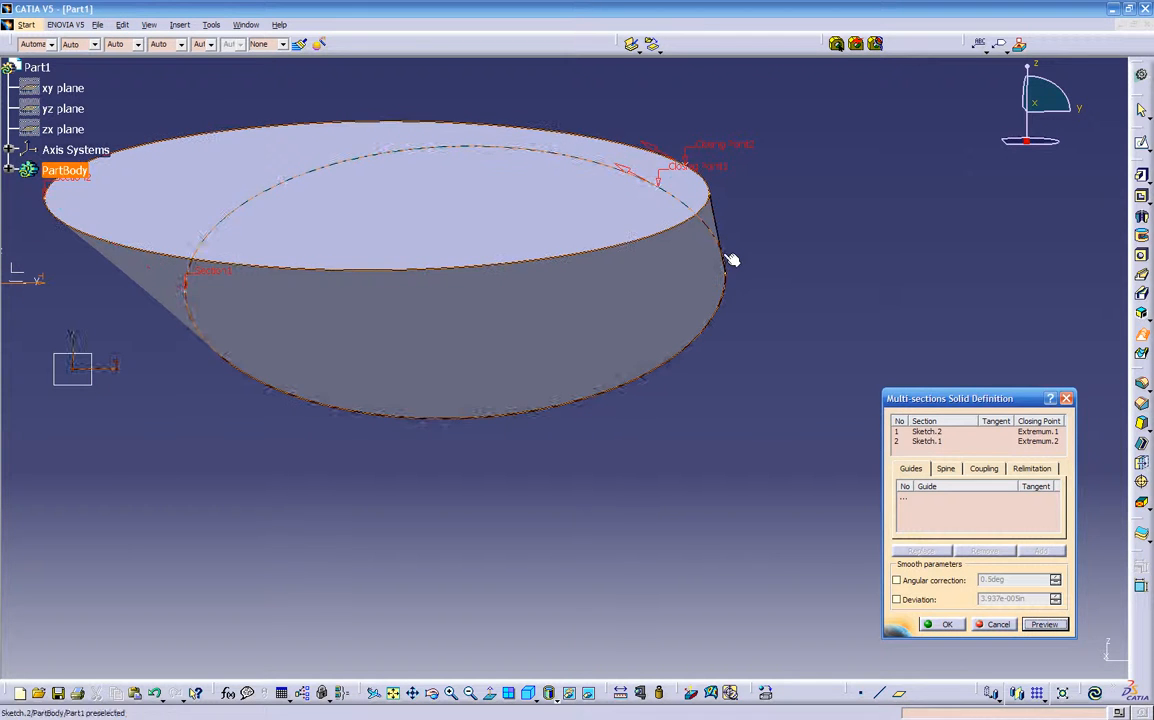
middle_click_drag(451, 255, 355, 301)
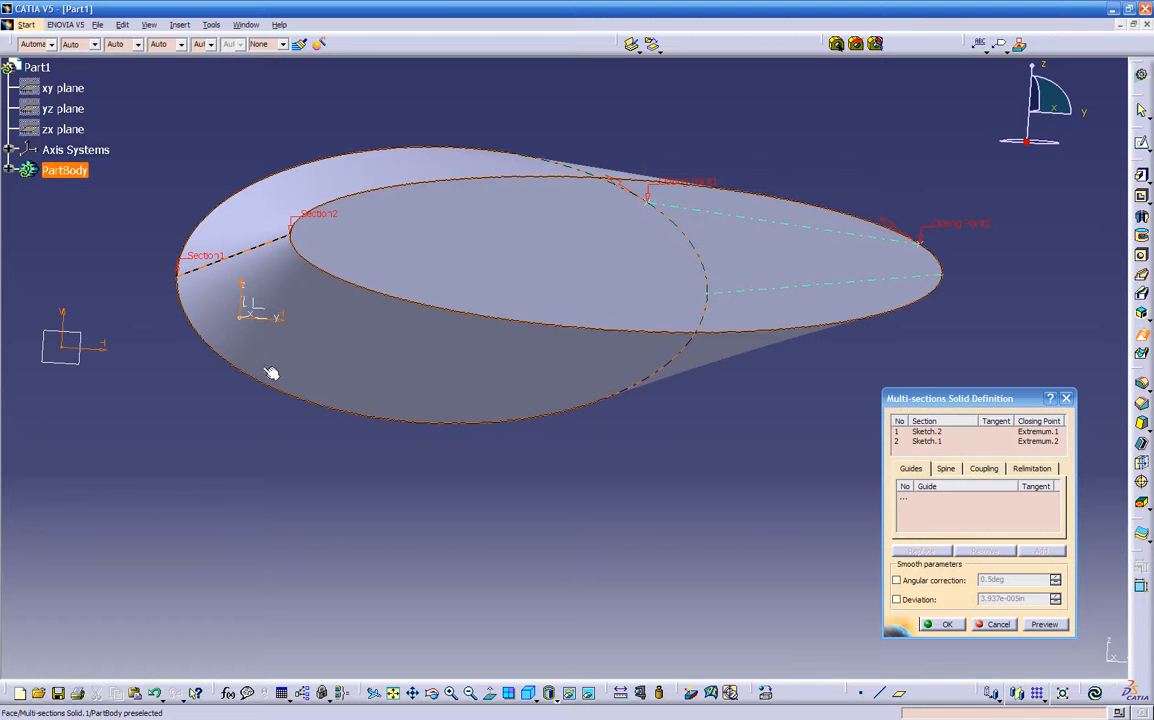
middle_click_drag(471, 312, 335, 370)
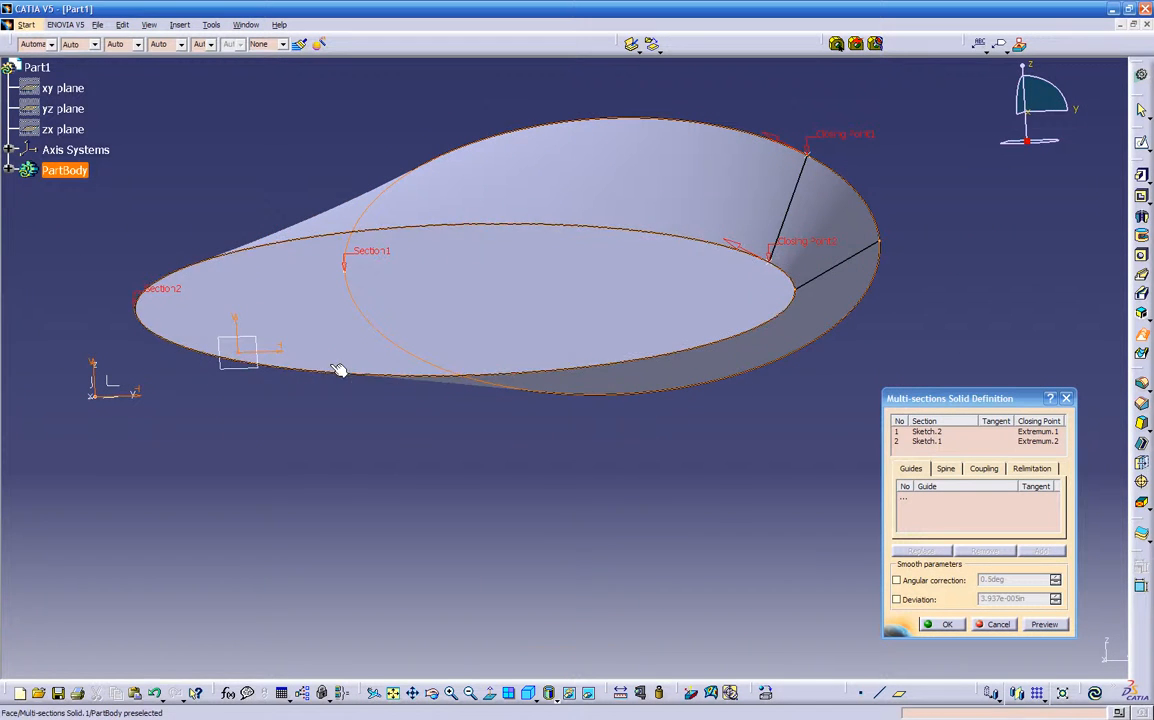
middle_click_drag(551, 432, 533, 345)
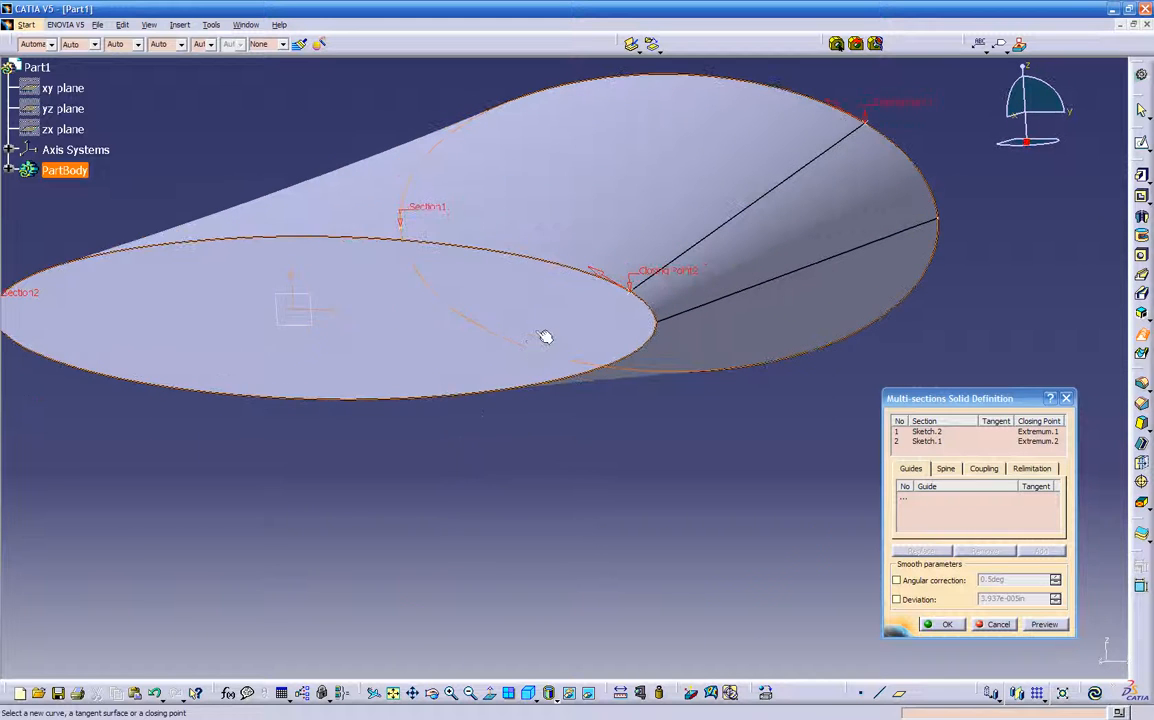
middle_click_drag(590, 222, 500, 374)
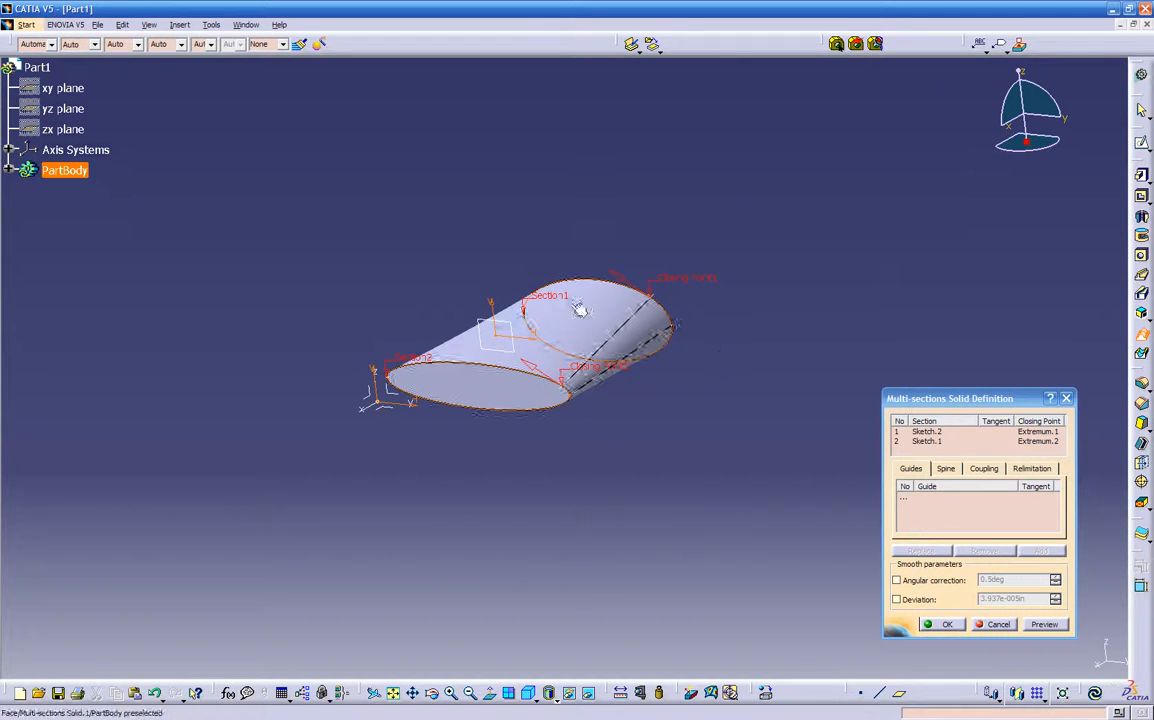
Step: Try Tangency Coupling on the two ellipse sections and preview the solid
right_click(734, 386)
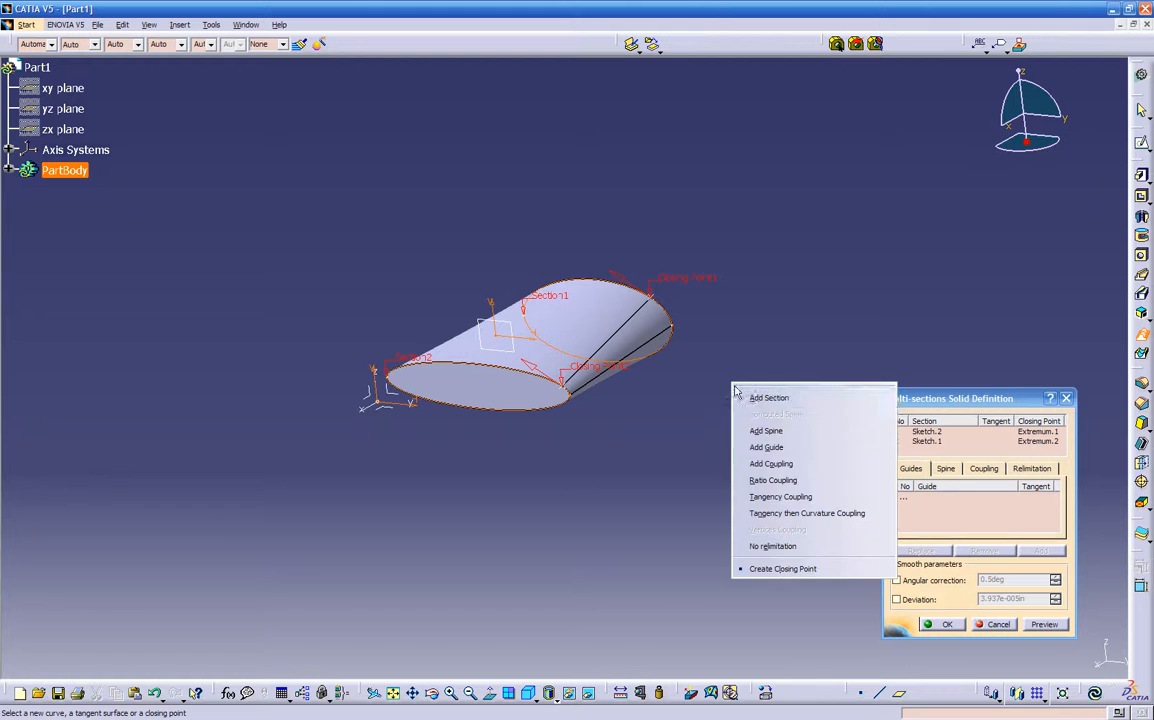
left_click(796, 497)
left_click(1043, 624)
middle_click_drag(690, 472, 721, 327)
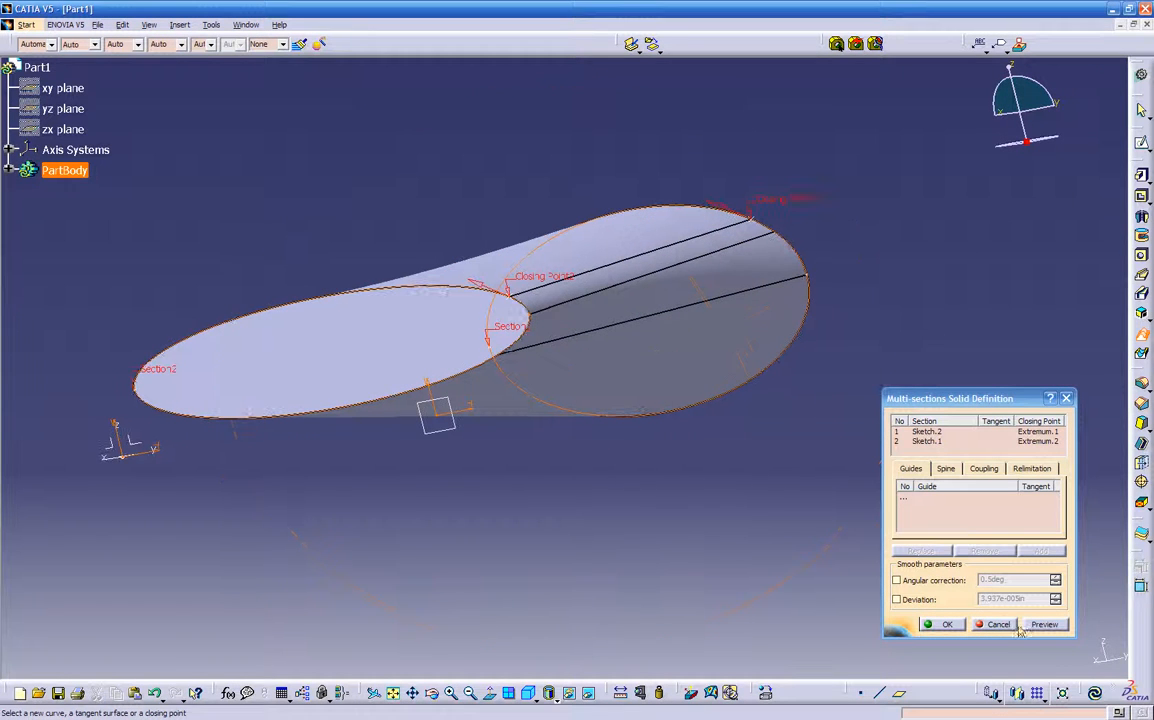
Step: Set the section coupling to Vertices Coupling and create the multi-sections solid
right_click(709, 485)
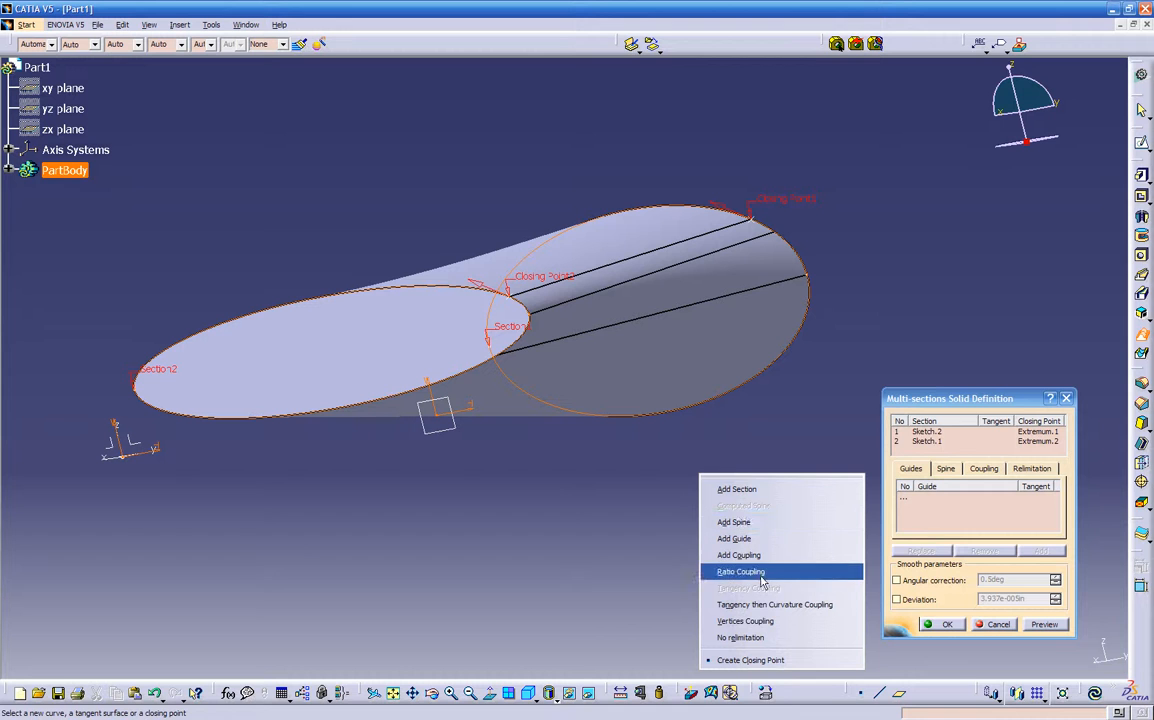
left_click(755, 622)
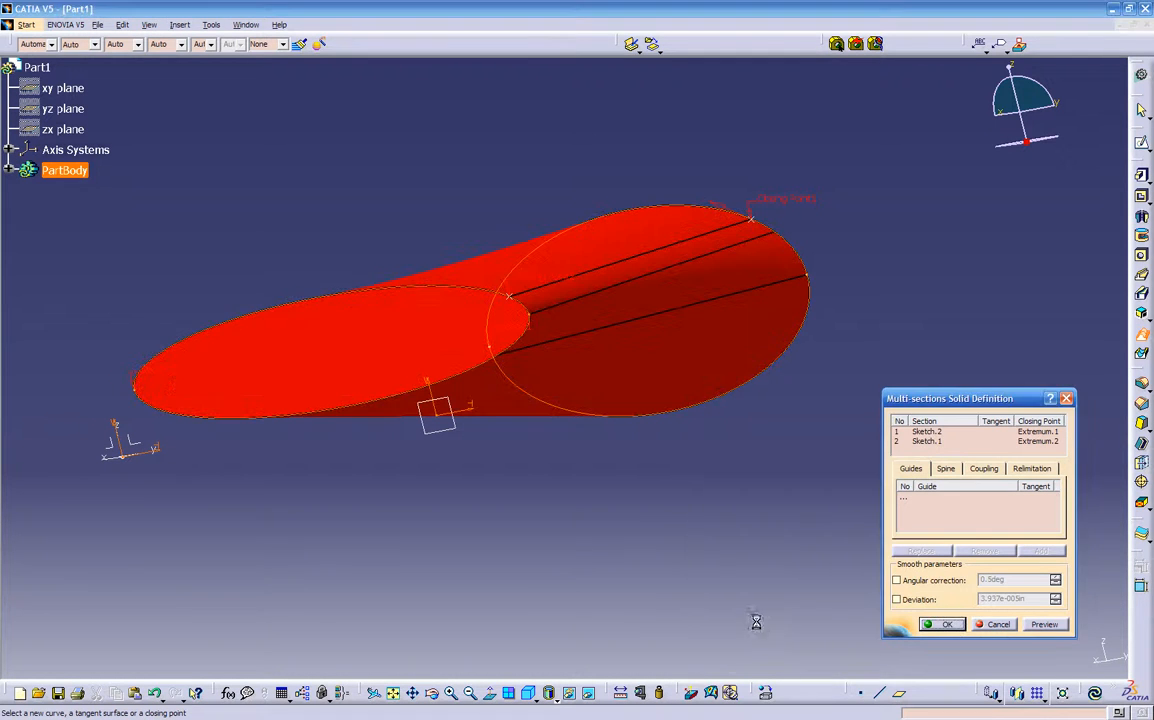
left_click(943, 624)
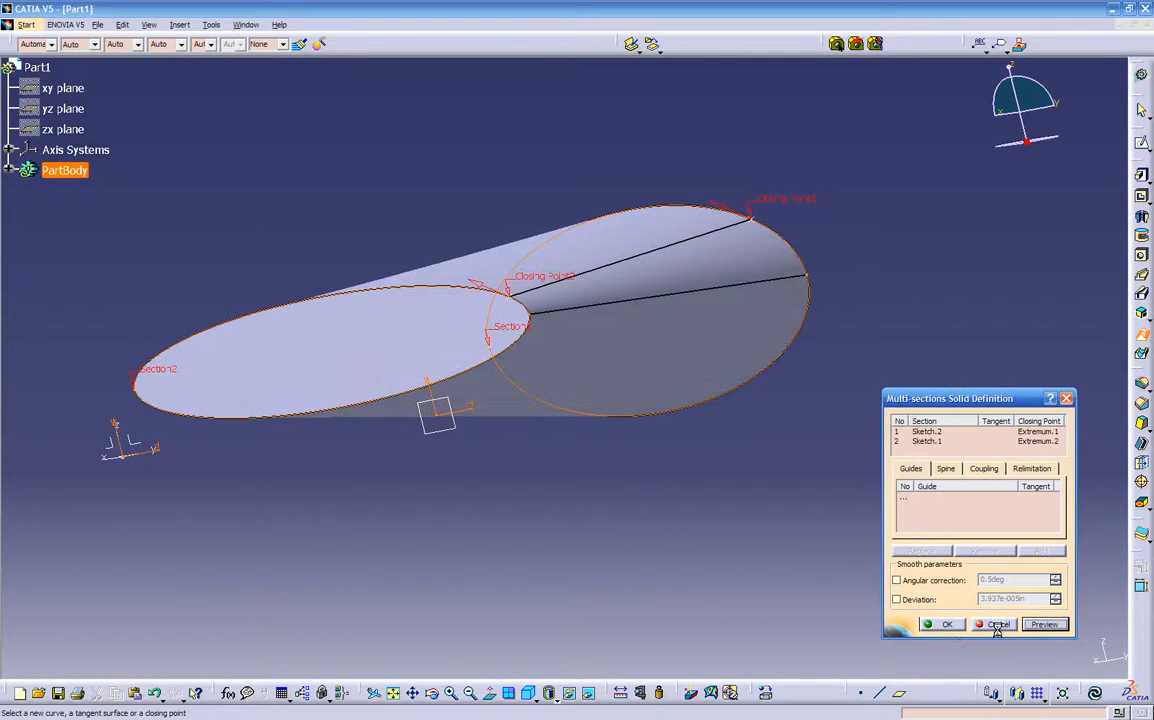
Step: Shell the solid with a 0.05 in inside thickness, removing both elliptical end faces
middle_click_drag(697, 473, 486, 419)
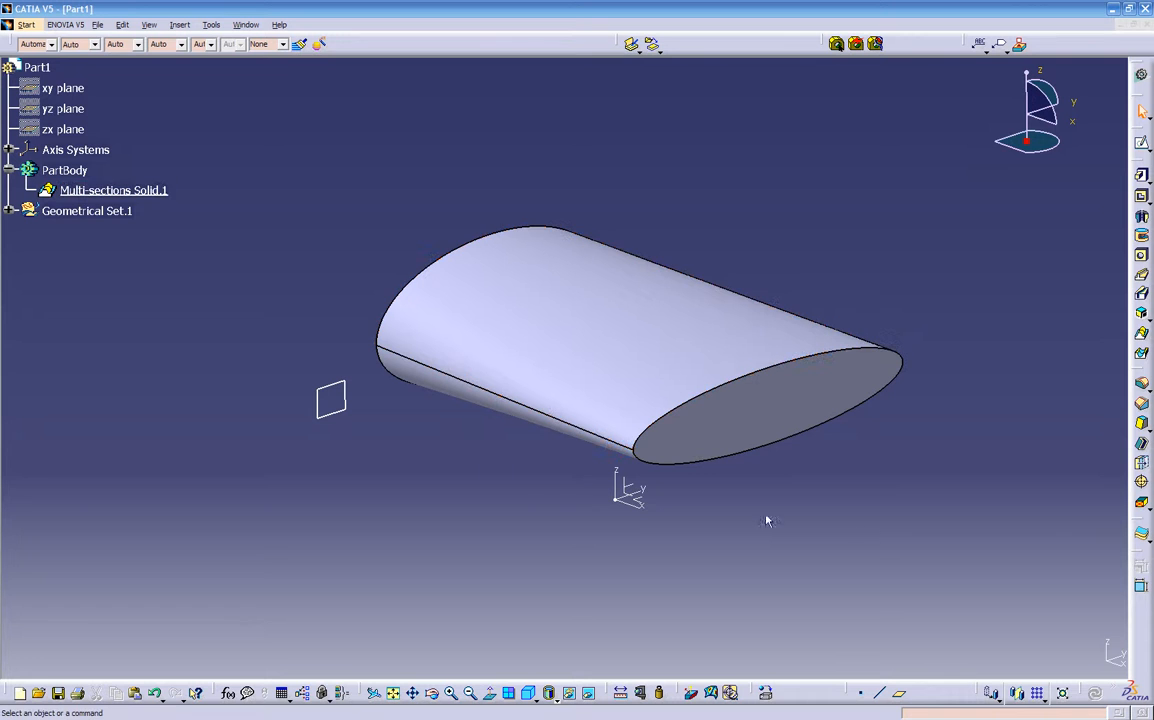
left_click(1140, 463)
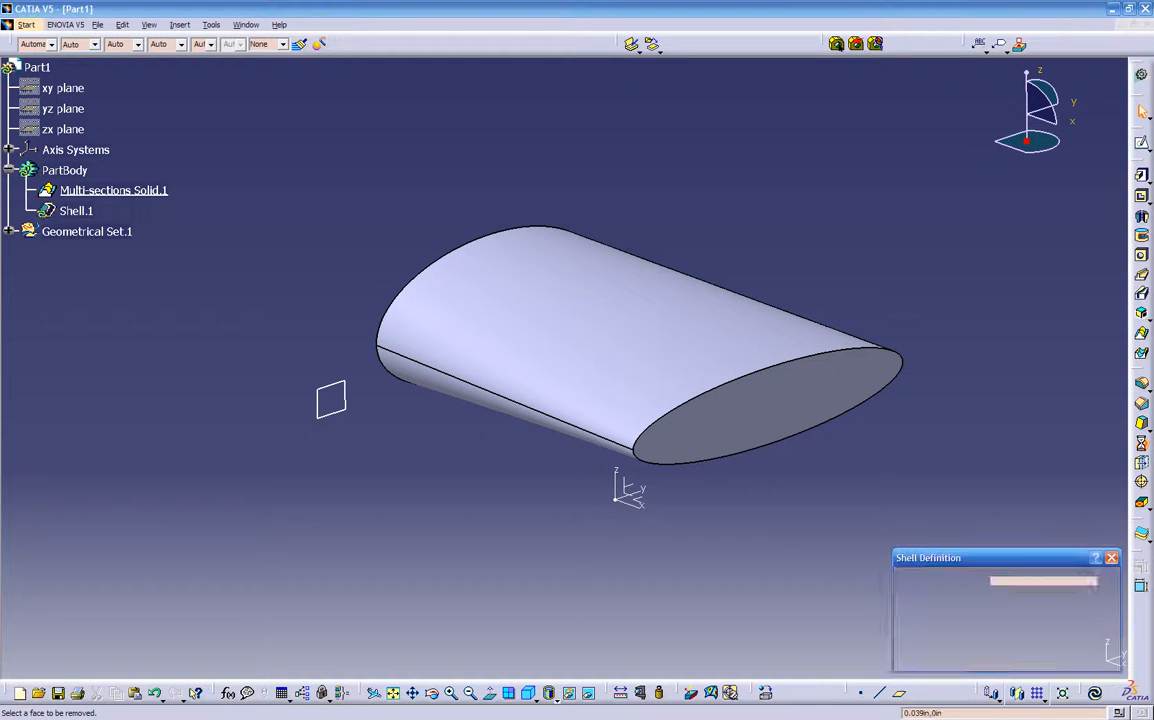
left_click(795, 396)
middle_click_drag(406, 512, 747, 458)
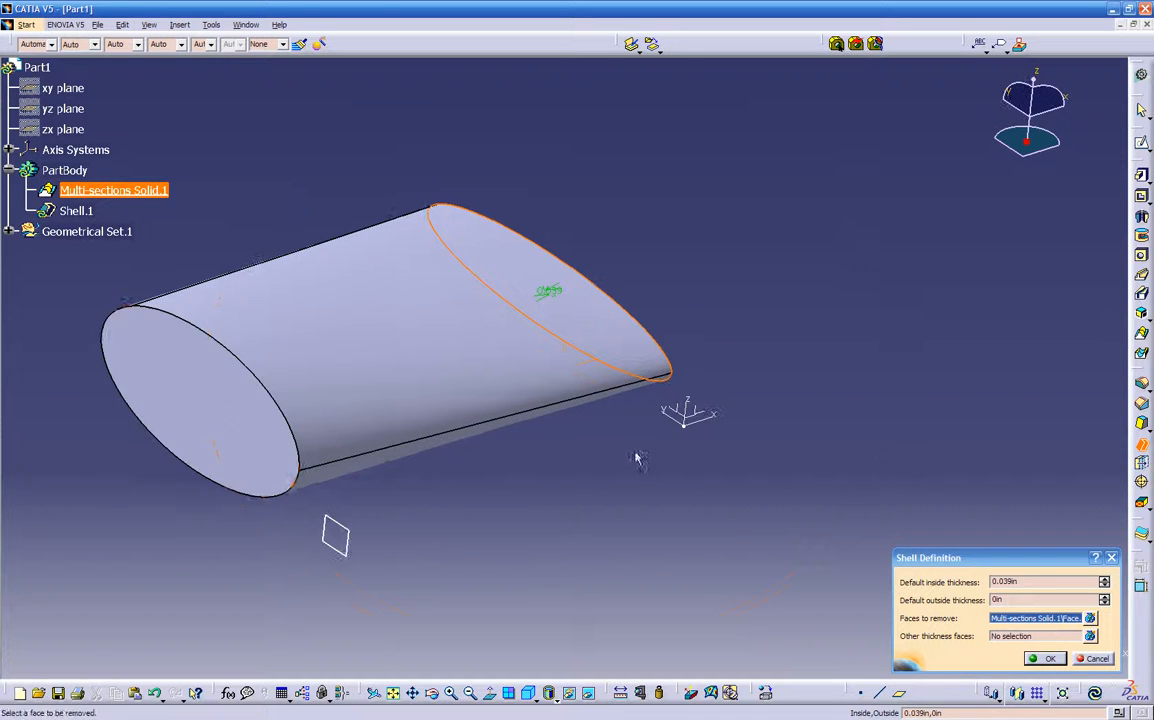
left_click(238, 455)
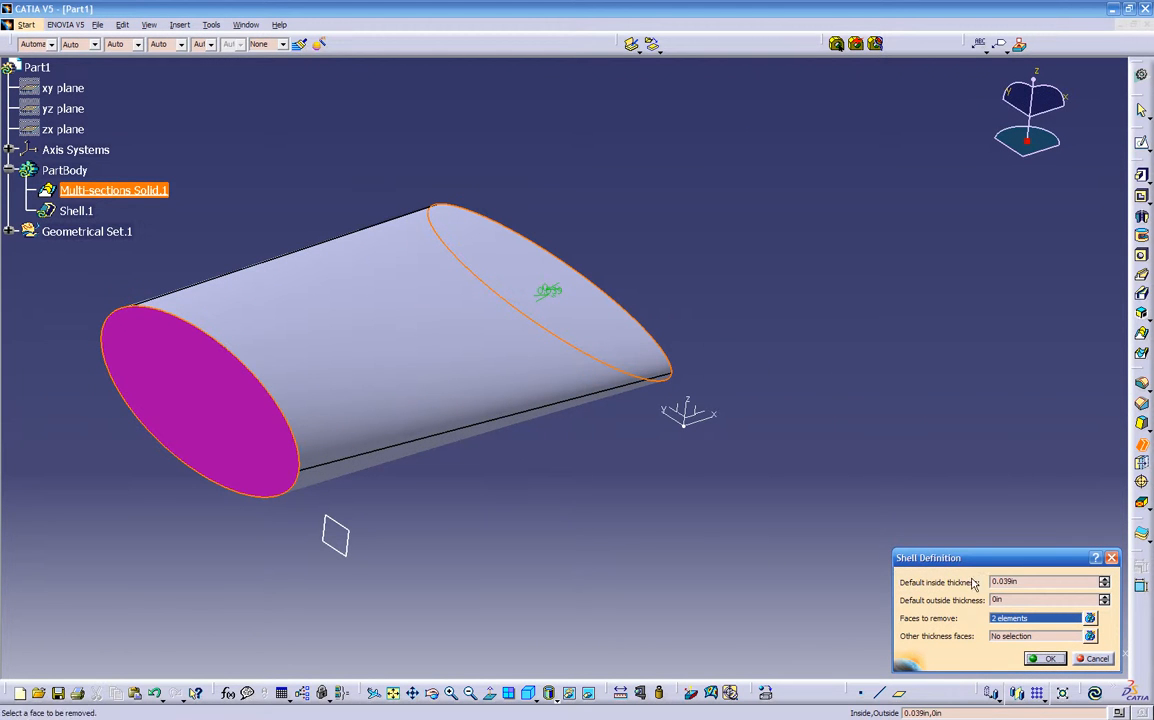
left_click_drag(1024, 581, 905, 578)
type(".05")
key("Return")
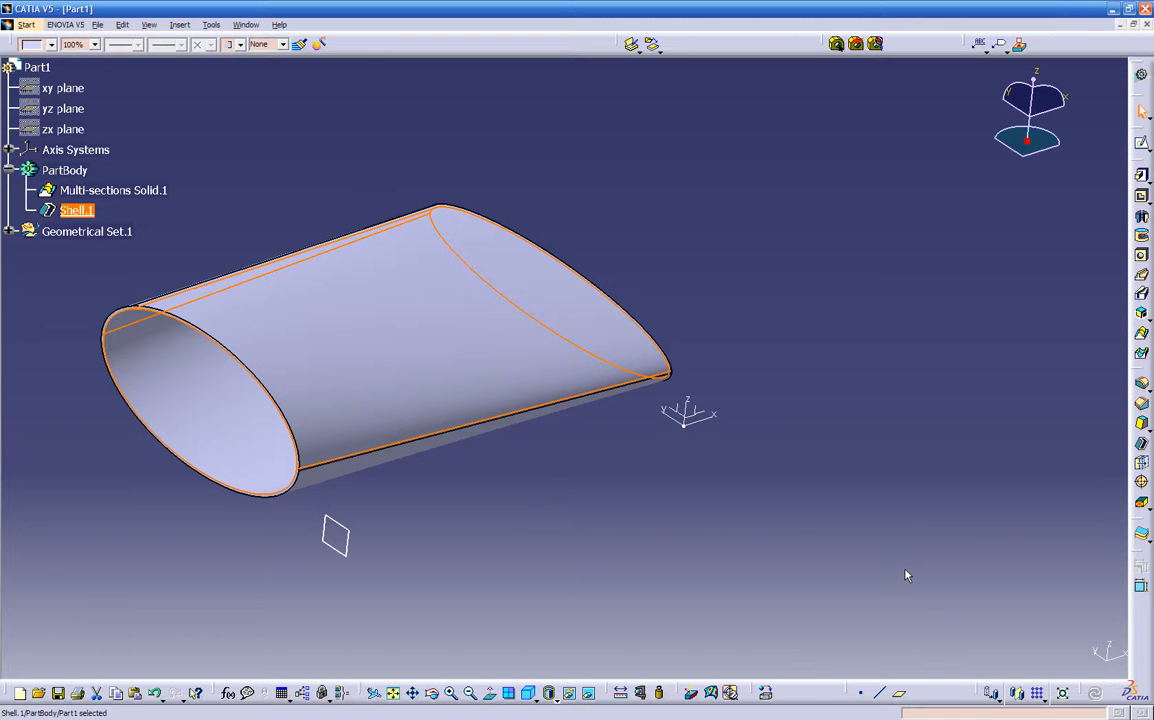
left_click(787, 516)
middle_click_drag(639, 536, 757, 489)
middle_click_drag(414, 579, 363, 470)
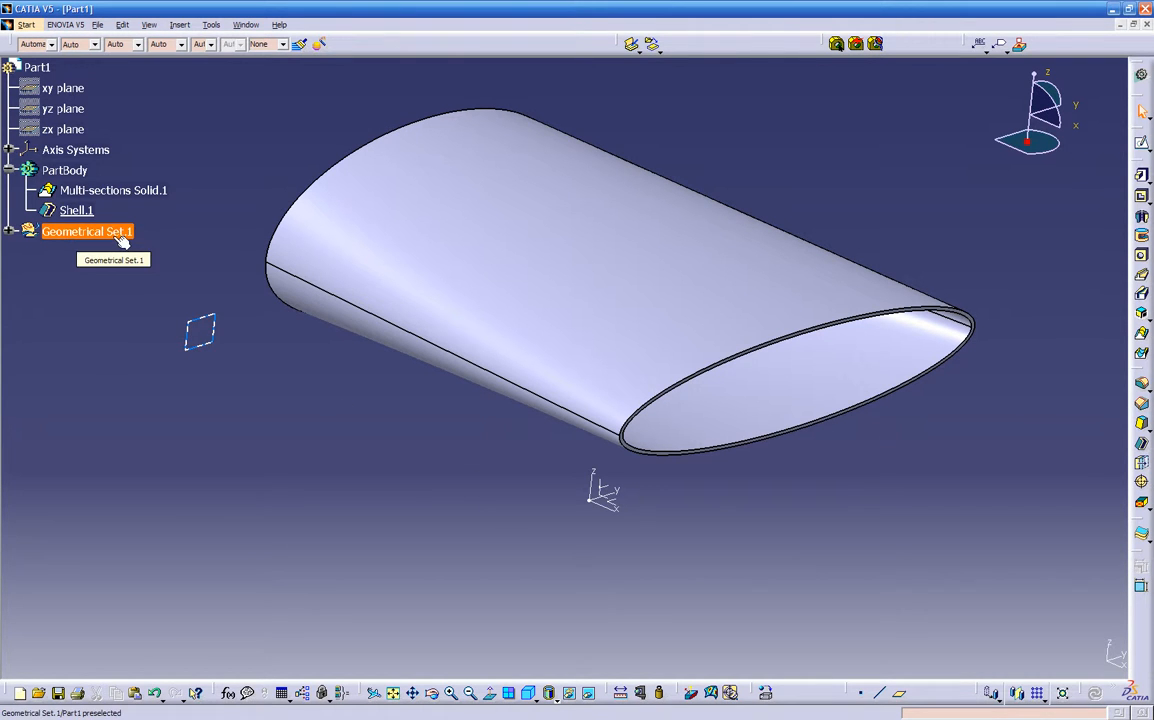
Step: Insert a geometrical set named "use for ribs" under Part1
left_click(179, 25)
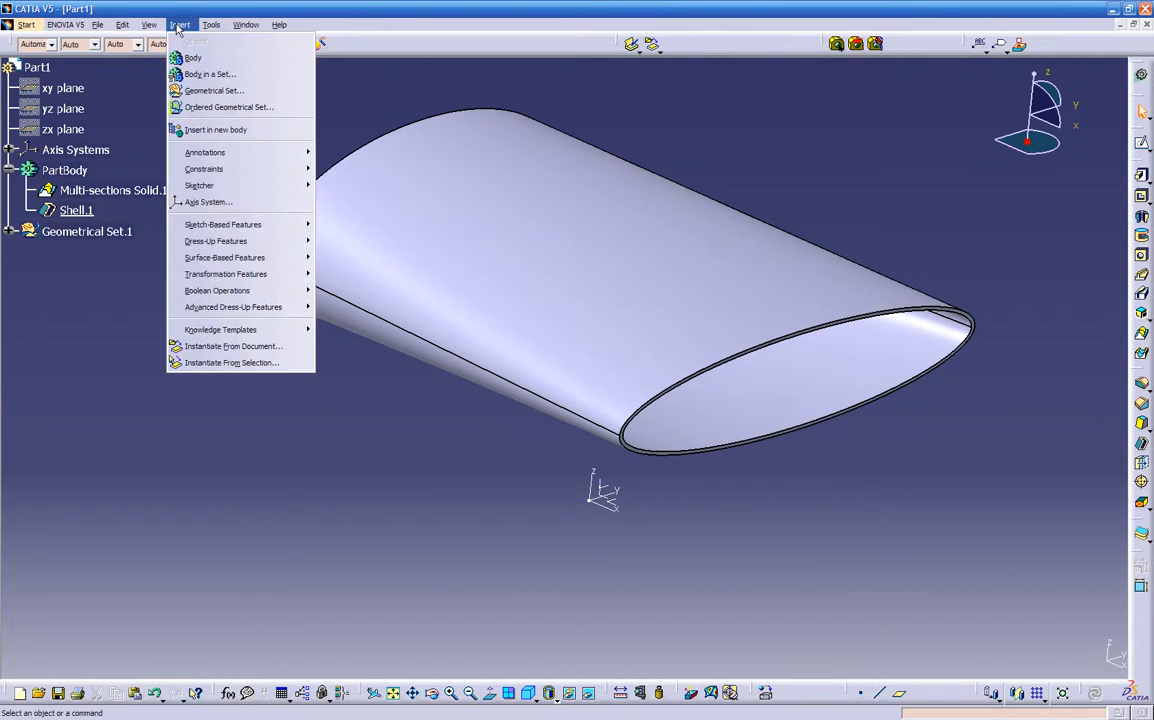
left_click(187, 89)
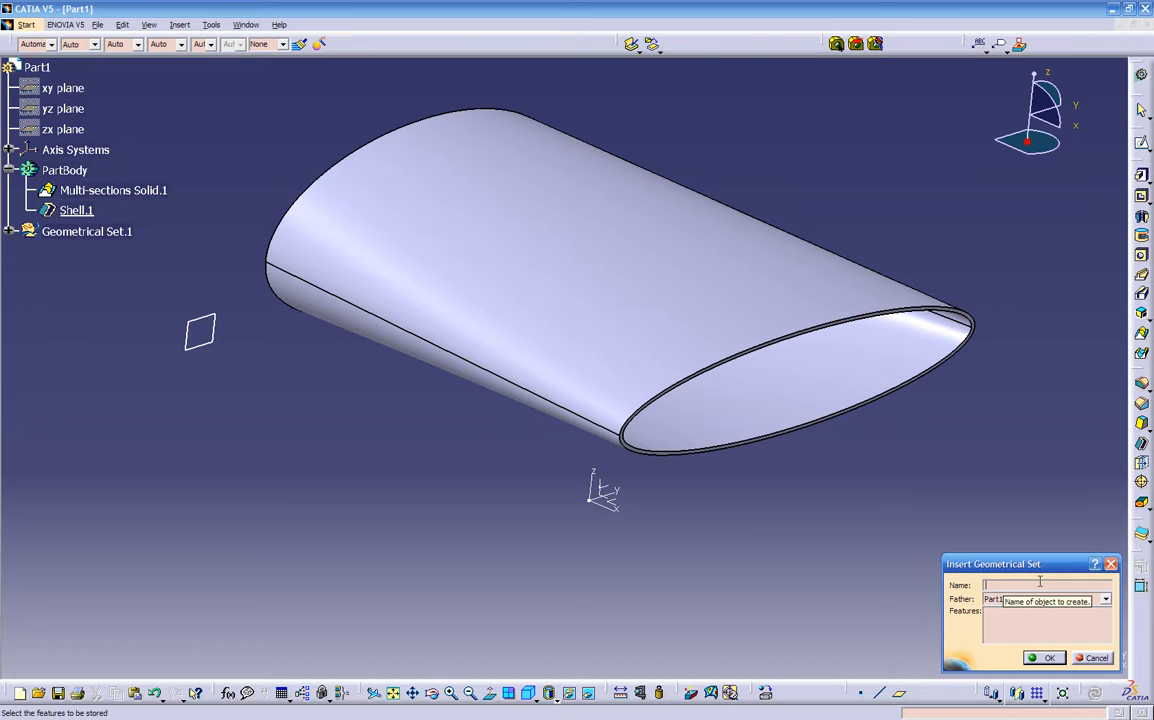
type("use for ribs")
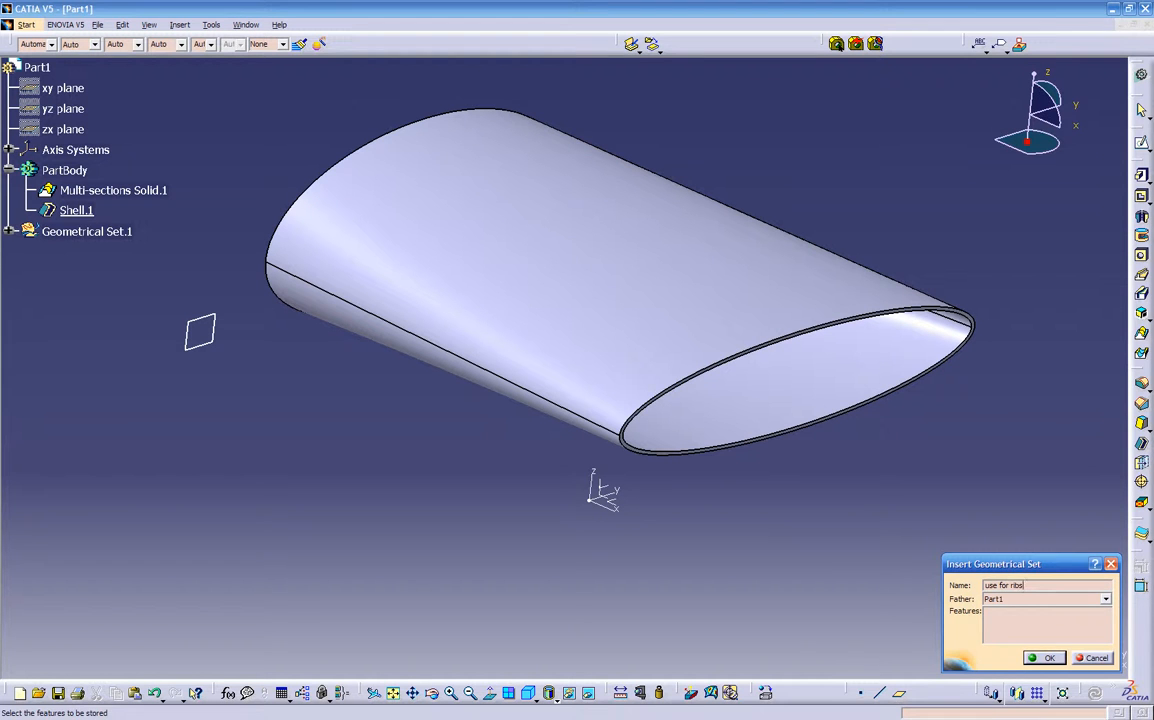
key("Return")
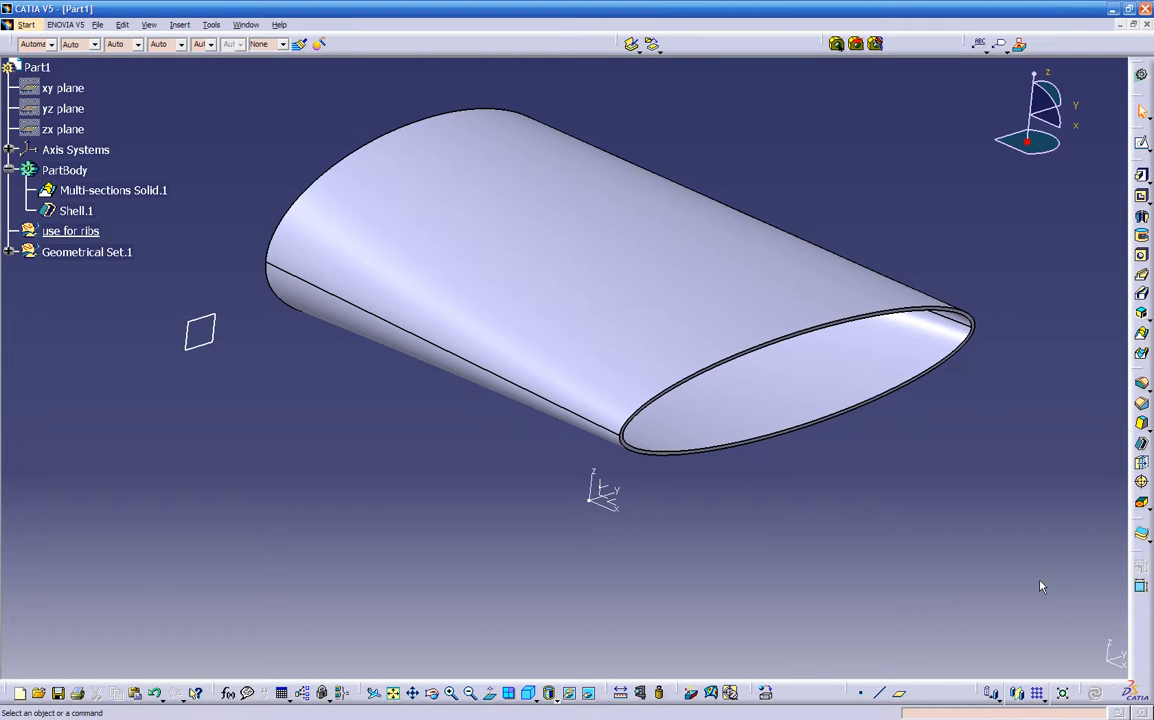
Step: Define Geometrical Set.1 as the work object, and return the work object to the "use for ribs" set
left_click(69, 256)
right_click(69, 258)
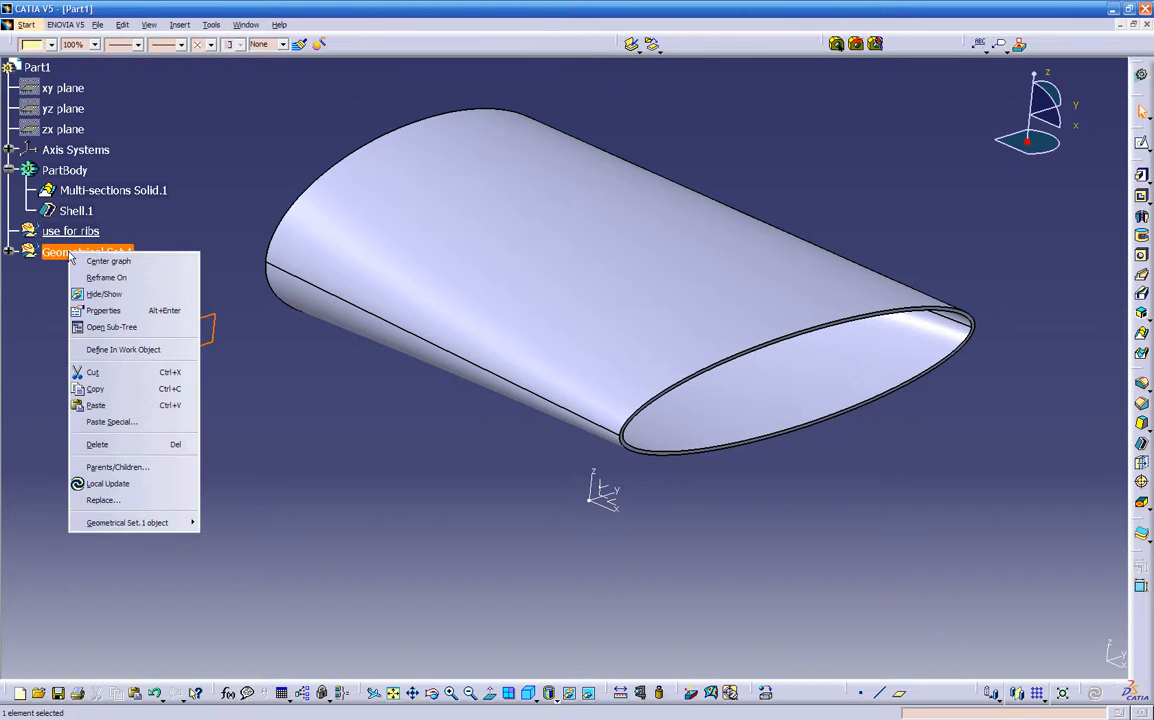
left_click(117, 350)
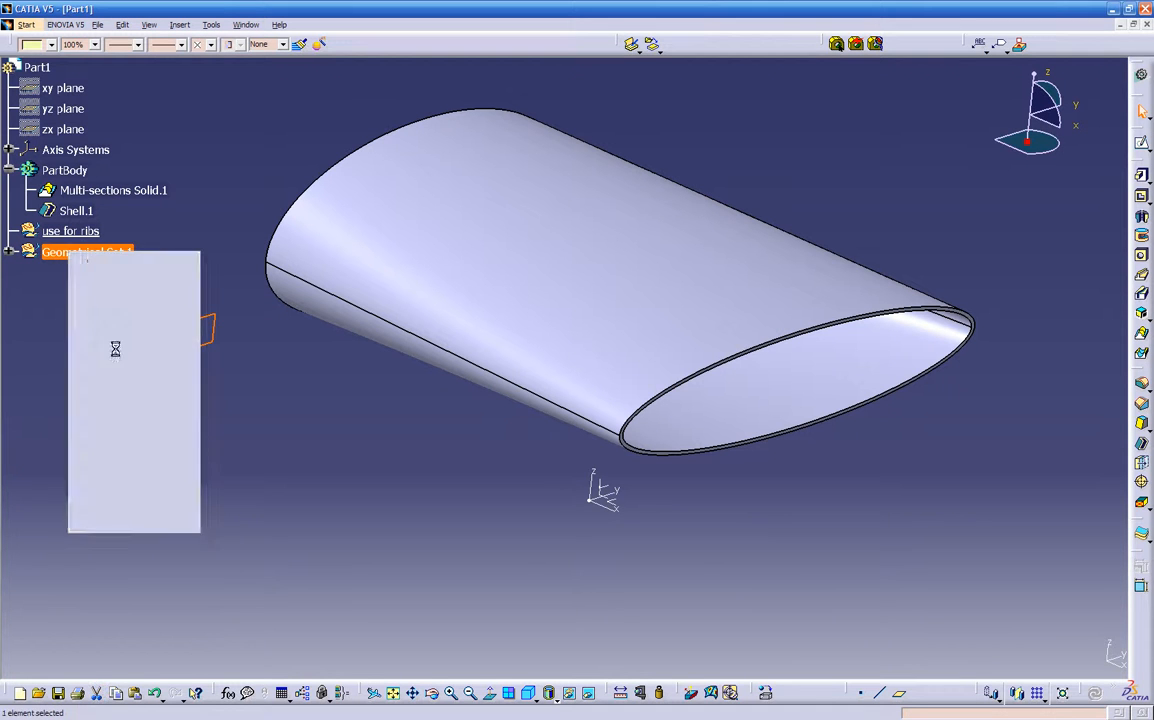
right_click(71, 232)
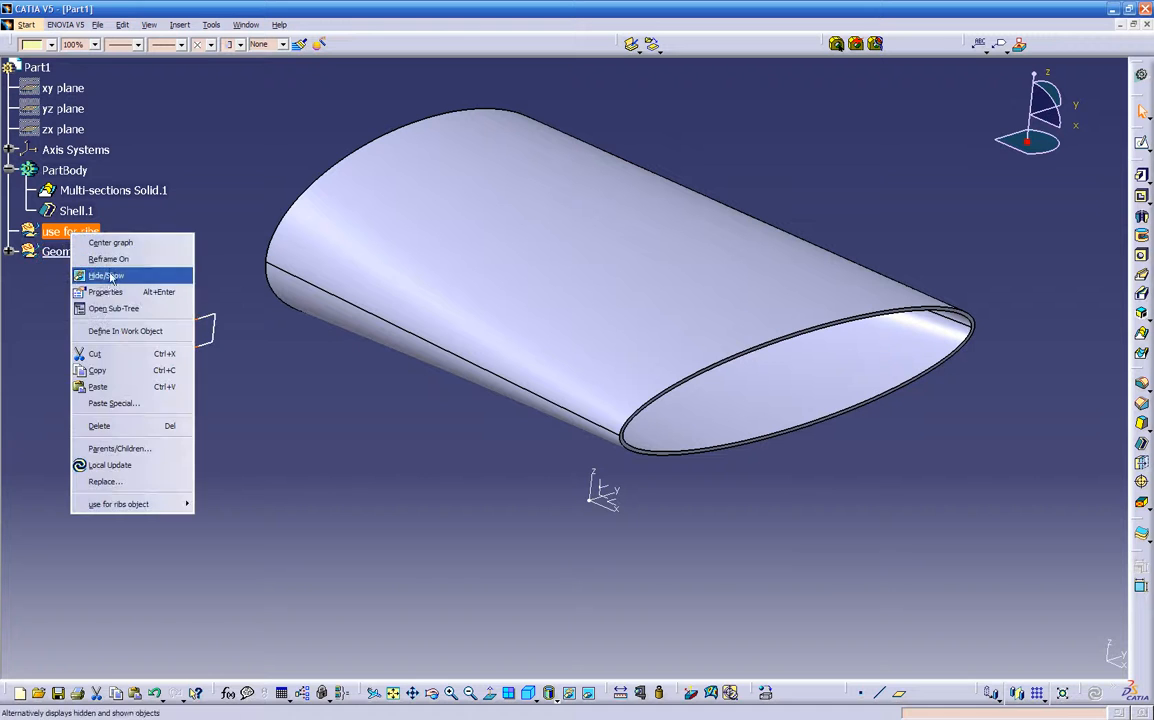
left_click(112, 333)
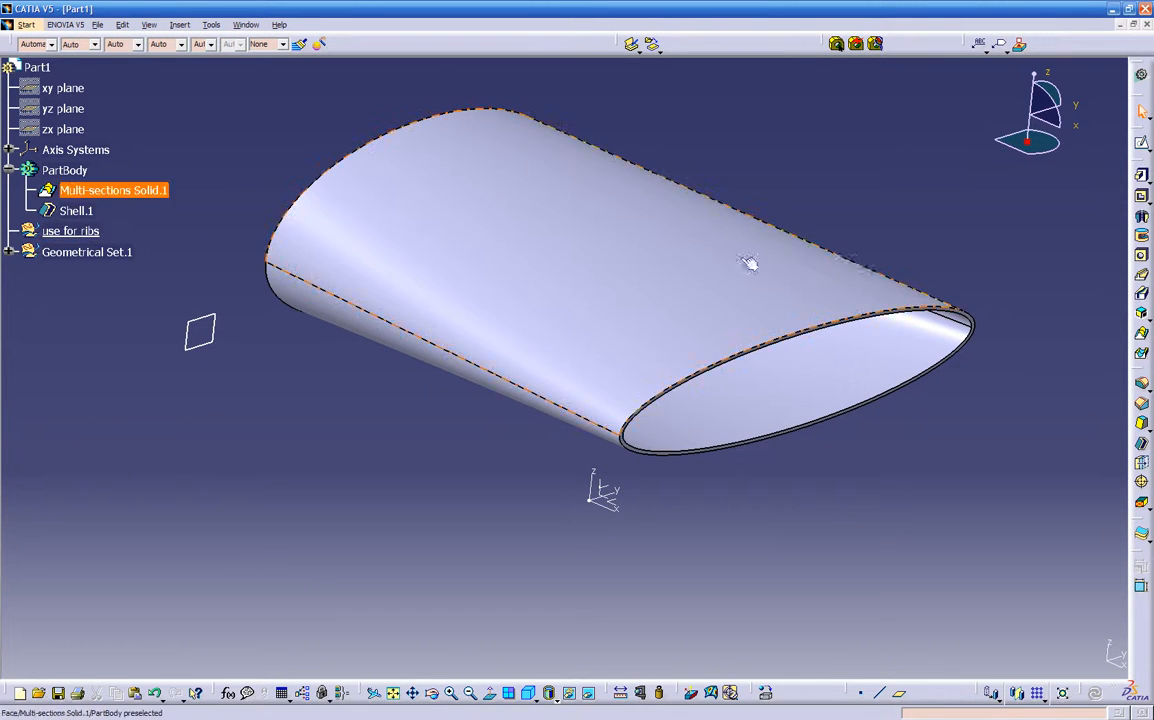
Step: Open a sketch on the existing offset plane with "use for ribs" as the work object, and exit without drawing
left_click(1141, 143)
left_click(200, 318)
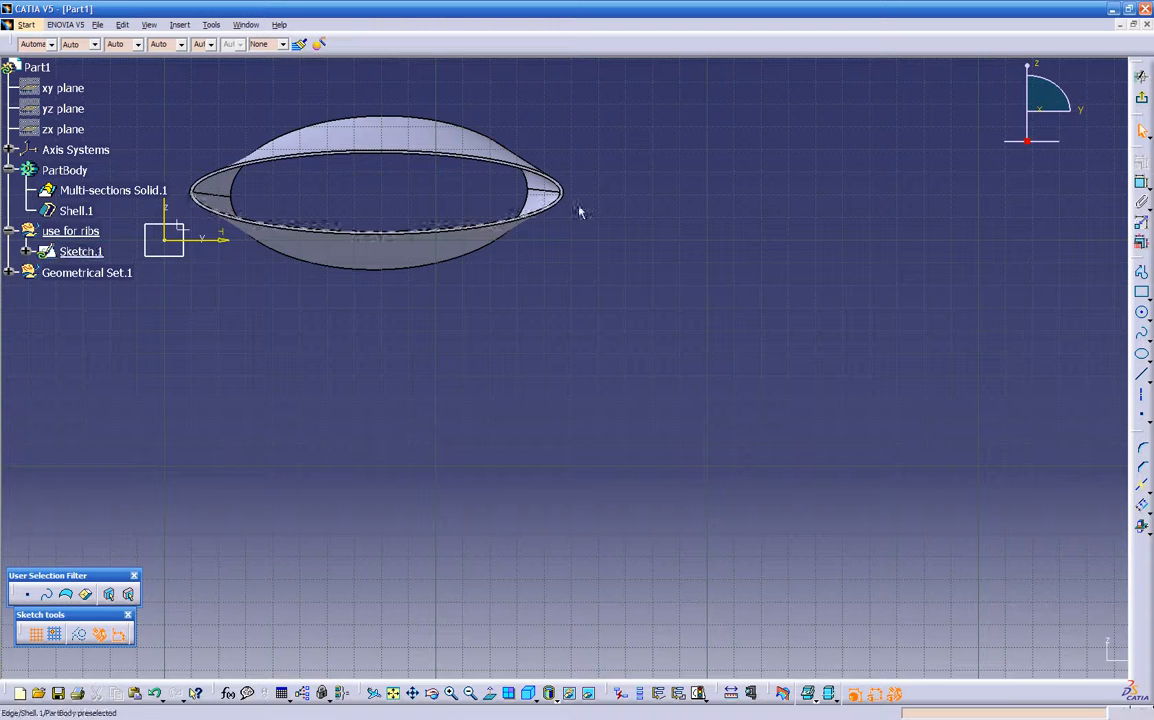
left_click(1134, 116)
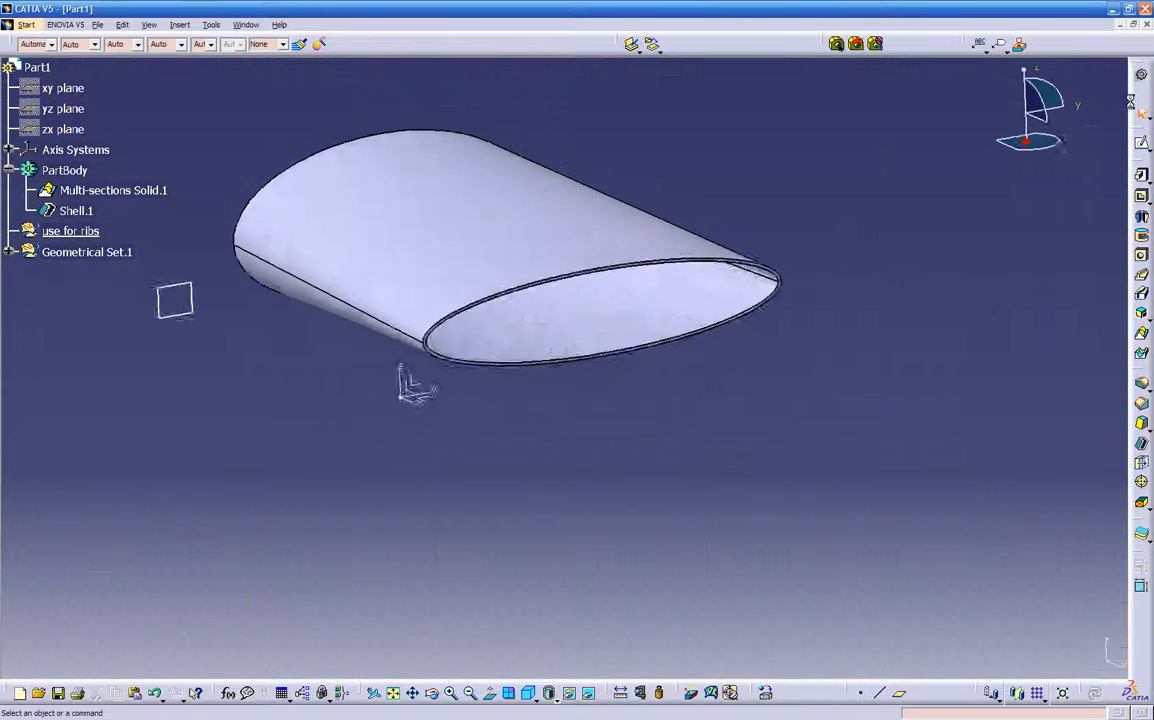
Step: Define Geometrical Set.1 as the work object, open a sketch on the same offset plane and exit without drawing
right_click(87, 254)
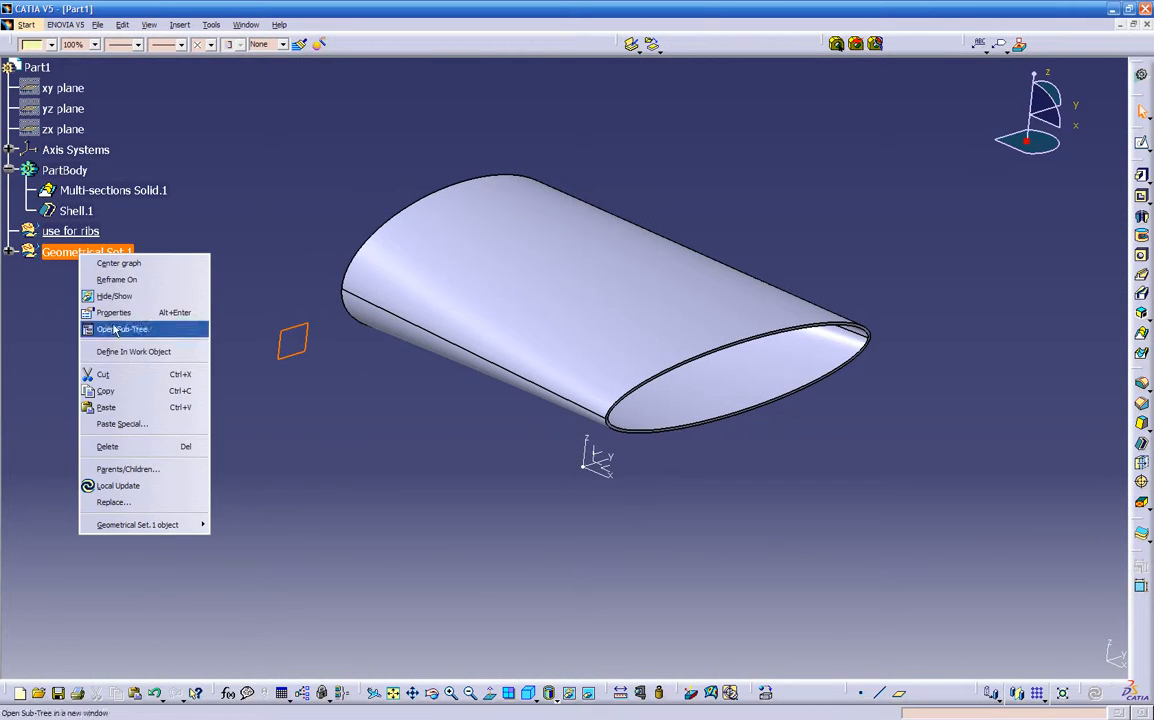
left_click(118, 348)
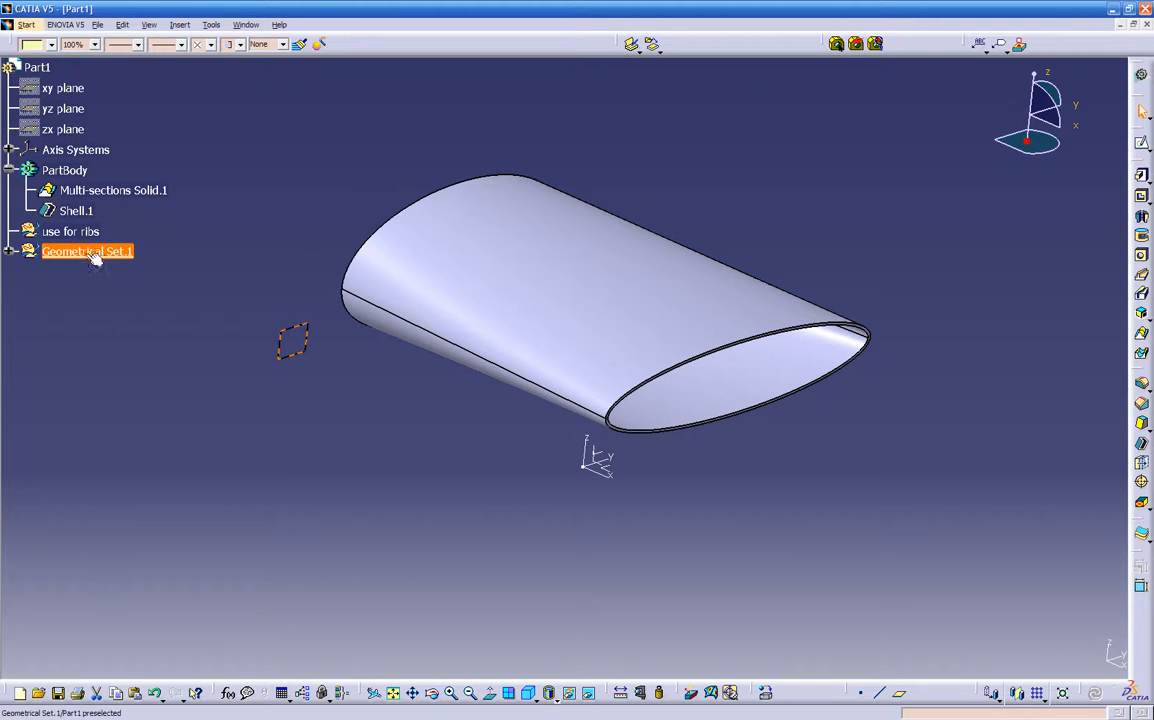
left_click(160, 322)
left_click(1141, 143)
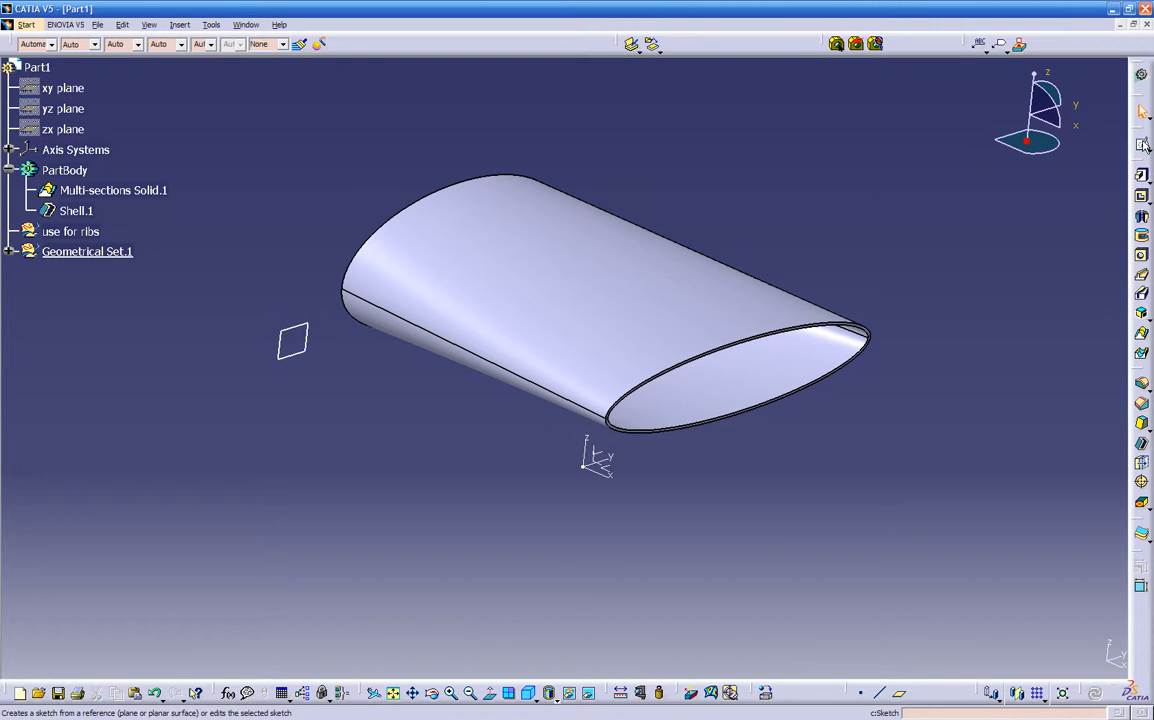
left_click(303, 330)
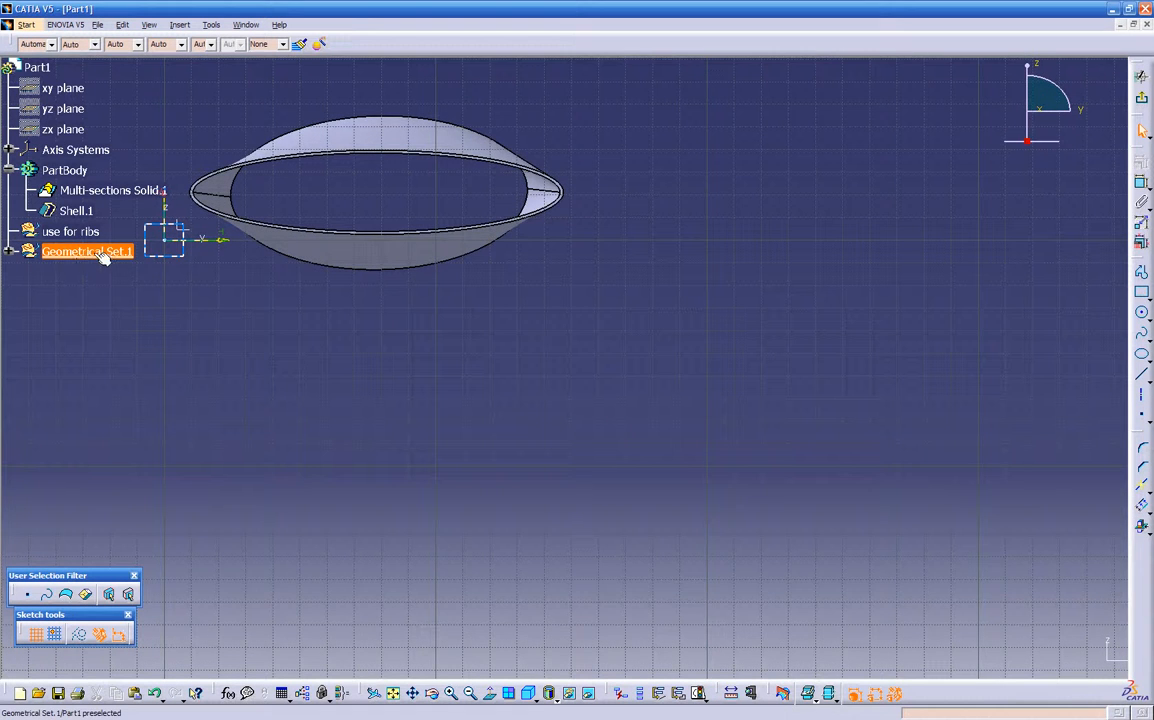
middle_click_drag(380, 320, 560, 410)
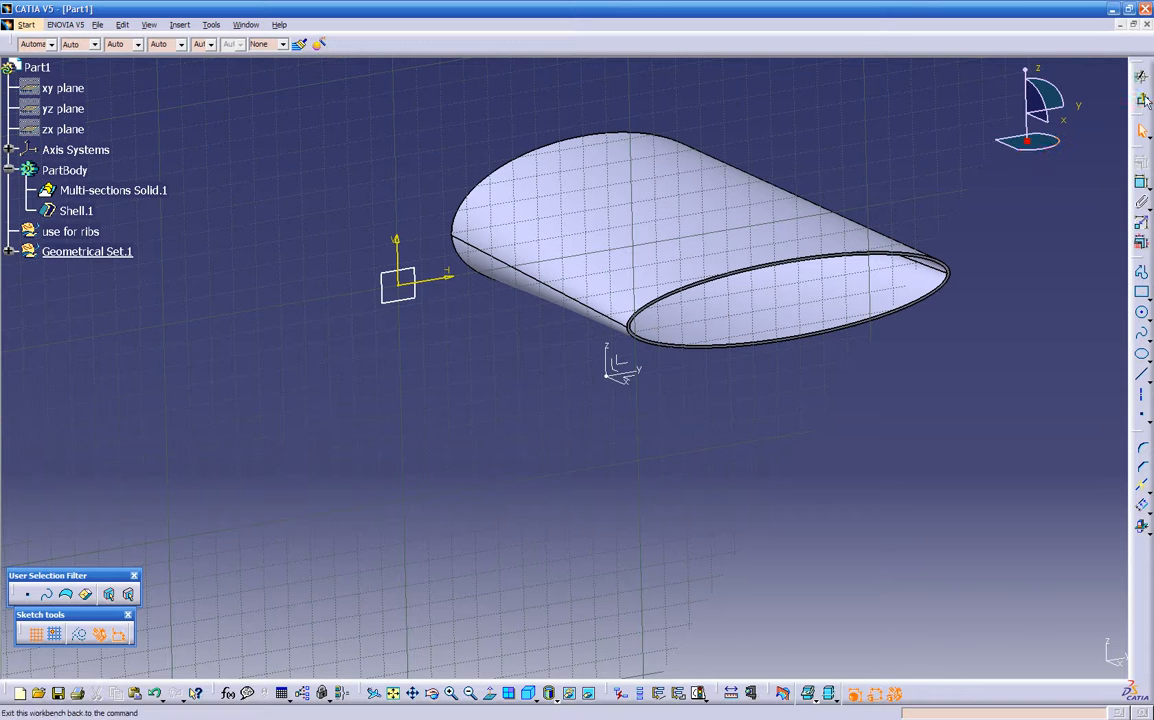
left_click(1141, 75)
Step: Define the "use for ribs" geometrical set as the work object
left_click(70, 231)
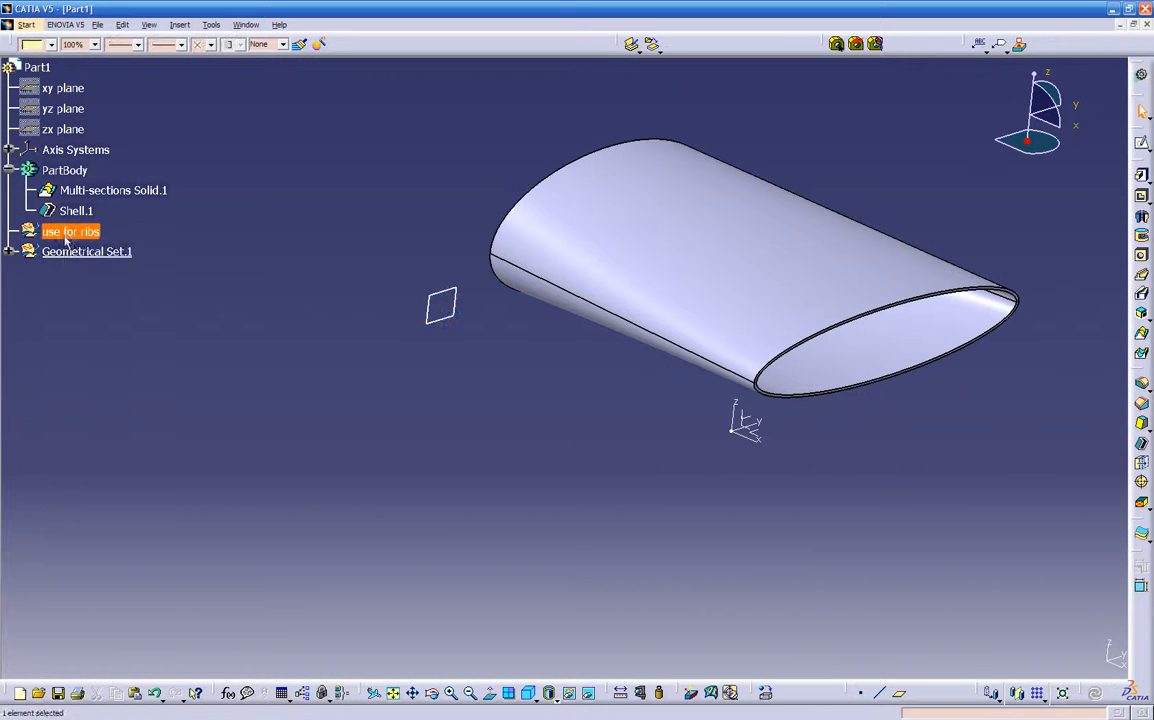
right_click(62, 231)
left_click(105, 304)
left_click(128, 337)
Step: Create a plane offset 1.5 in from the absolute axis system's YZ plane, reversed to lie along the shelled body
middle_click_drag(336, 361, 286, 380)
middle_click_drag(466, 481, 396, 474)
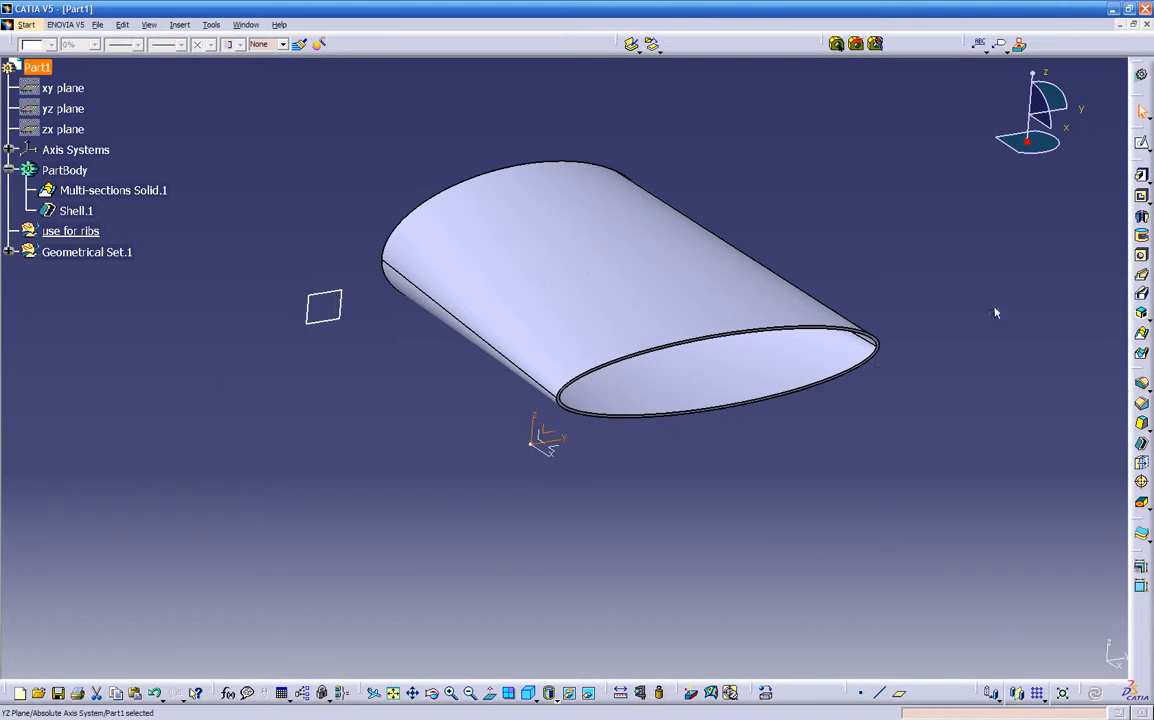
left_click(899, 693)
middle_click_drag(745, 548, 740, 498)
left_click(983, 563)
left_click_drag(708, 462, 657, 458)
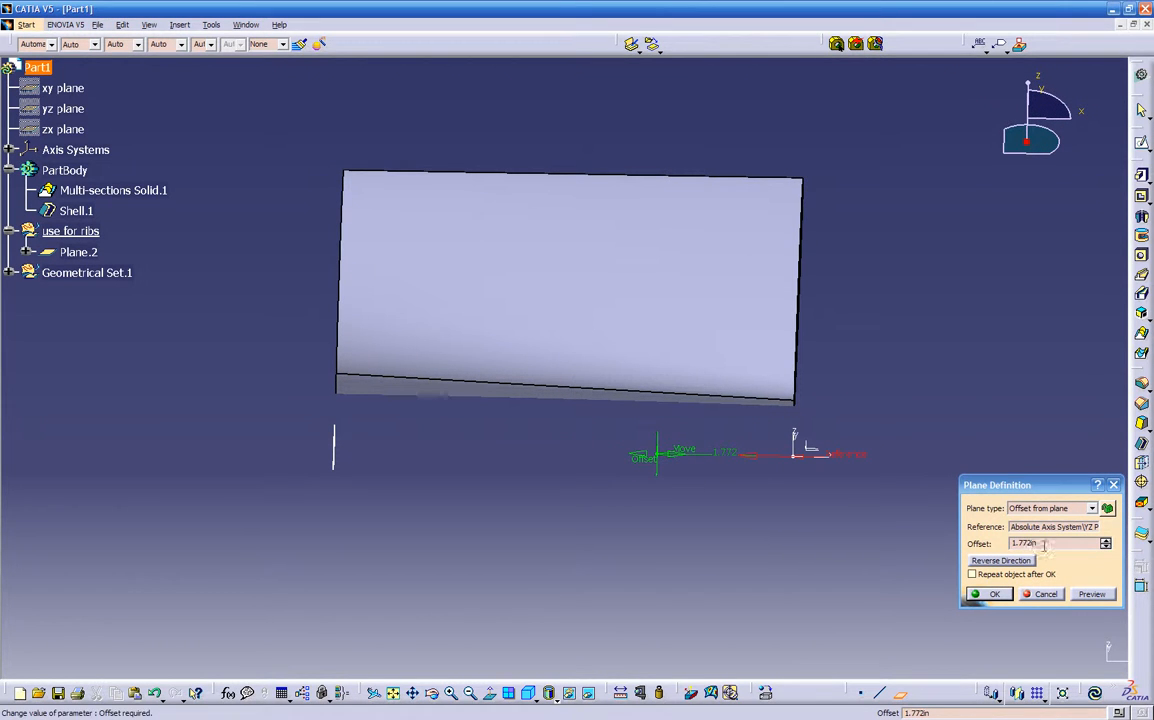
left_click_drag(1037, 544, 952, 541)
key("Return")
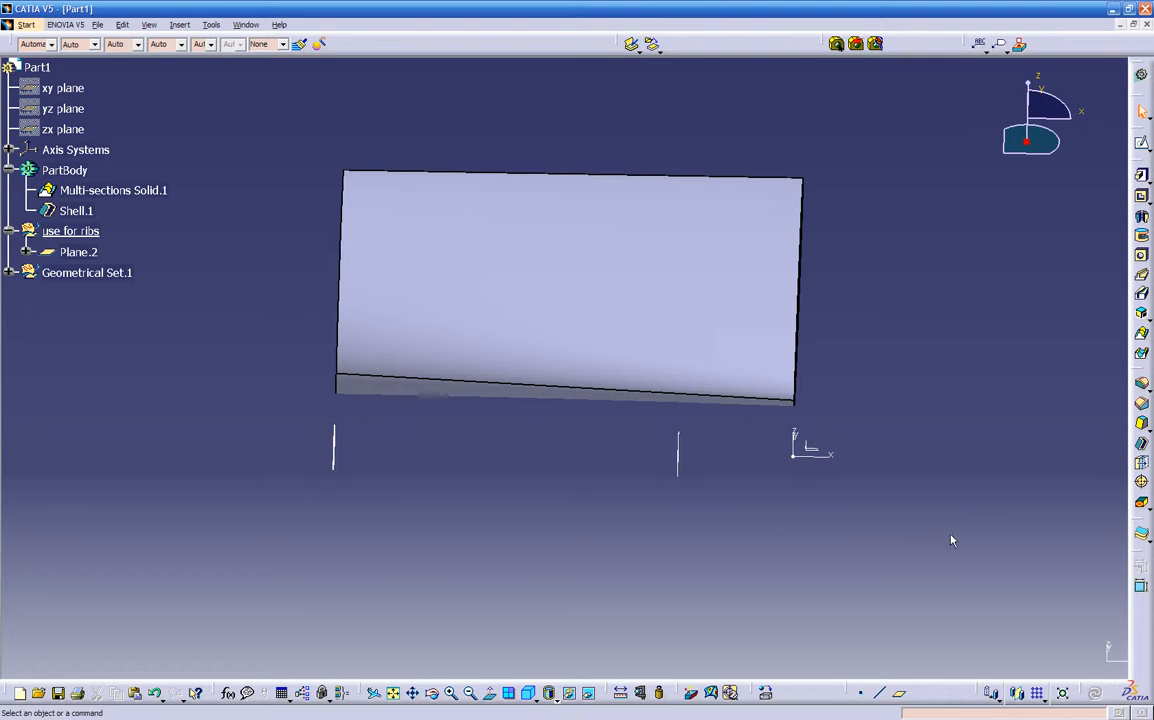
Step: Create a second plane offset 4 in from the absolute axis system's YZ plane, reversed toward the body's far end
middle_click_drag(901, 571, 683, 497)
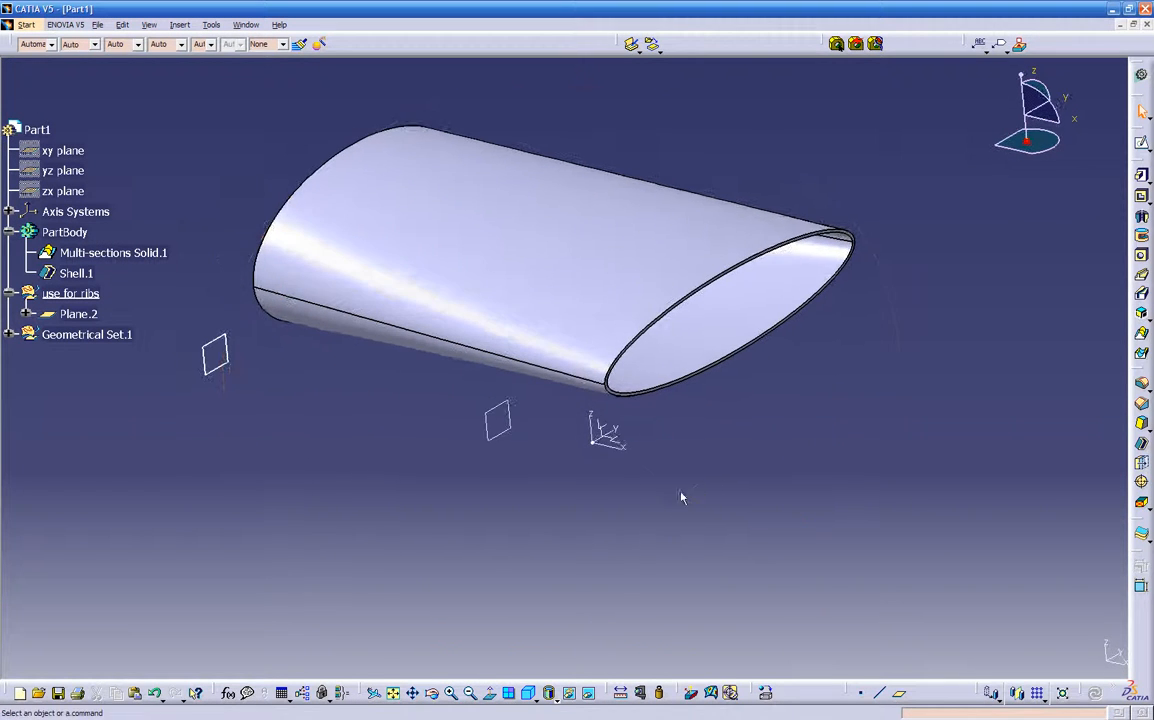
left_click(628, 435)
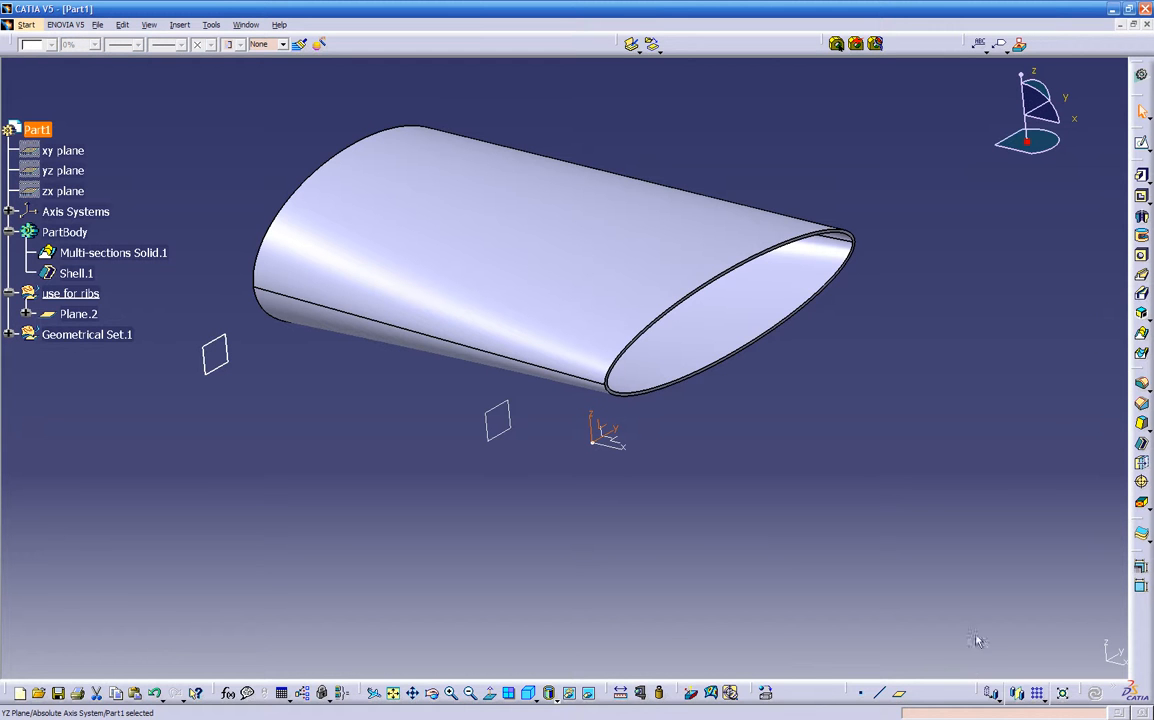
left_click(901, 692)
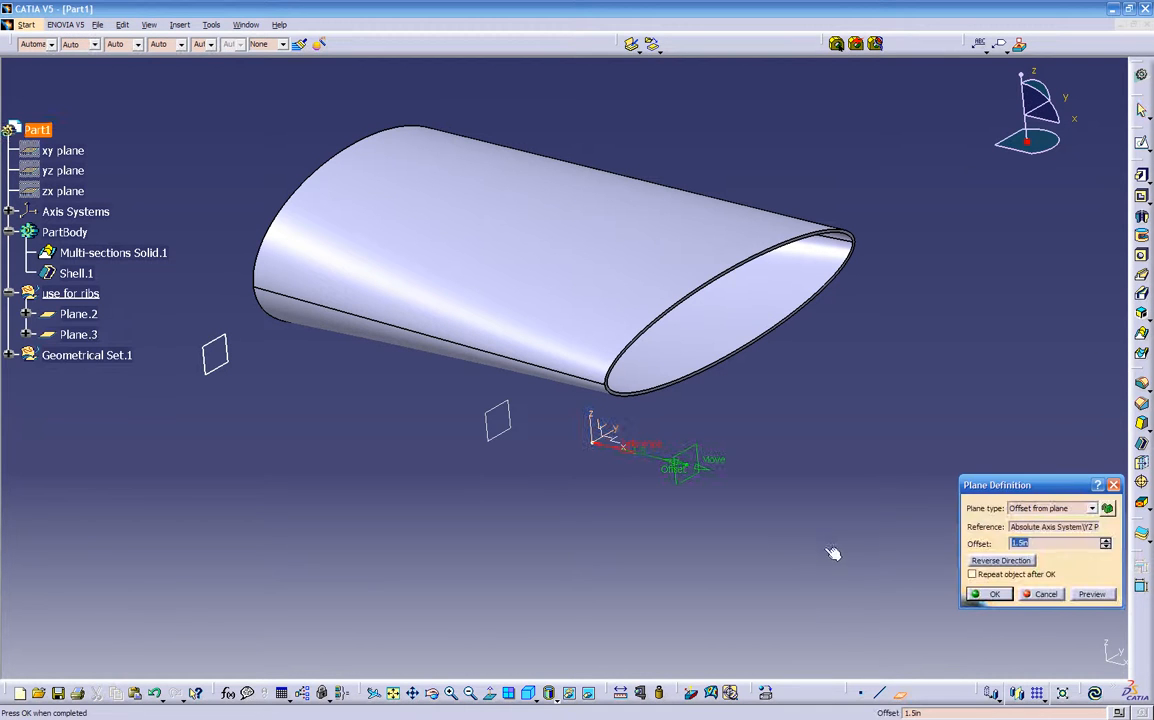
left_click(1001, 560)
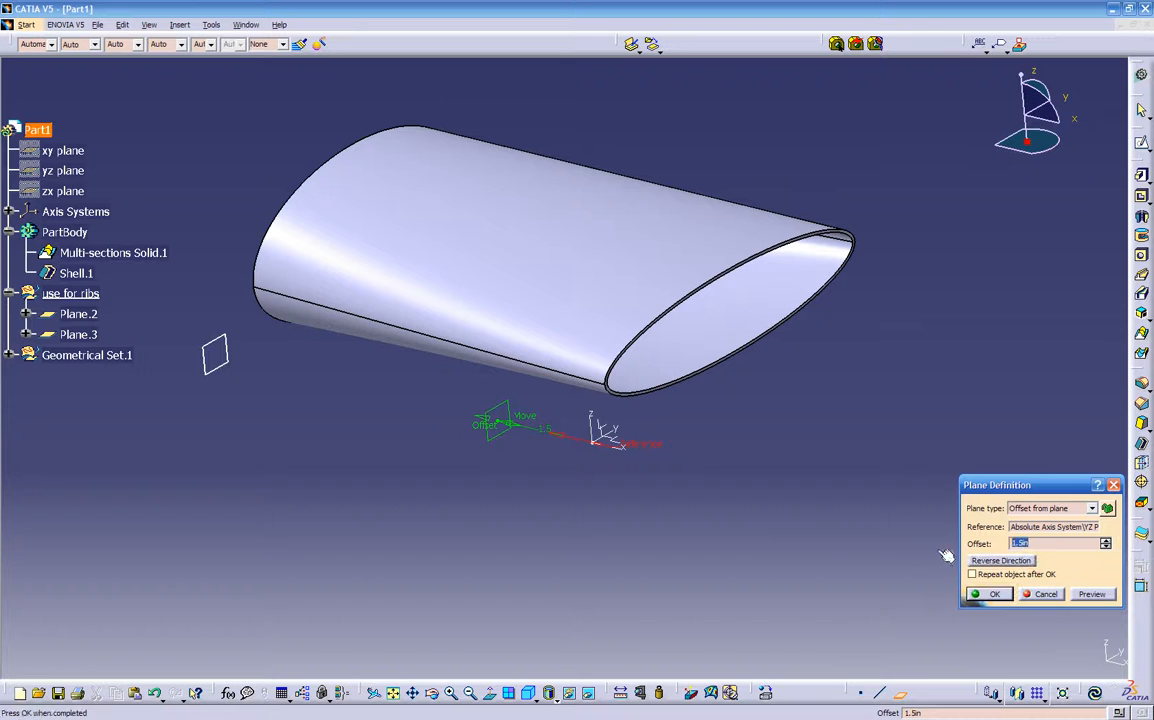
type("2")
middle_click_drag(588, 550, 745, 520)
left_click_drag(598, 430, 444, 445)
left_click_drag(1056, 545, 881, 530)
type("4")
key("Return")
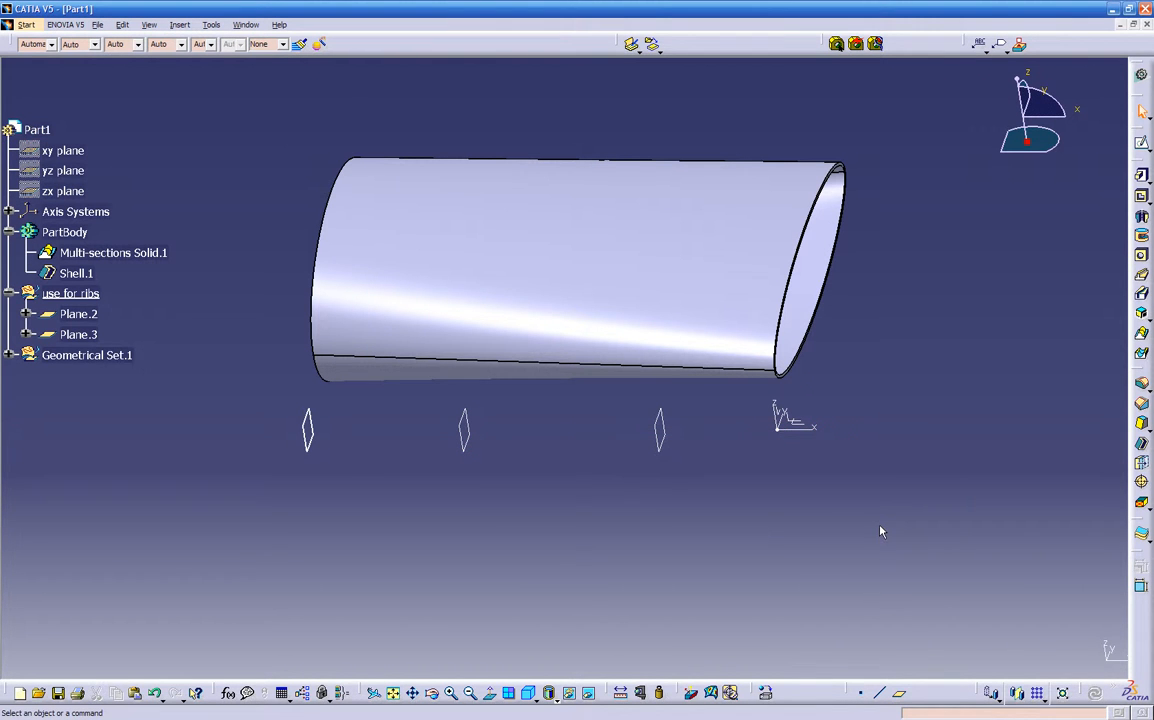
Step: Switch to the Generative Shape Design workbench
middle_click_drag(688, 495, 752, 474)
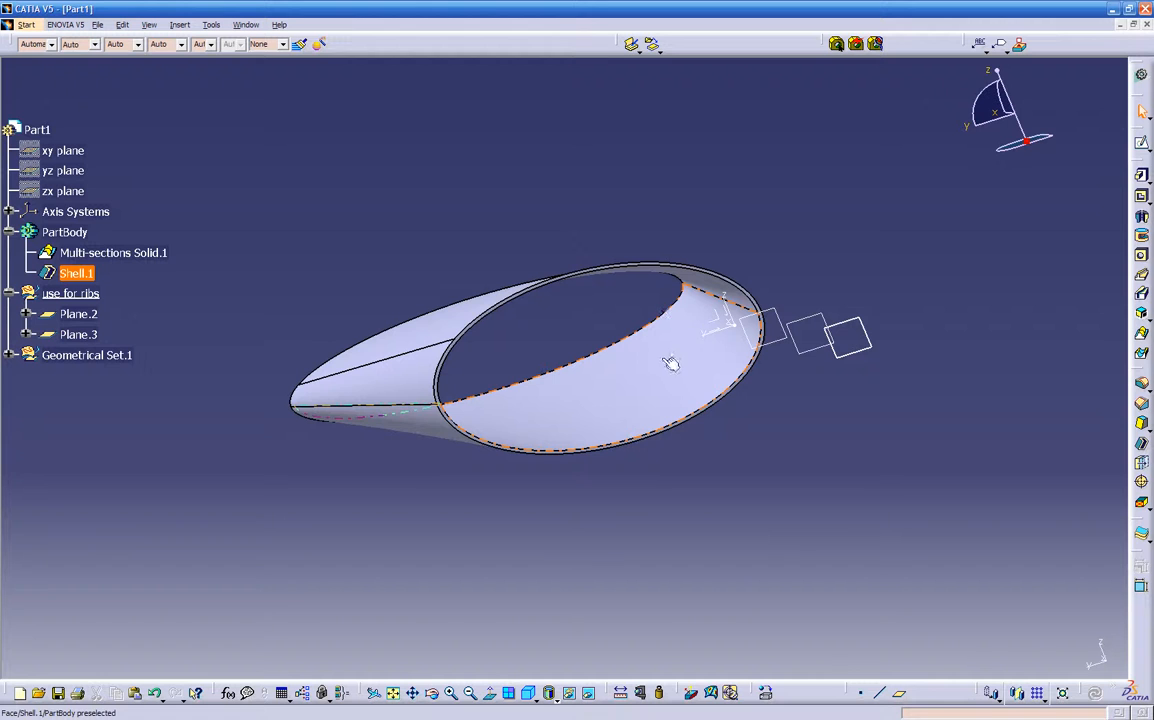
left_click(1143, 79)
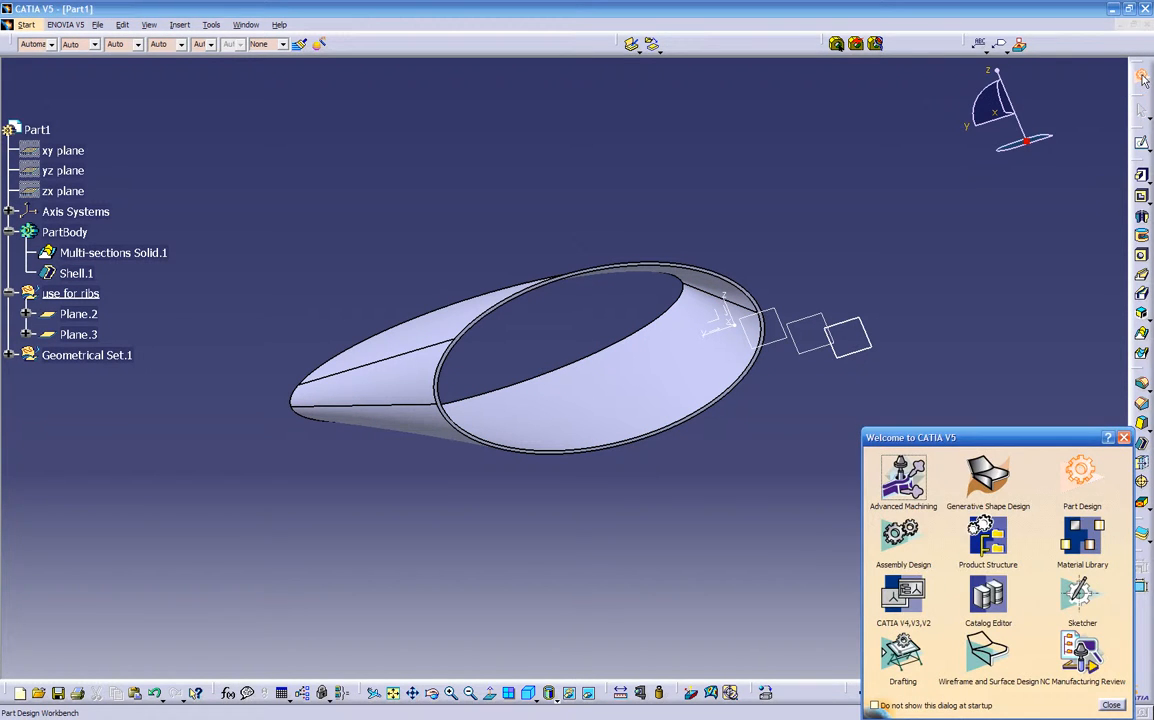
left_click(993, 480)
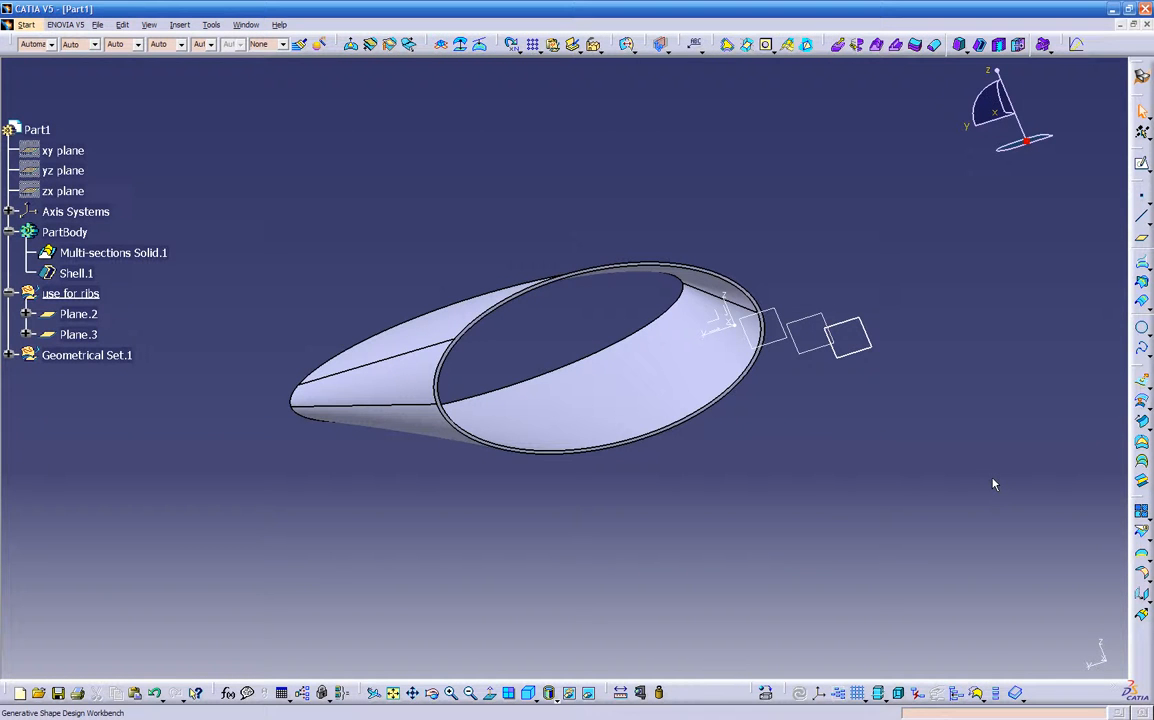
Step: Create an offset surface at 0 in from the shell's lower inner face
left_click(1143, 403)
left_click(677, 395)
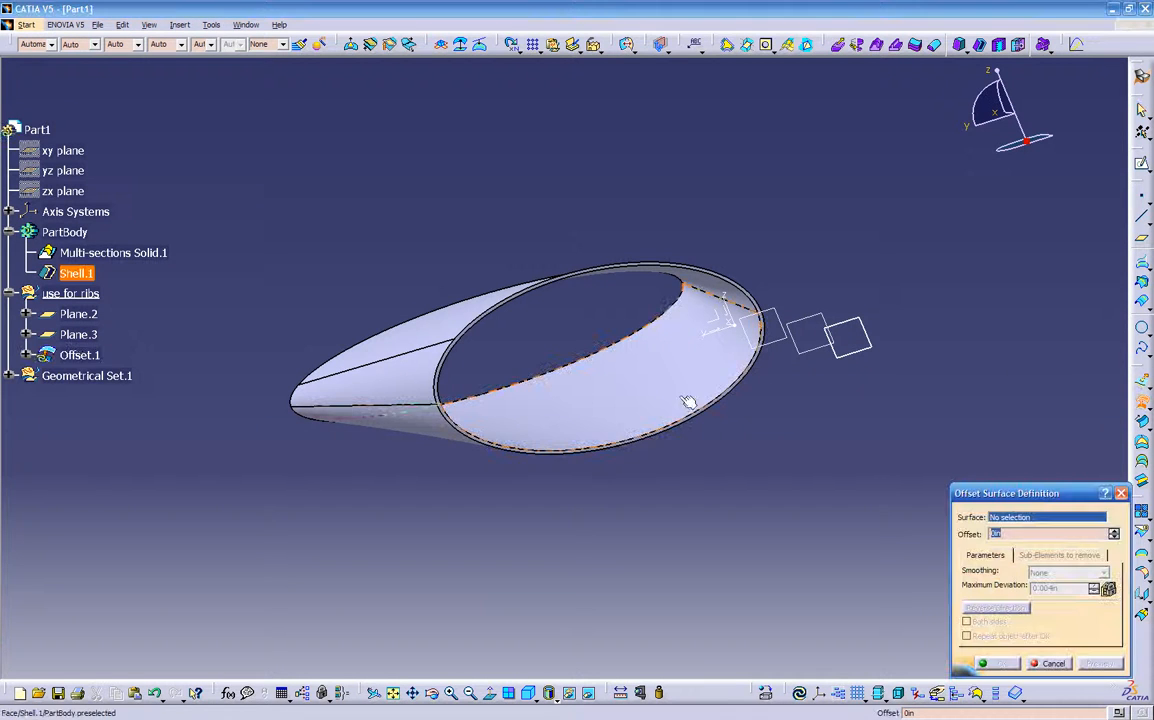
middle_click_drag(662, 463, 600, 428)
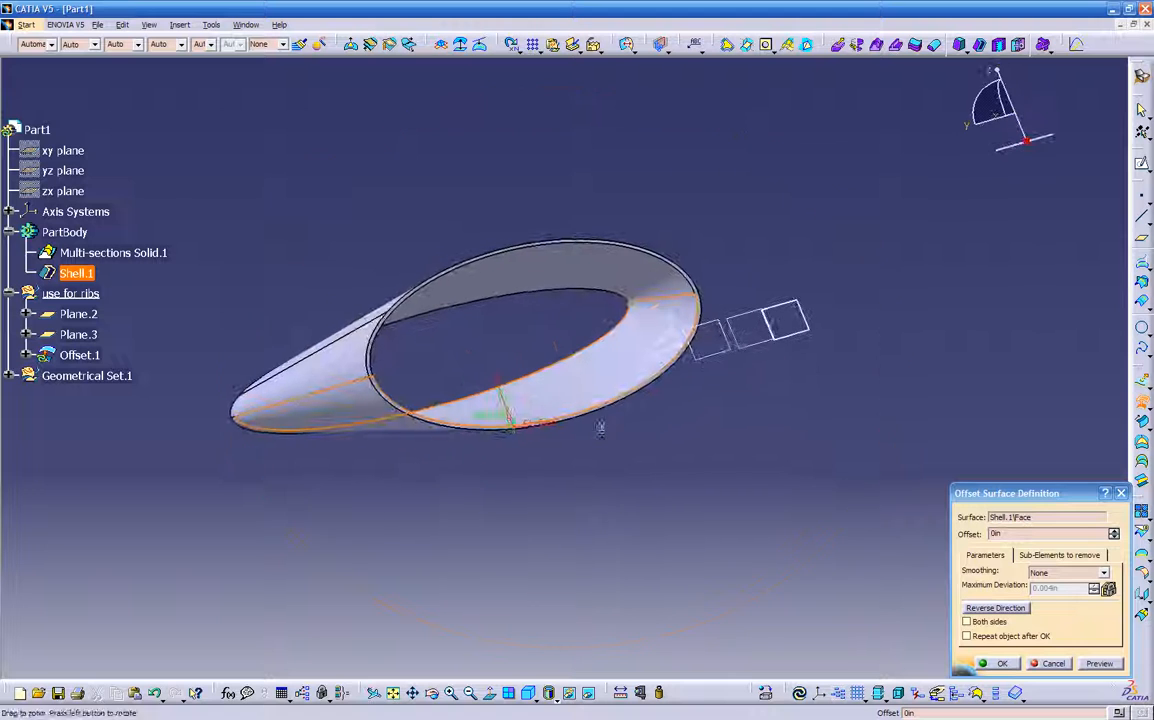
left_click(636, 280)
left_click(1026, 608)
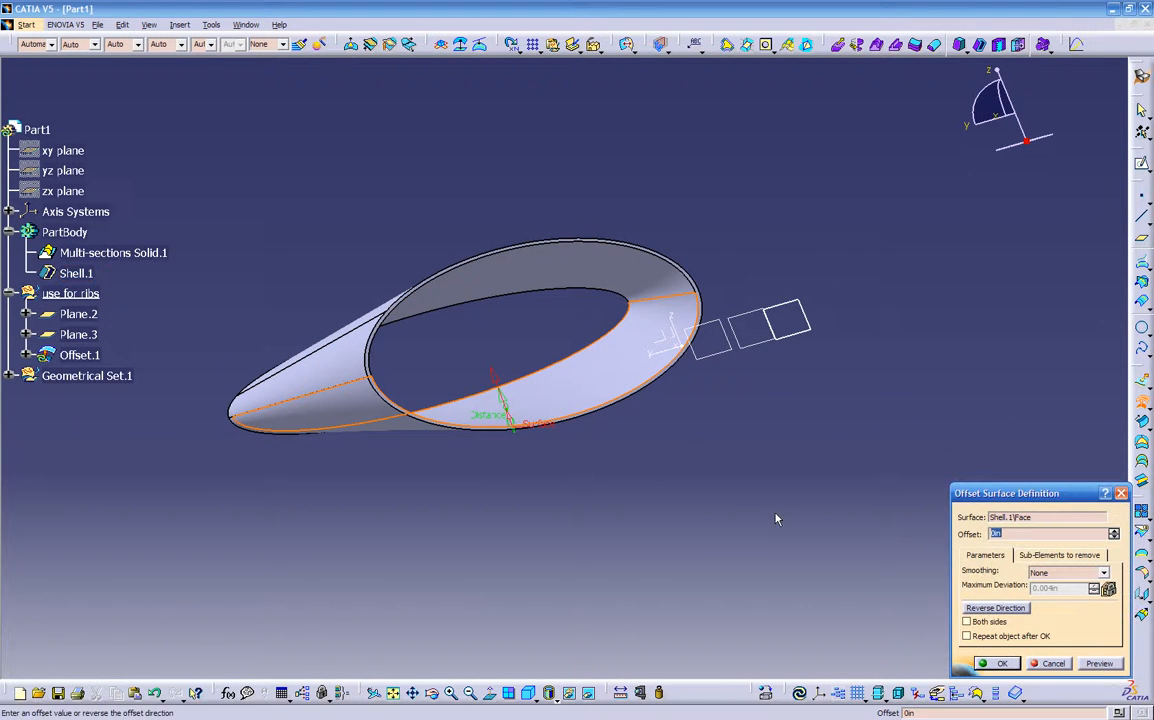
middle_click_drag(641, 435, 830, 432)
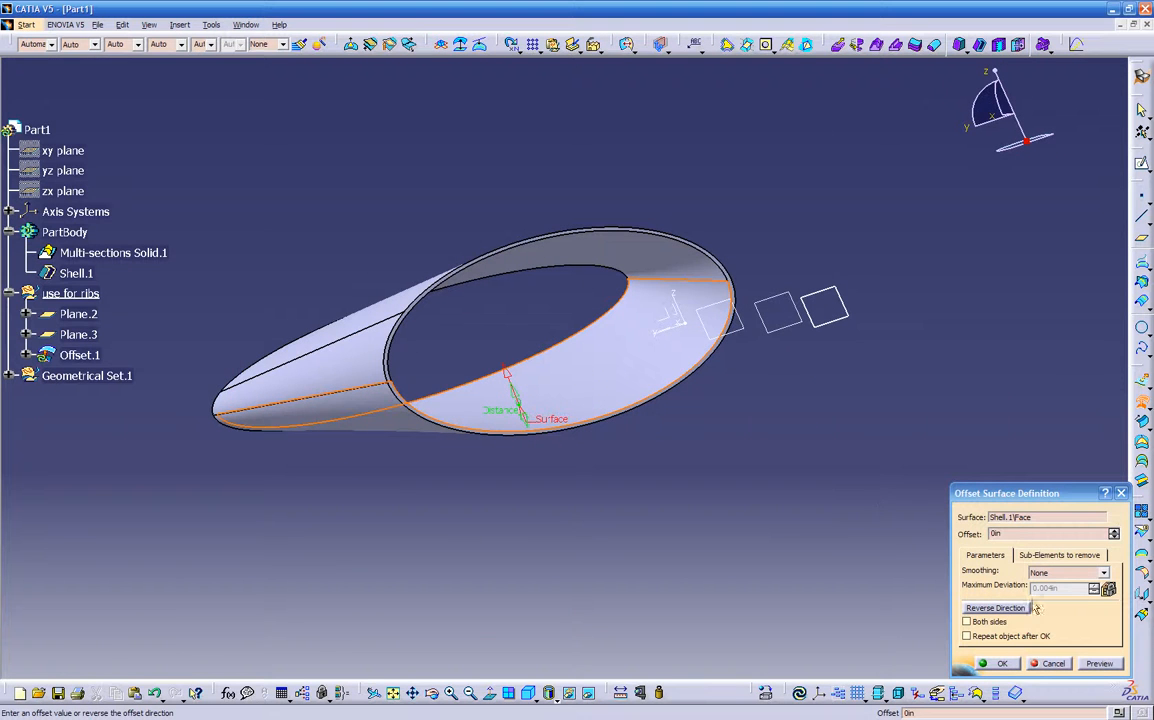
left_click(1097, 663)
middle_click_drag(634, 510, 616, 510)
left_click(1002, 663)
Step: Hide the PartBody to examine the offset surface from different angles, and show the PartBody again
middle_click_drag(683, 553, 373, 425)
left_click(64, 232)
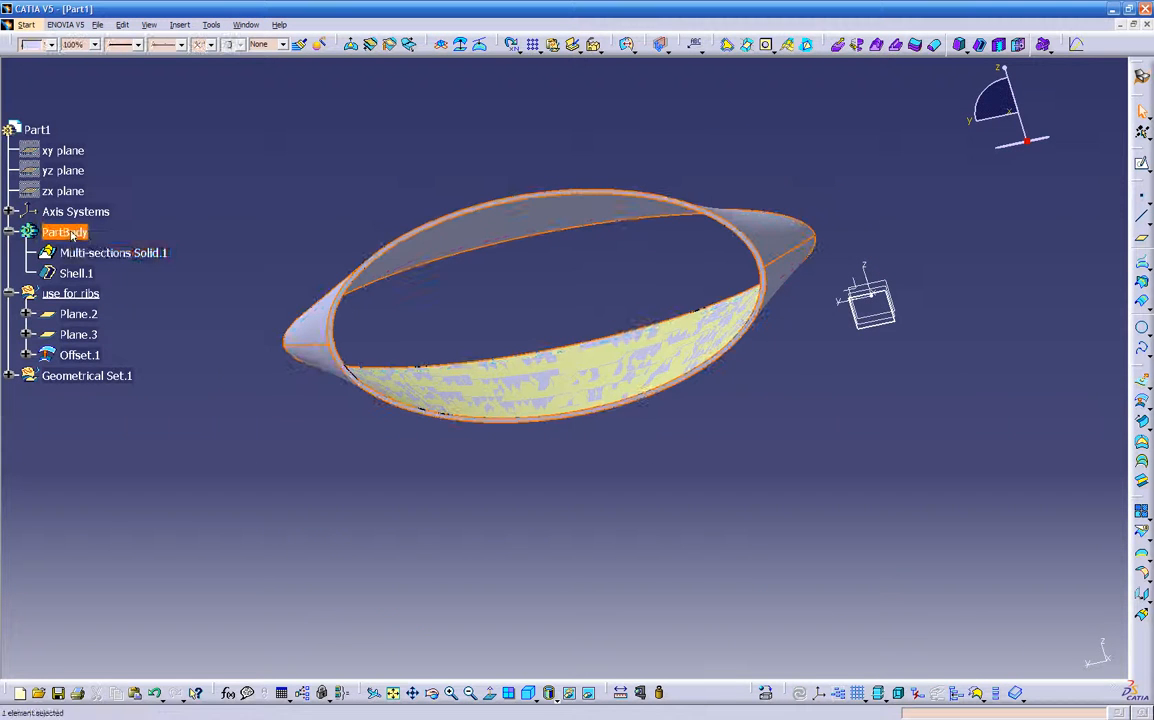
right_click(66, 232)
left_click(114, 278)
middle_click_drag(507, 400, 583, 482)
right_click(64, 232)
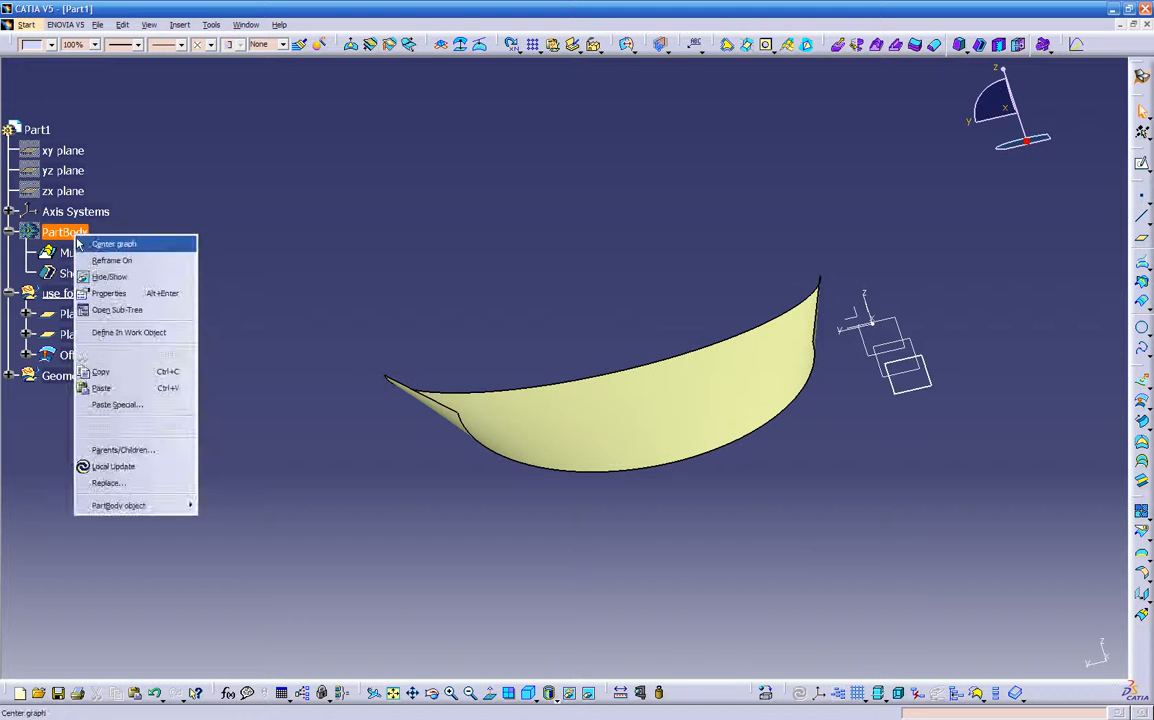
left_click(104, 277)
mouse_move(569, 509)
middle_mouse_down()
mouse_move(590, 533)
mouse_move(585, 525)
middle_mouse_up()
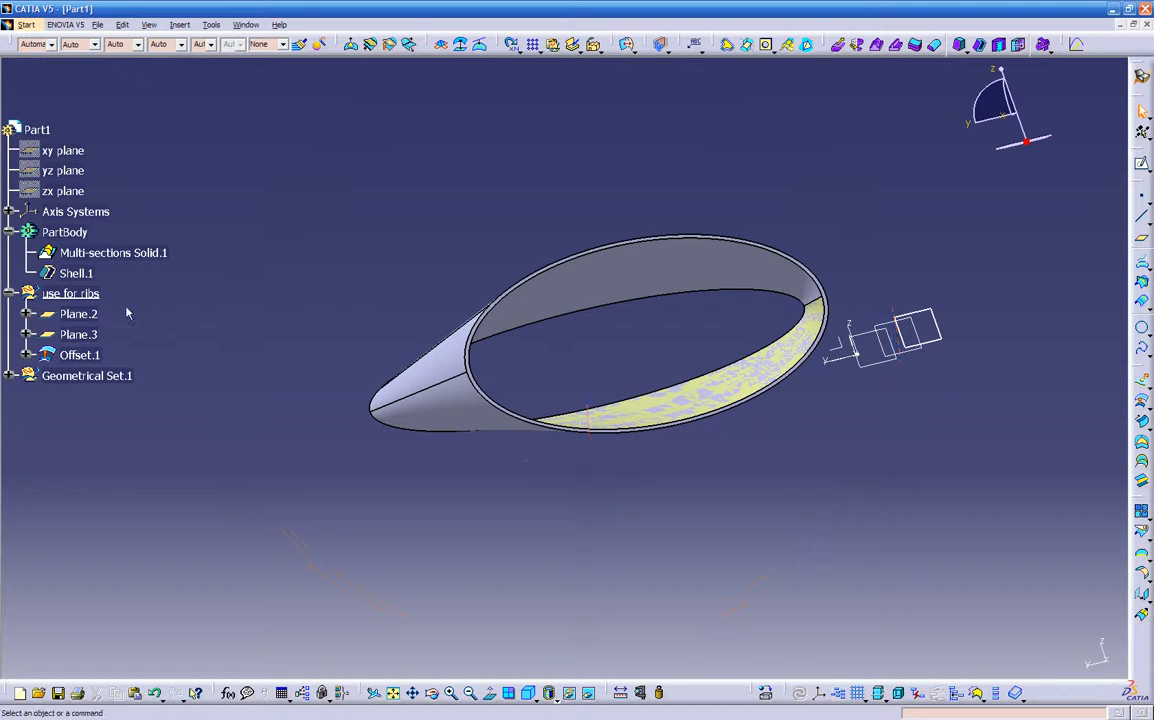
Step: Delete the offset surface from the "use for ribs" geometrical set
left_click(97, 358)
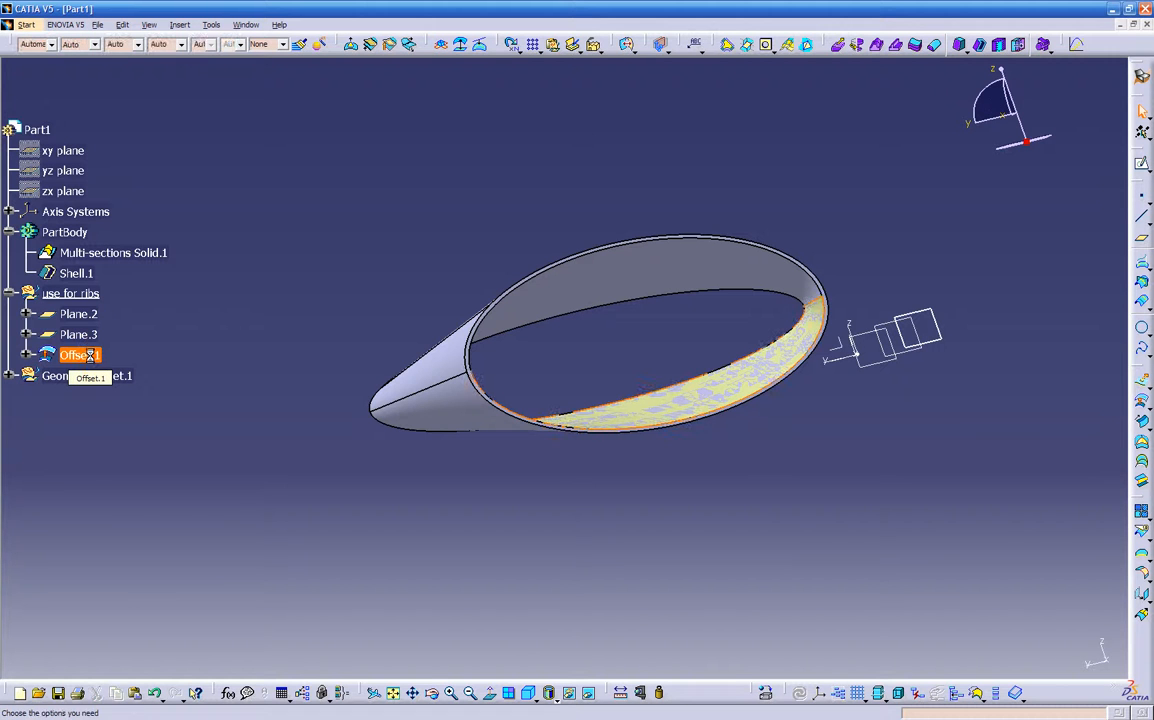
key("Delete")
left_click(1041, 660)
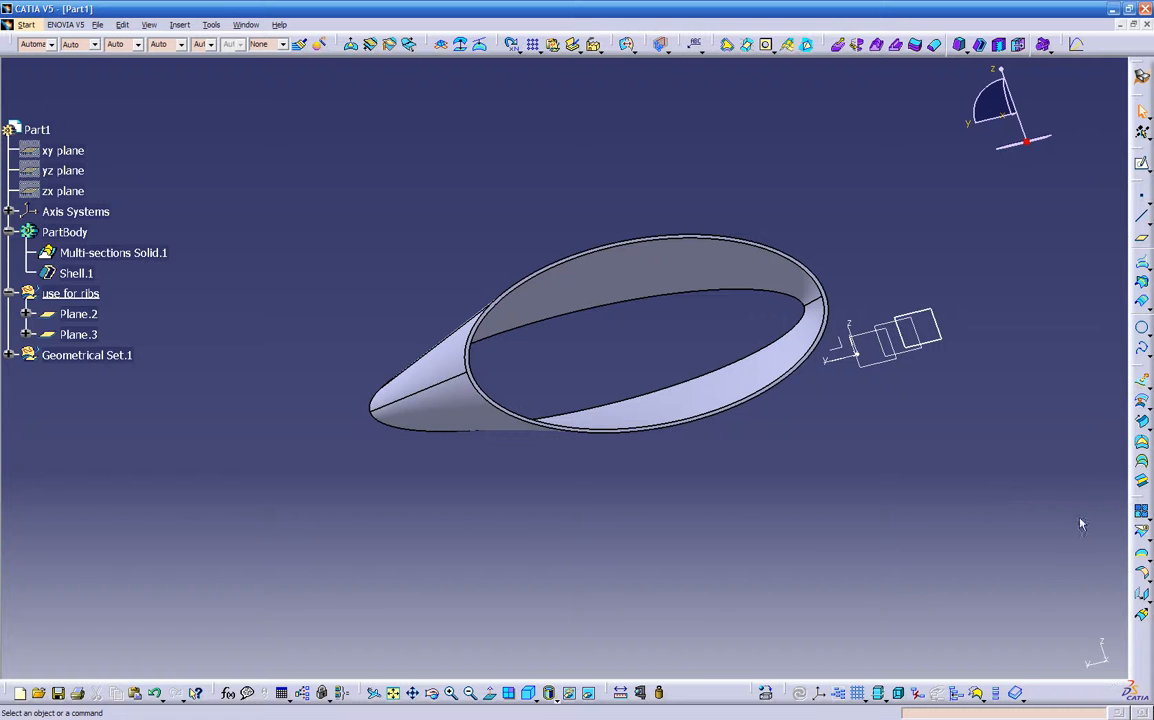
Step: Extract the shell's inner faces as one surface from the lower inner face, using tangent continuity propagation
left_click(1146, 559)
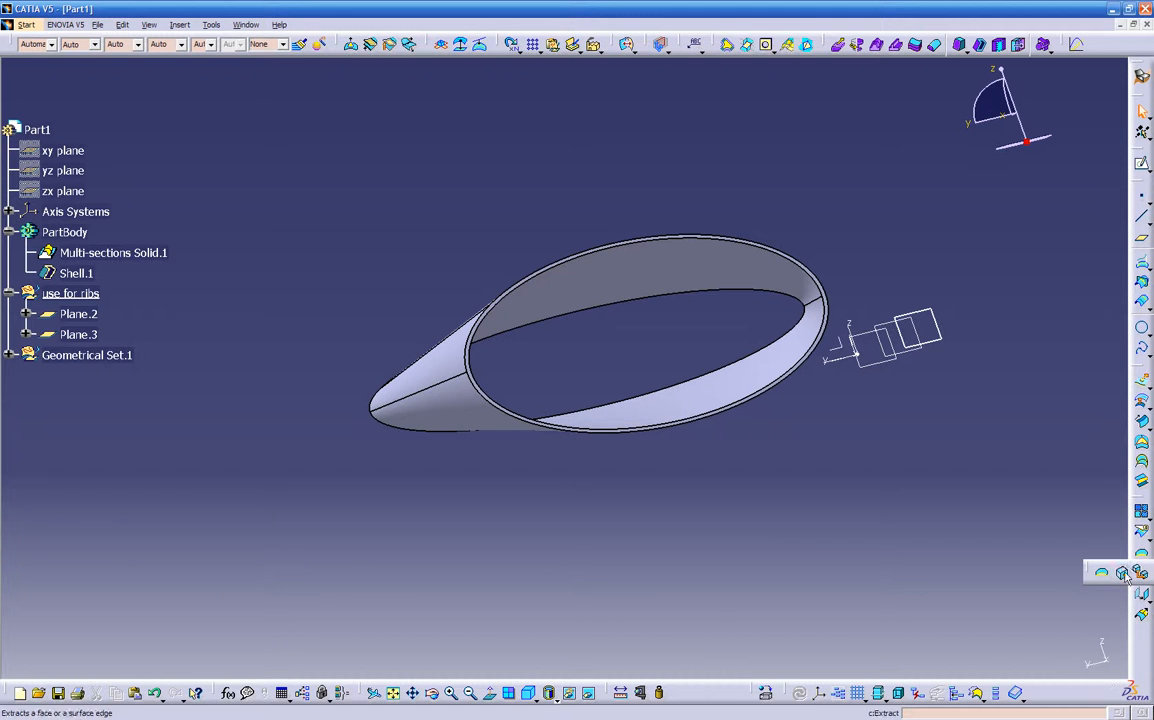
left_click(1122, 574)
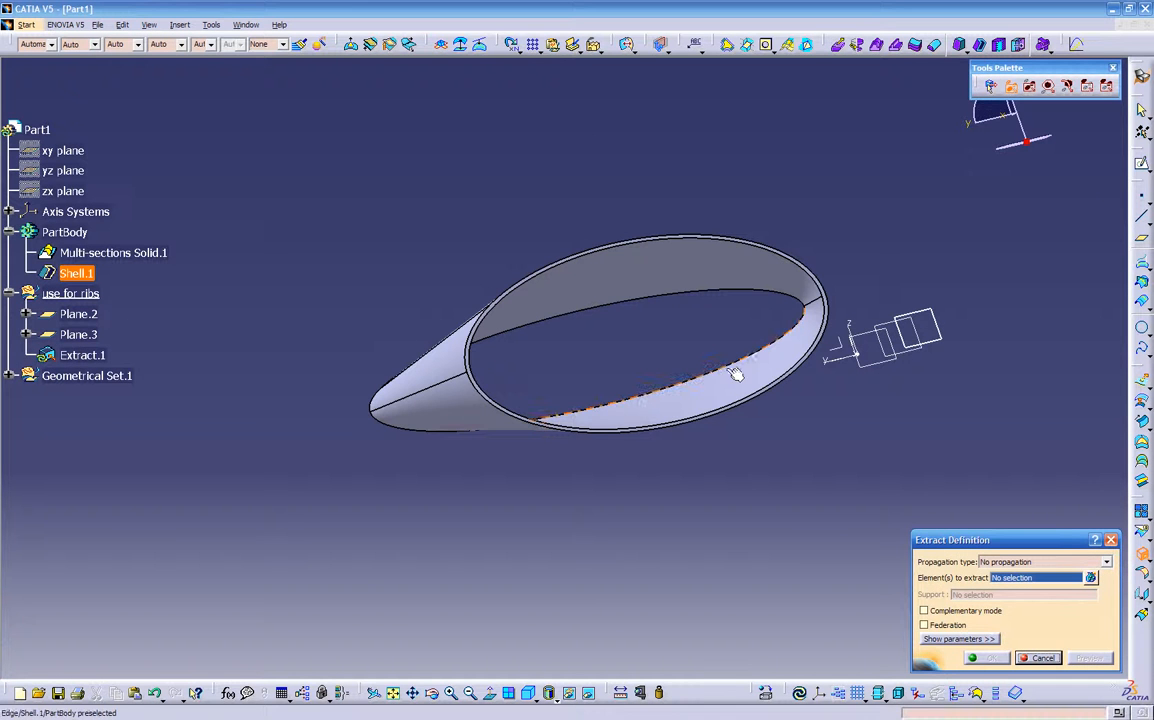
middle_click_drag(666, 371, 577, 411)
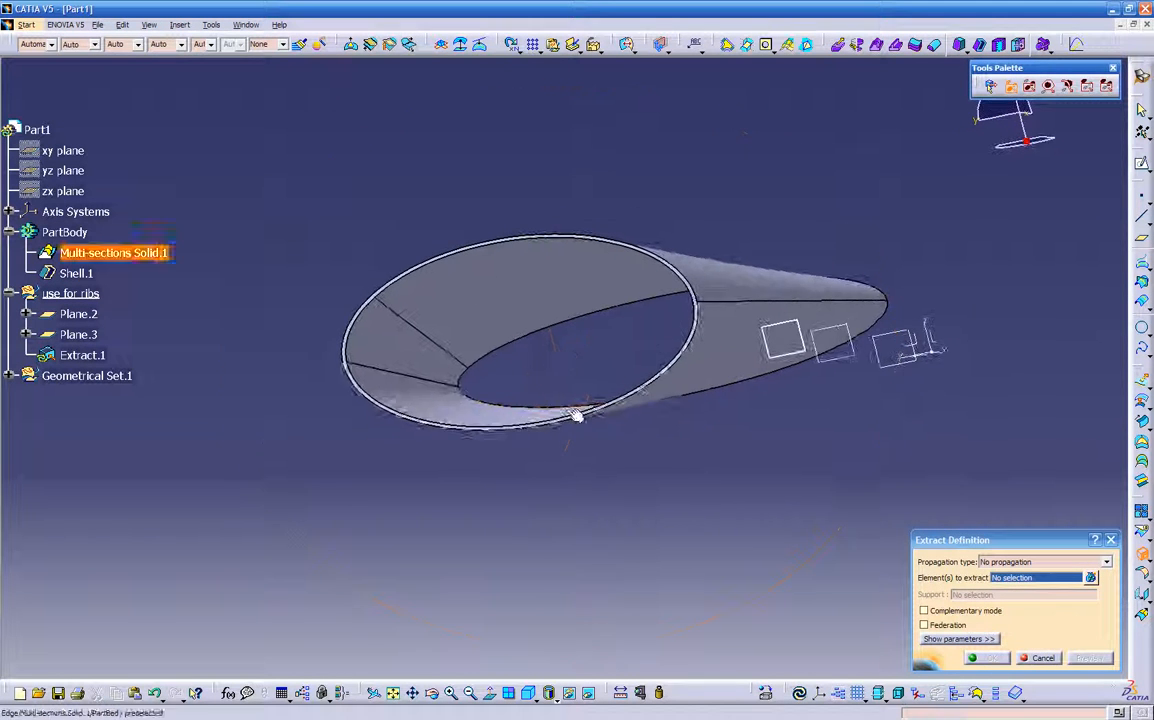
left_click(443, 408)
middle_click_drag(600, 456, 690, 480)
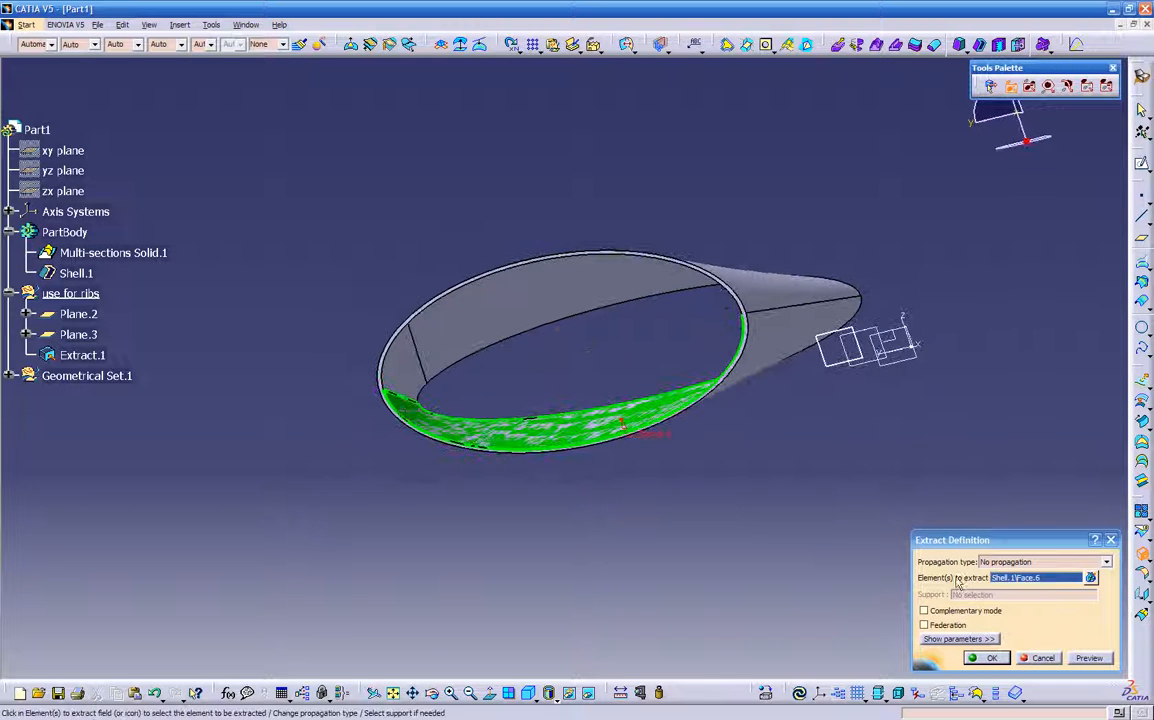
left_click(1046, 563)
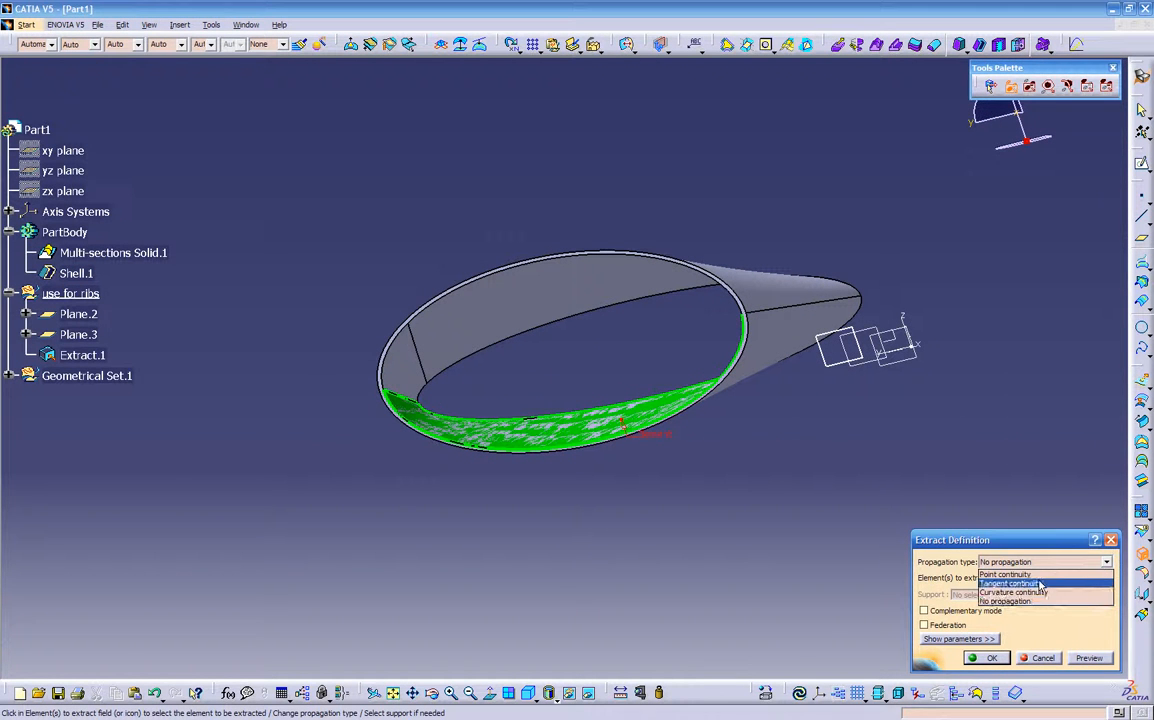
left_click(1038, 582)
middle_click_drag(640, 513, 543, 549)
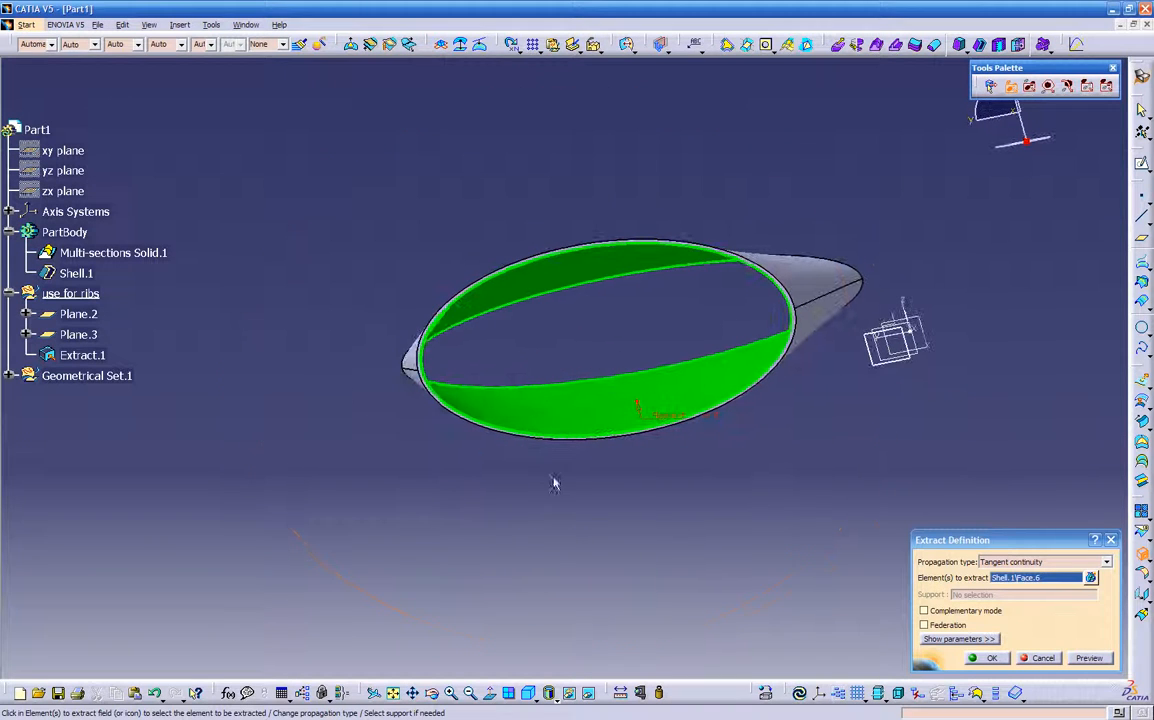
left_click(987, 657)
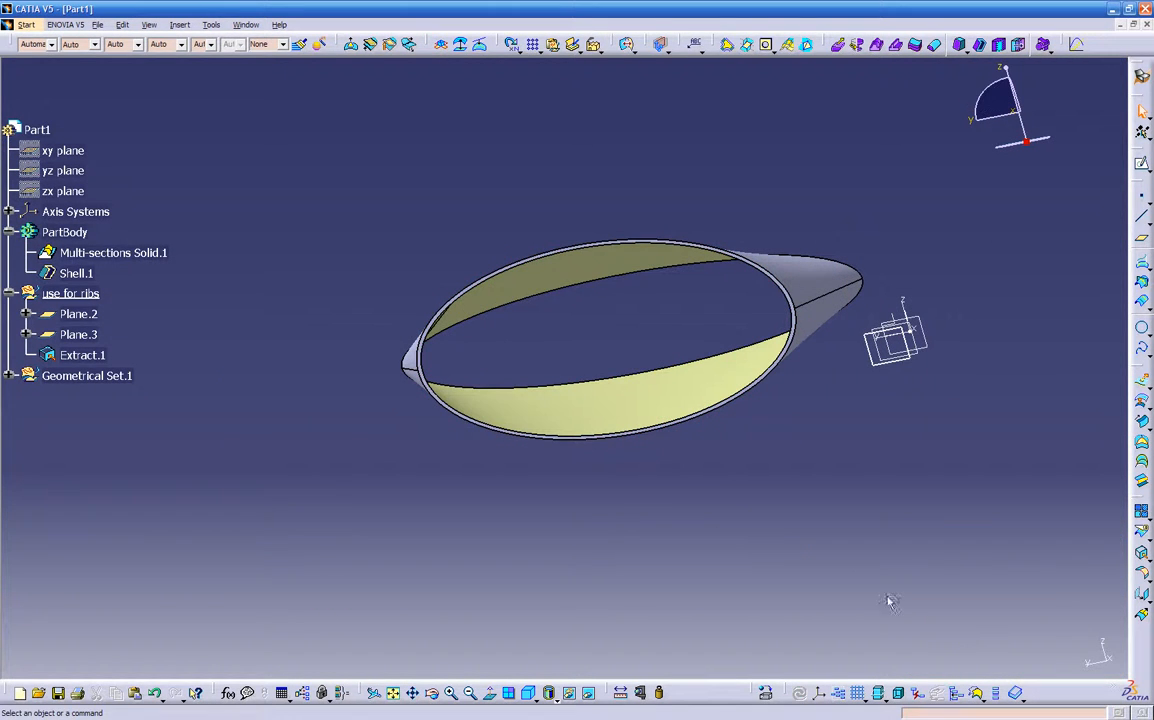
Step: Rename Plane.2 in the "use for ribs" set as offset-1
middle_click_drag(729, 492, 813, 481)
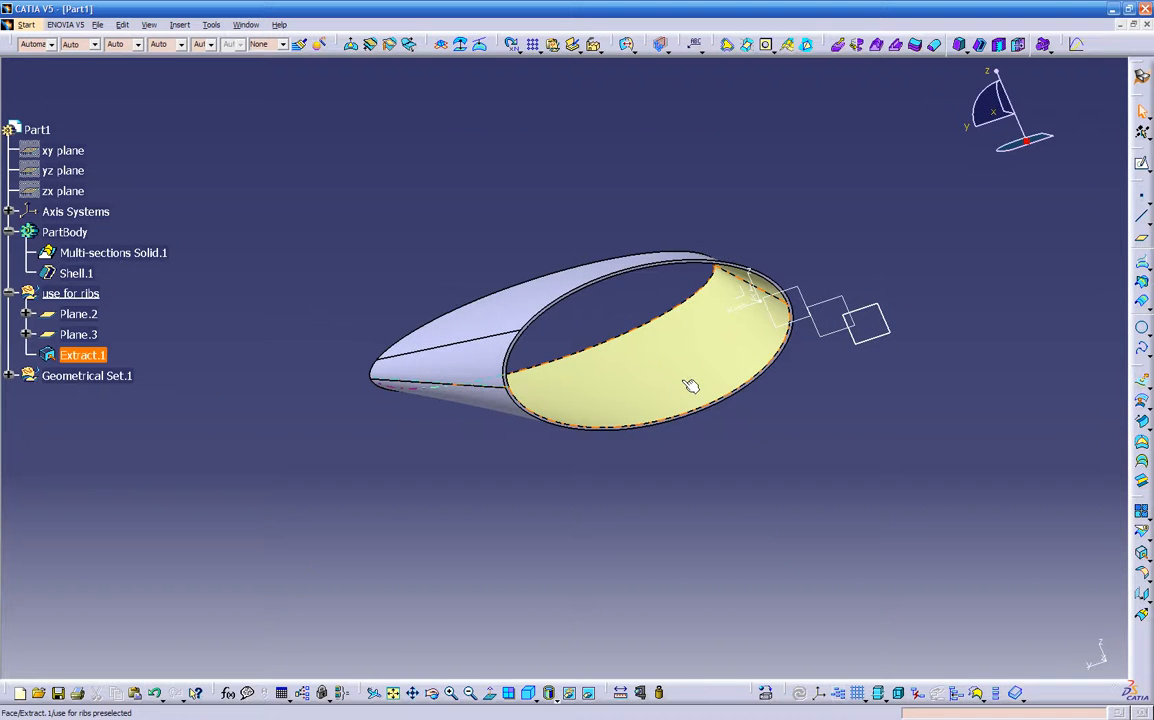
middle_click_drag(662, 433, 786, 420)
middle_click_drag(610, 495, 425, 510)
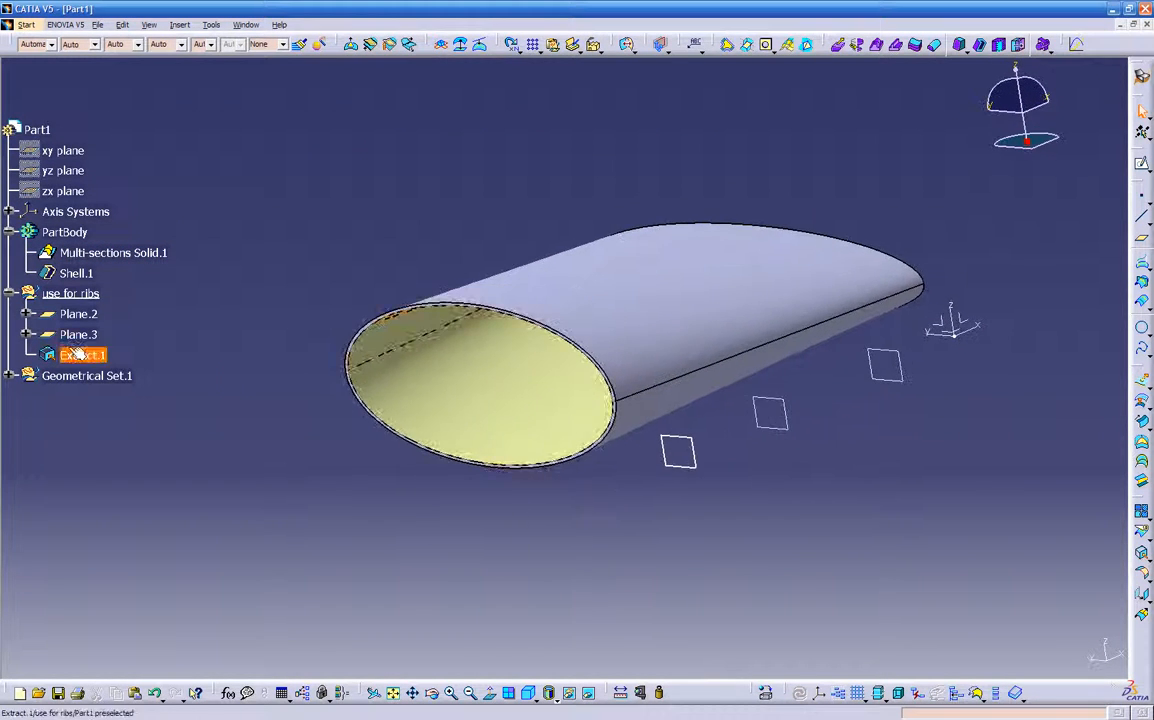
right_click(80, 317)
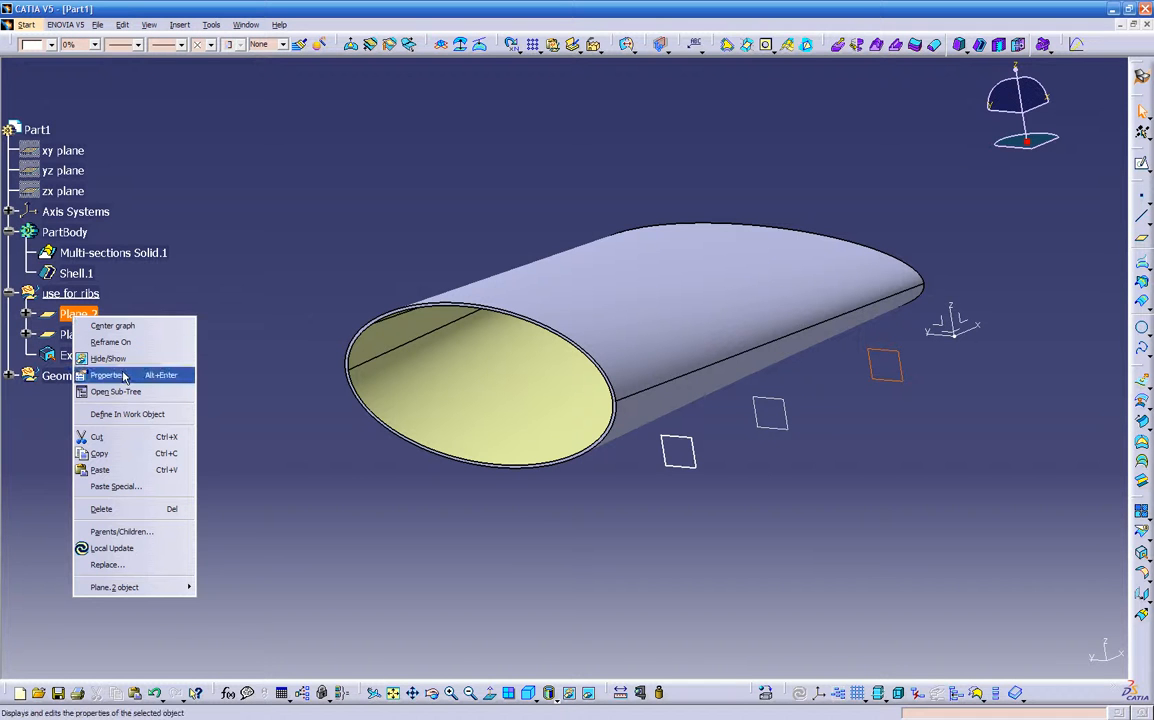
left_click(121, 376)
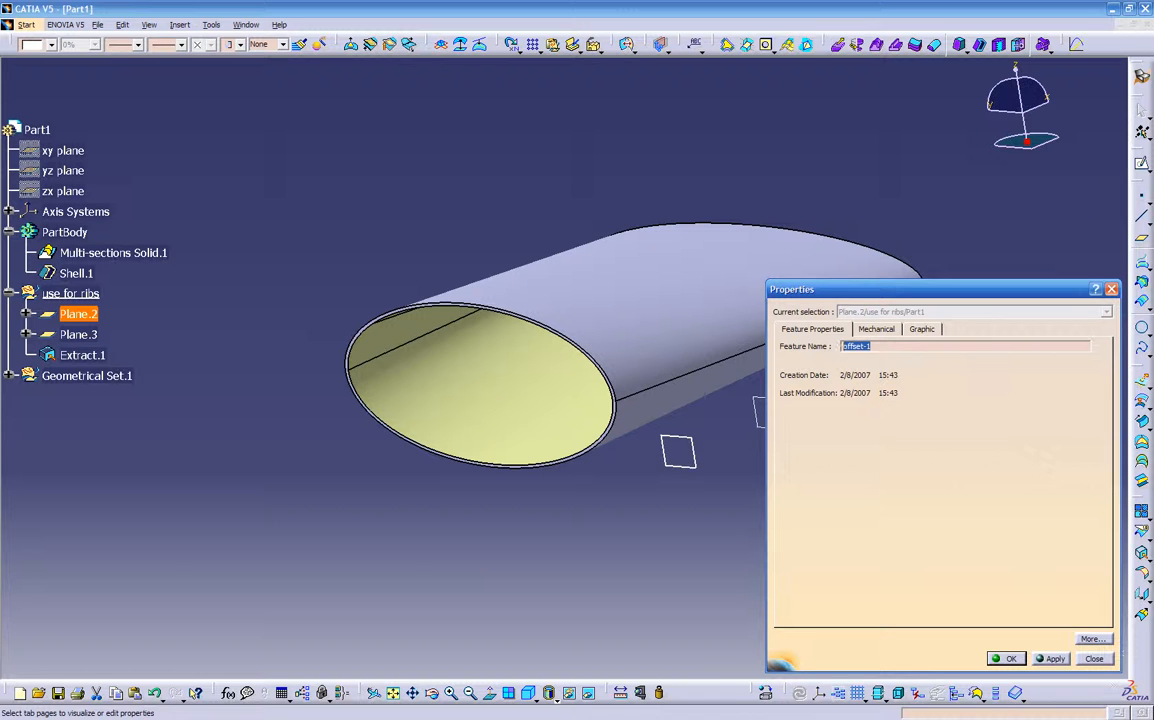
left_click(1005, 658)
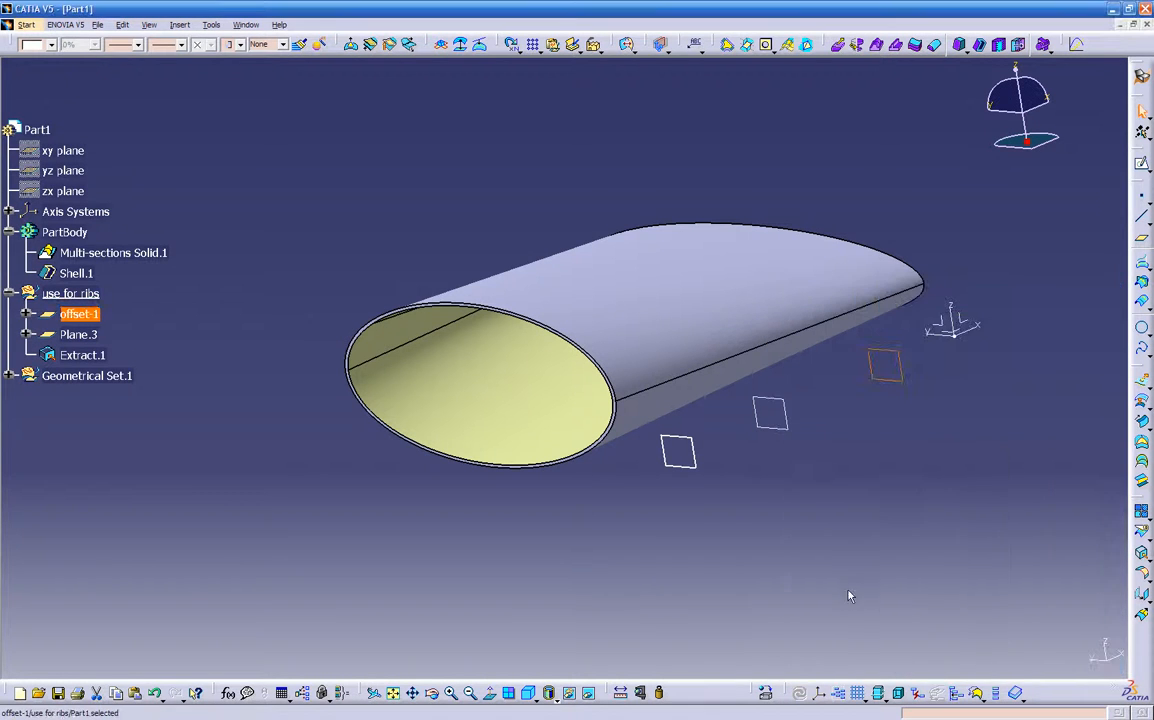
Step: Rename Plane.3 in the "use for ribs" set as offset-2
left_click(75, 336)
right_click(75, 336)
left_click(105, 389)
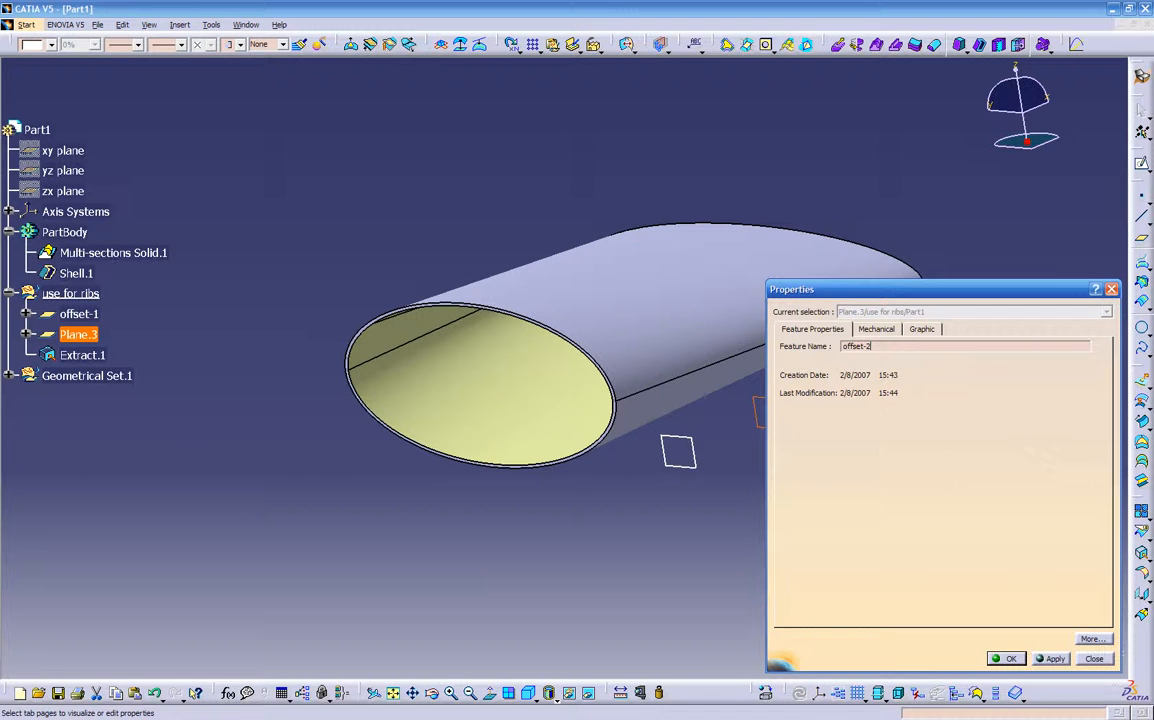
key("Return")
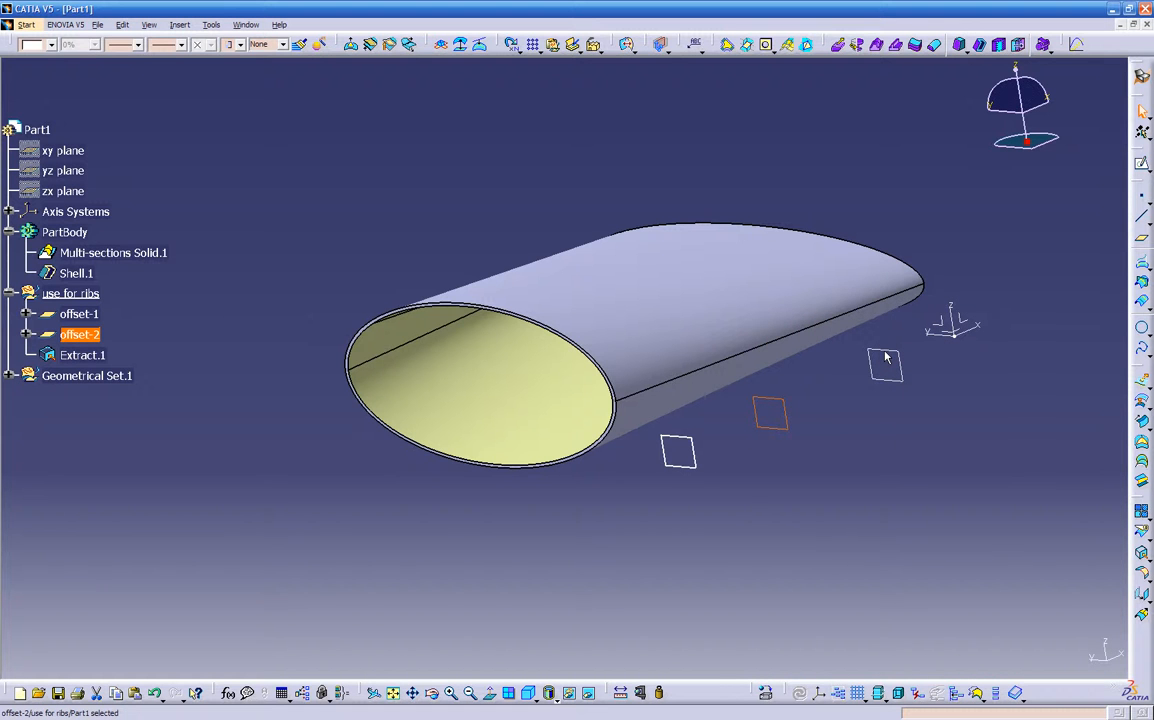
left_click(885, 358)
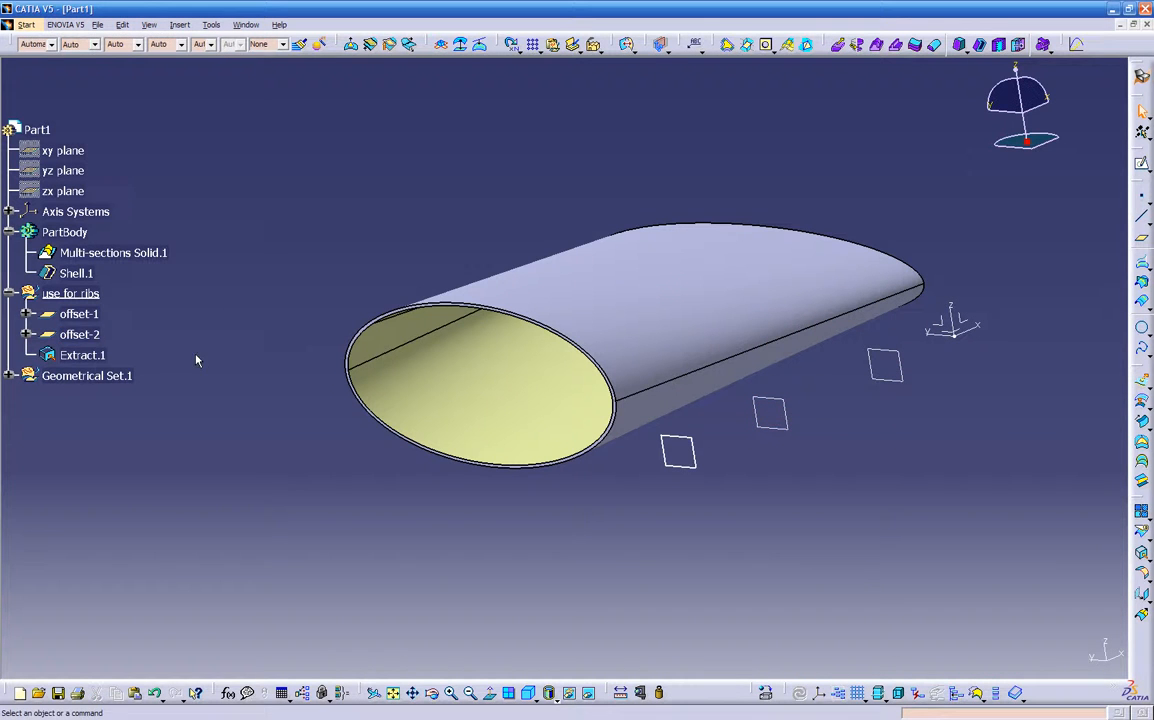
Step: Rename the extracted inner surface as "main surface"
right_click(93, 358)
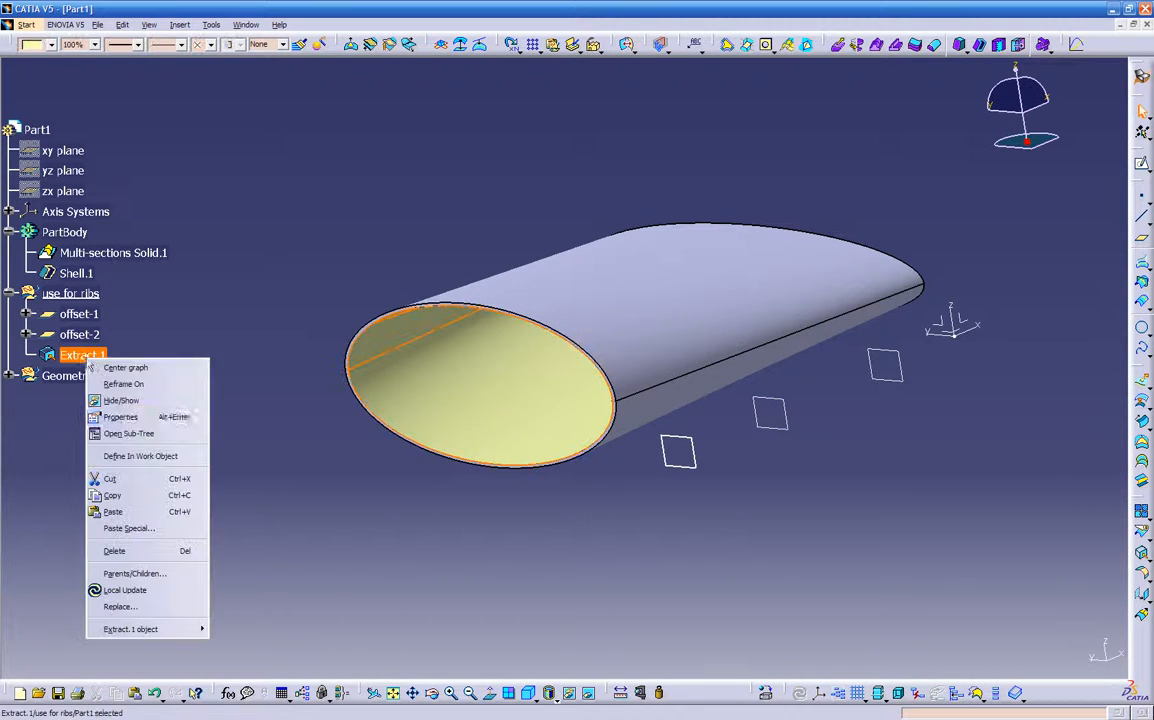
left_click(125, 416)
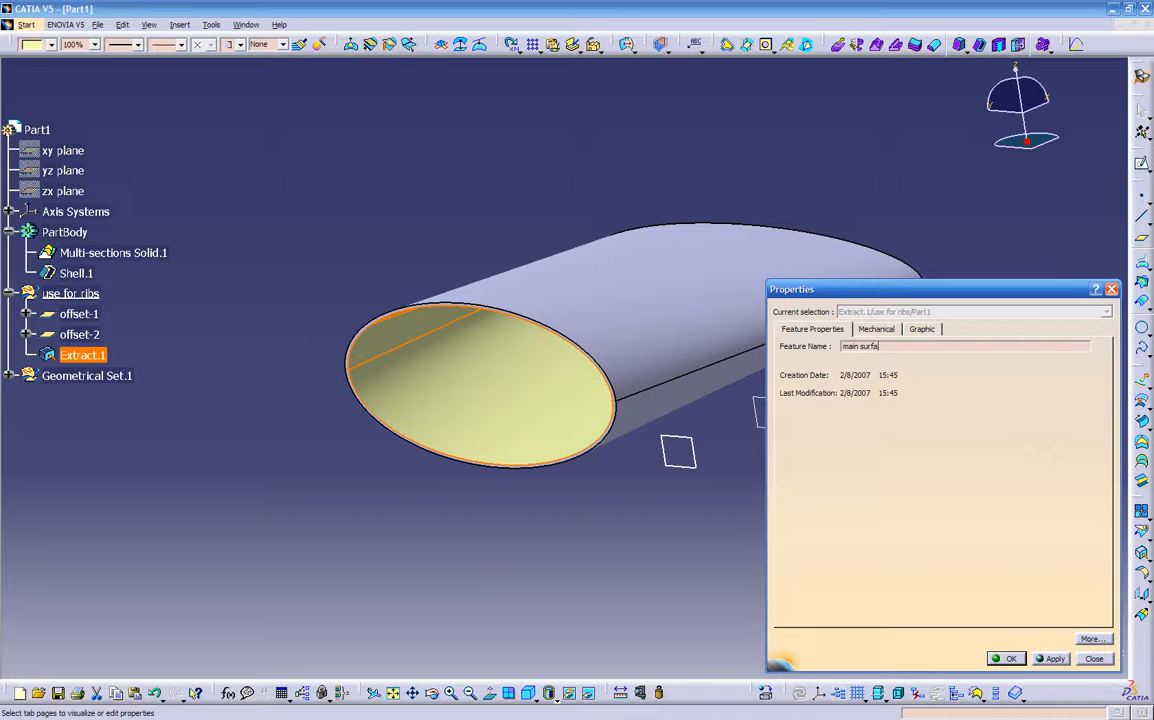
key("Return")
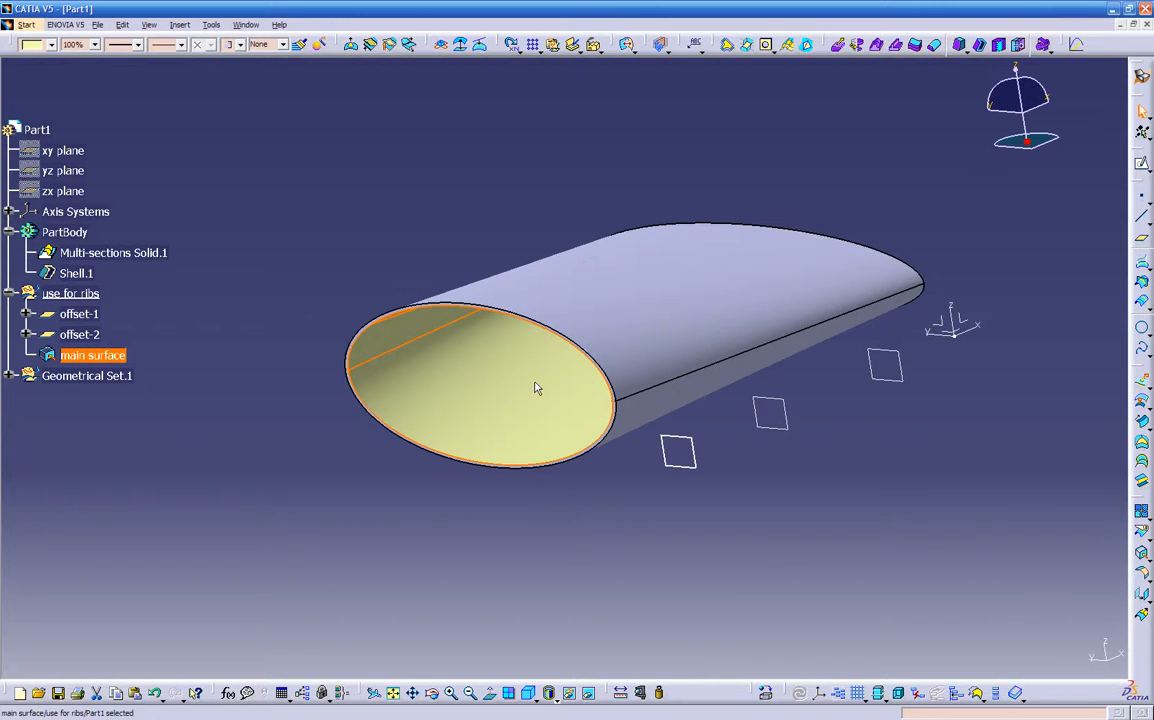
Step: Publish the offset-1 and offset-2 planes and the main surface from the "use for ribs" set
middle_click_drag(523, 435, 790, 420)
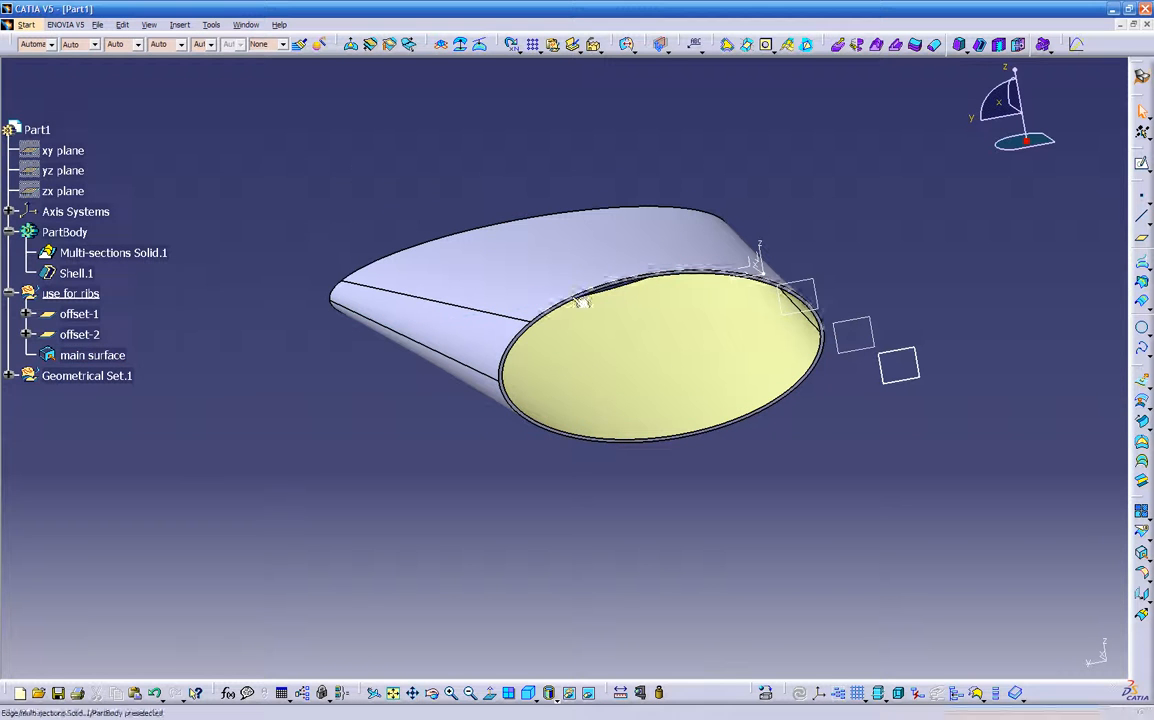
left_click(213, 25)
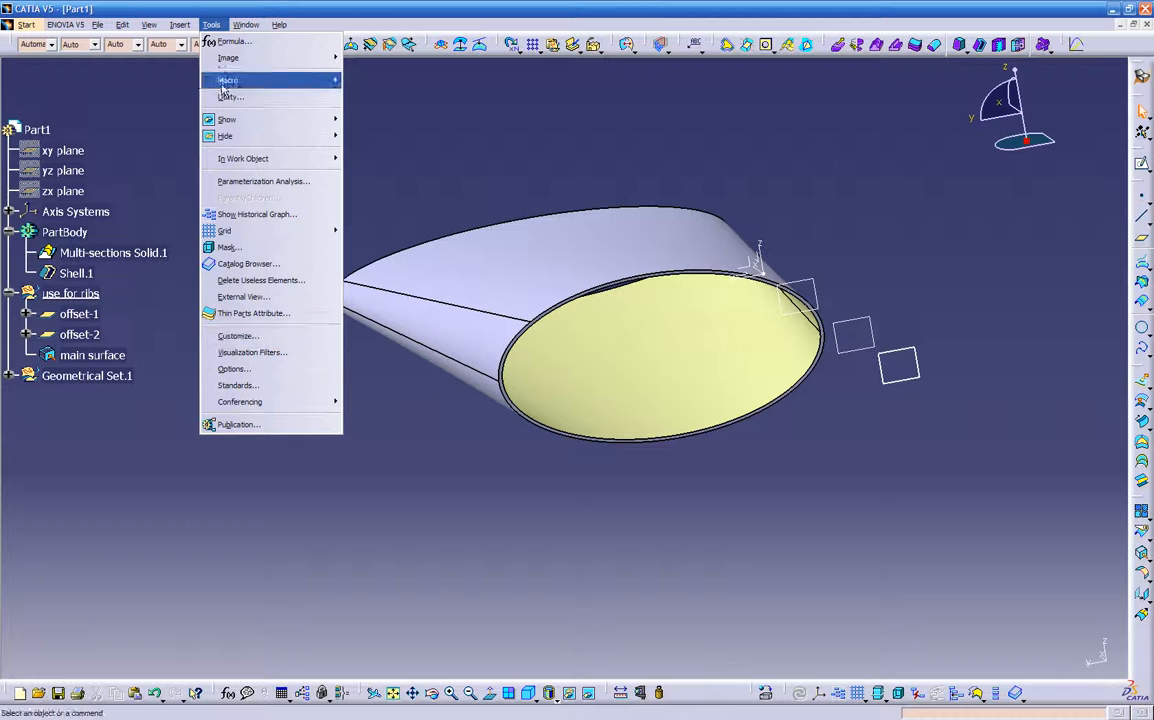
left_click(233, 426)
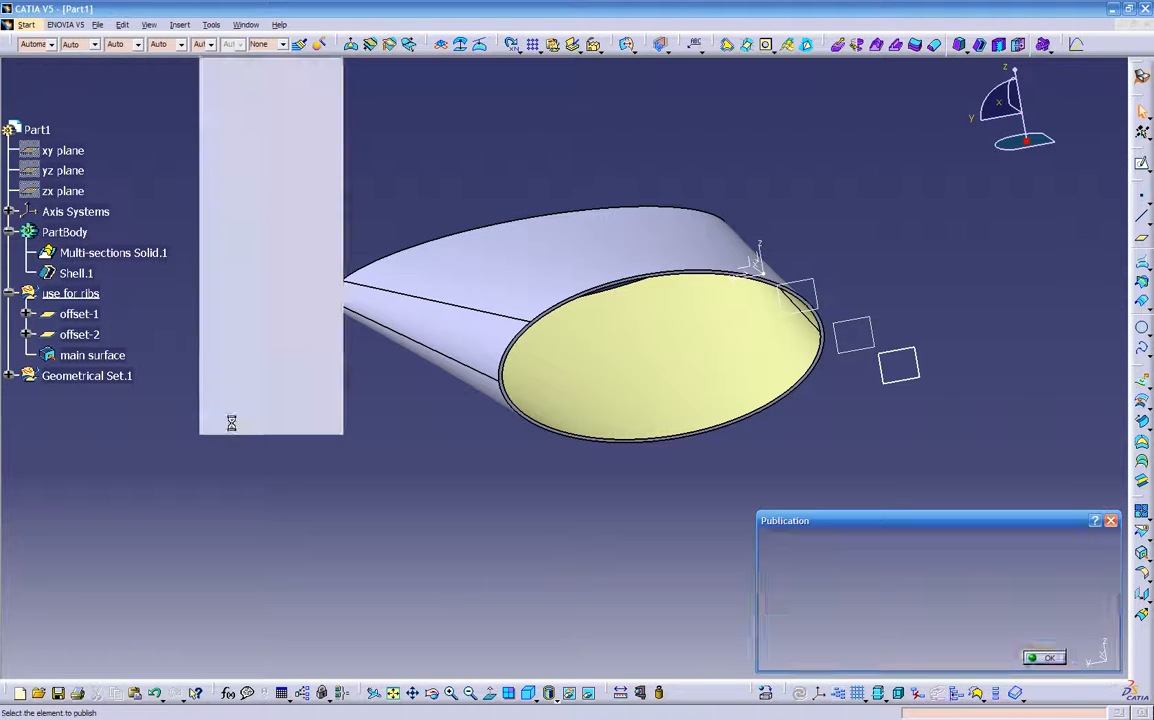
left_click(79, 314)
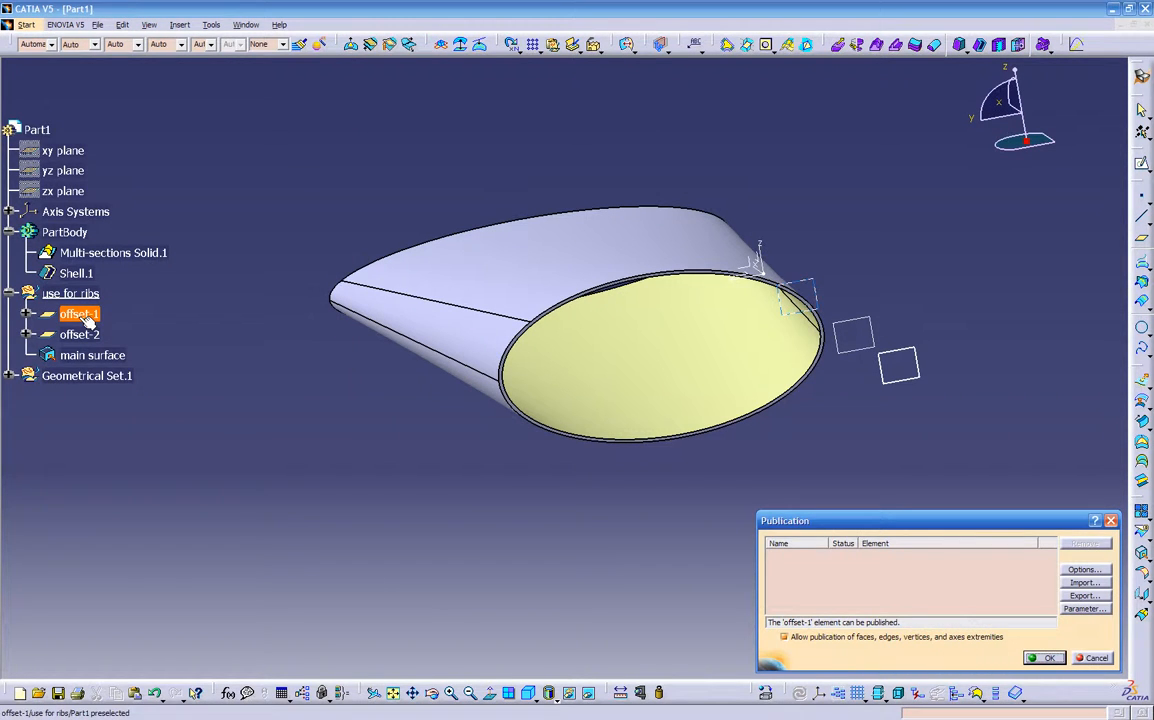
left_click(94, 335)
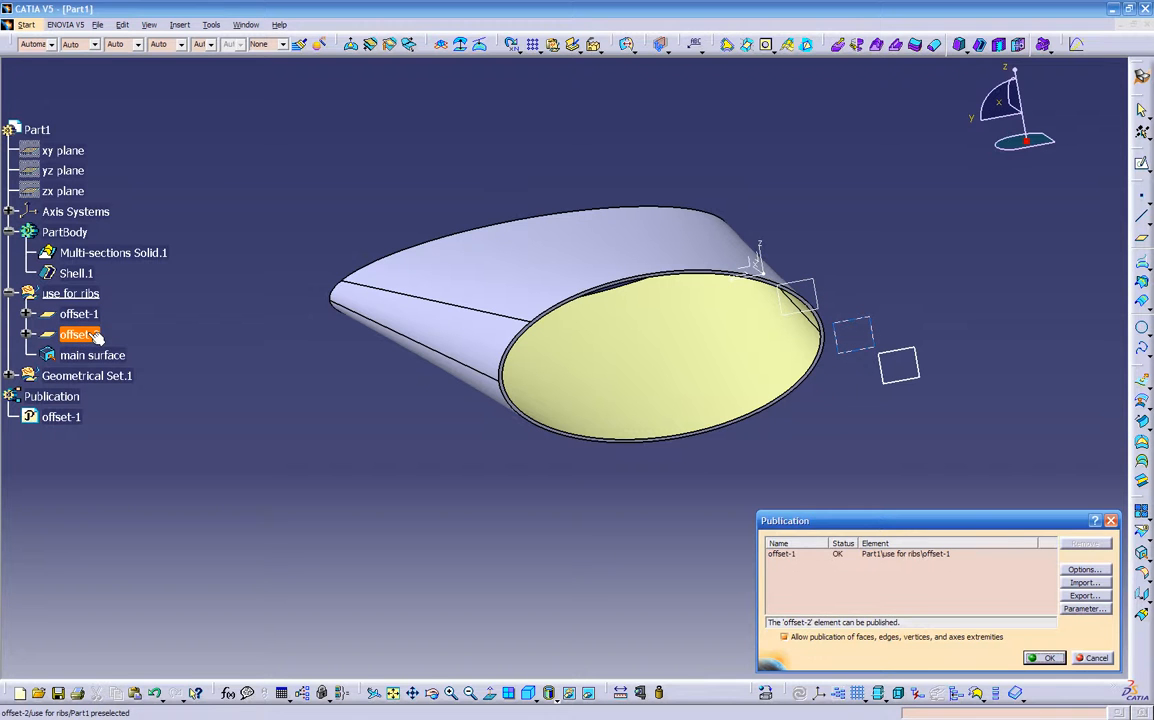
left_click(95, 358)
left_click(90, 368)
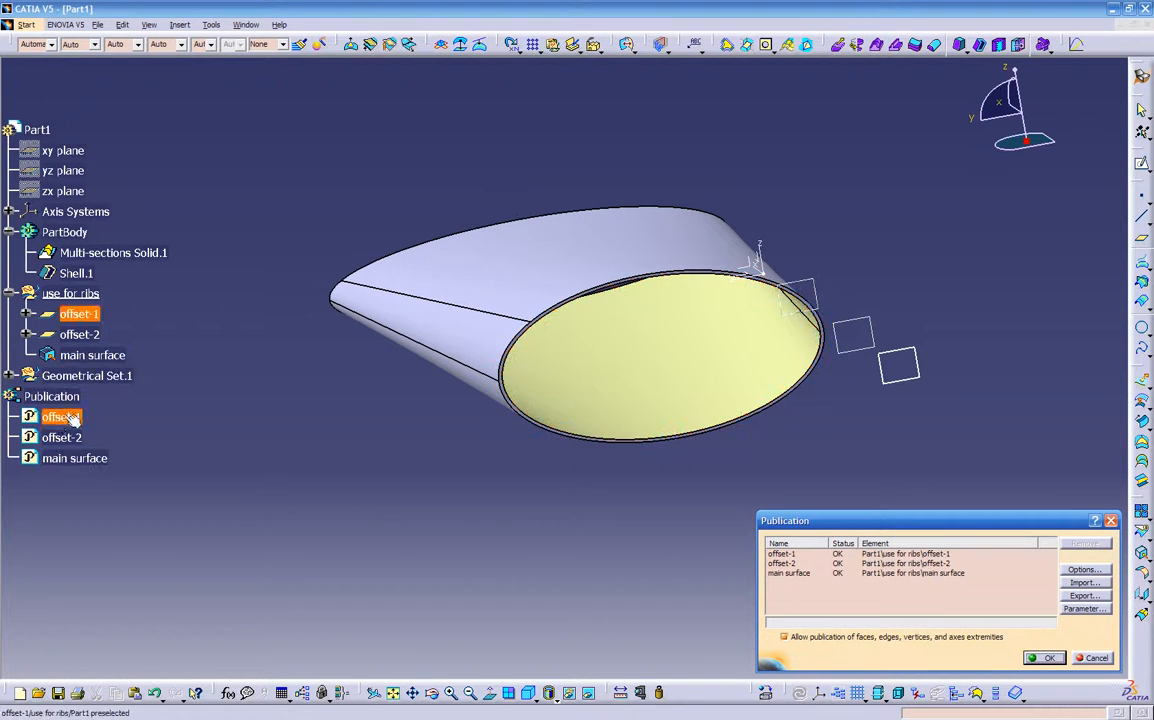
left_click(1034, 659)
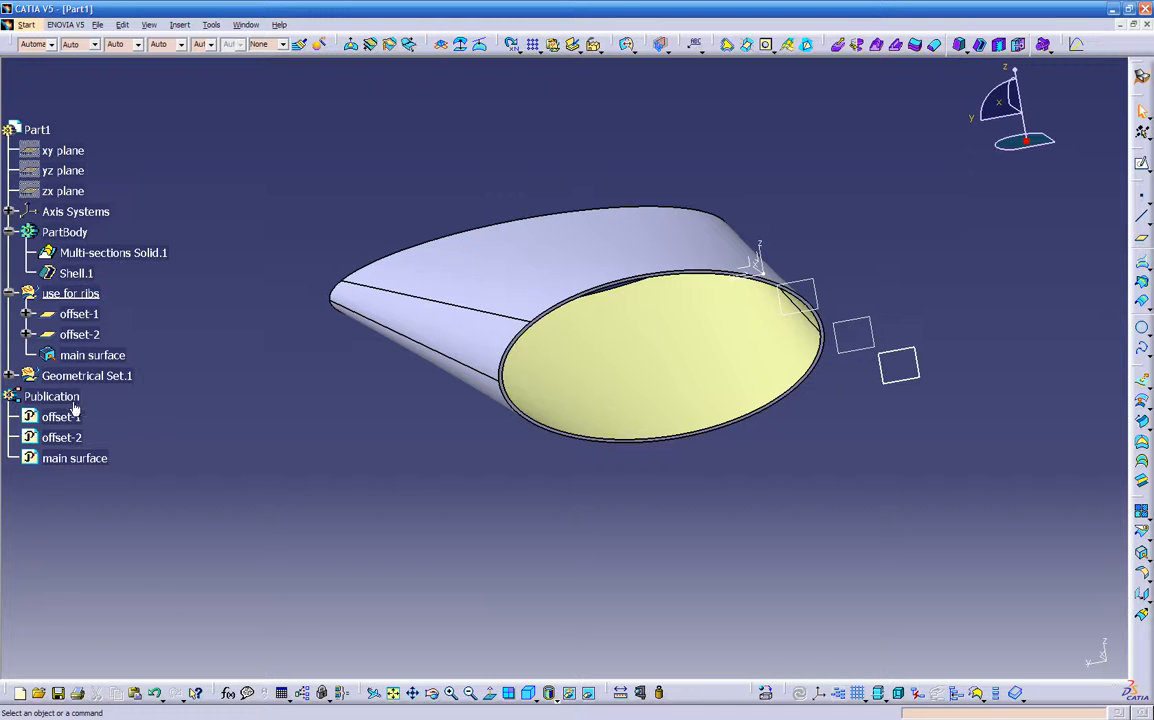
middle_click_drag(435, 448, 343, 458)
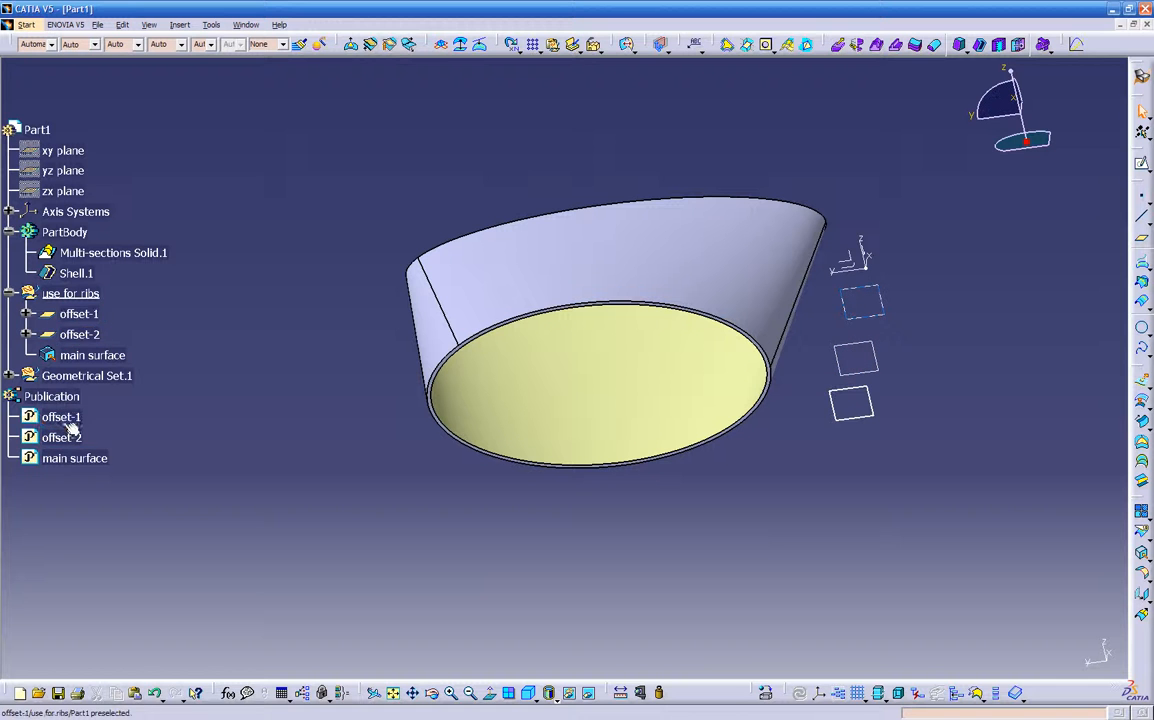
middle_click_drag(623, 495, 677, 460)
middle_click_drag(691, 556, 507, 562)
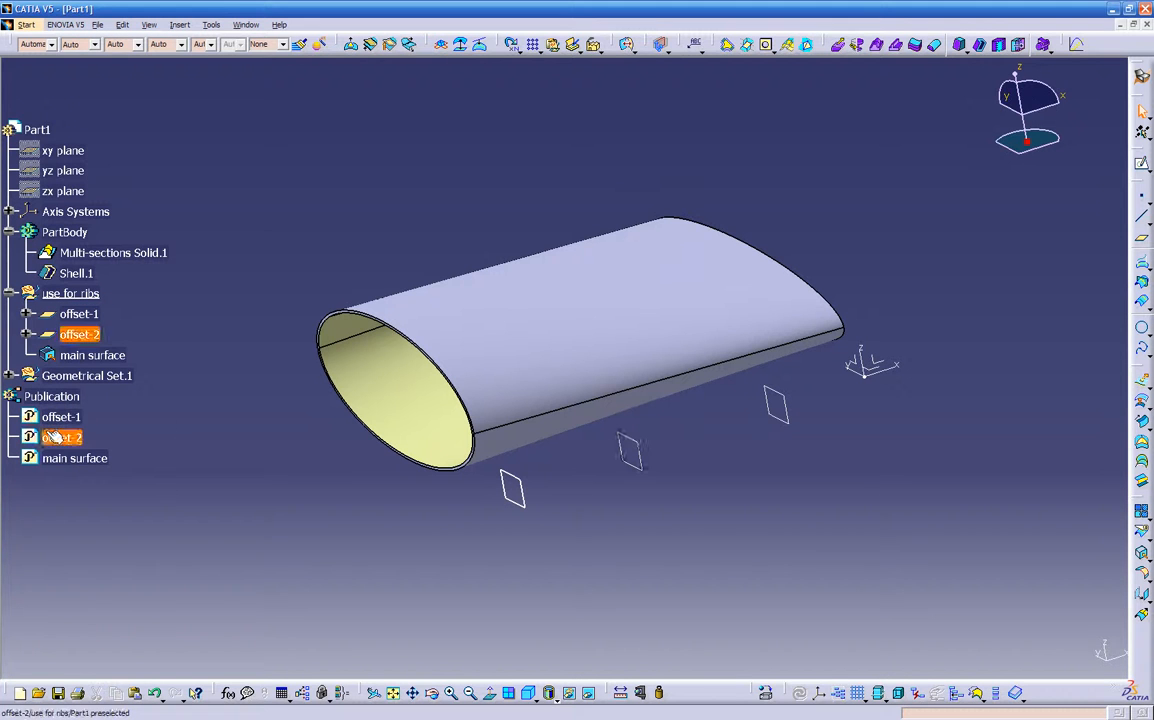